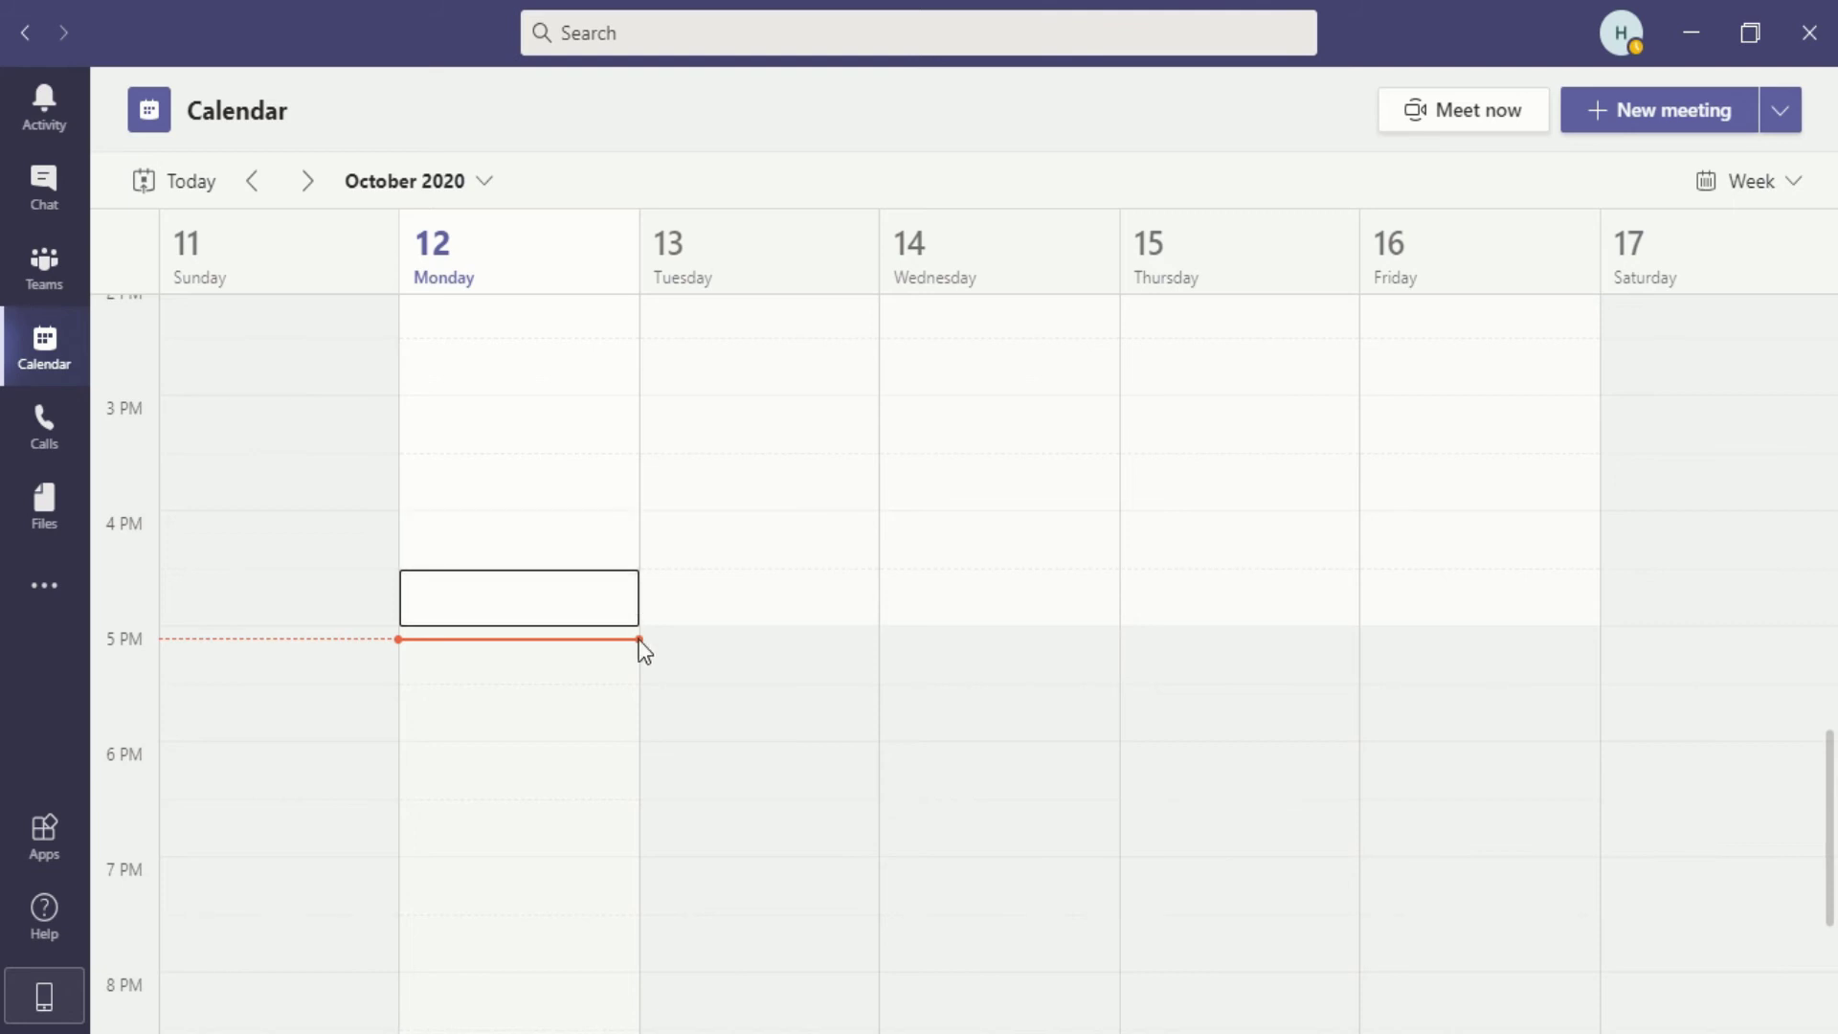
Start and join an instant meeting, and present Microsoft Whiteboard in it
{"action": "left_click", "coordinate": [1501, 137]}
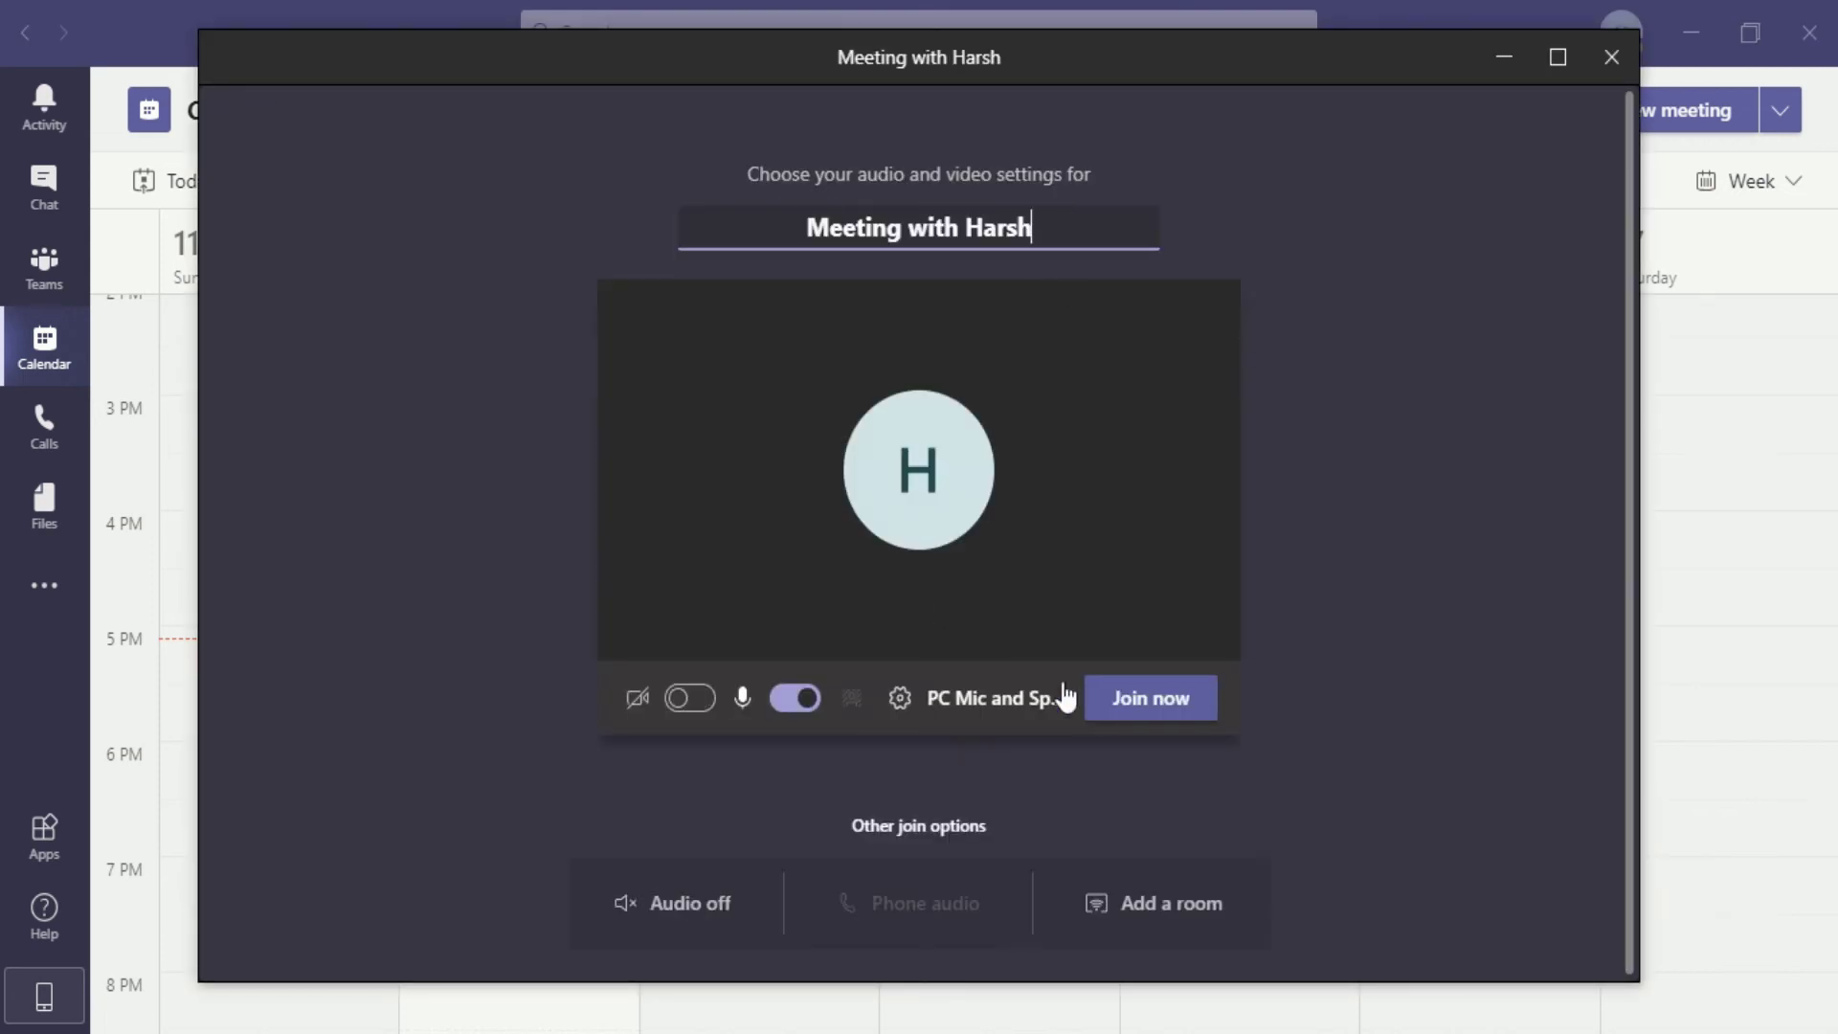
{"action": "left_click", "coordinate": [1118, 704]}
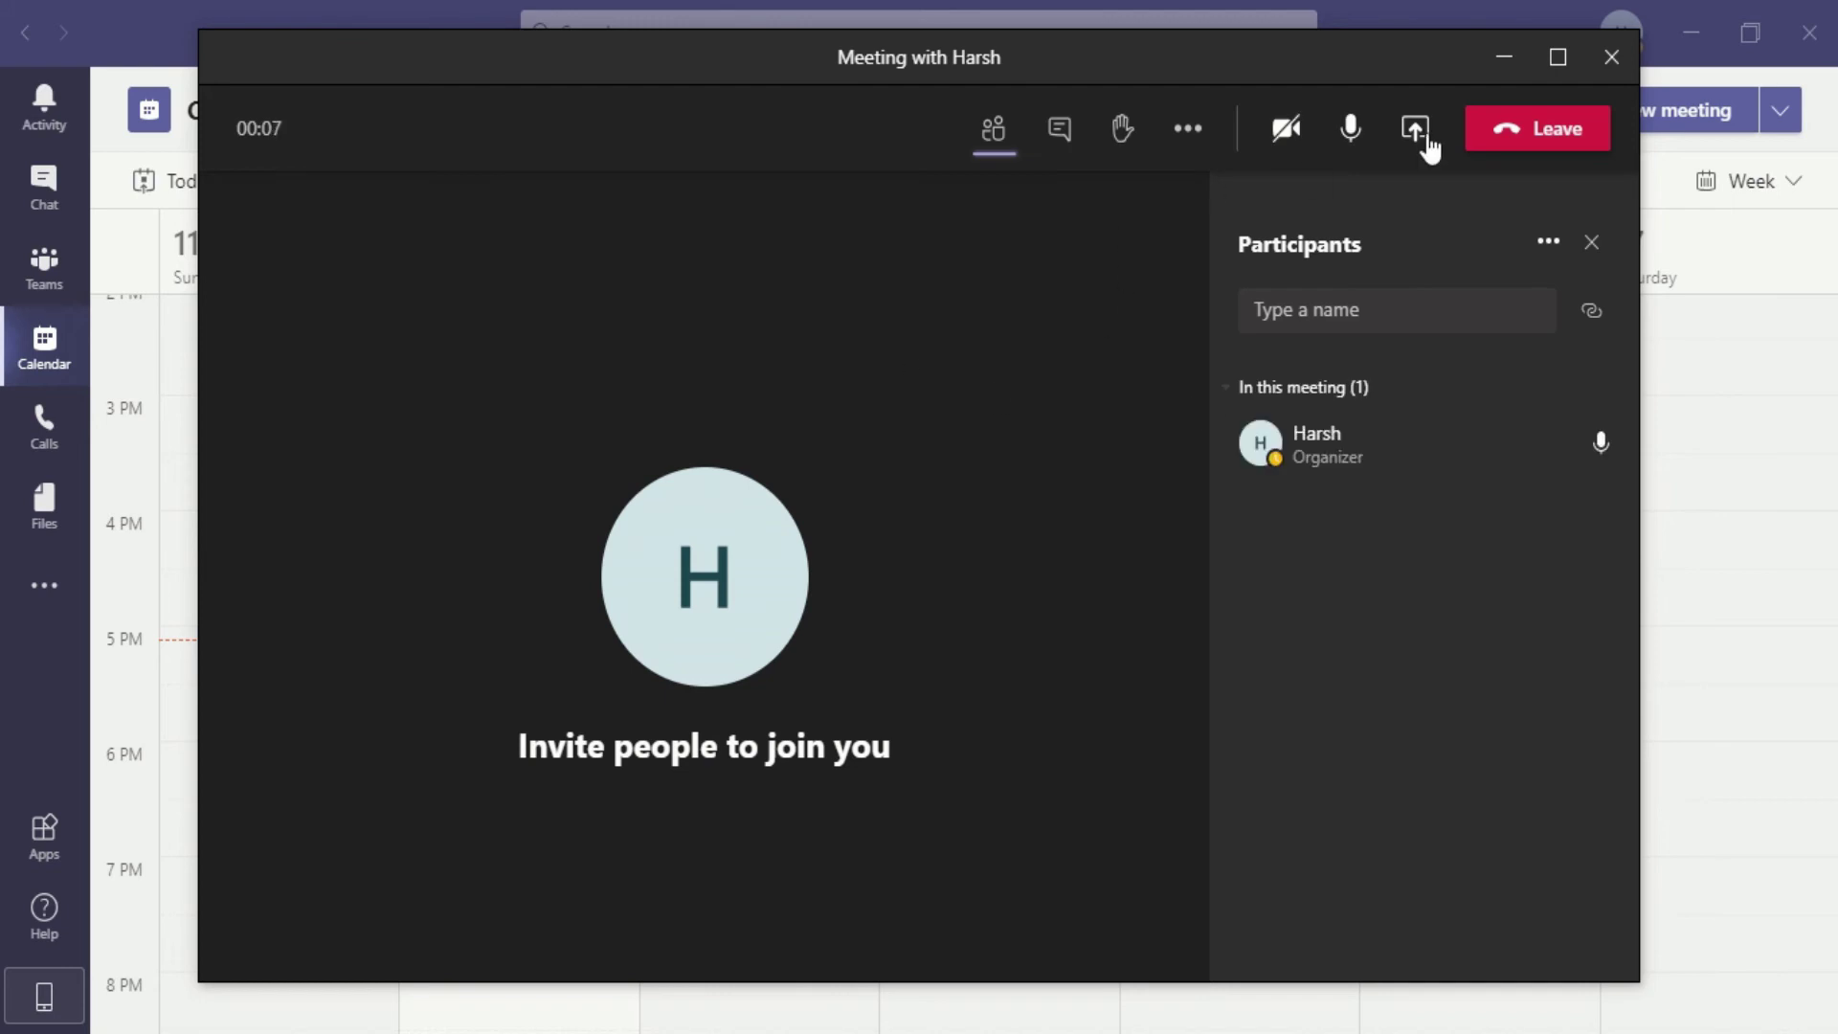
{"action": "left_click", "coordinate": [1544, 77]}
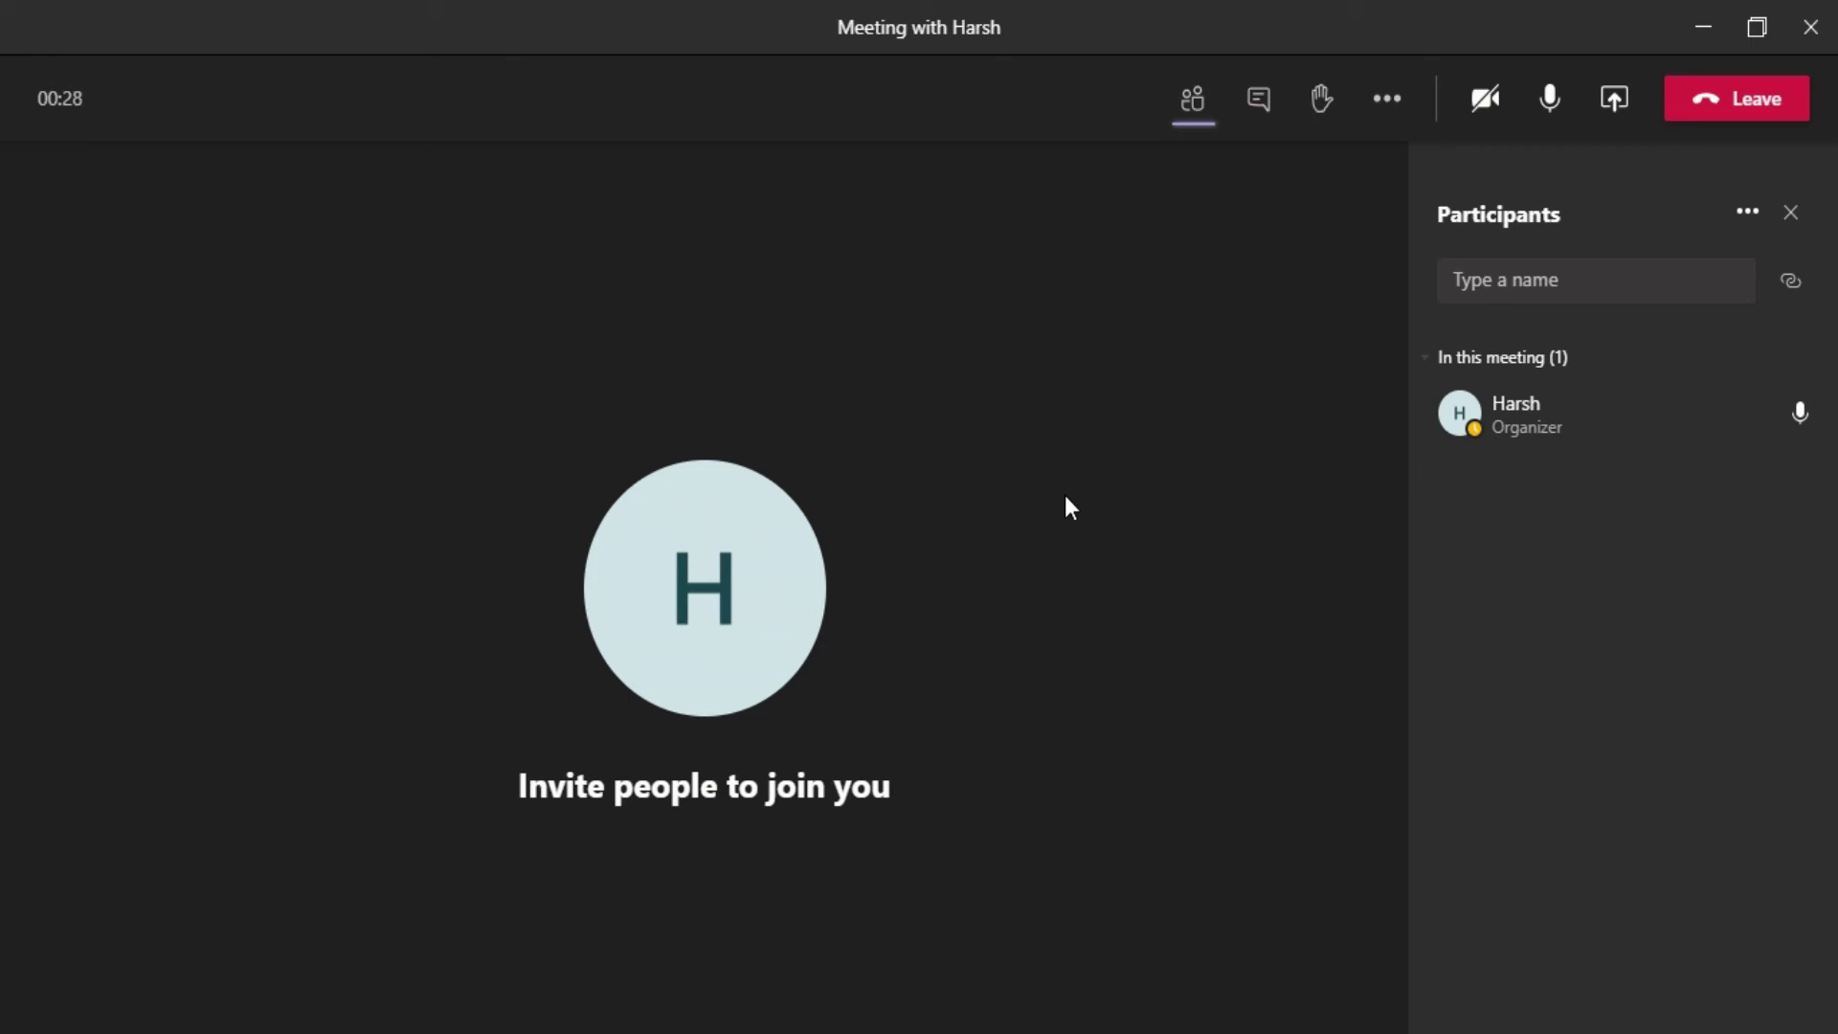
{"action": "left_click", "coordinate": [1617, 102]}
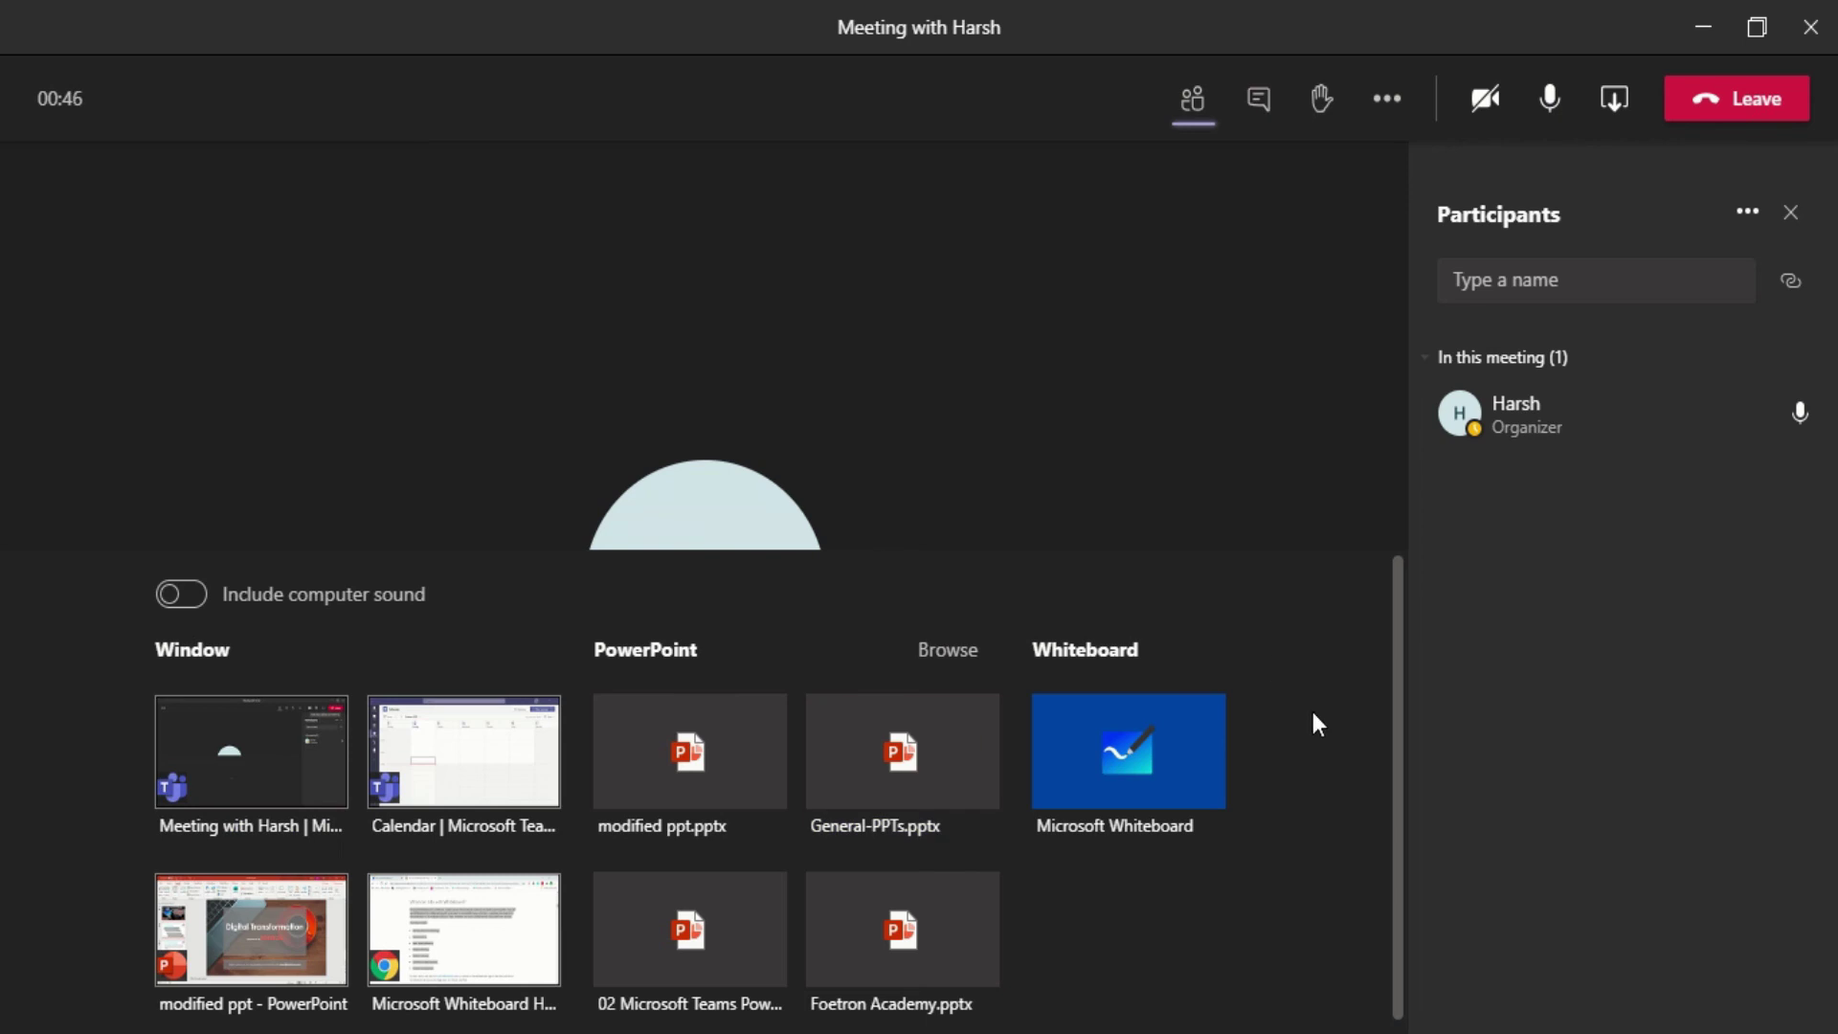
{"action": "left_click", "coordinate": [1139, 765]}
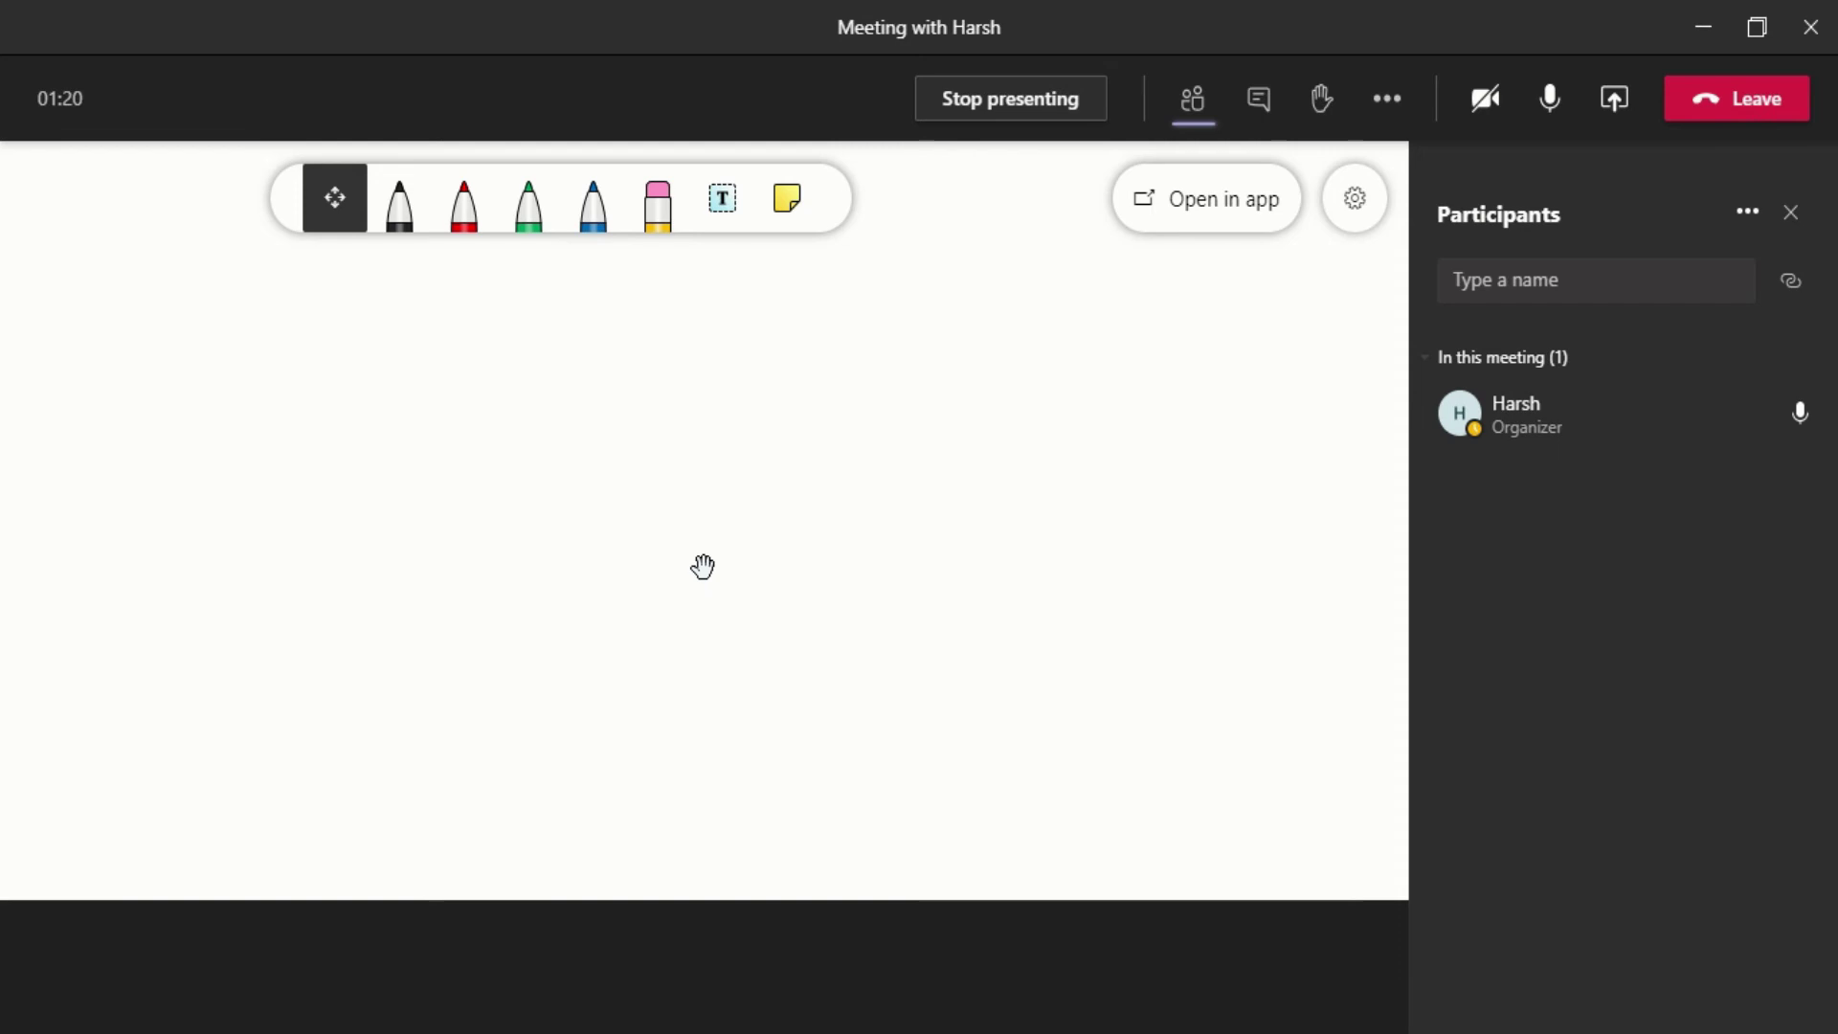
Handwrite the word "This" on the whiteboard with the black pen
{"action": "left_click", "coordinate": [404, 228]}
{"action": "mouse_move", "coordinate": [483, 357]}
{"action": "left_mouse_down"}
{"action": "mouse_move", "coordinate": [496, 414]}
{"action": "mouse_move", "coordinate": [644, 308]}
{"action": "left_mouse_up"}
{"action": "mouse_move", "coordinate": [550, 342]}
{"action": "left_mouse_down"}
{"action": "mouse_move", "coordinate": [575, 412]}
{"action": "mouse_move", "coordinate": [671, 445]}
{"action": "mouse_move", "coordinate": [704, 429]}
{"action": "left_mouse_up"}
{"action": "left_click", "coordinate": [622, 381]}
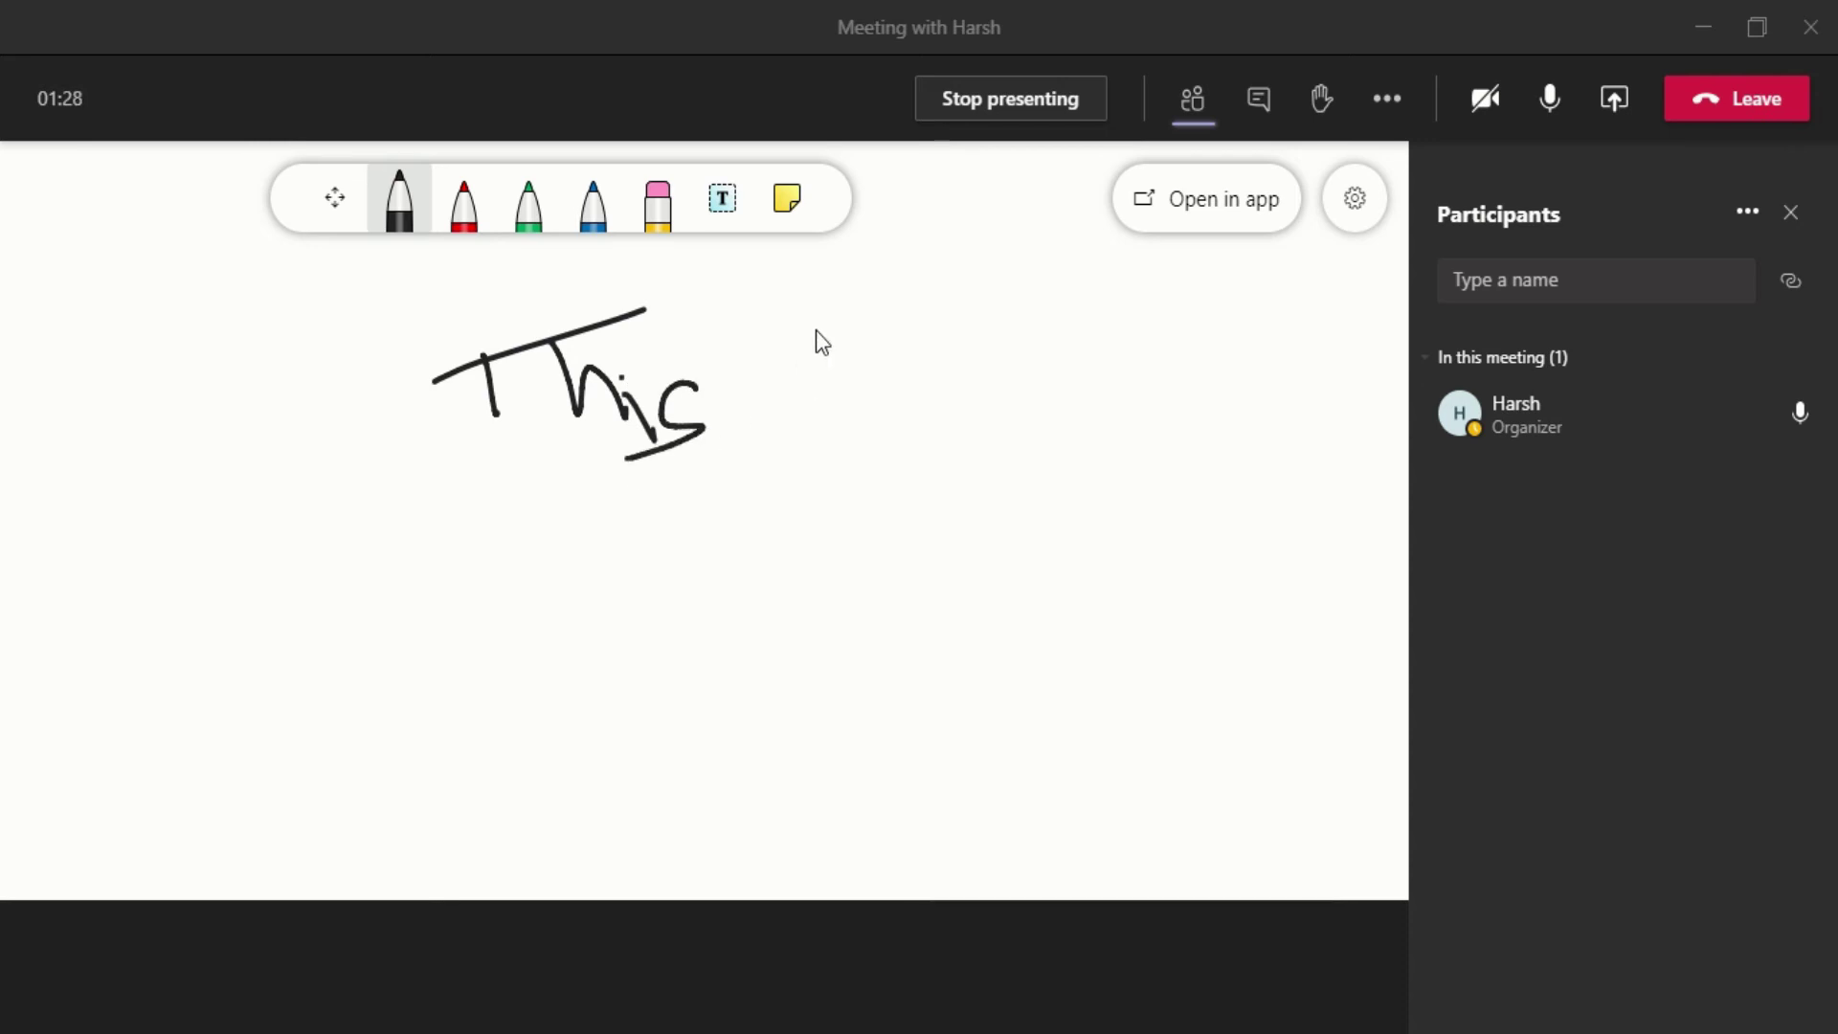
Draw freehand red strokes above and below the handwritten word "This"
{"action": "left_click", "coordinate": [466, 212]}
{"action": "left_click_drag", "start_coordinate": [279, 373], "coordinate": [517, 330]}
{"action": "left_click_drag", "start_coordinate": [429, 417], "coordinate": [450, 415]}
{"action": "left_click_drag", "start_coordinate": [419, 405], "coordinate": [421, 509]}
{"action": "left_click_drag", "start_coordinate": [577, 525], "coordinate": [636, 458]}
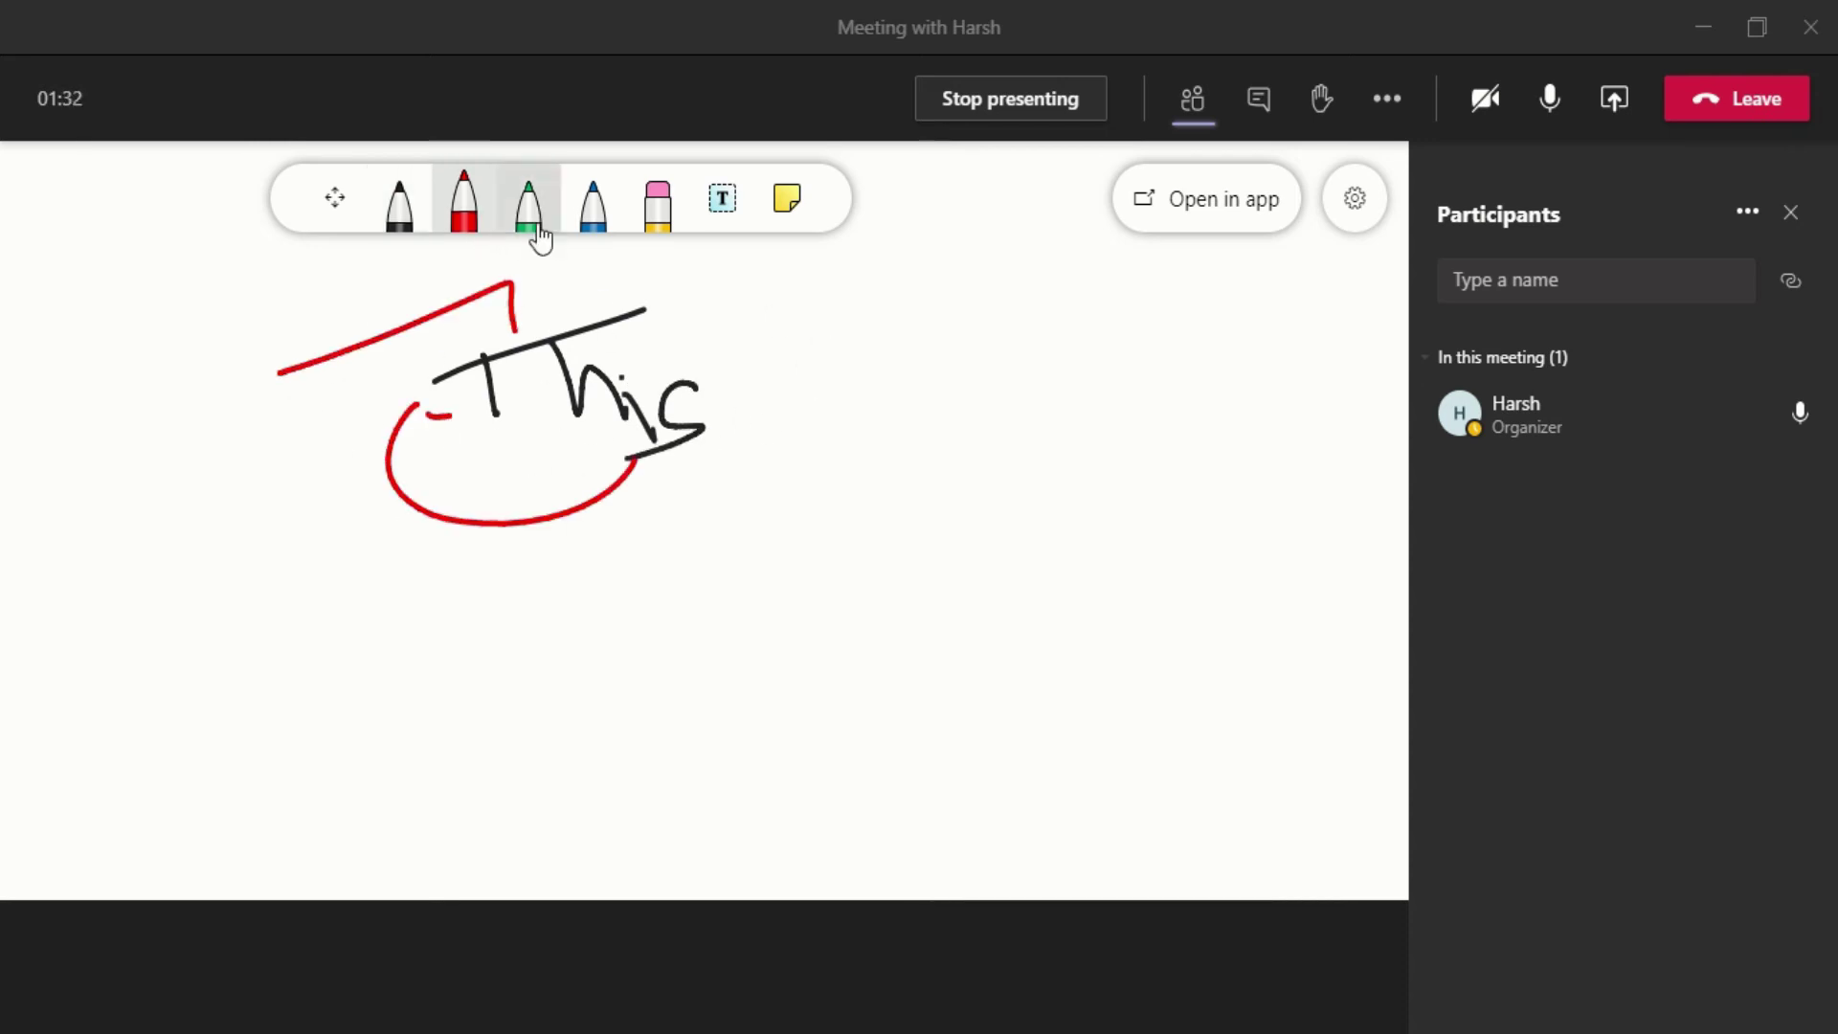
Draw green strokes beside the handwritten word, and erase all ink from the whiteboard
{"action": "left_click", "coordinate": [528, 201]}
{"action": "left_click_drag", "start_coordinate": [724, 342], "coordinate": [792, 536]}
{"action": "mouse_move", "coordinate": [694, 383]}
{"action": "left_mouse_down"}
{"action": "mouse_move", "coordinate": [747, 388]}
{"action": "mouse_move", "coordinate": [670, 492]}
{"action": "mouse_move", "coordinate": [821, 371]}
{"action": "mouse_move", "coordinate": [291, 353]}
{"action": "mouse_move", "coordinate": [734, 377]}
{"action": "mouse_move", "coordinate": [676, 351]}
{"action": "left_mouse_up"}
{"action": "left_click", "coordinate": [596, 211]}
{"action": "left_click", "coordinate": [658, 203]}
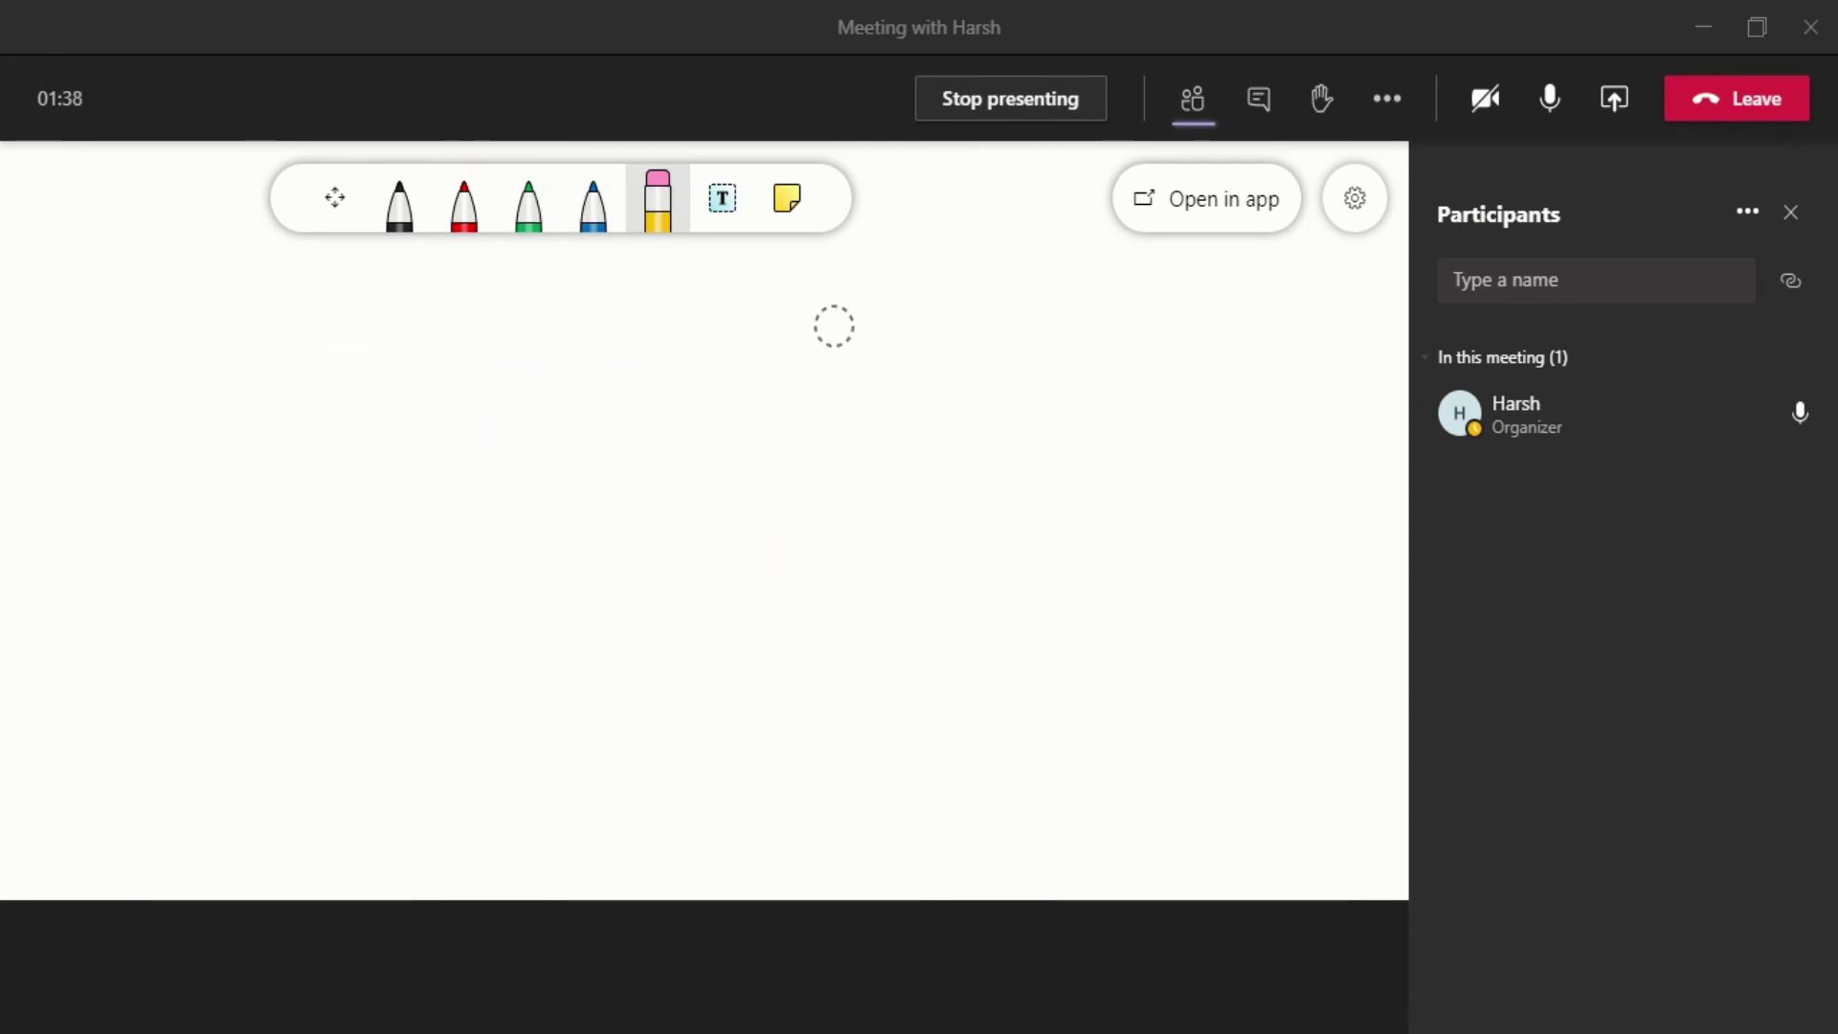
Add a text box reading "youtube session" and move it to the upper-left area of the whiteboard
{"action": "left_click", "coordinate": [729, 213]}
{"action": "left_click", "coordinate": [809, 650]}
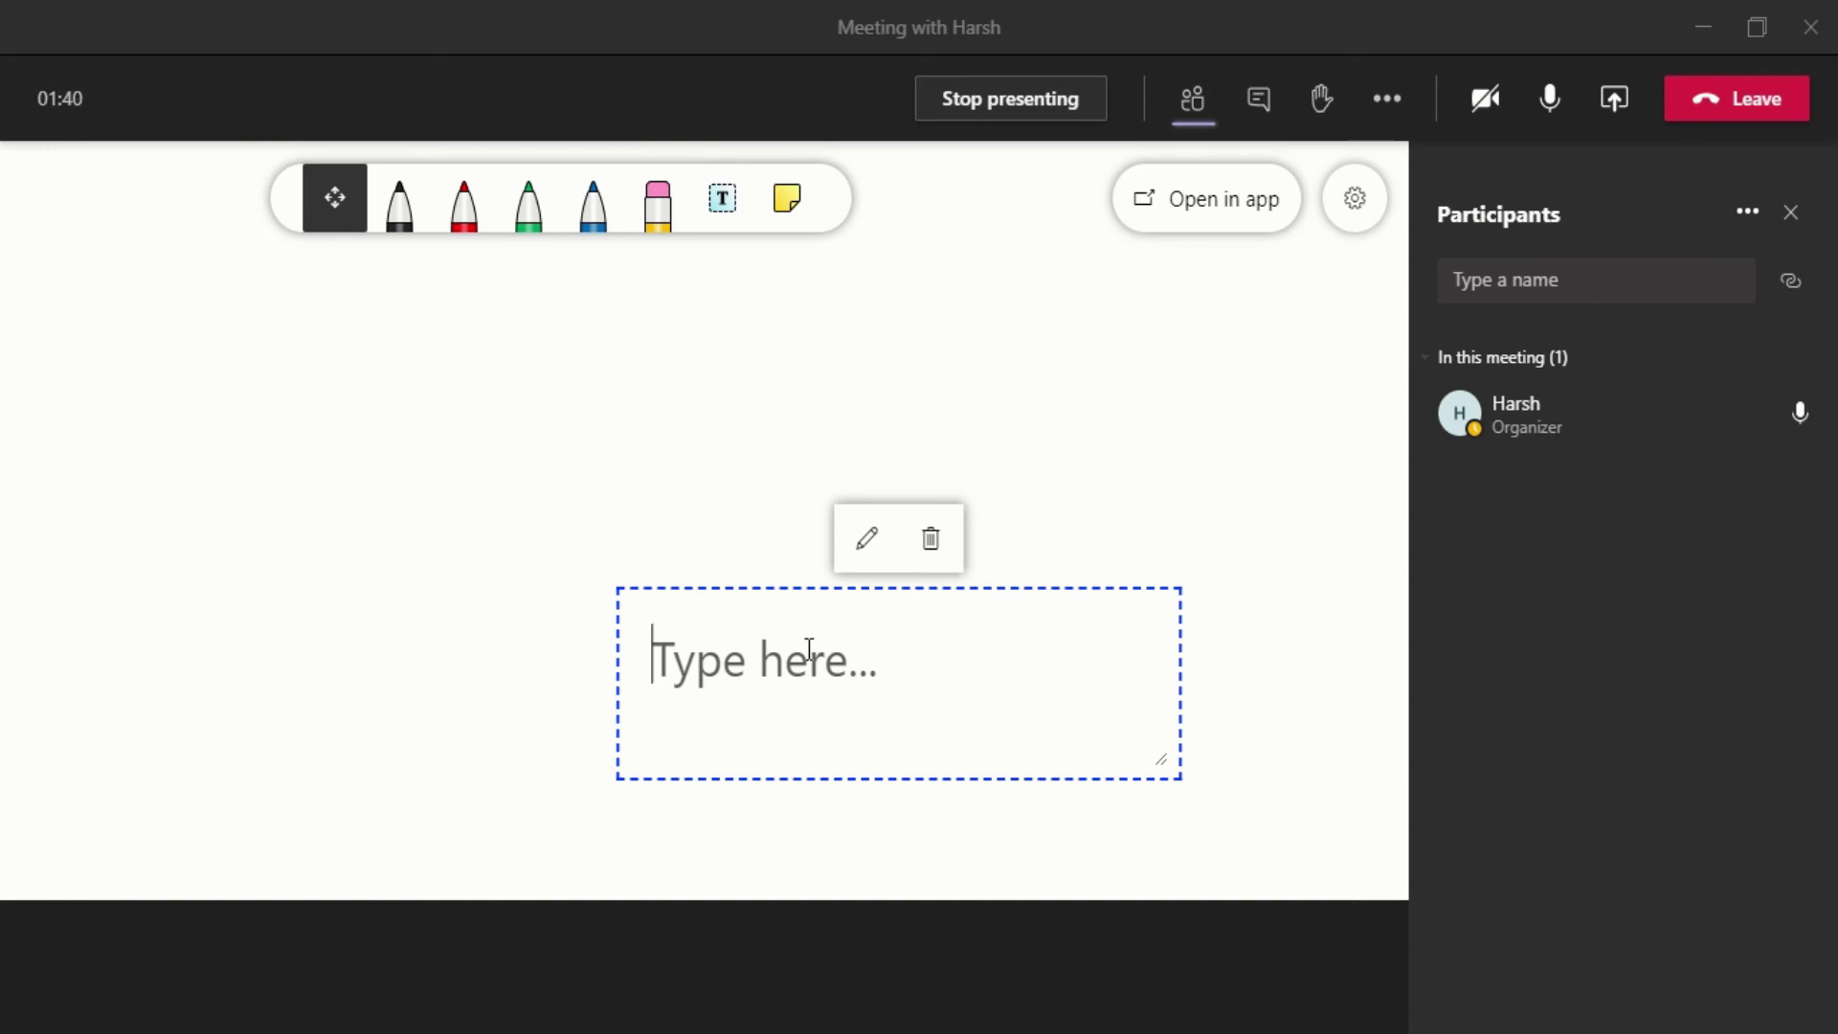
{"action": "type", "text": "yo"}
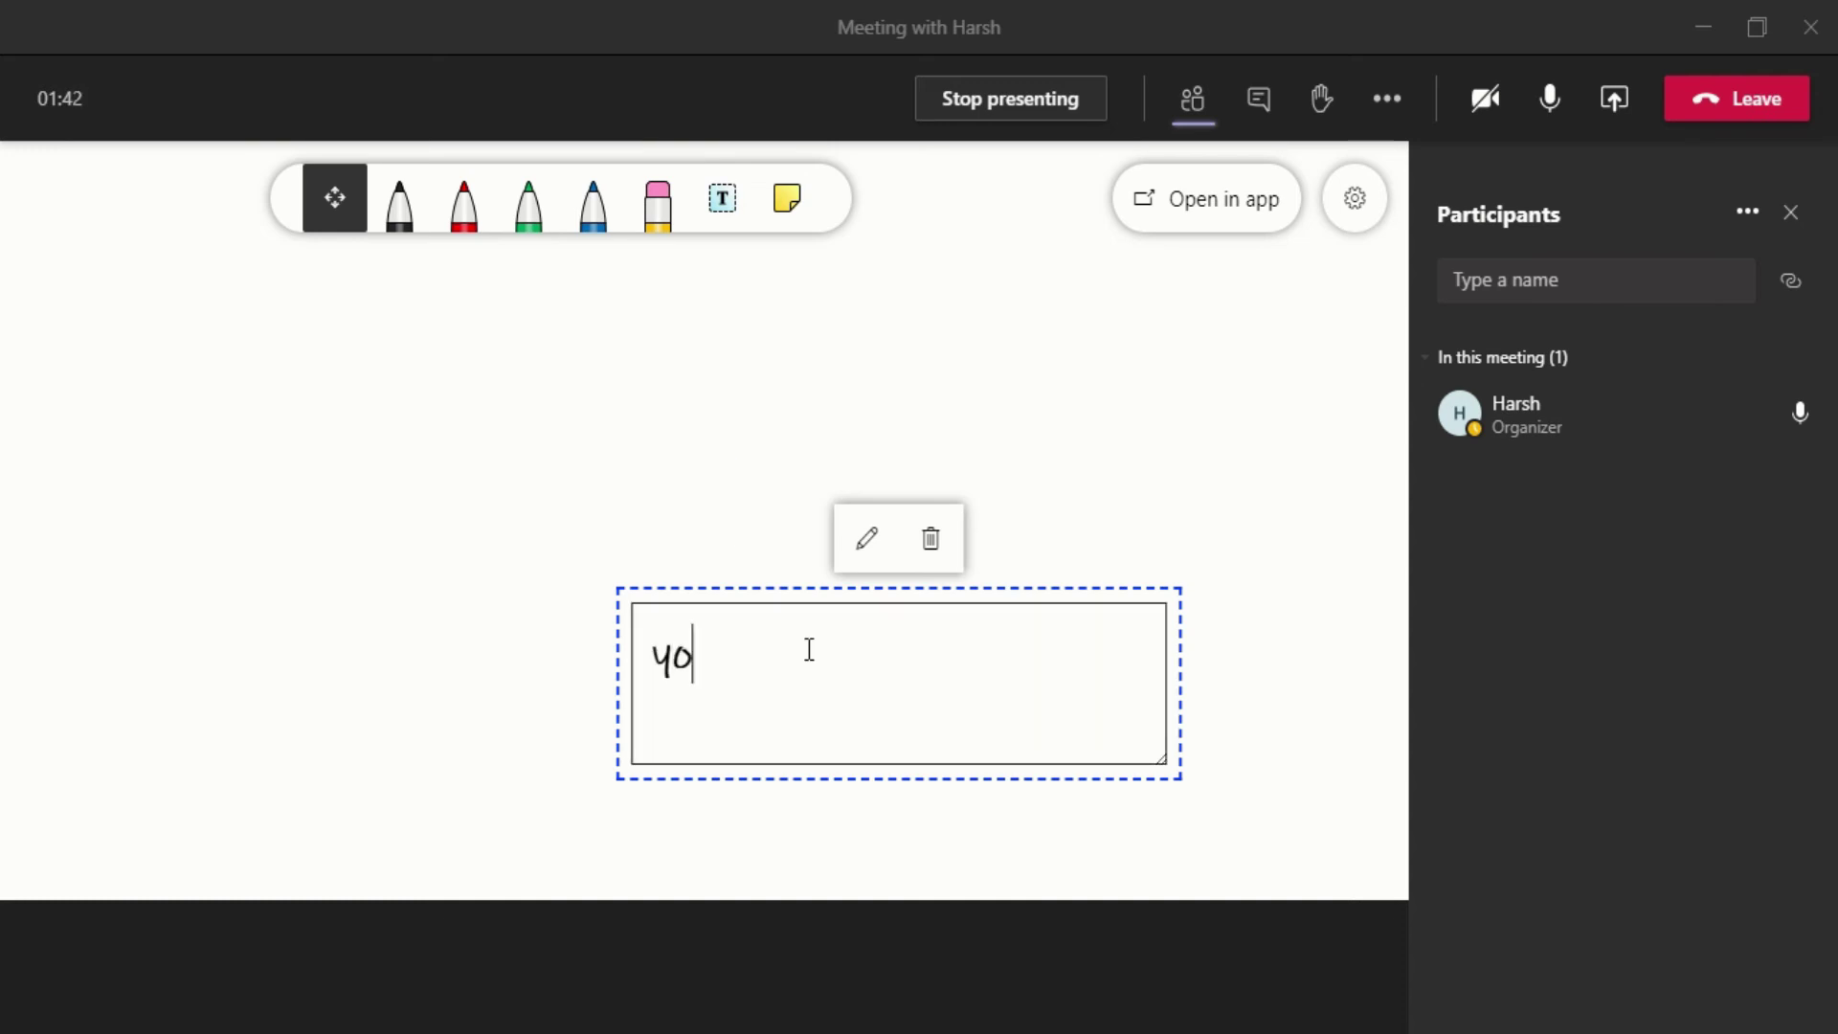
{"action": "type", "text": "utube s"}
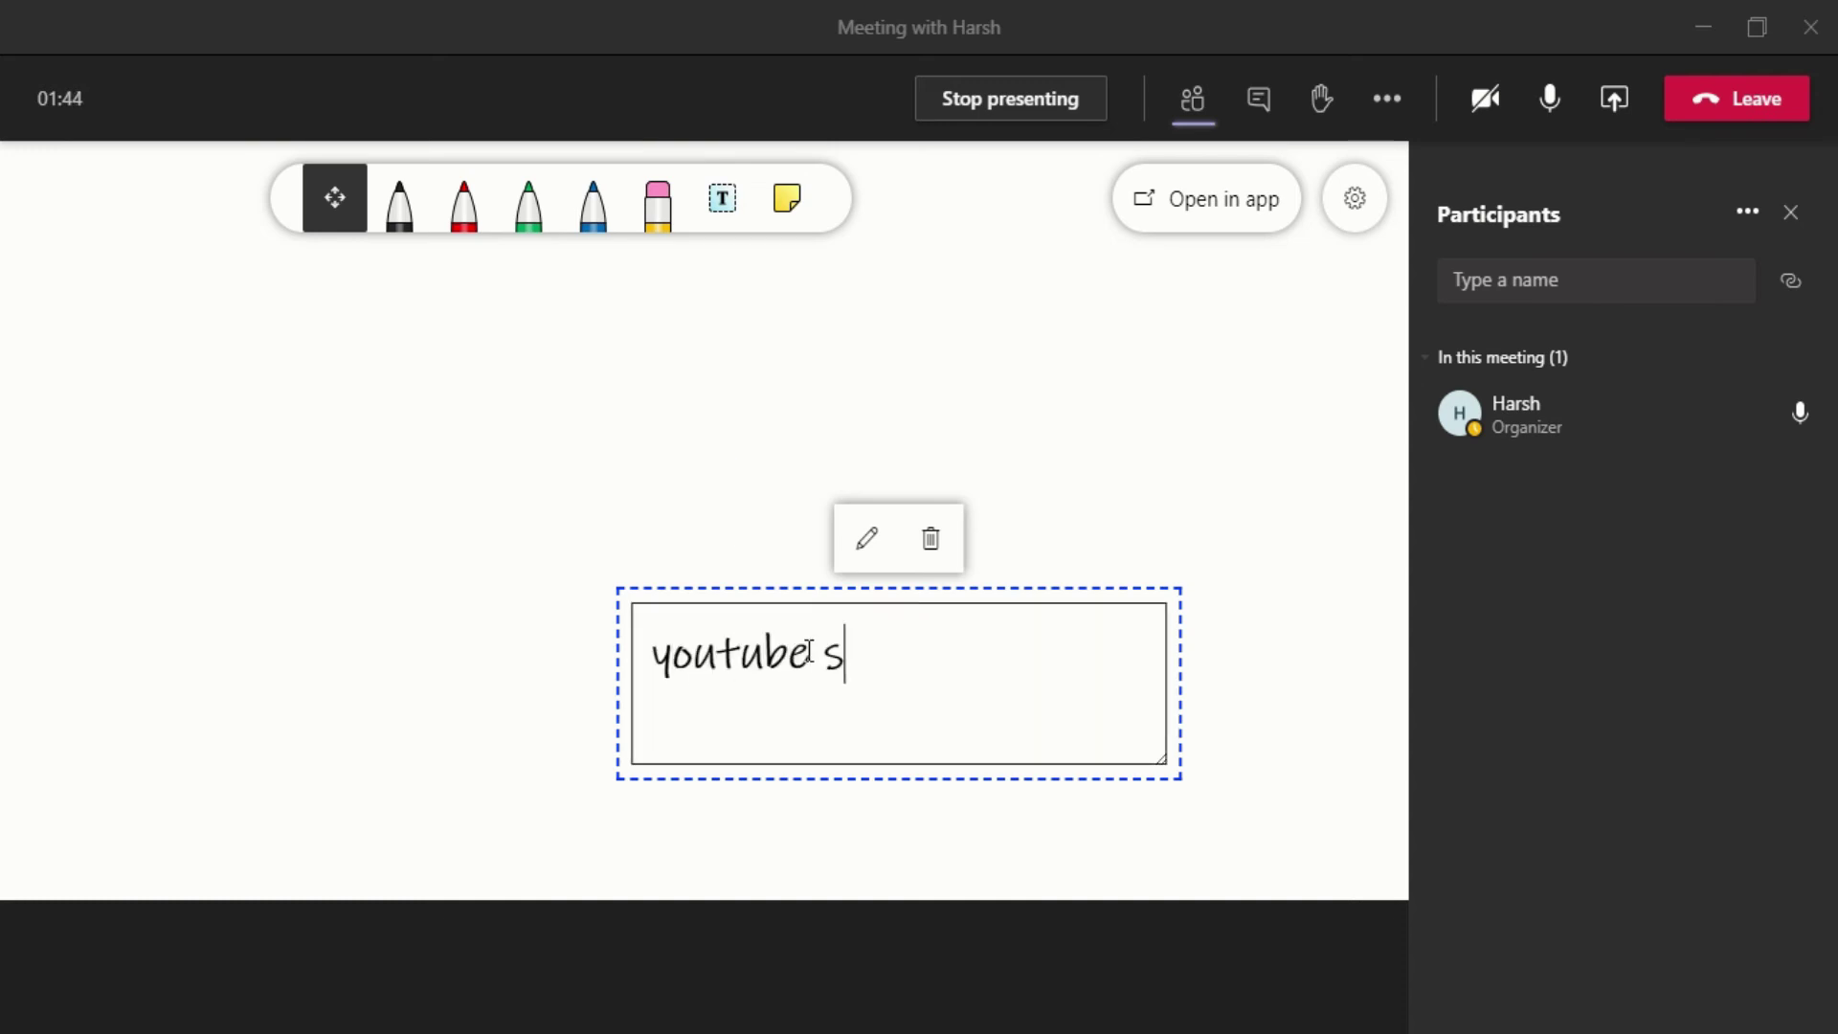
{"action": "type", "text": "ession"}
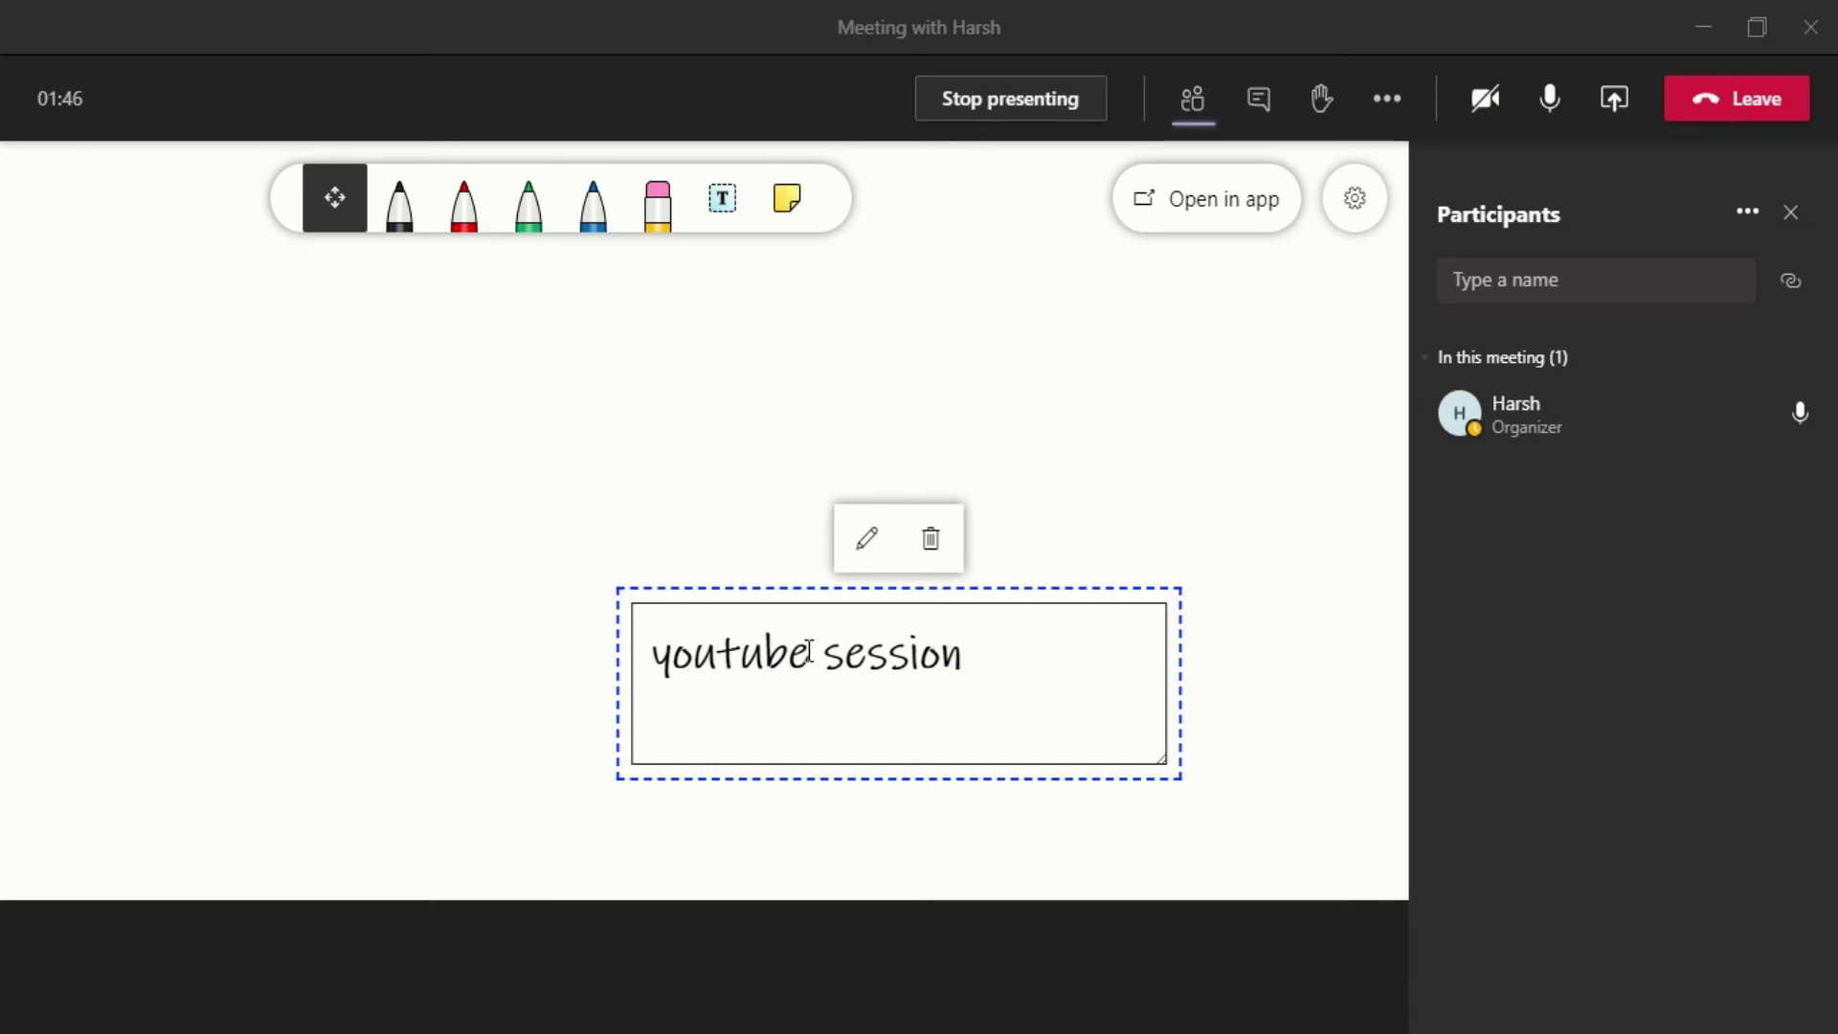
{"action": "left_click", "coordinate": [865, 554]}
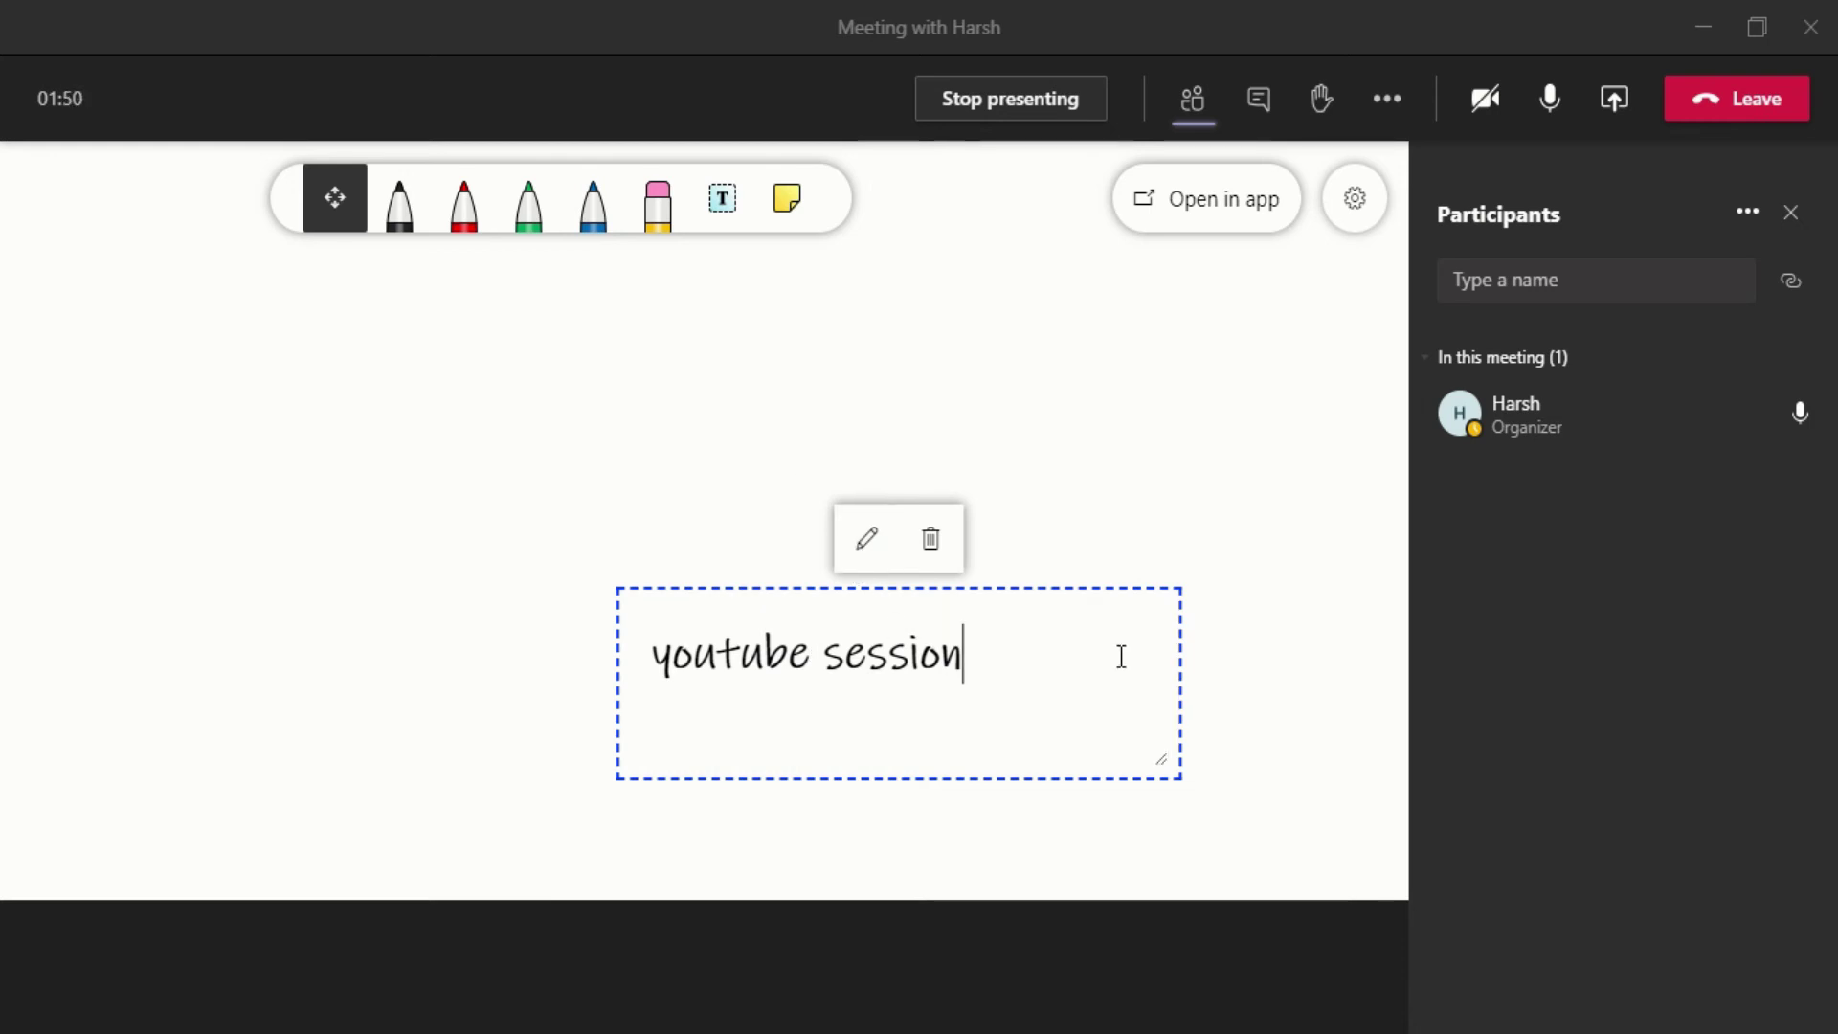
{"action": "left_click_drag", "start_coordinate": [1172, 711], "coordinate": [777, 466]}
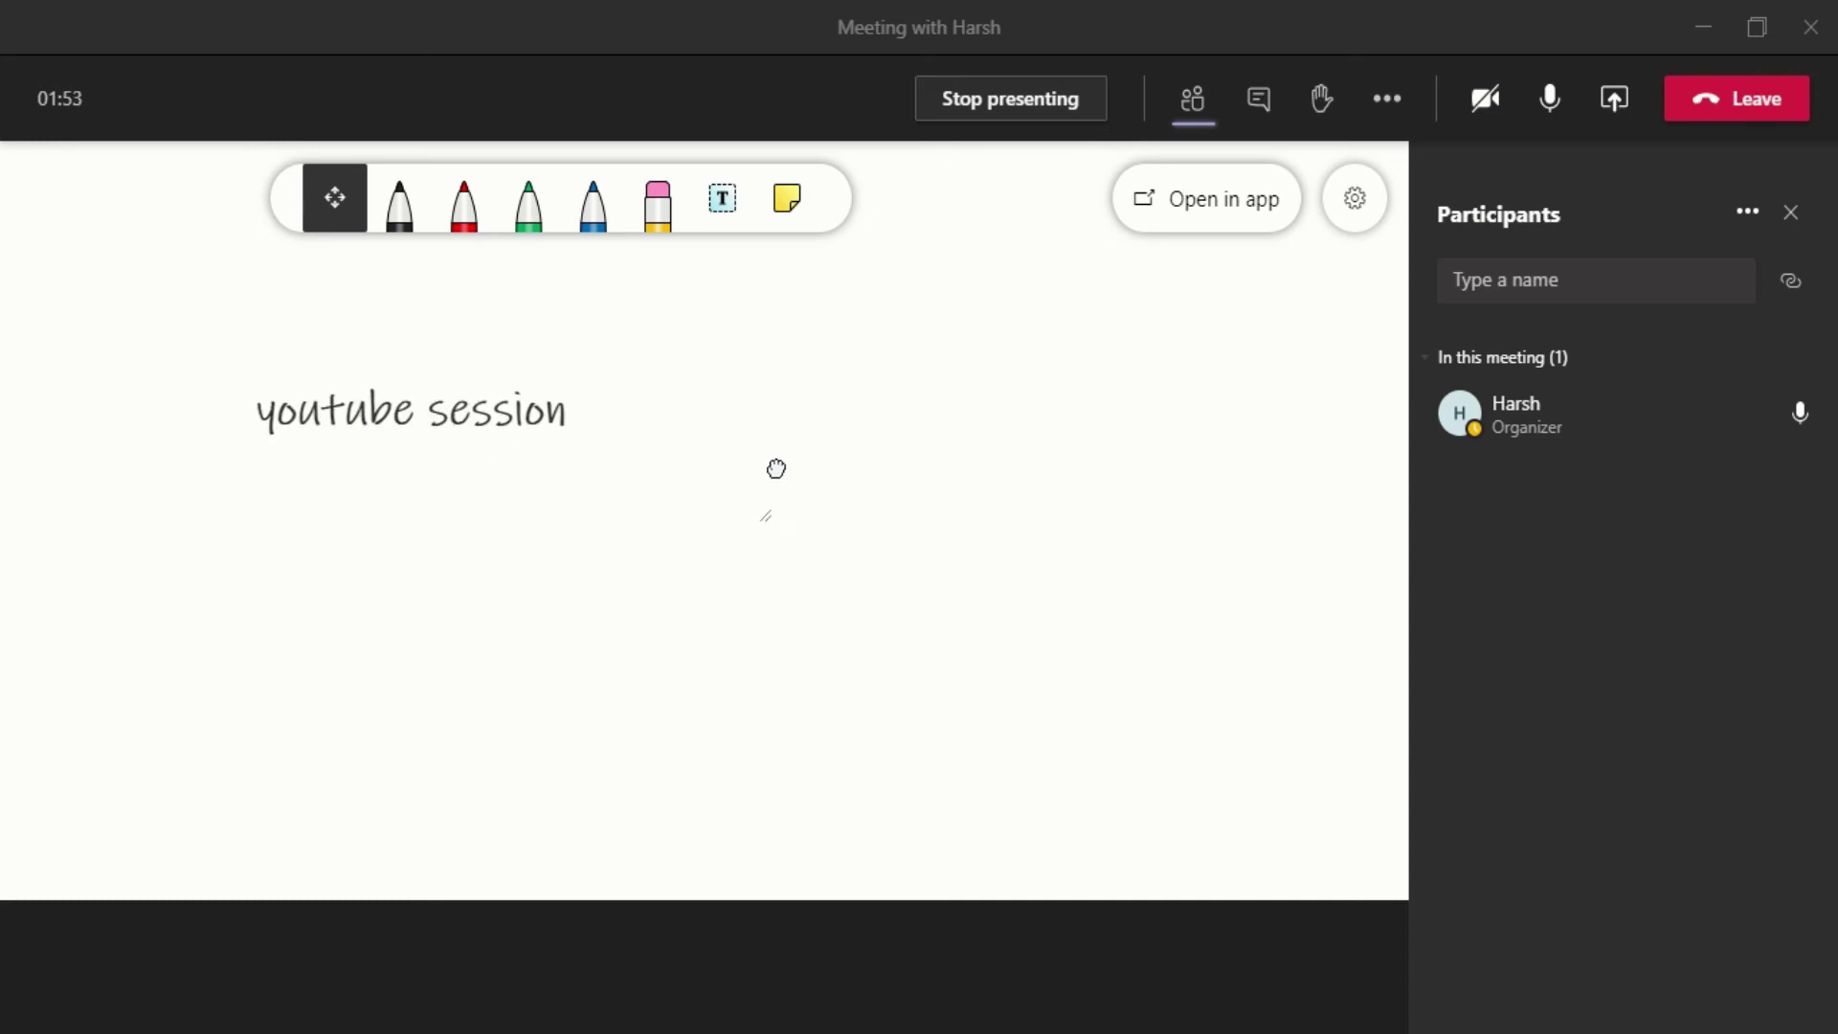
Add a sticky note reading "this is the session for youtube content"
{"action": "left_click", "coordinate": [794, 219]}
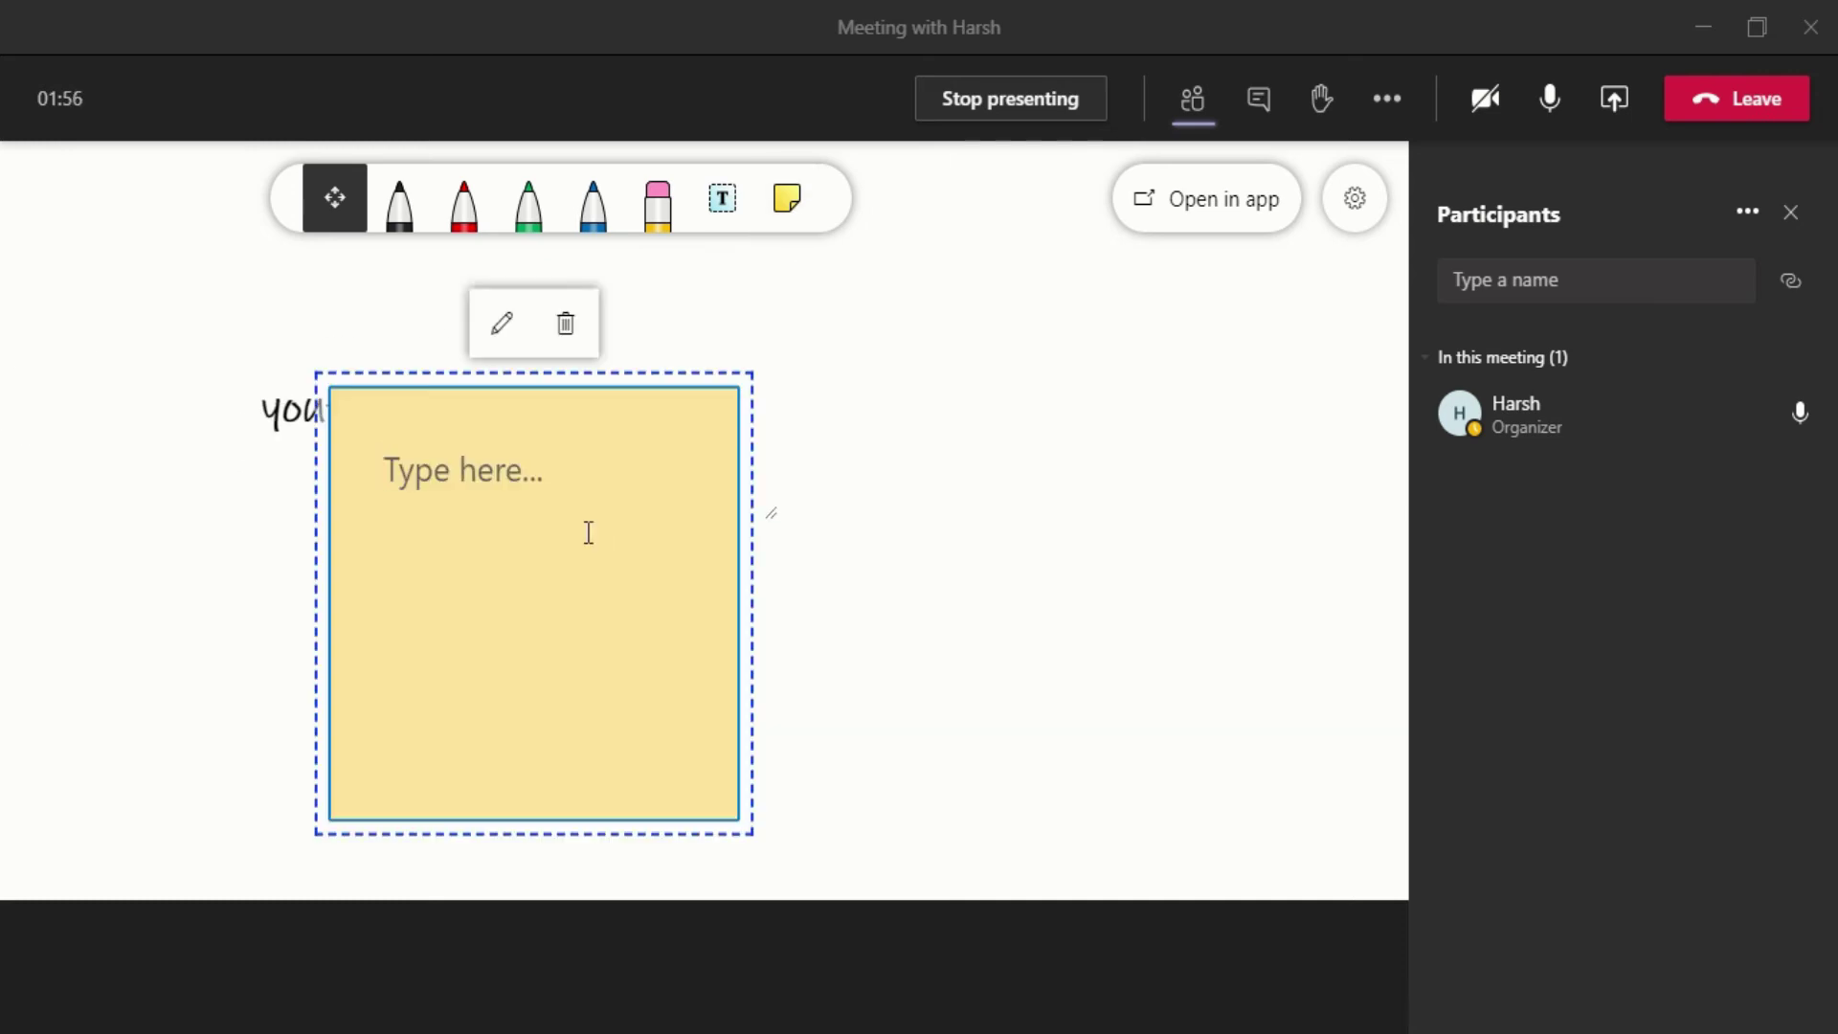
{"action": "type", "text": "this is "}
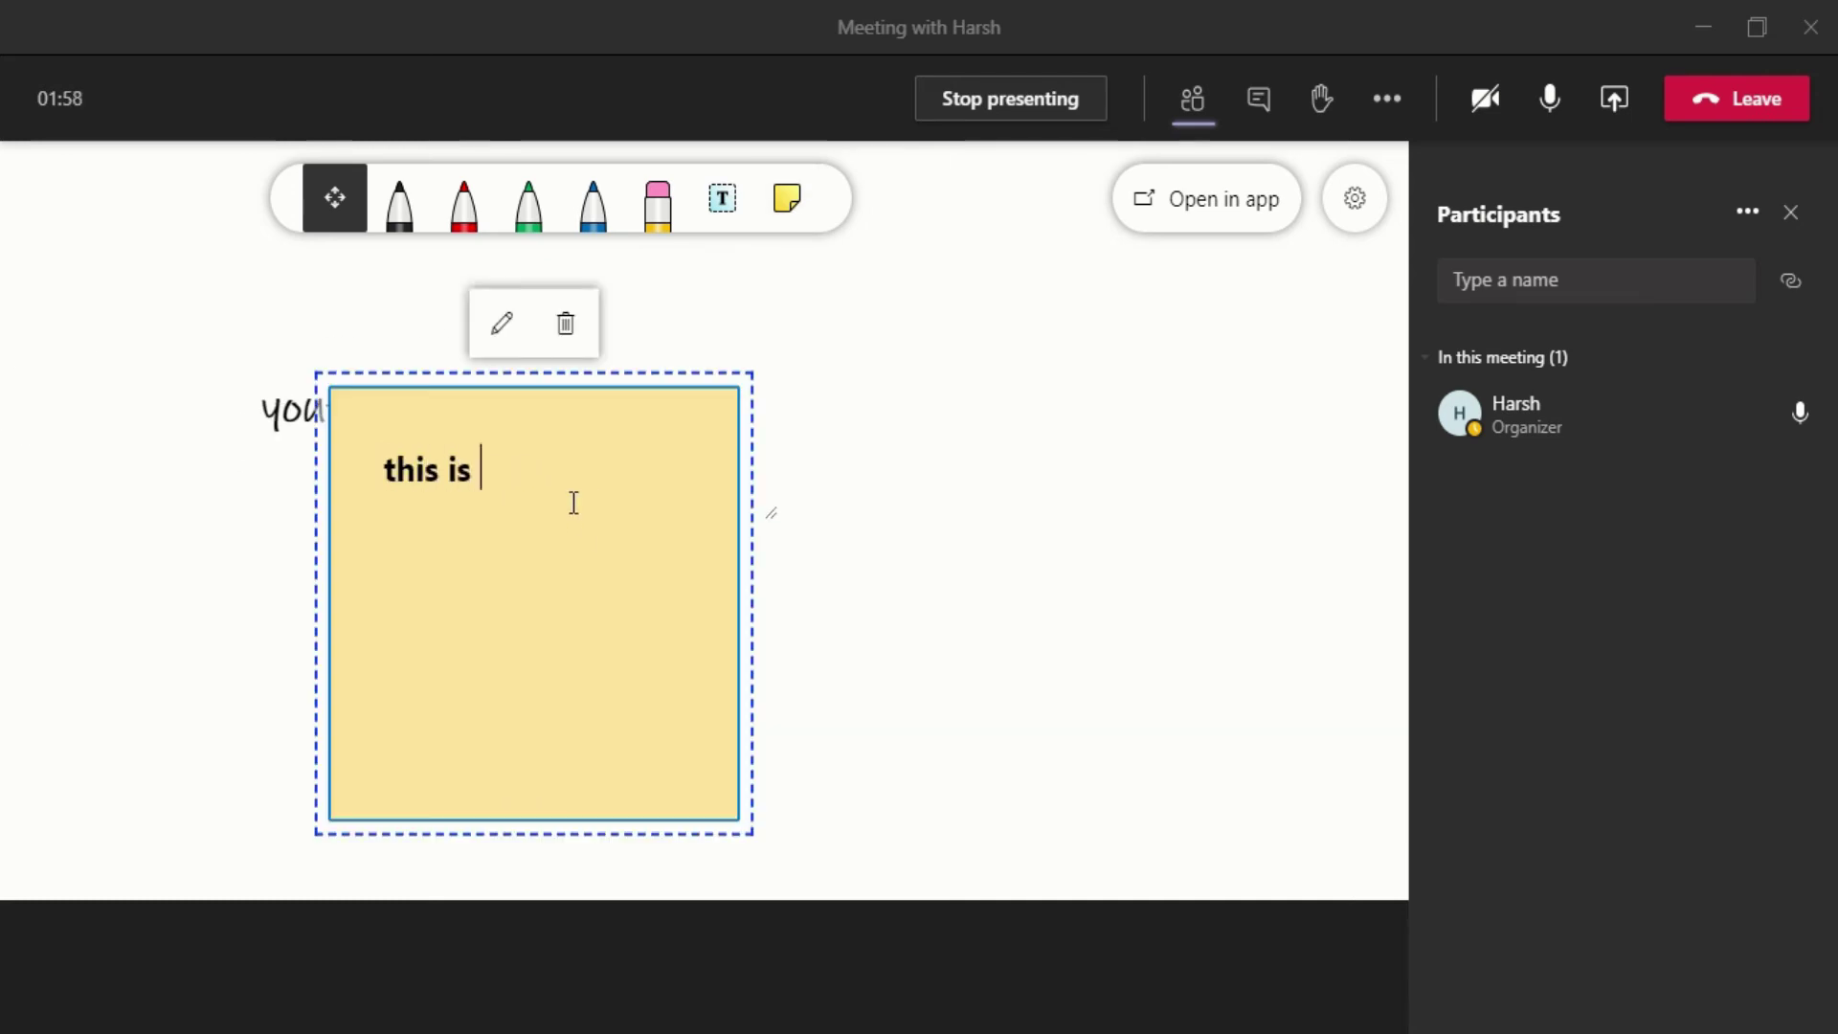
{"action": "type", "text": "the session"}
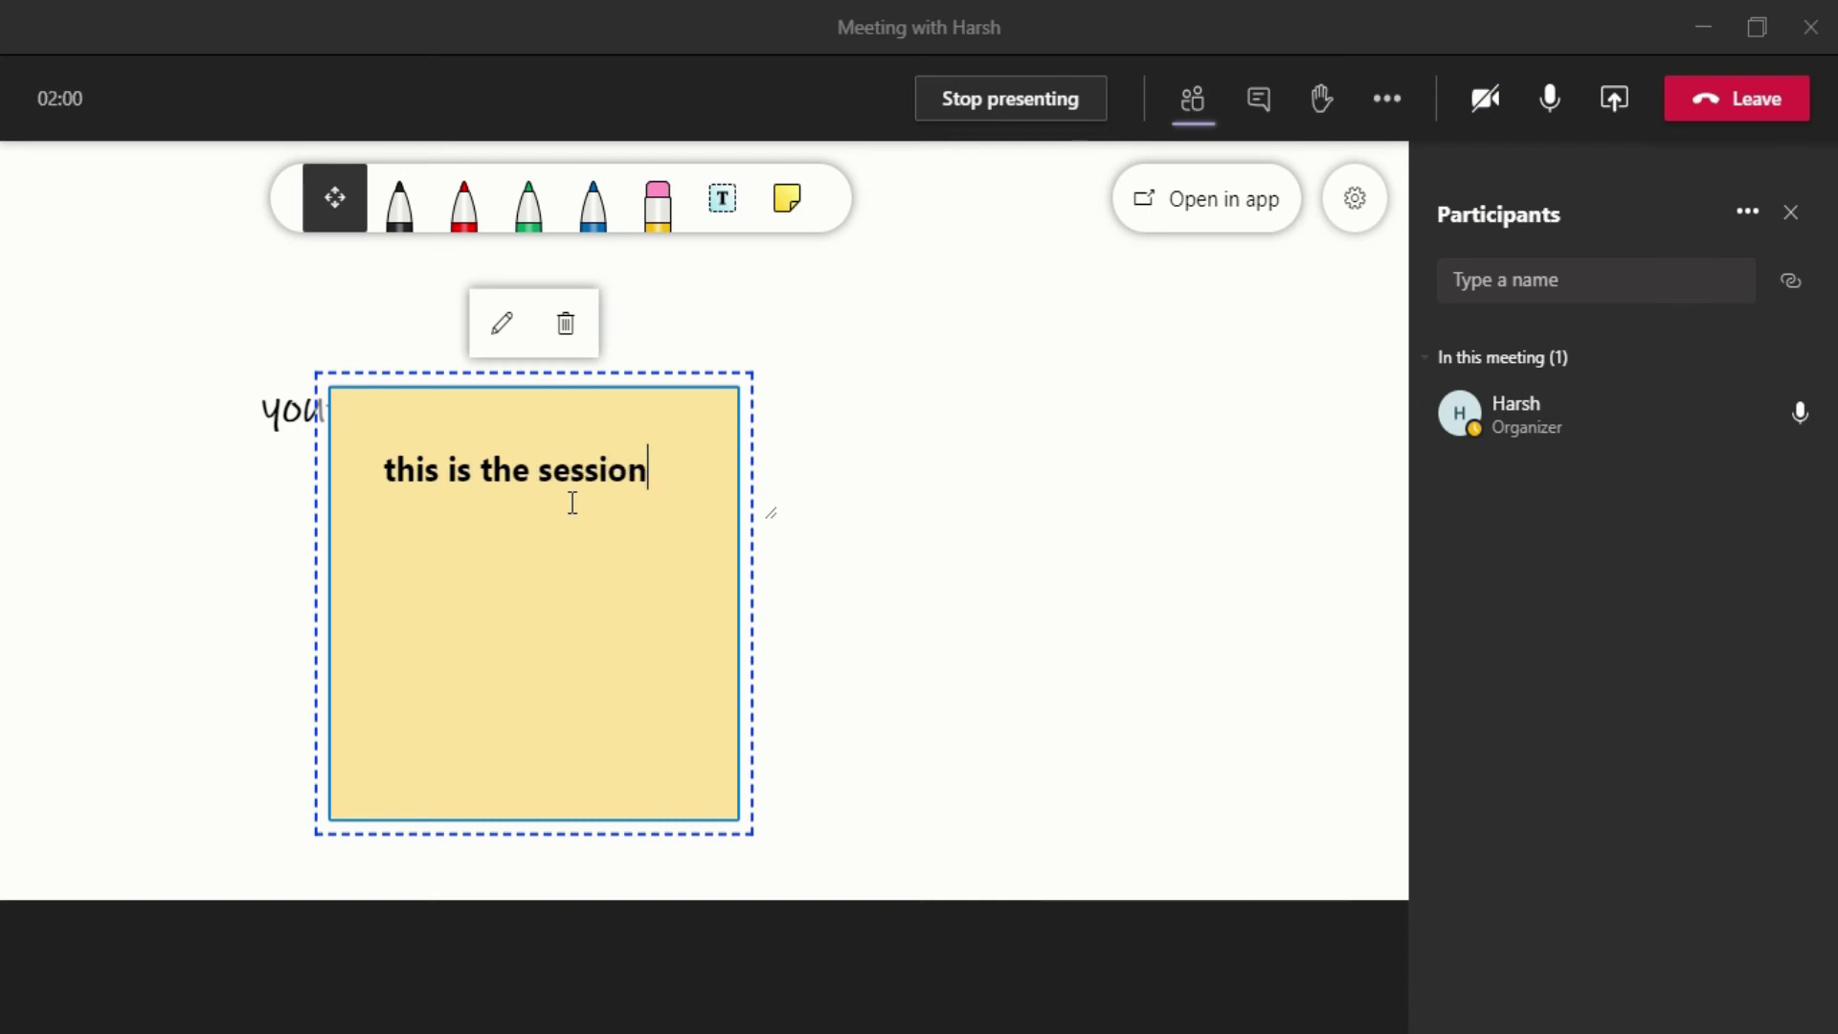
{"action": "type", "text": " foe"}
{"action": "key", "text": "BackSpace"}
{"action": "type", "text": "r youtuv"}
{"action": "key", "text": "BackSpace"}
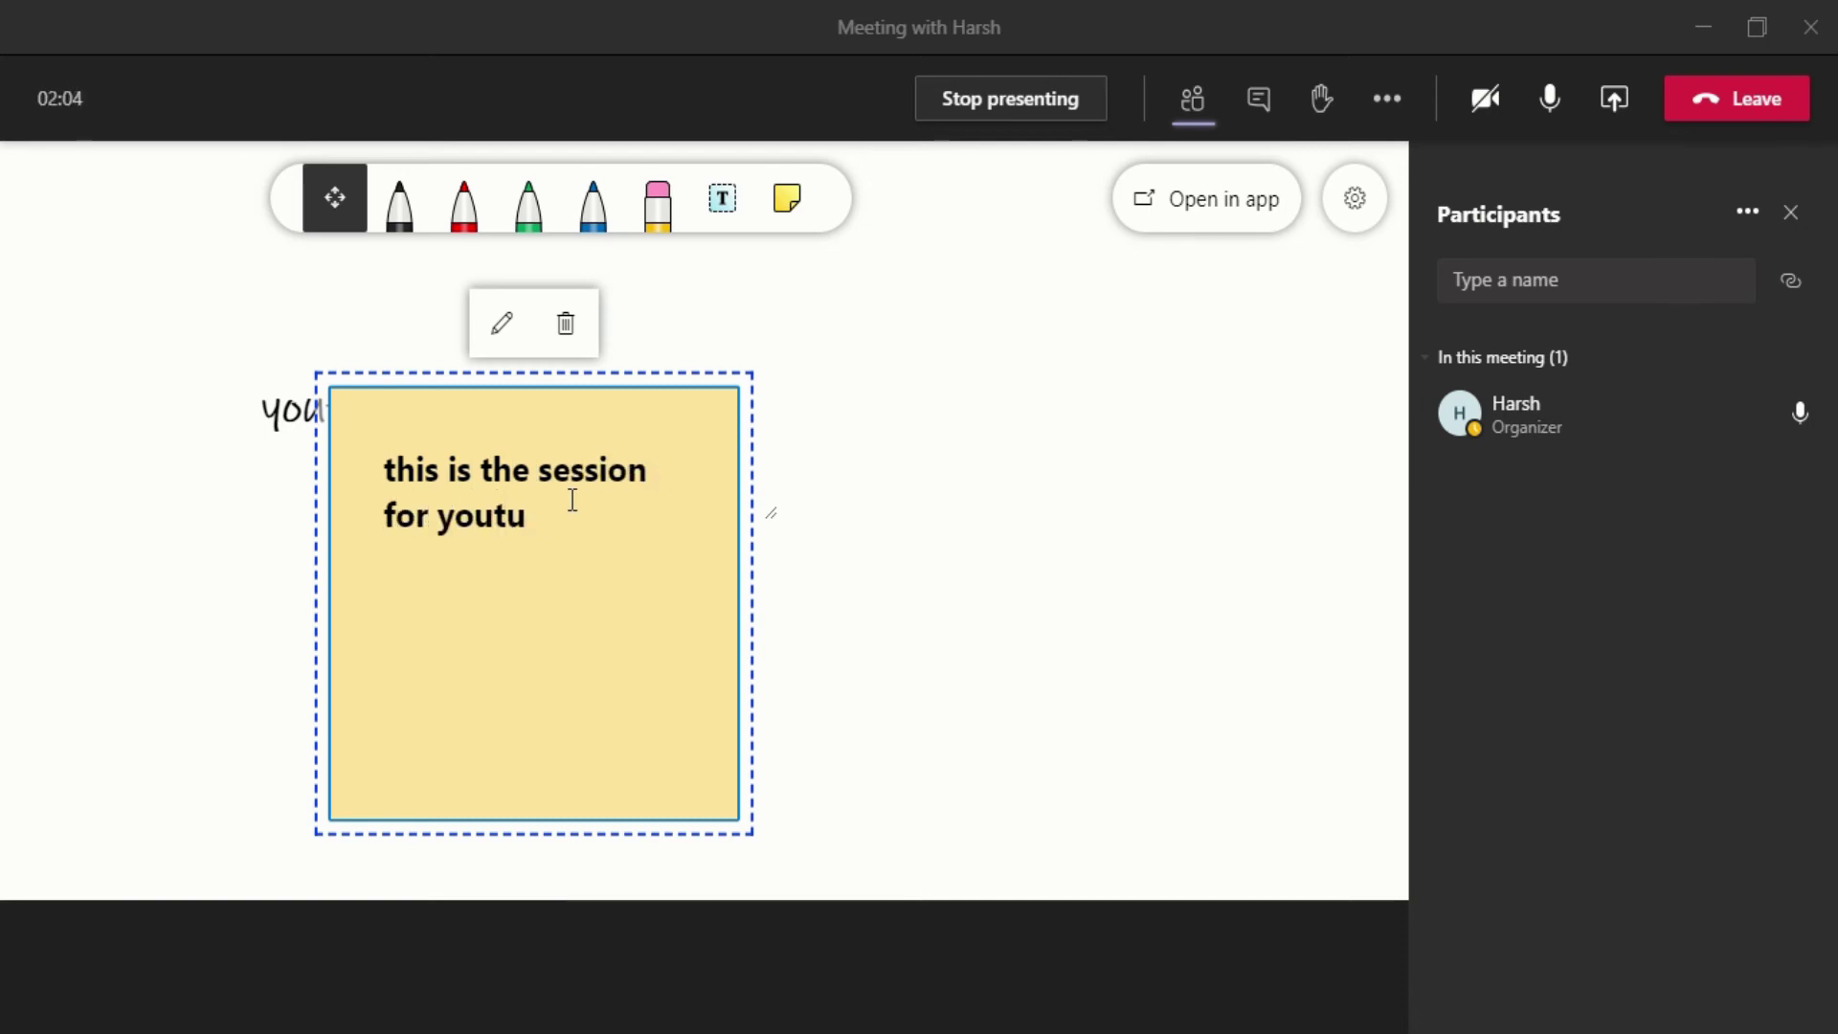
{"action": "type", "text": "e"}
{"action": "key", "text": "BackSpace"}
{"action": "type", "text": "be content"}
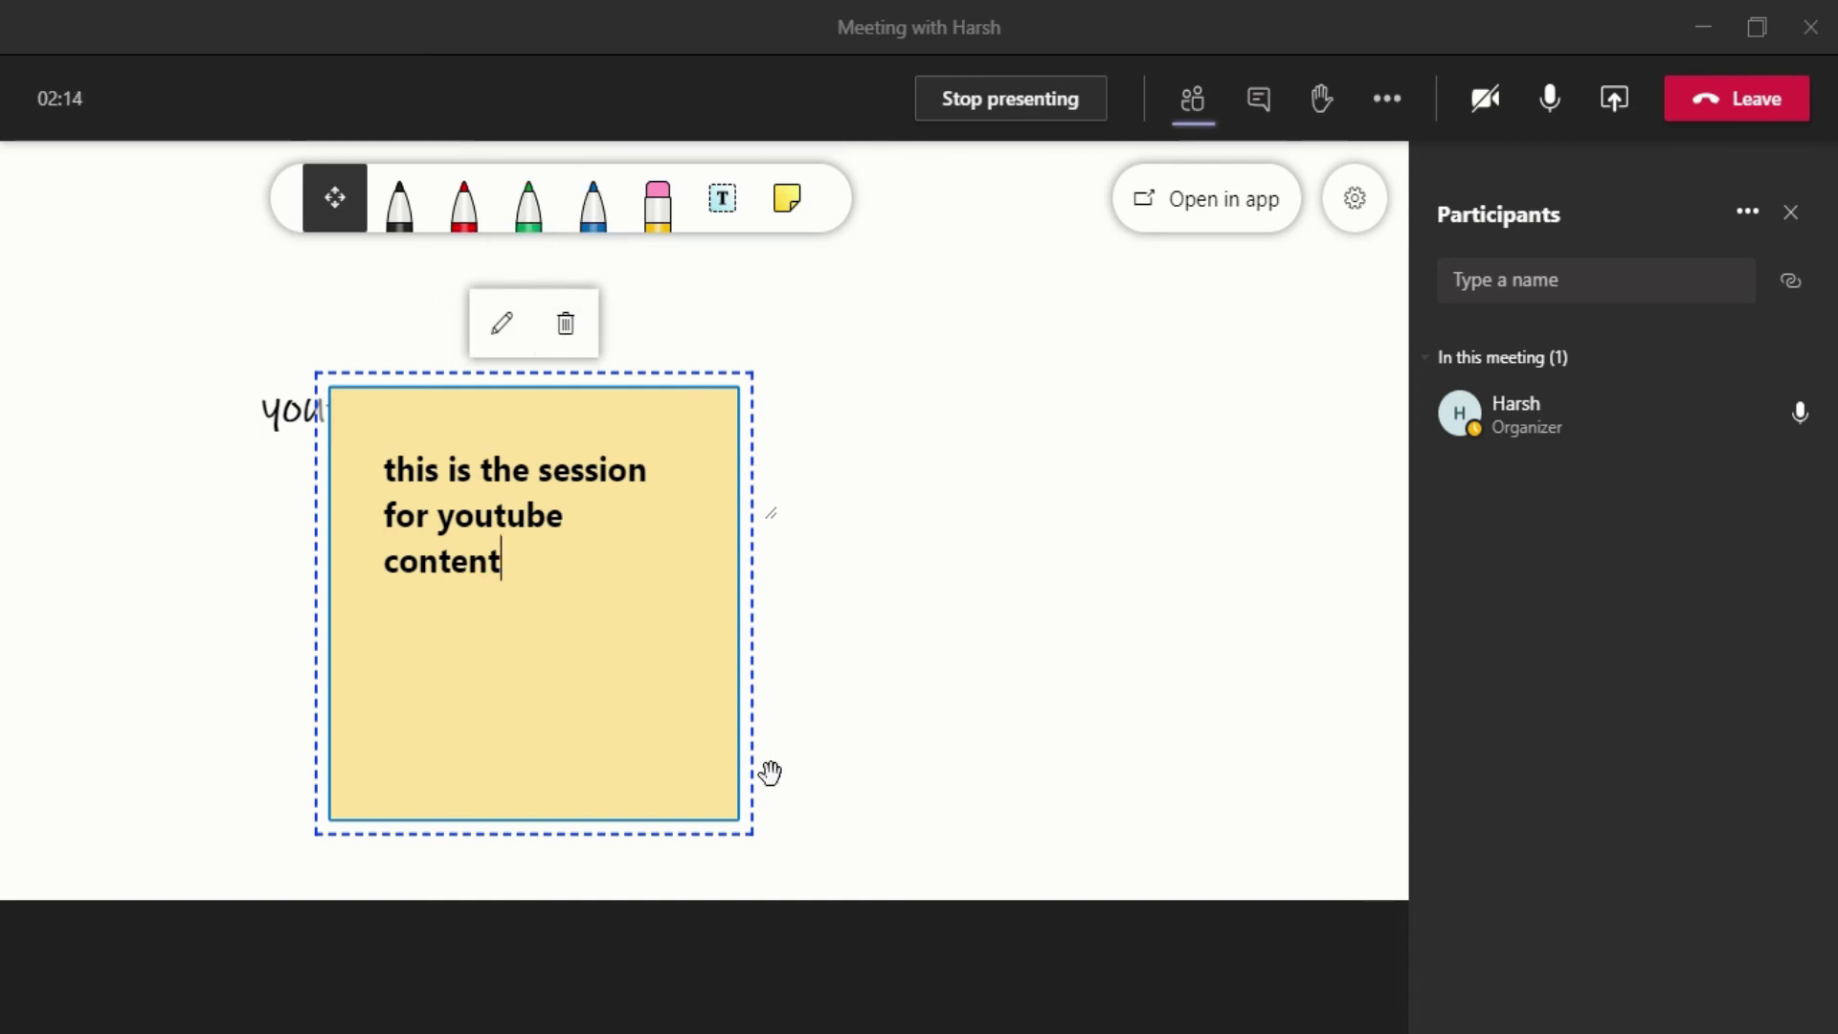
Move the sticky note to the right of the "youtube session" text so they do not overlap
{"action": "left_click", "coordinate": [747, 751]}
{"action": "left_click", "coordinate": [994, 678]}
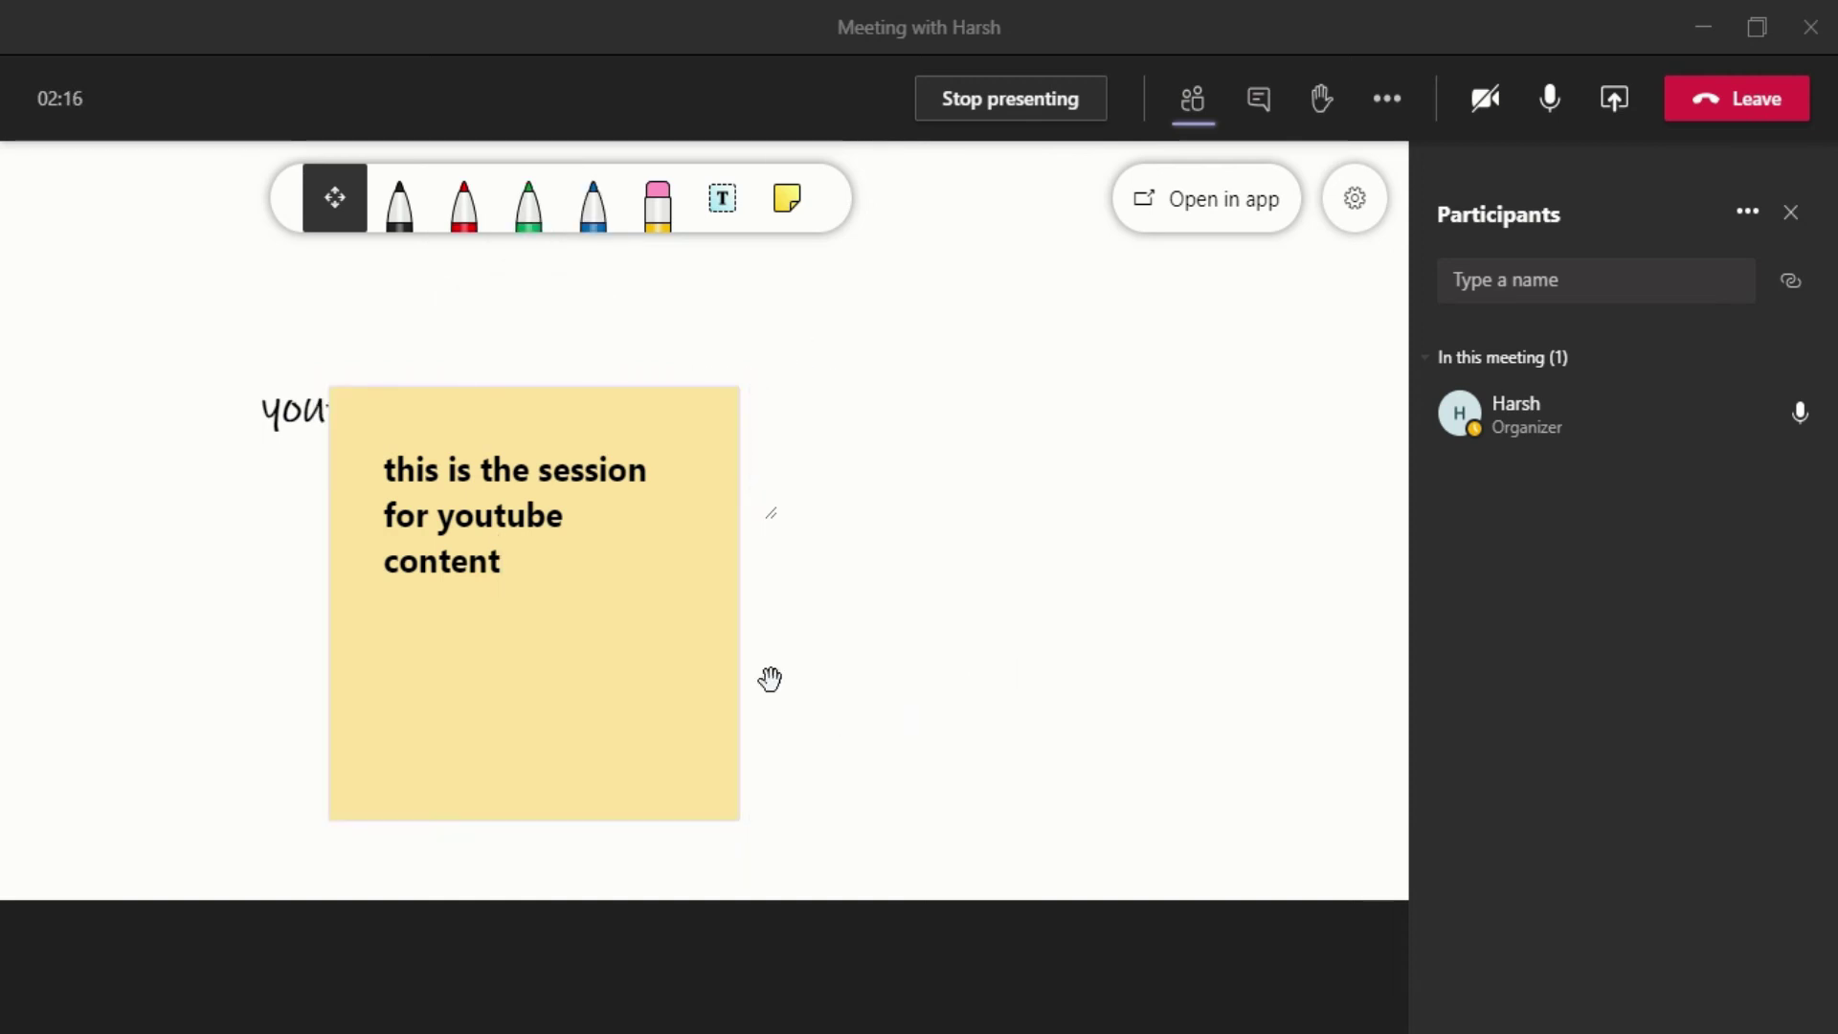
{"action": "left_click", "coordinate": [734, 687]}
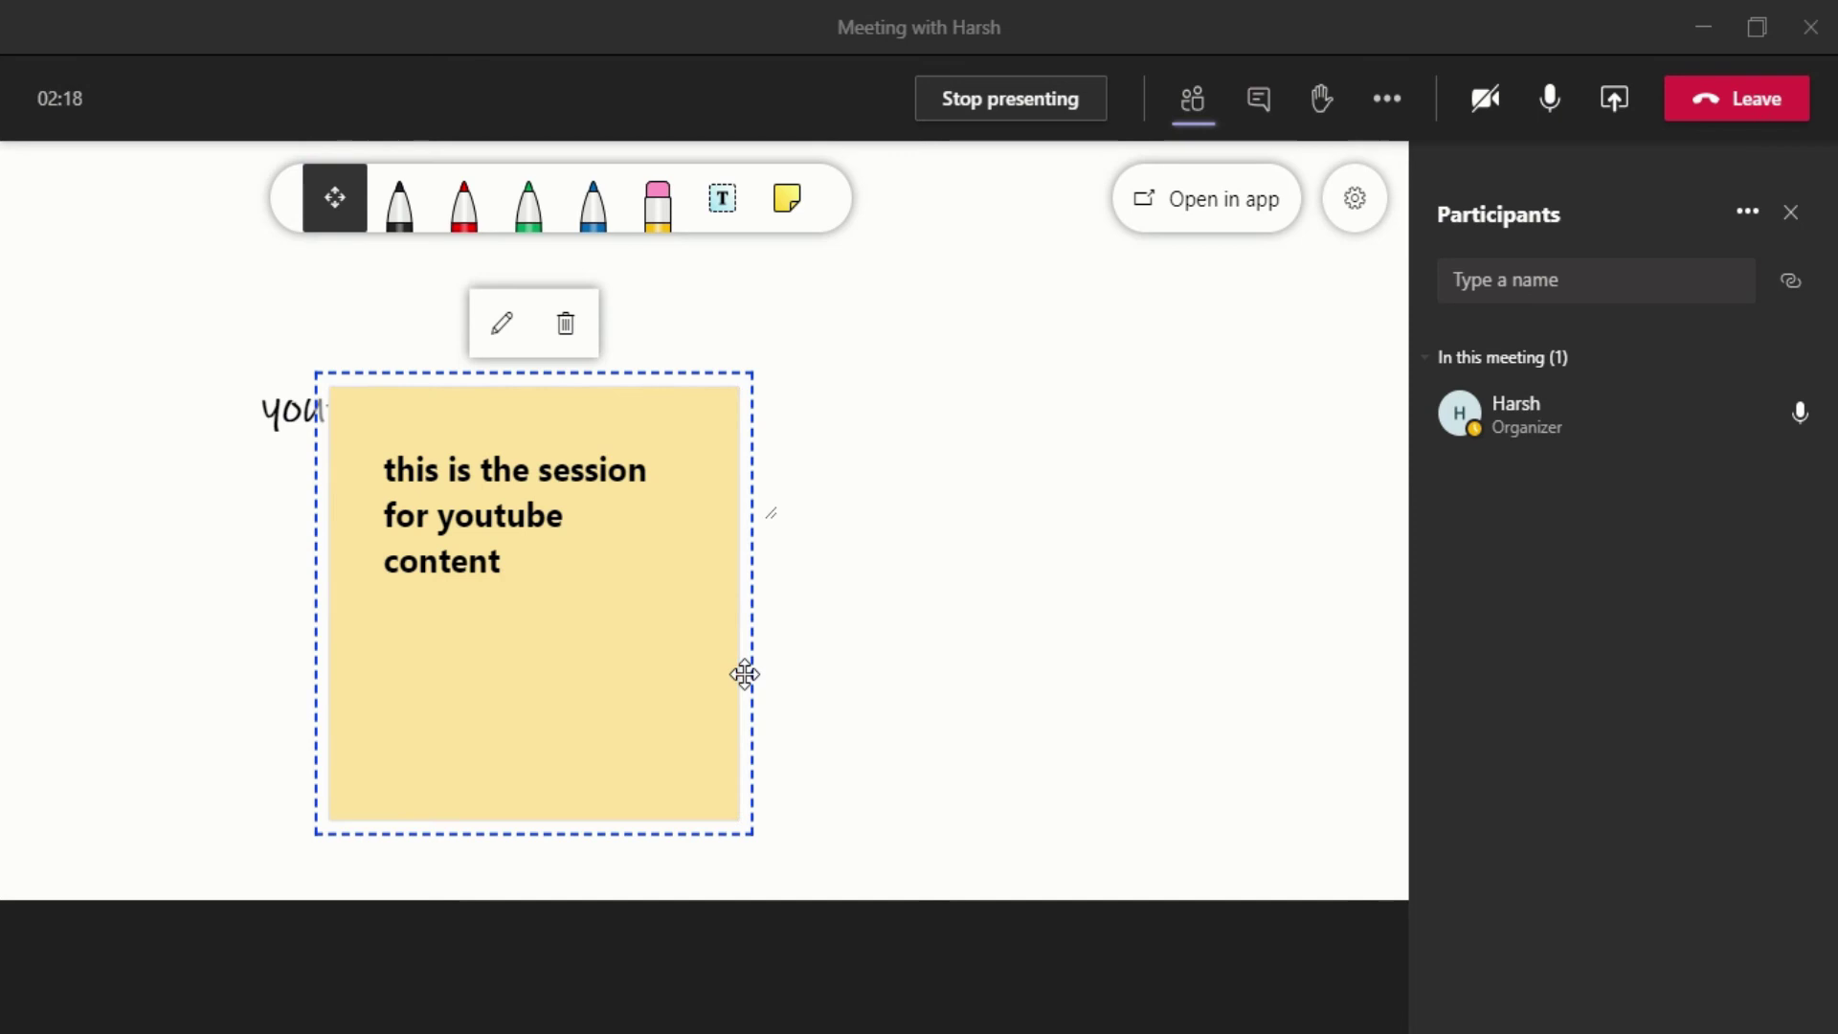
{"action": "mouse_move", "coordinate": [714, 677]}
{"action": "left_mouse_down"}
{"action": "mouse_move", "coordinate": [759, 677]}
{"action": "mouse_move", "coordinate": [813, 622]}
{"action": "mouse_move", "coordinate": [1059, 574]}
{"action": "mouse_move", "coordinate": [1046, 632]}
{"action": "left_mouse_up"}
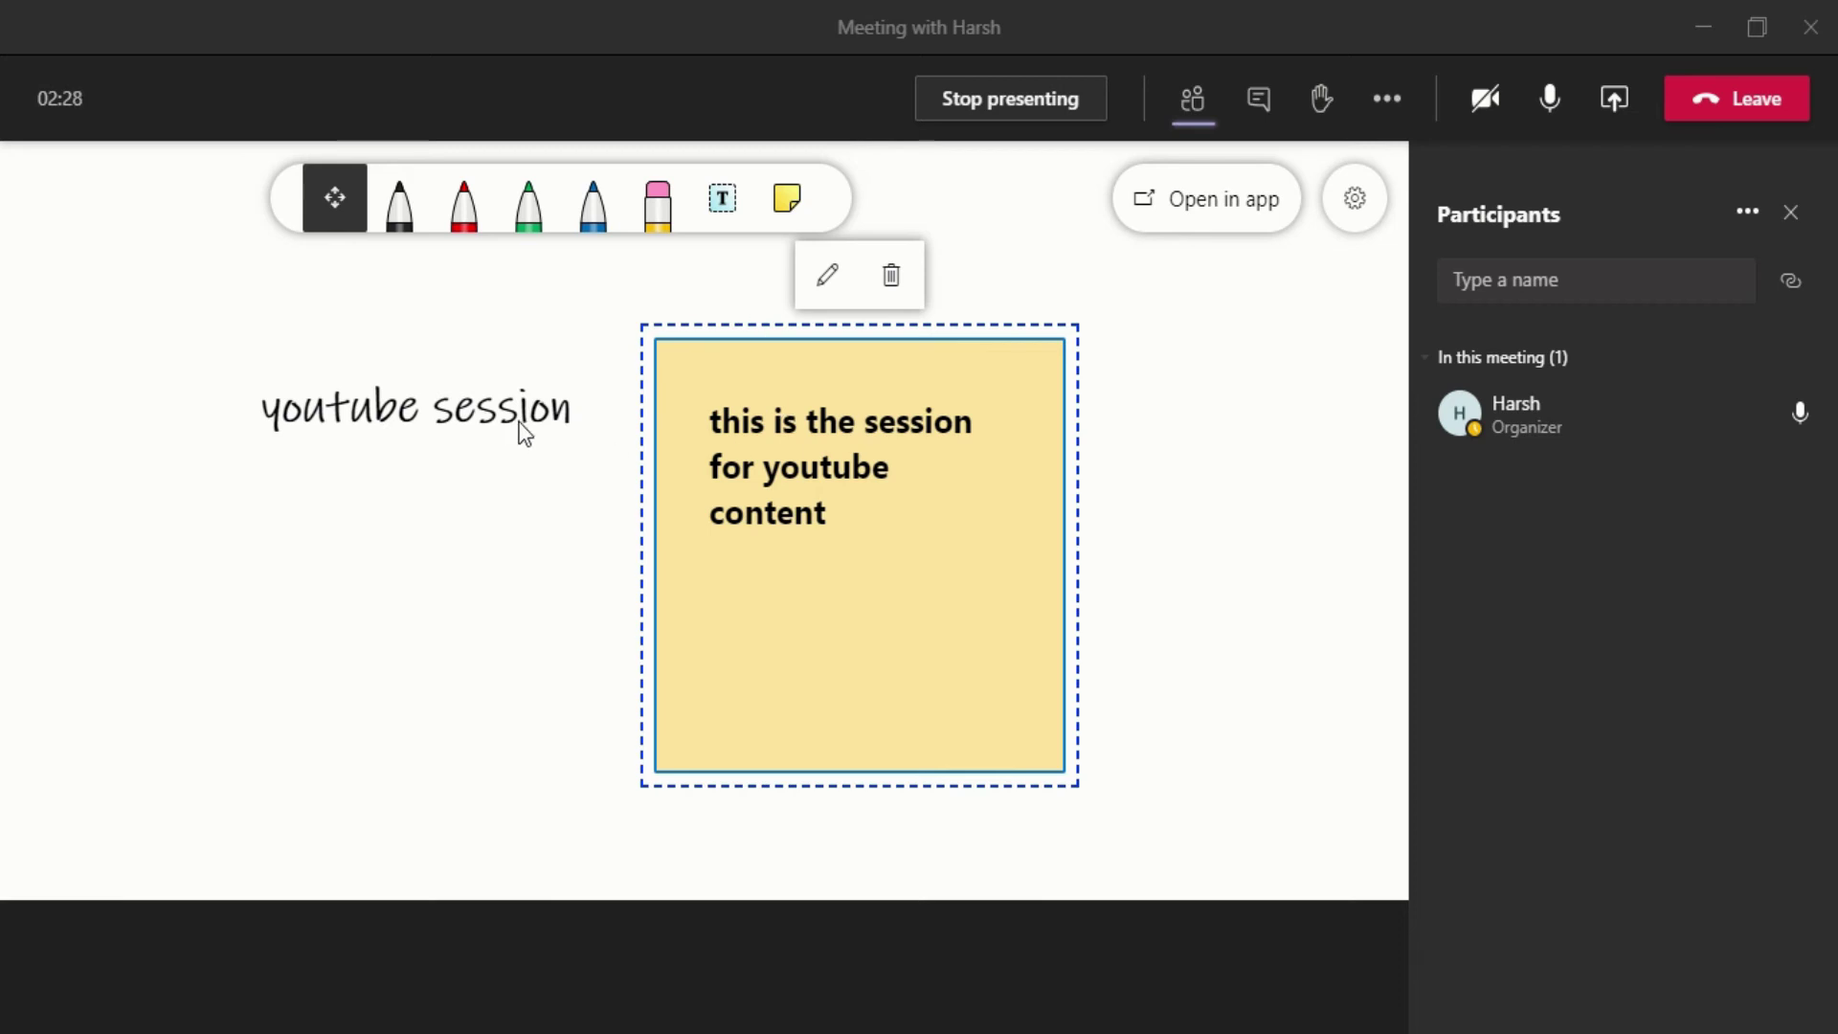
Draw a black arrow pointing at the "youtube session" text and two black tick-like strokes on the sticky note
{"action": "left_click", "coordinate": [413, 230]}
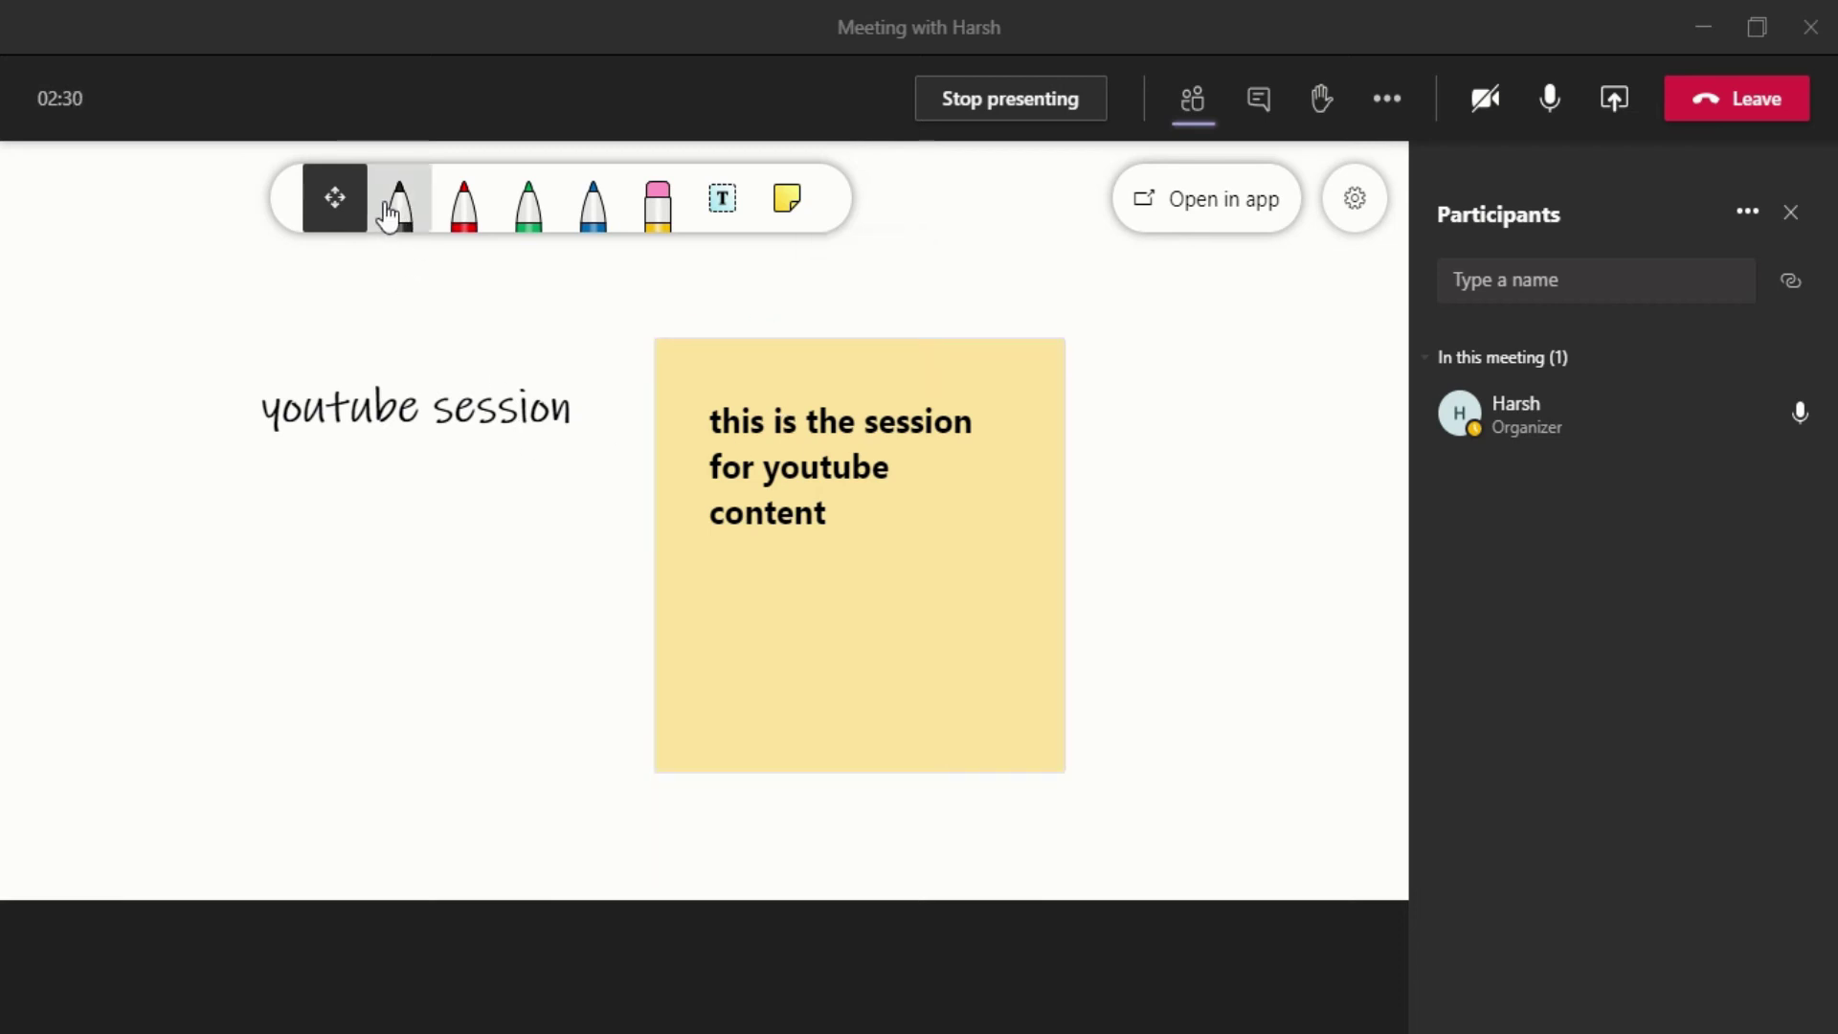
{"action": "left_click", "coordinate": [398, 206]}
{"action": "mouse_move", "coordinate": [137, 484]}
{"action": "left_mouse_down"}
{"action": "mouse_move", "coordinate": [277, 409]}
{"action": "mouse_move", "coordinate": [219, 493]}
{"action": "left_mouse_up"}
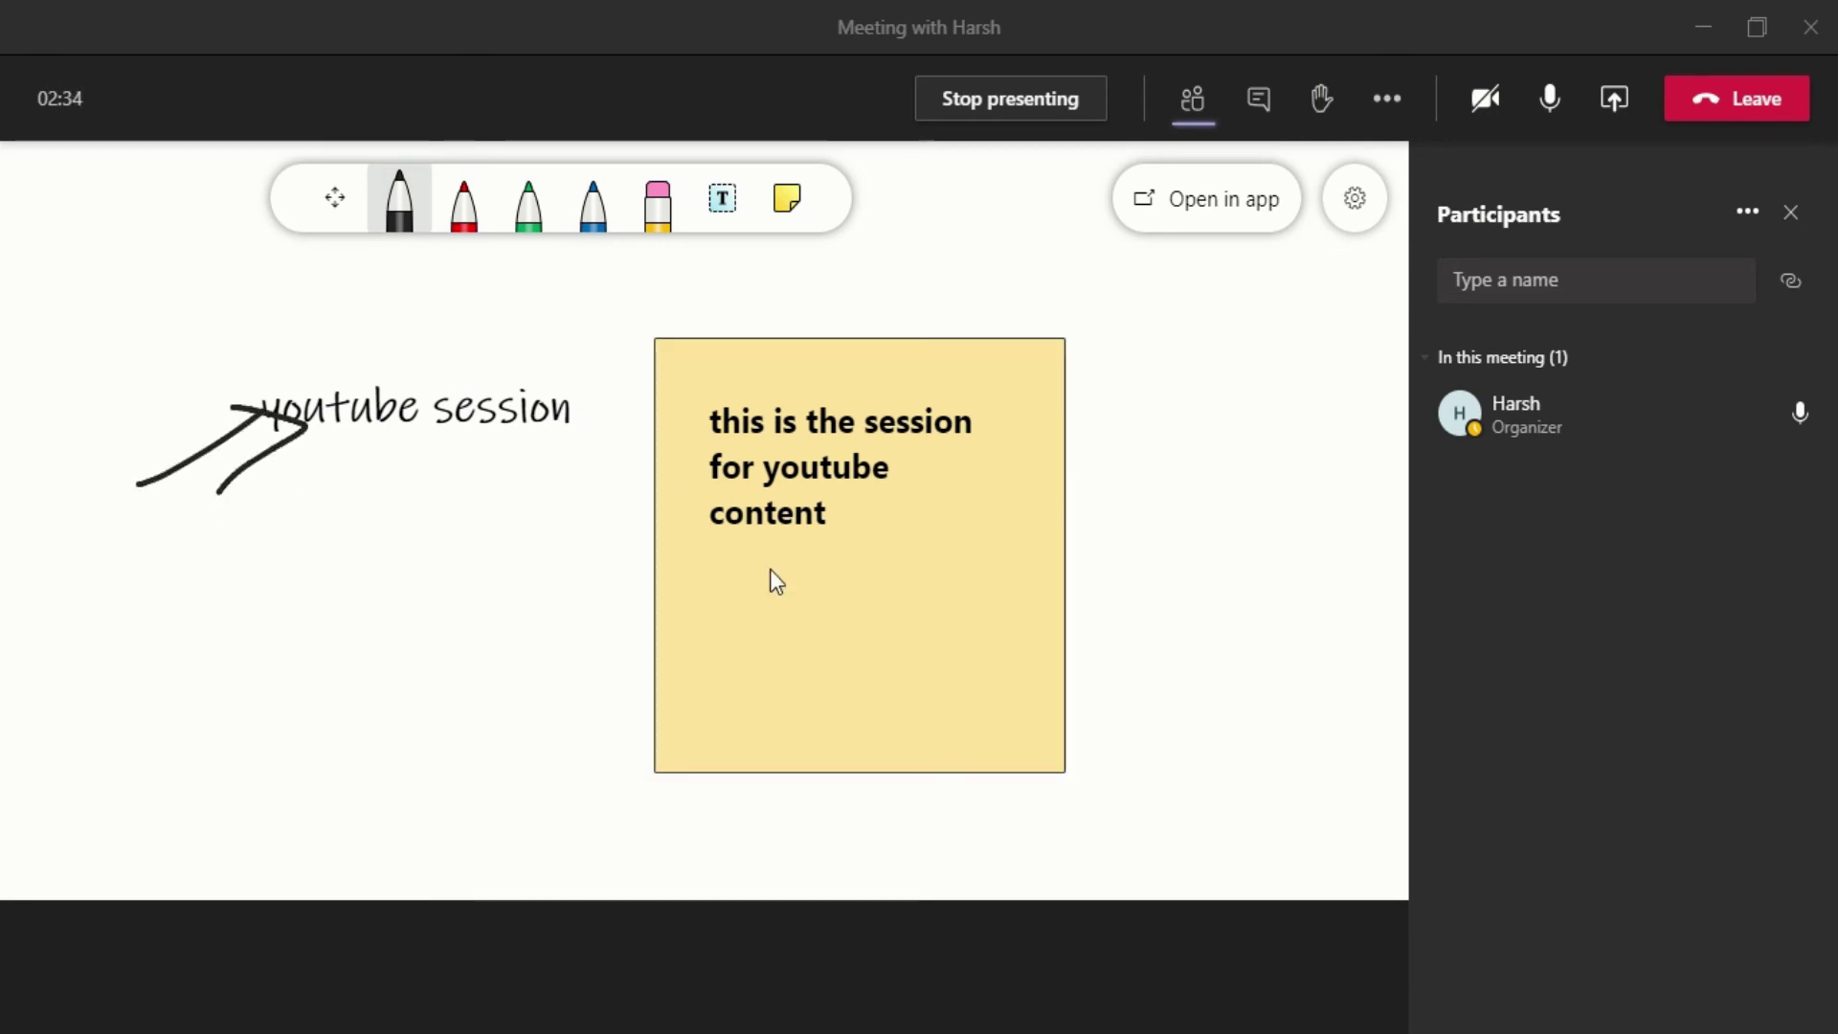
{"action": "left_click_drag", "start_coordinate": [858, 600], "coordinate": [914, 505]}
{"action": "left_click_drag", "start_coordinate": [789, 652], "coordinate": [1002, 556]}
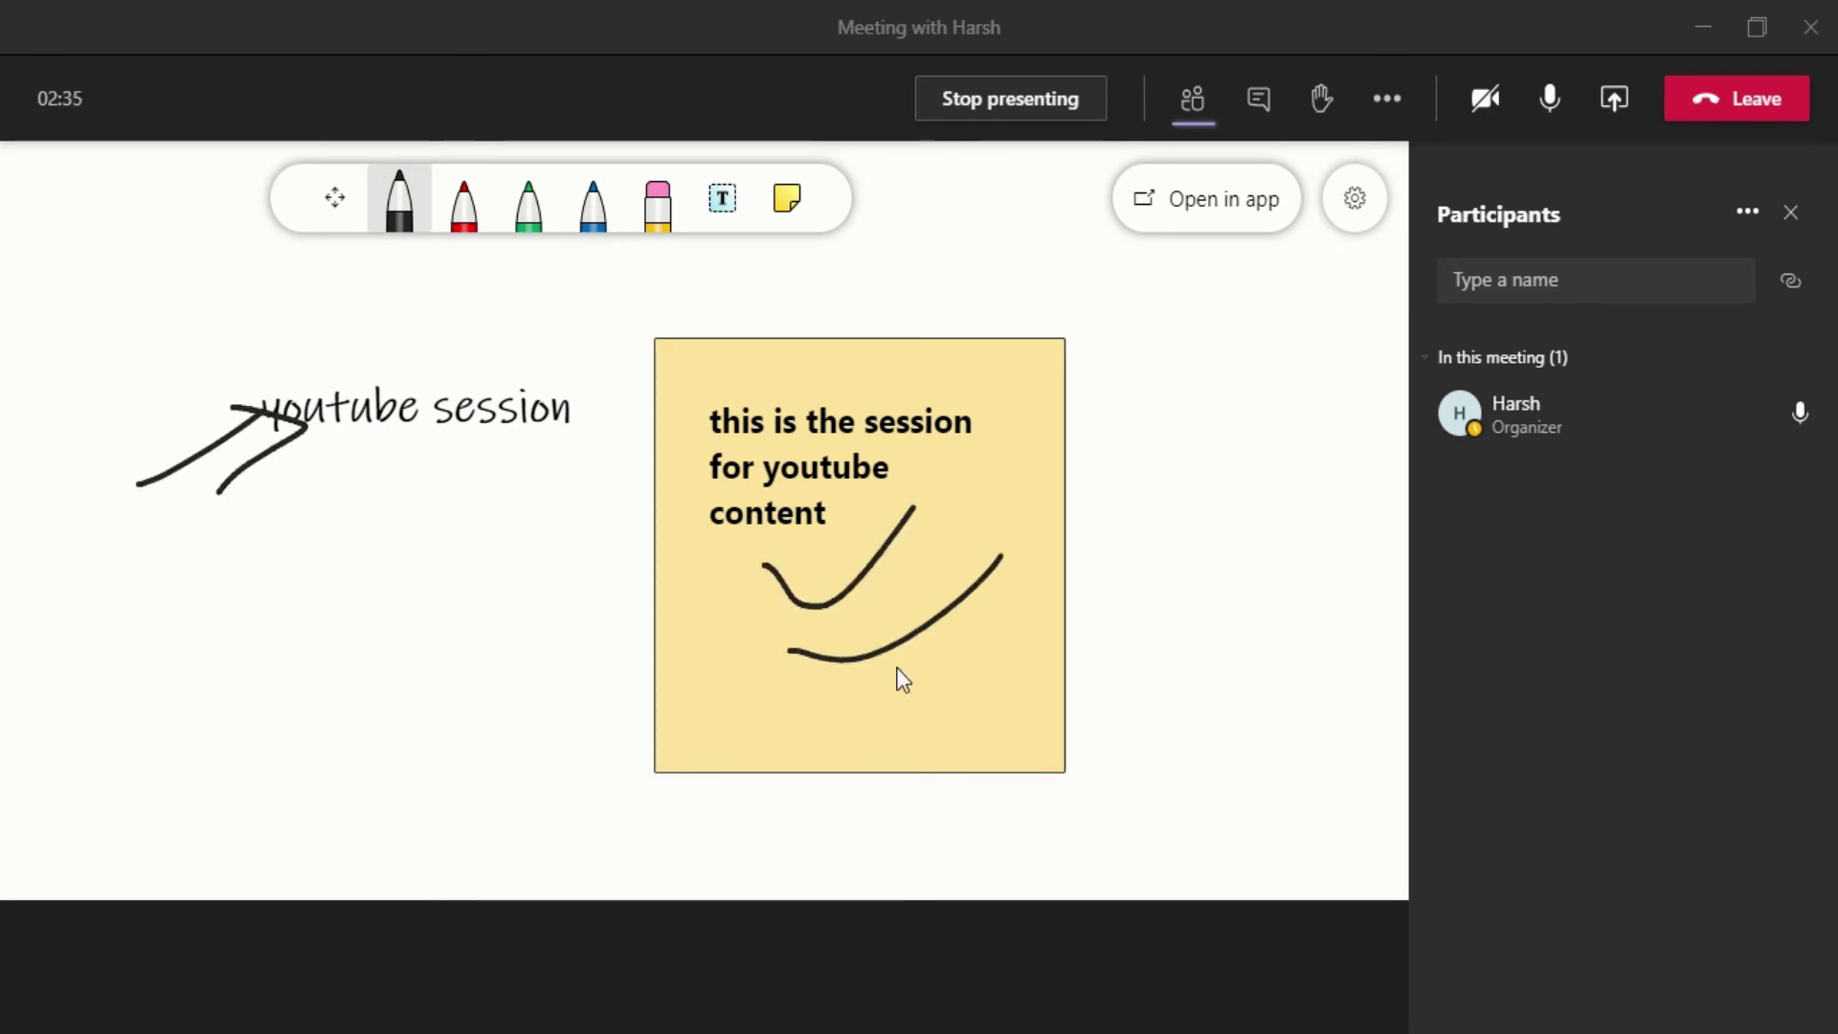
Circle the sticky note's text freehand with the red pen
{"action": "left_click", "coordinate": [461, 215]}
{"action": "mouse_move", "coordinate": [943, 362]}
{"action": "left_mouse_down"}
{"action": "mouse_move", "coordinate": [1002, 534]}
{"action": "mouse_move", "coordinate": [711, 405]}
{"action": "left_mouse_up"}
{"action": "left_click_drag", "start_coordinate": [699, 507], "coordinate": [749, 560]}
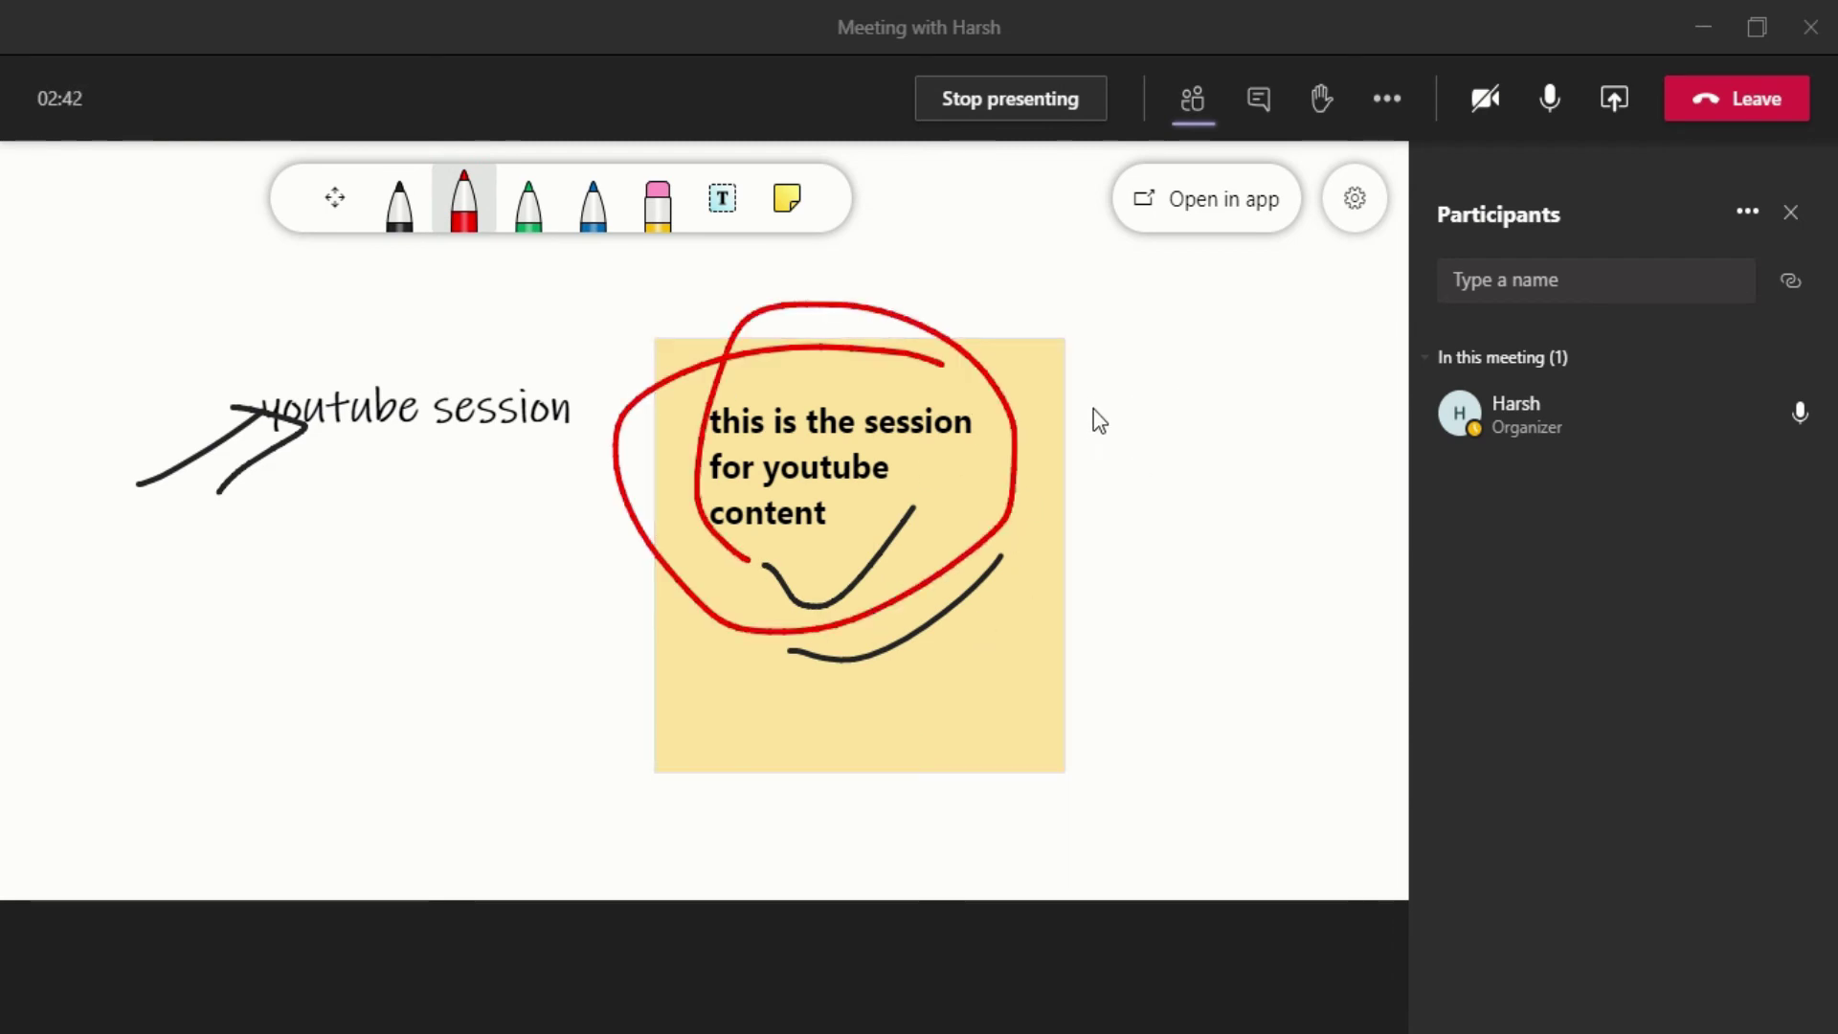
Handwrite "help in material" in red to the right of the sticky note
{"action": "left_click_drag", "start_coordinate": [1090, 371], "coordinate": [1096, 474]}
{"action": "left_click_drag", "start_coordinate": [1164, 420], "coordinate": [1165, 460]}
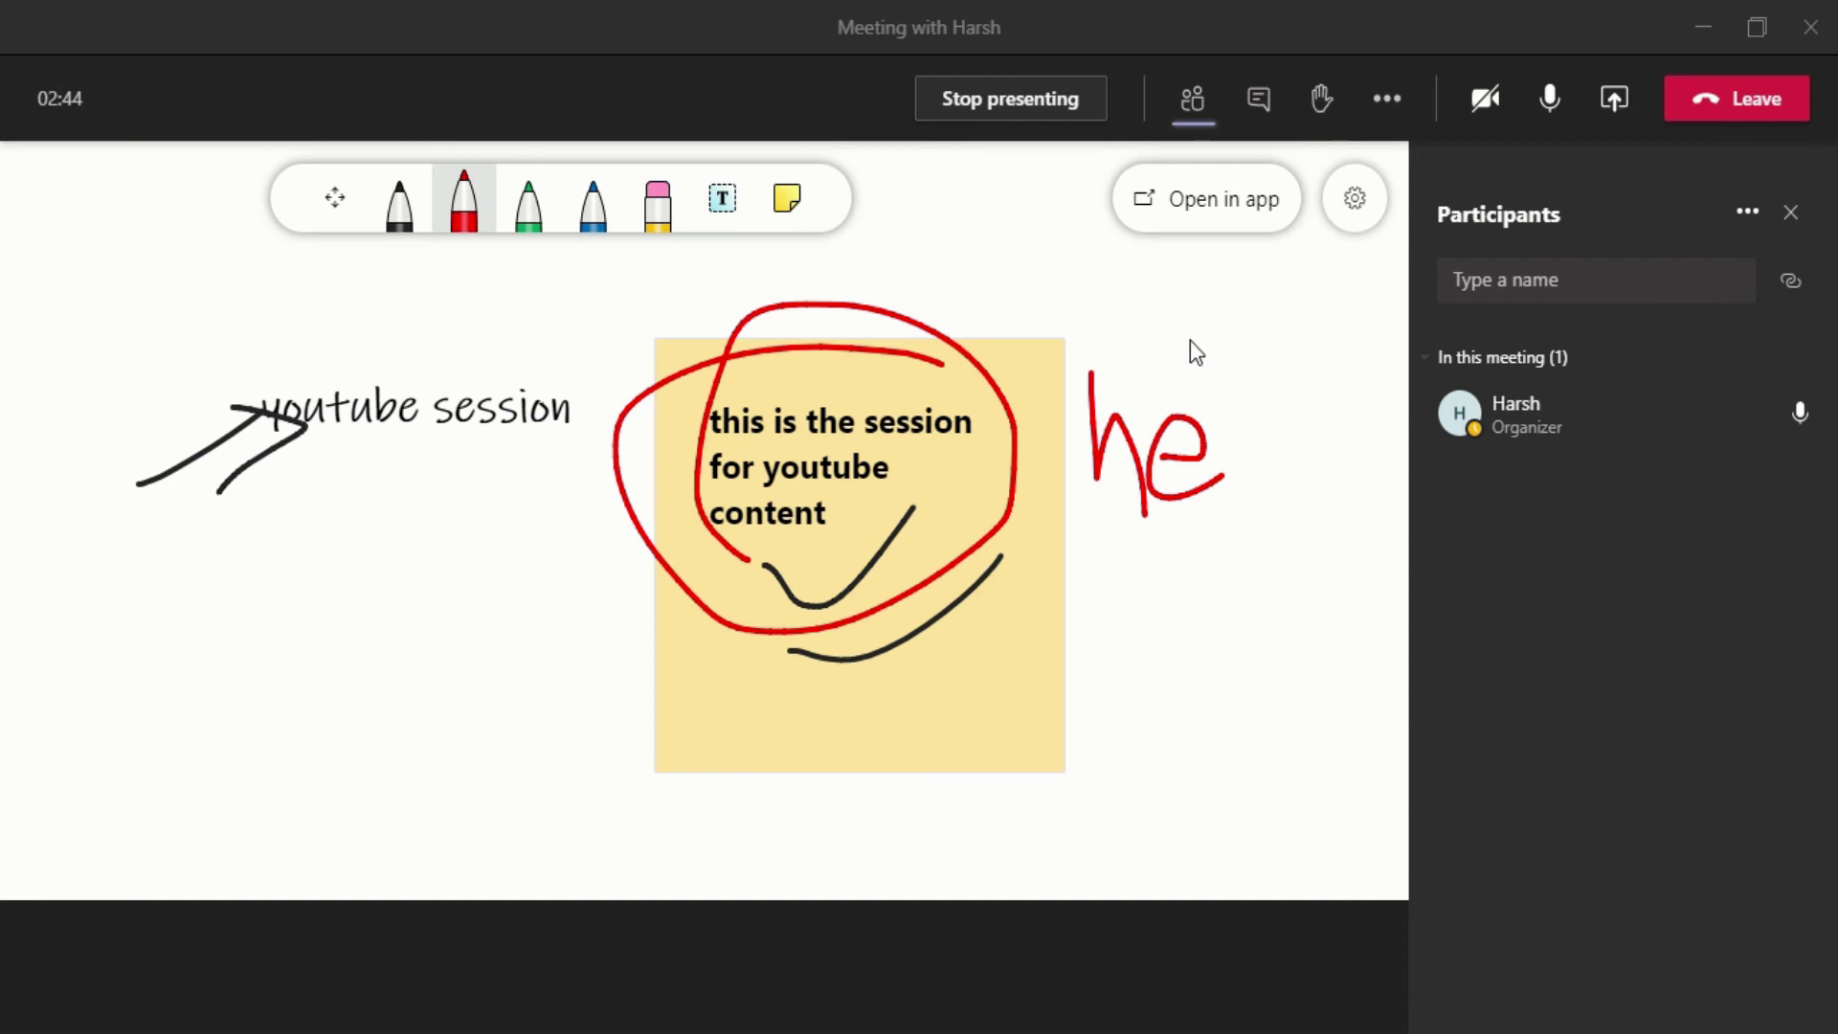
{"action": "left_click_drag", "start_coordinate": [1189, 337], "coordinate": [1232, 514]}
{"action": "left_click_drag", "start_coordinate": [1245, 454], "coordinate": [1250, 459]}
{"action": "mouse_move", "coordinate": [1095, 565]}
{"action": "left_mouse_down"}
{"action": "mouse_move", "coordinate": [1093, 597]}
{"action": "mouse_move", "coordinate": [1116, 593]}
{"action": "mouse_move", "coordinate": [1131, 553]}
{"action": "mouse_move", "coordinate": [1272, 587]}
{"action": "mouse_move", "coordinate": [1292, 496]}
{"action": "left_mouse_up"}
{"action": "left_click", "coordinate": [1094, 543]}
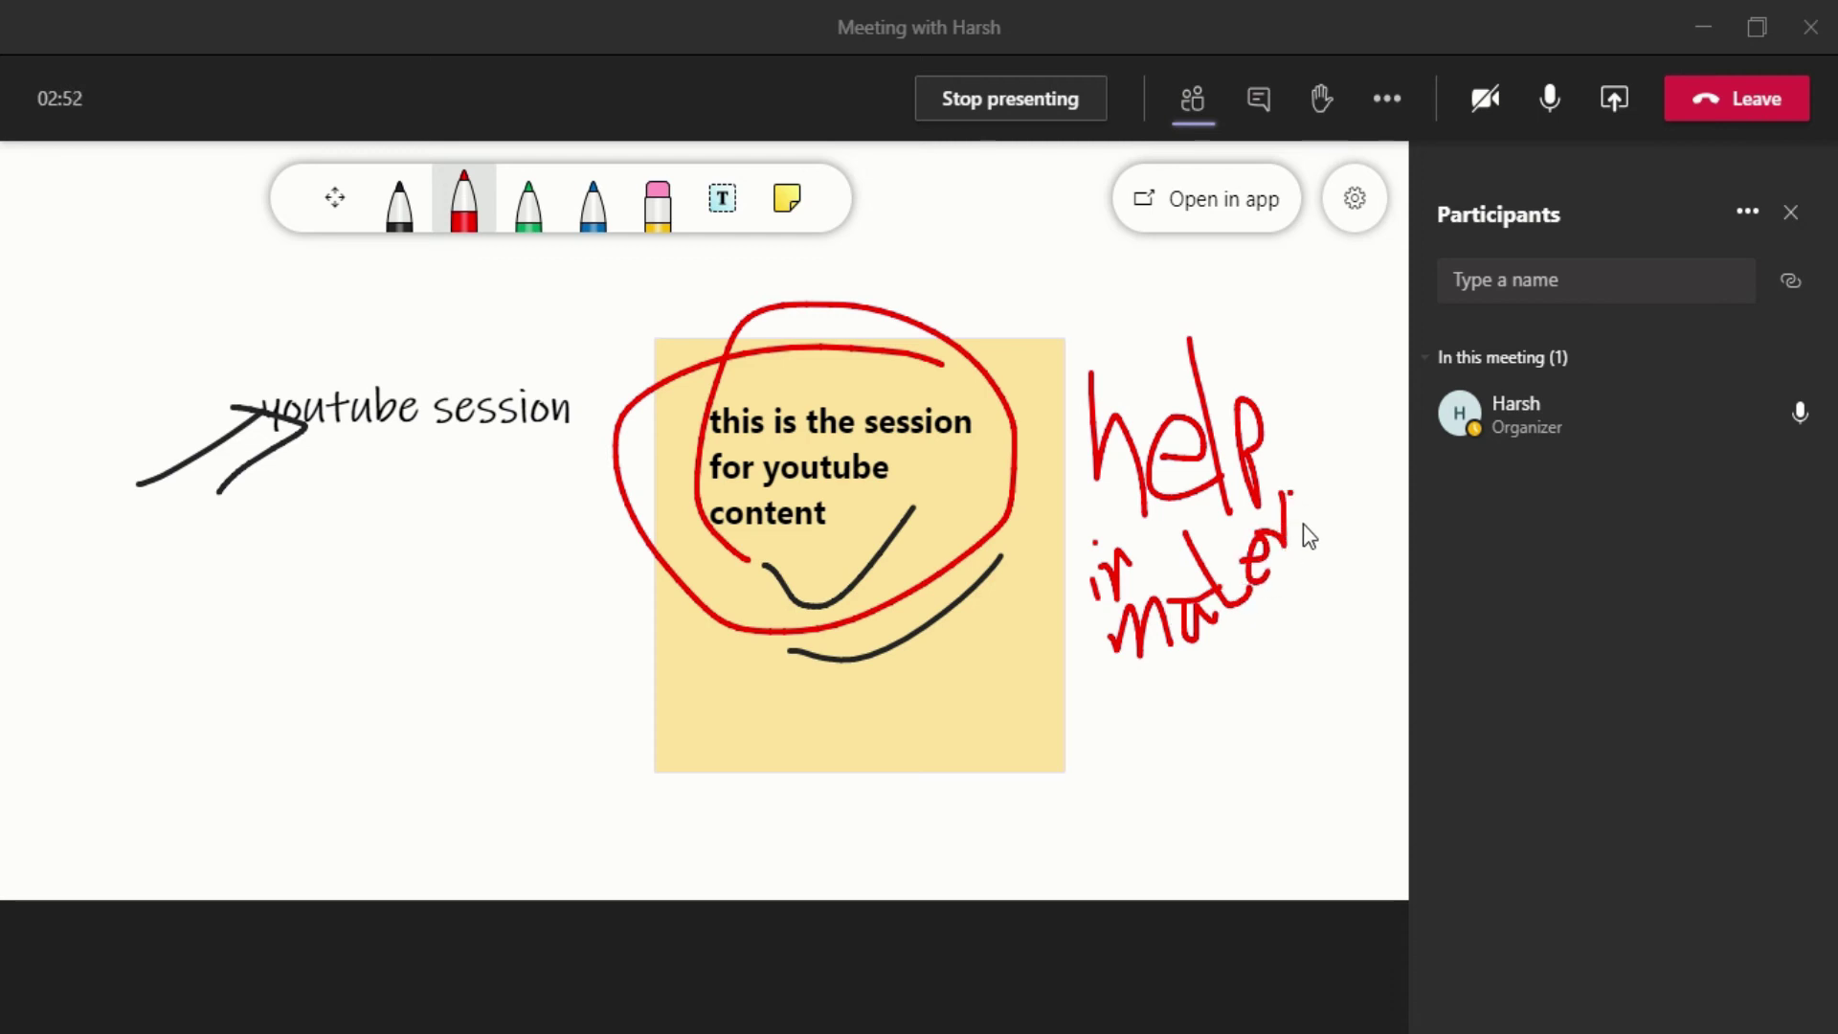
{"action": "left_click_drag", "start_coordinate": [1307, 413], "coordinate": [1340, 444]}
Examine the whiteboard settings, including Export image (PNG) and the Other participants can edit option, and close them
{"action": "left_click", "coordinate": [1353, 212]}
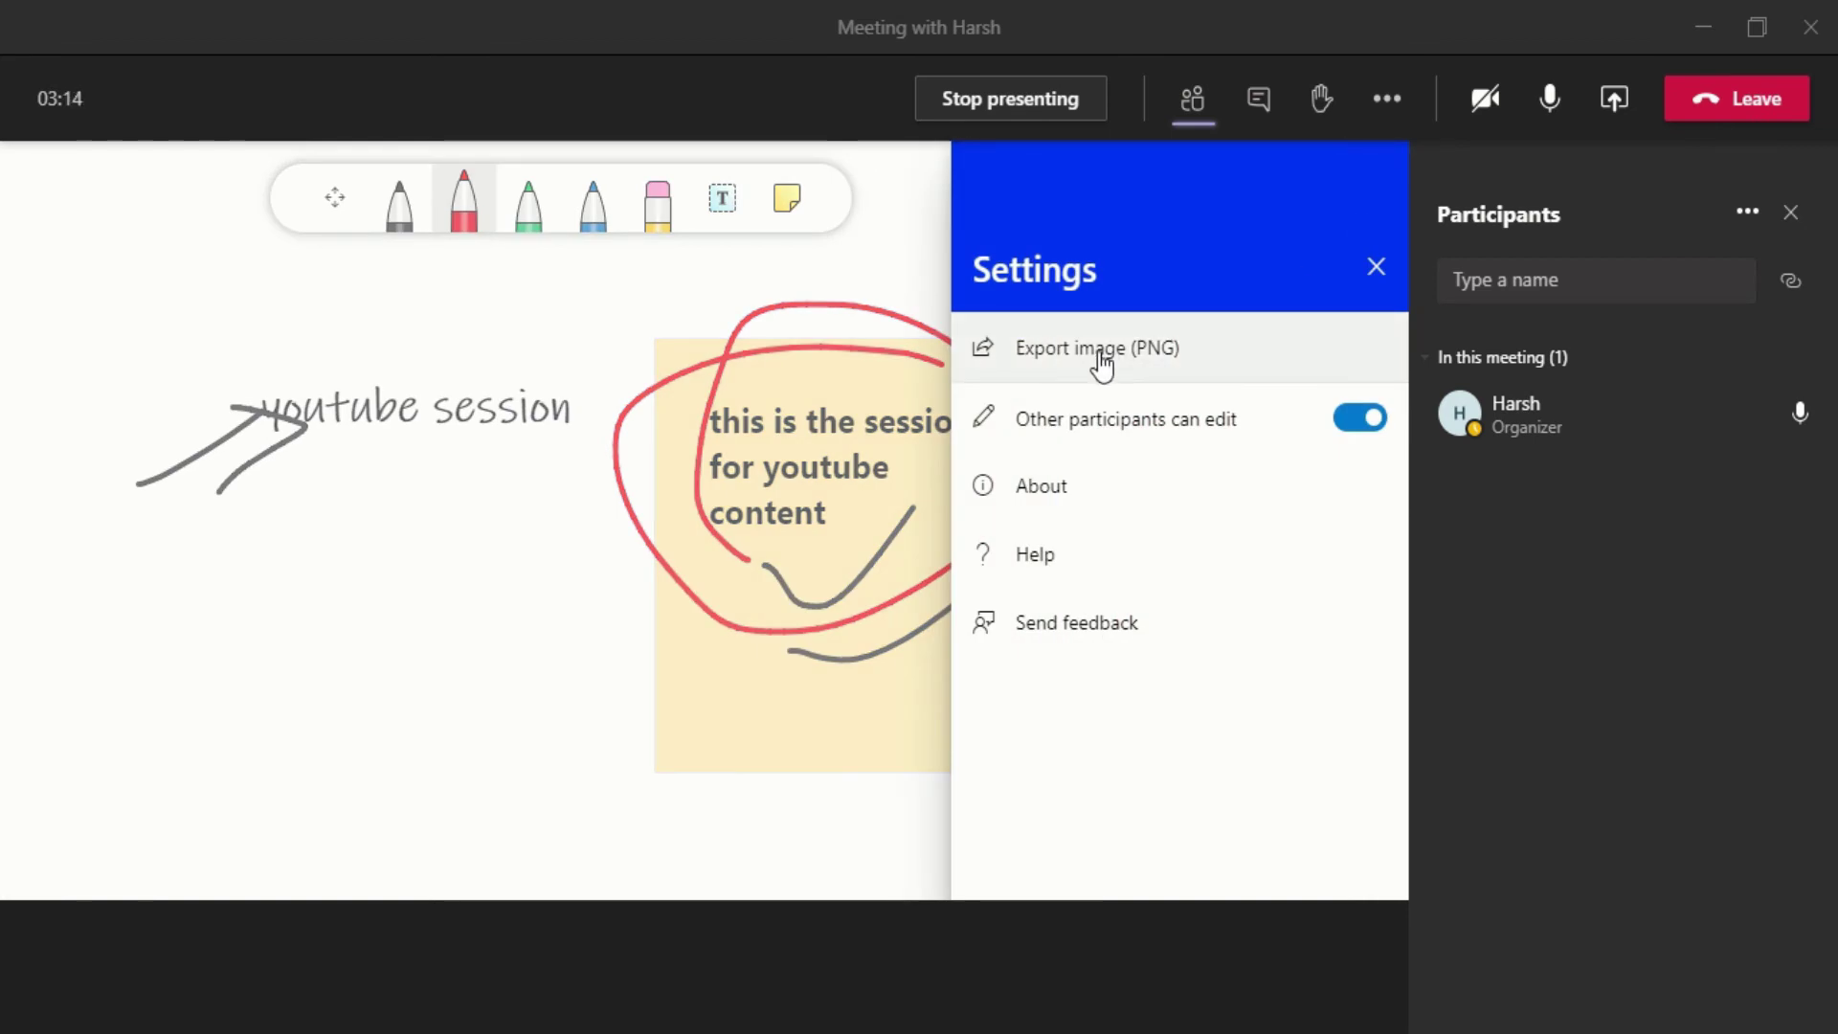
{"action": "left_click", "coordinate": [795, 351]}
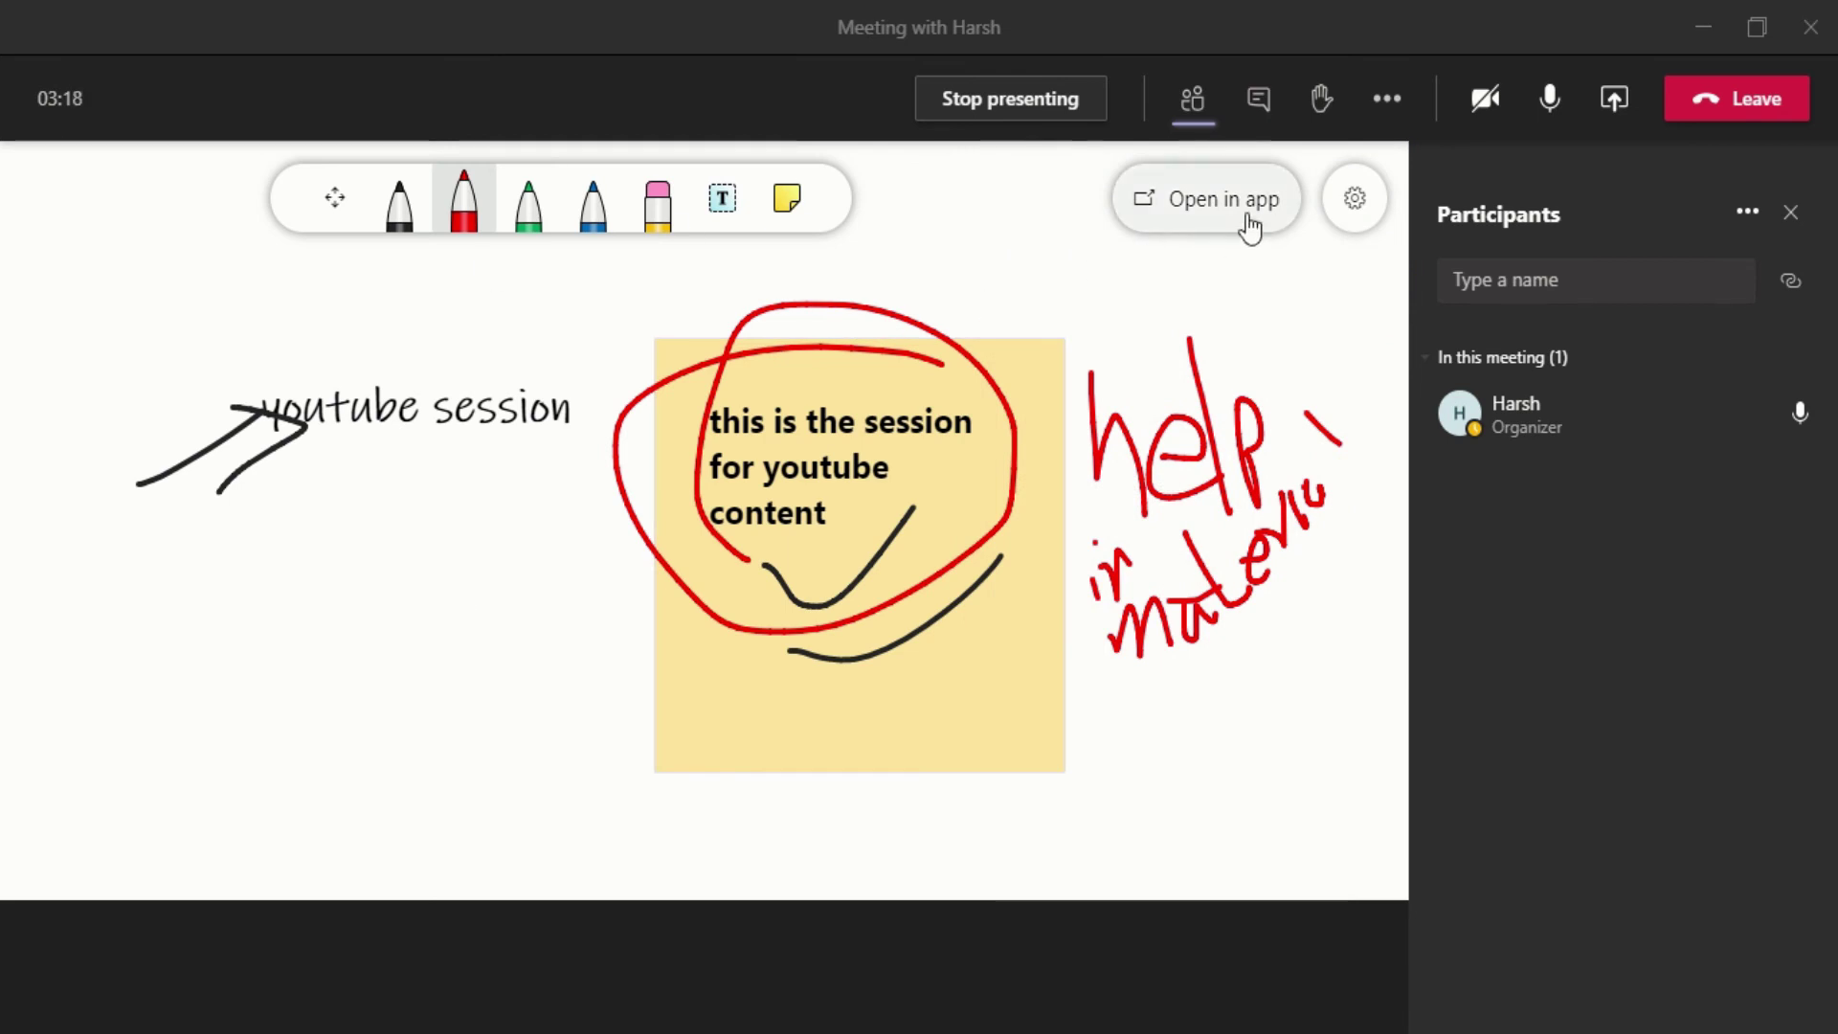
{"action": "left_click", "coordinate": [1350, 203]}
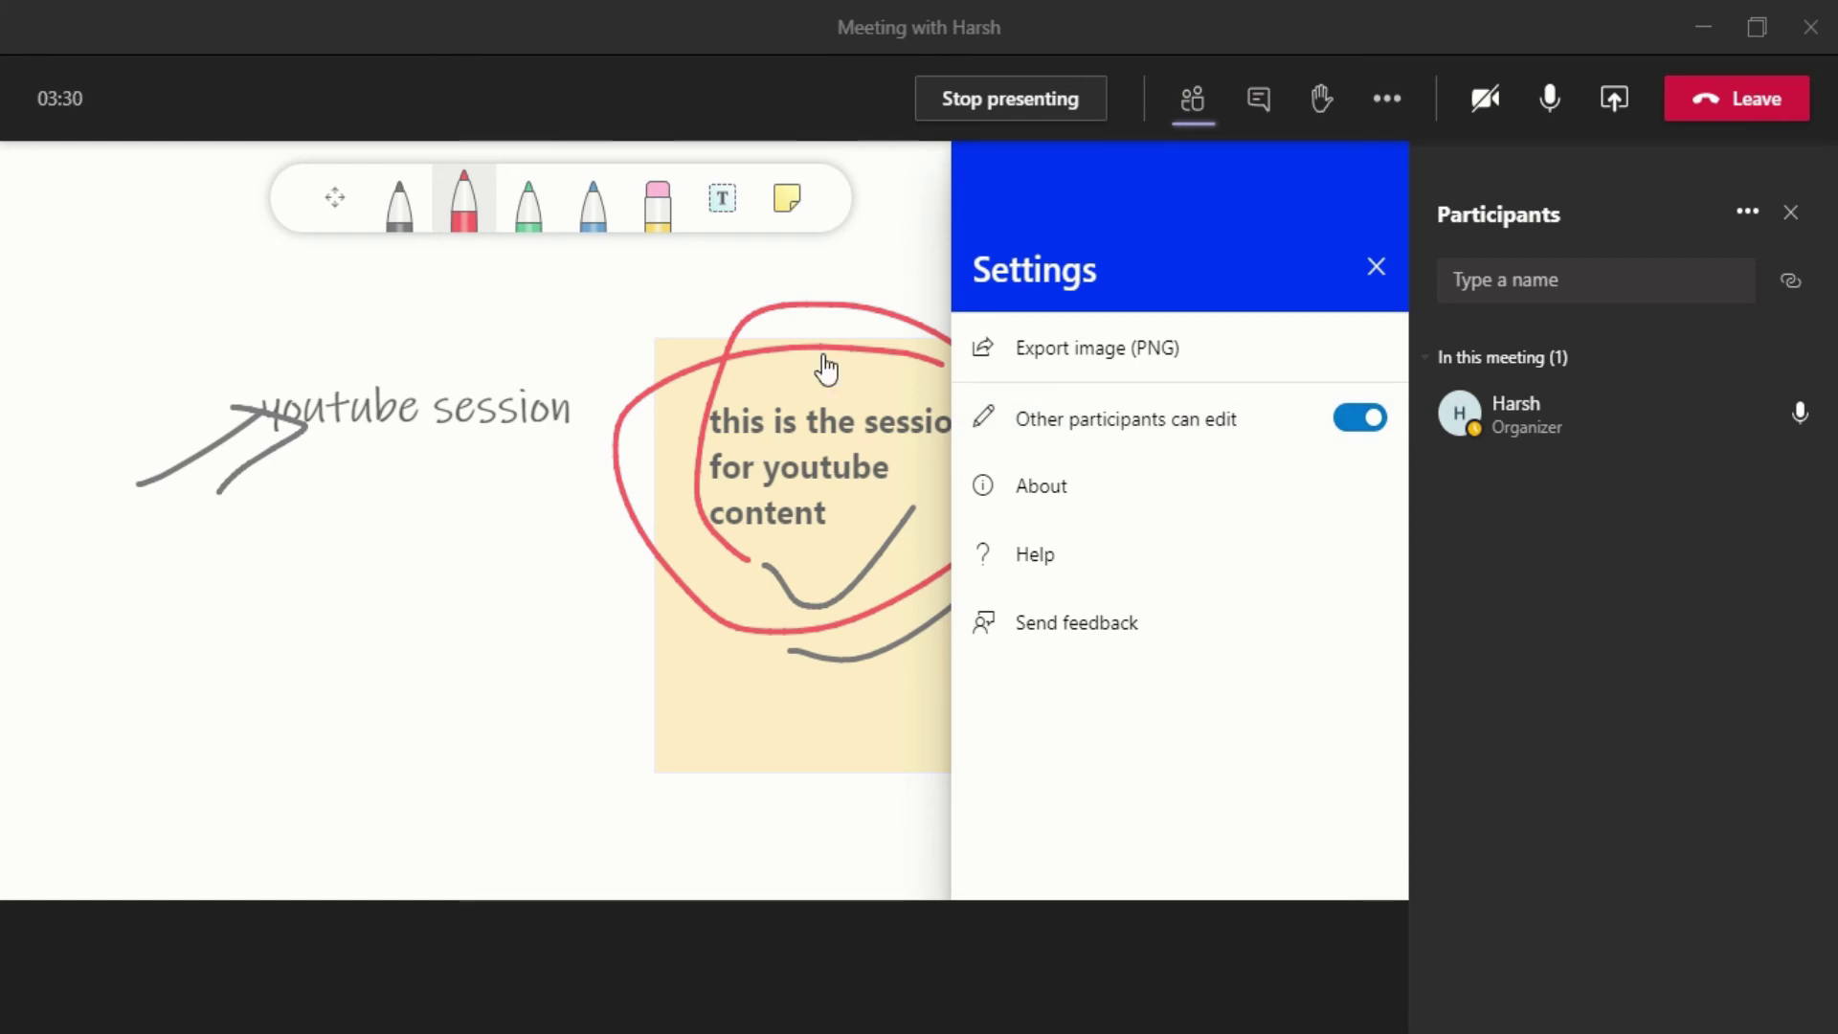
{"action": "left_click", "coordinate": [890, 308]}
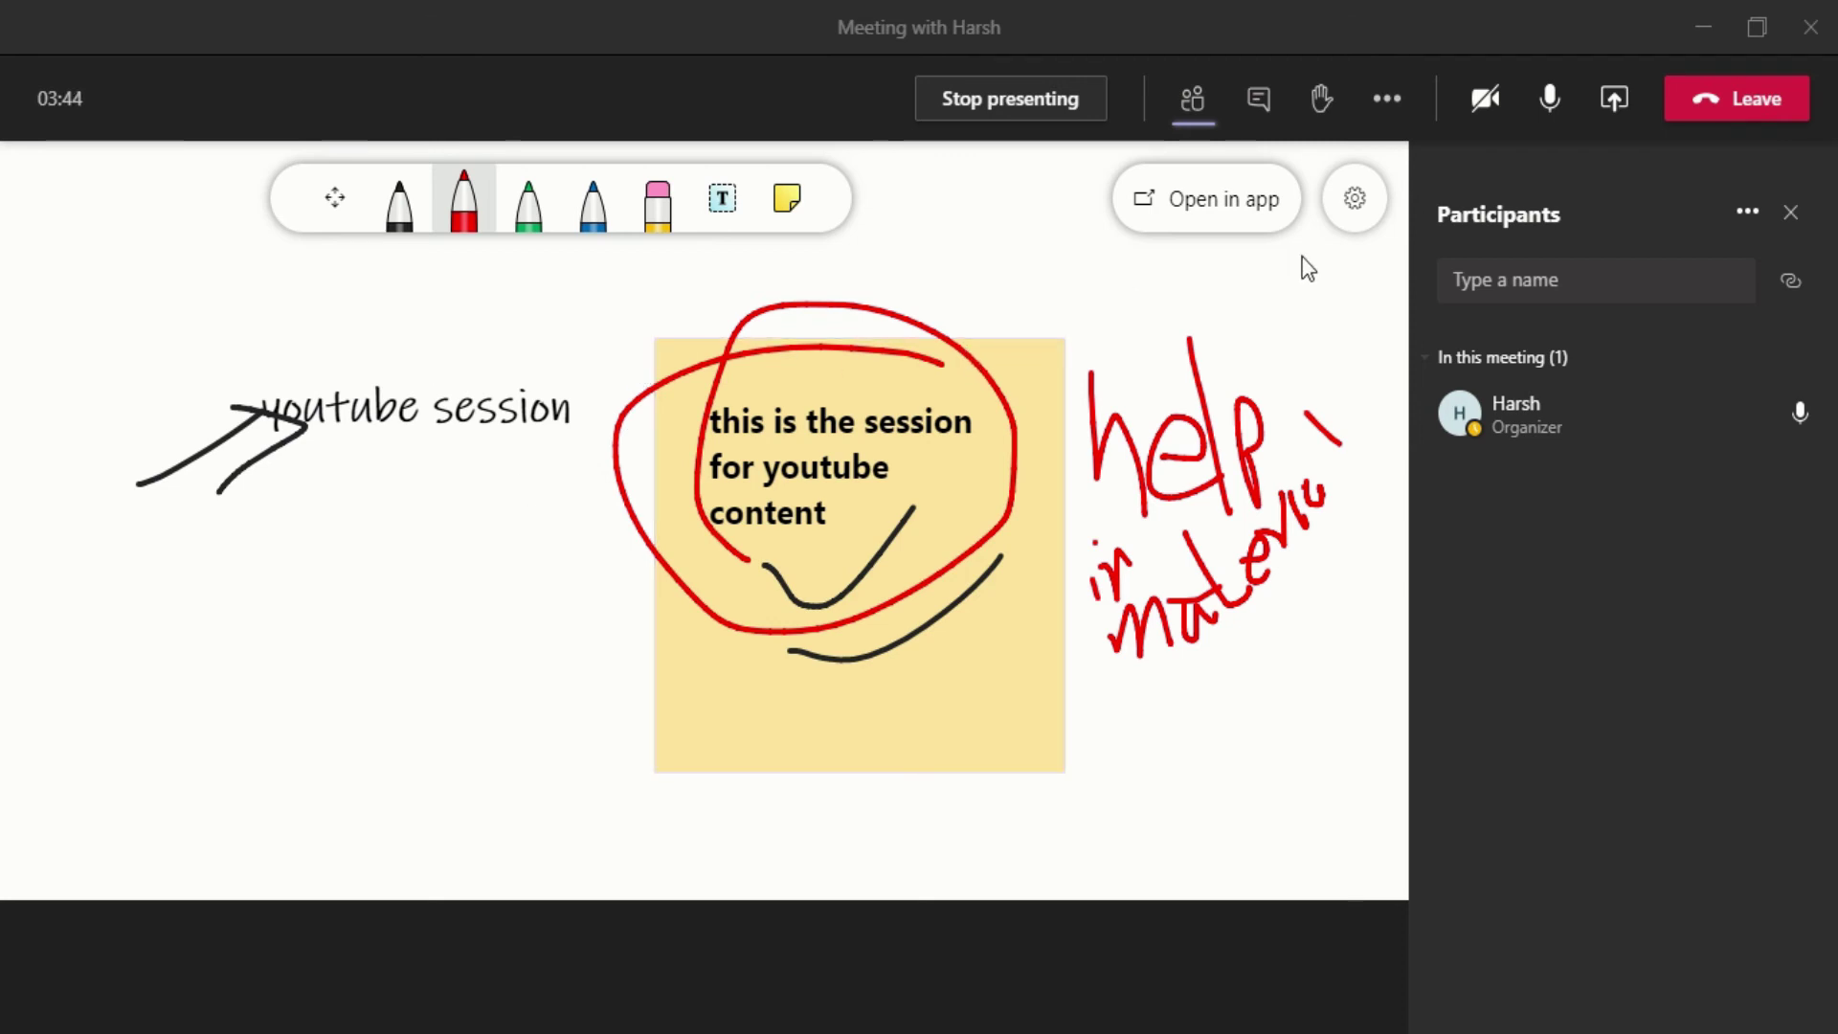
{"action": "left_click", "coordinate": [1353, 203]}
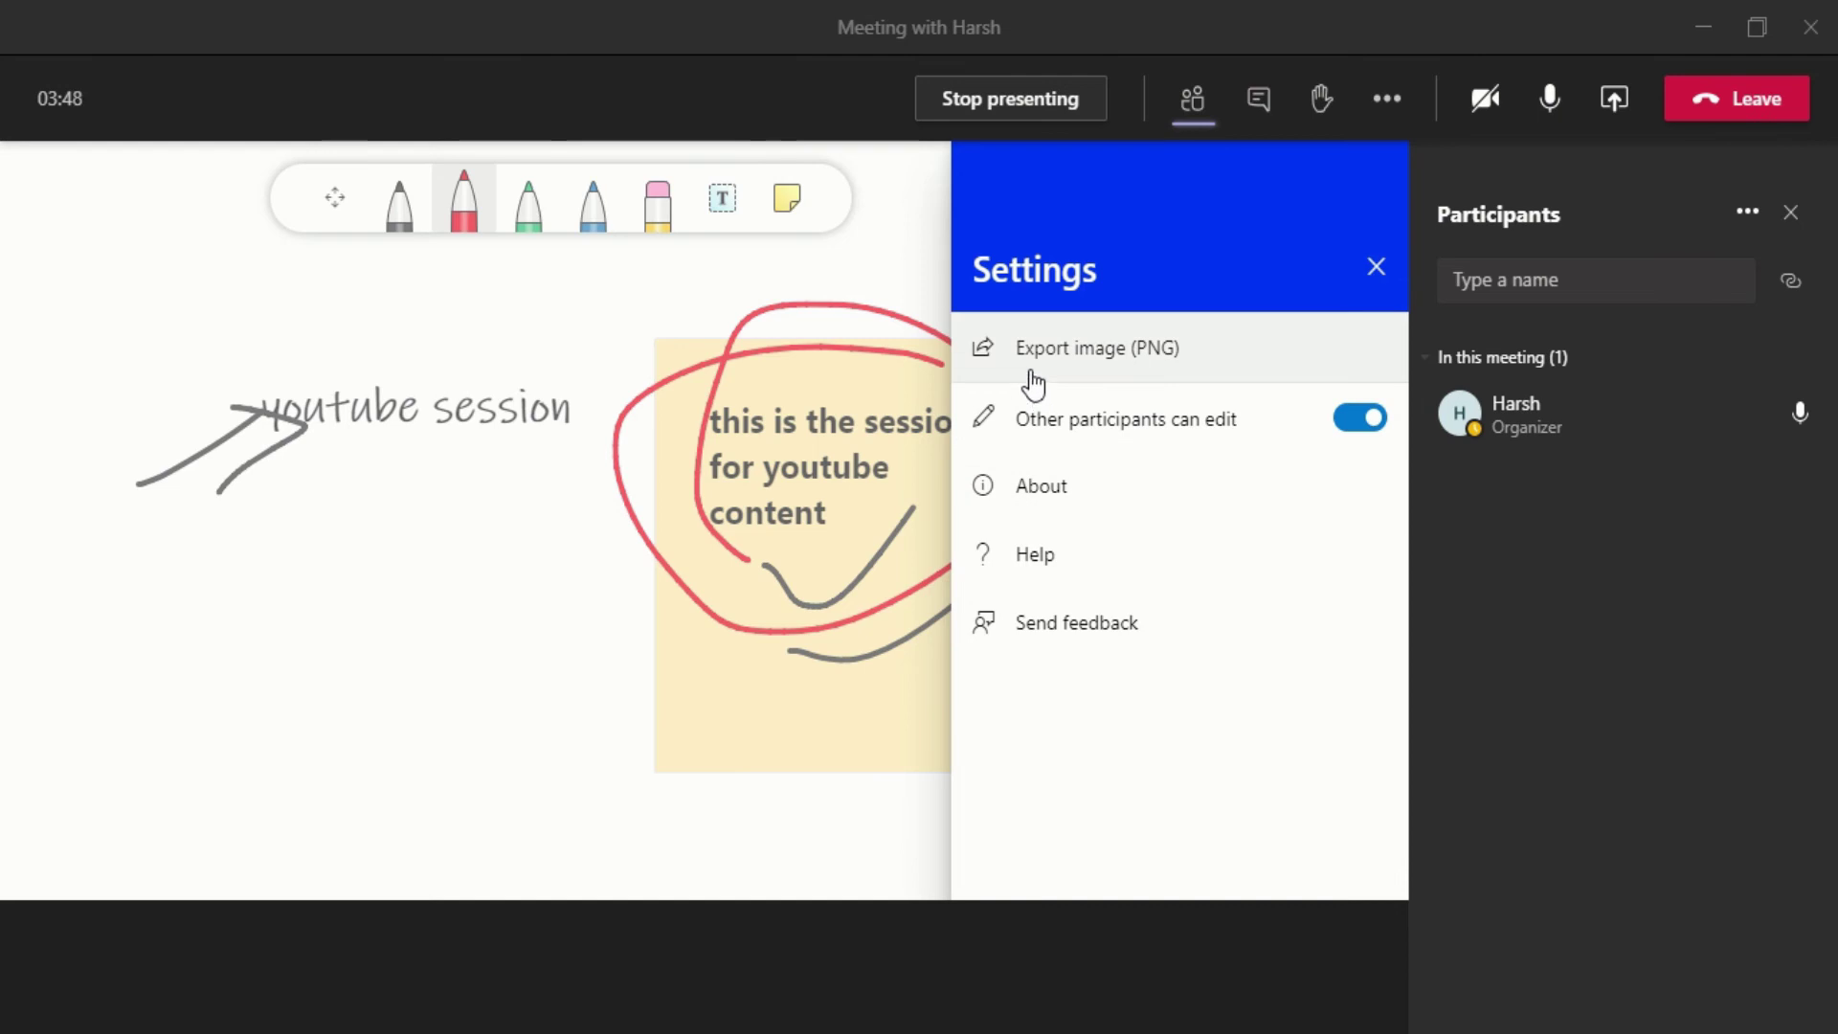
{"action": "left_click", "coordinate": [1375, 268]}
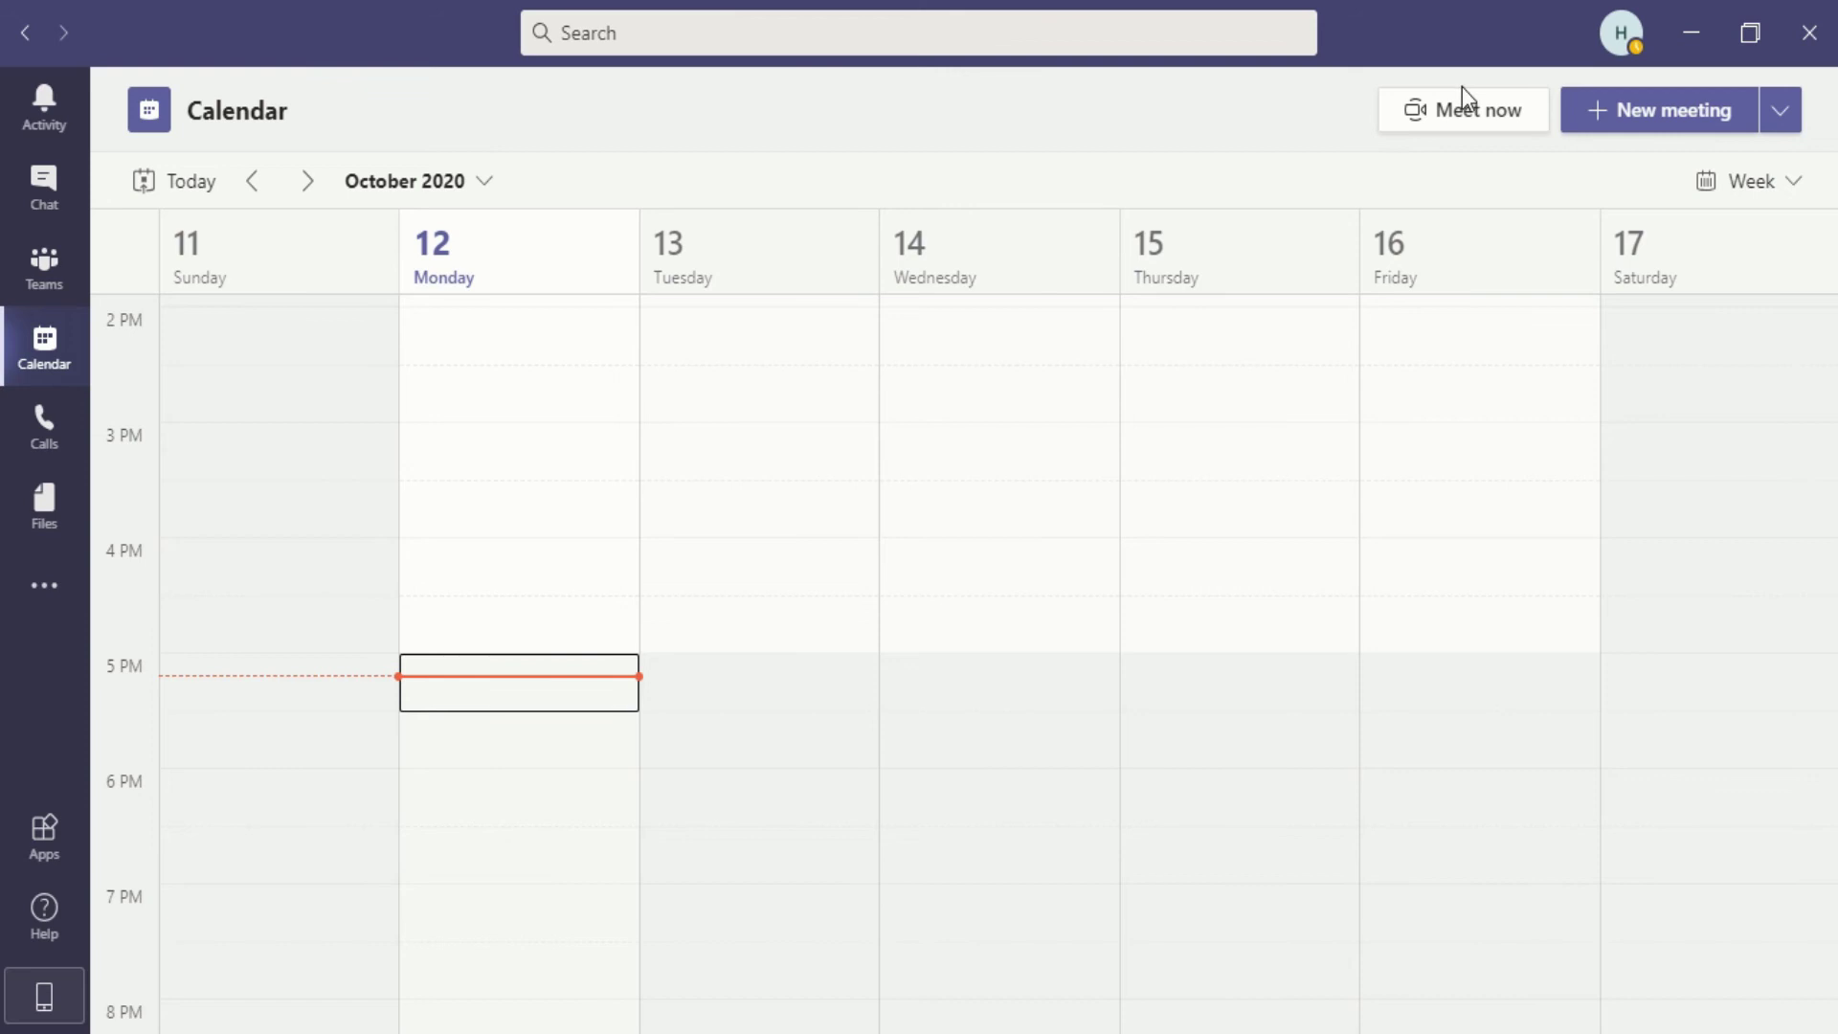
{"action": "scroll", "coordinate": [504, 492], "scroll_direction": "down", "scroll_amount": 4}
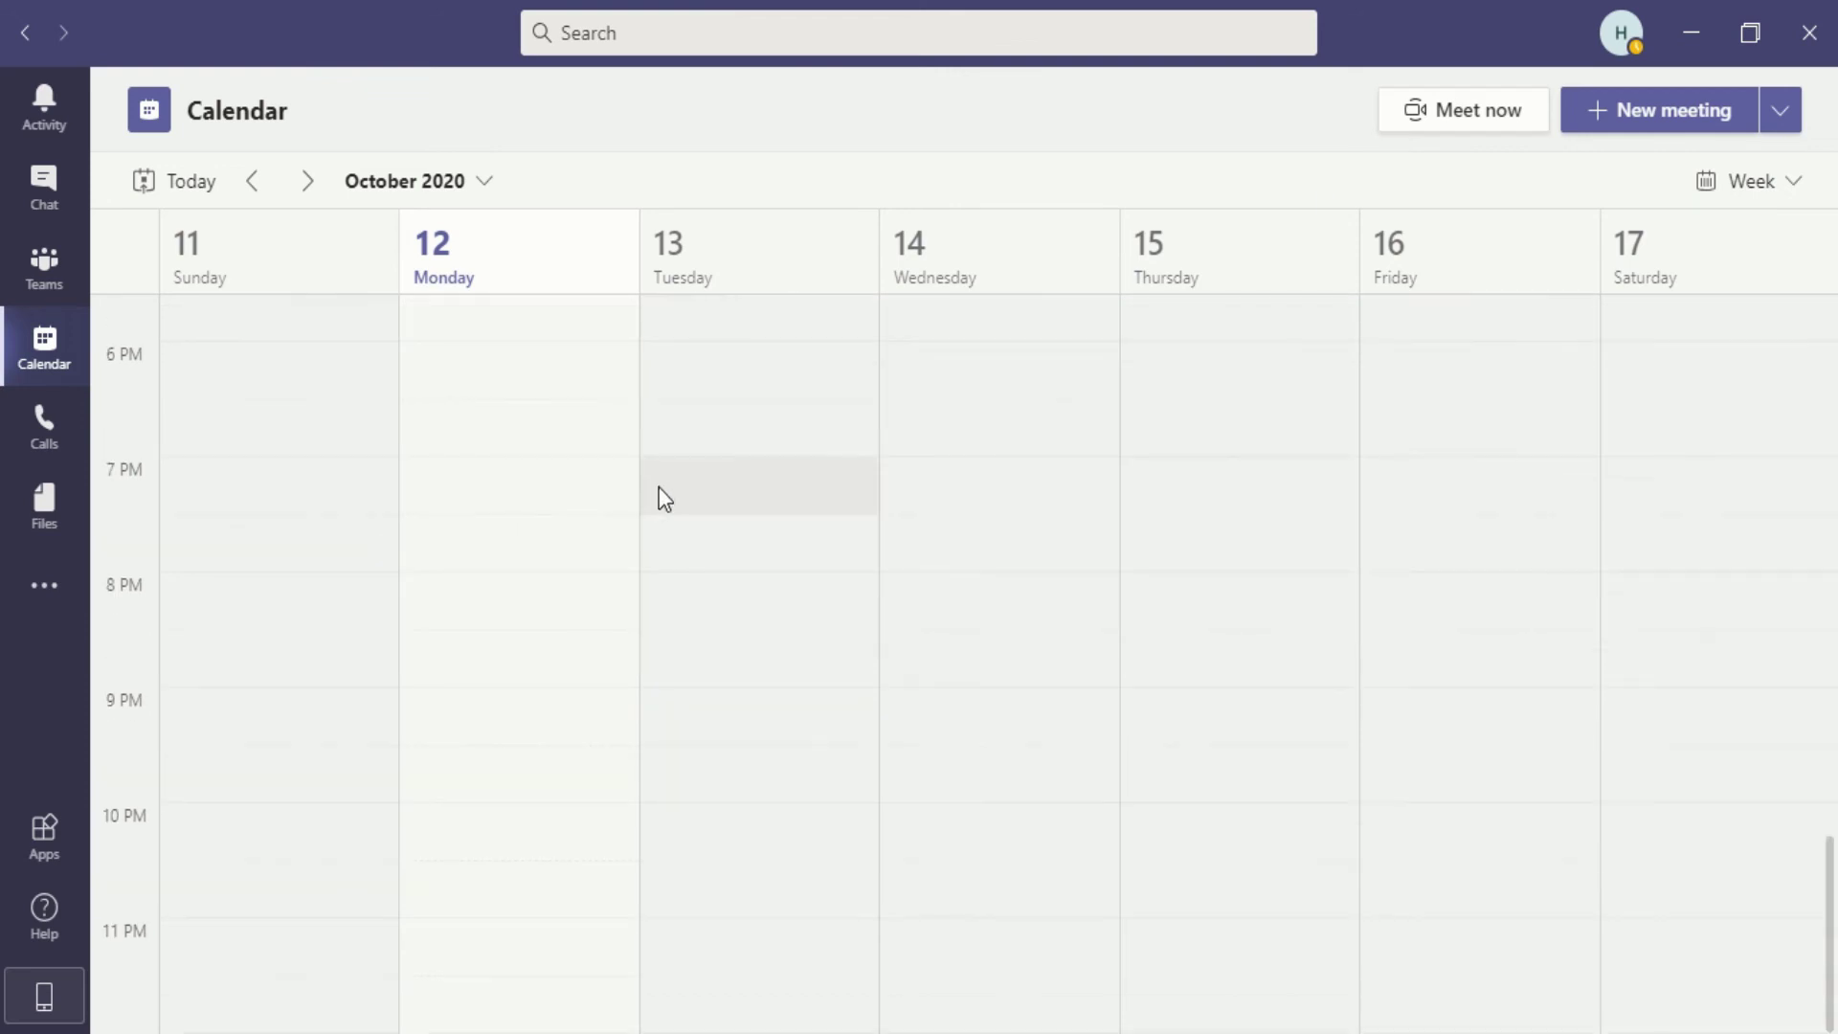
{"action": "scroll", "coordinate": [676, 501], "scroll_direction": "up", "scroll_amount": 4}
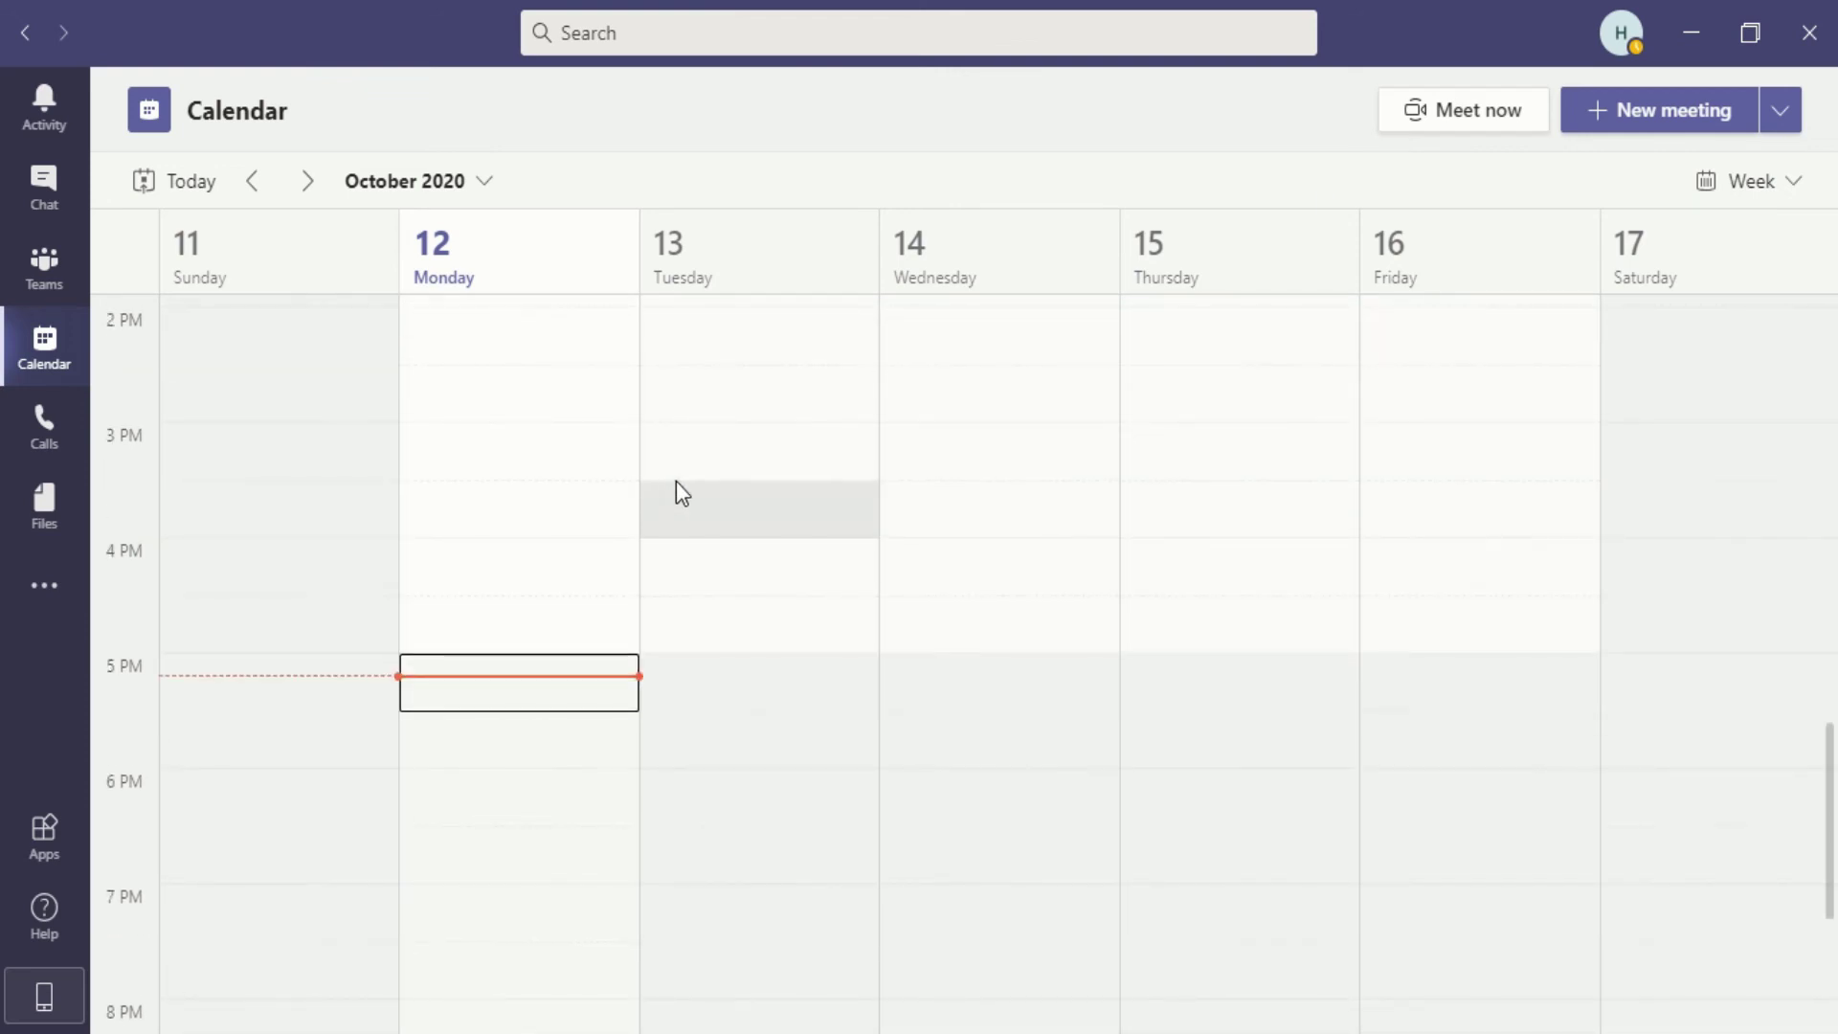
{"action": "scroll", "coordinate": [730, 537], "scroll_direction": "up", "scroll_amount": 3}
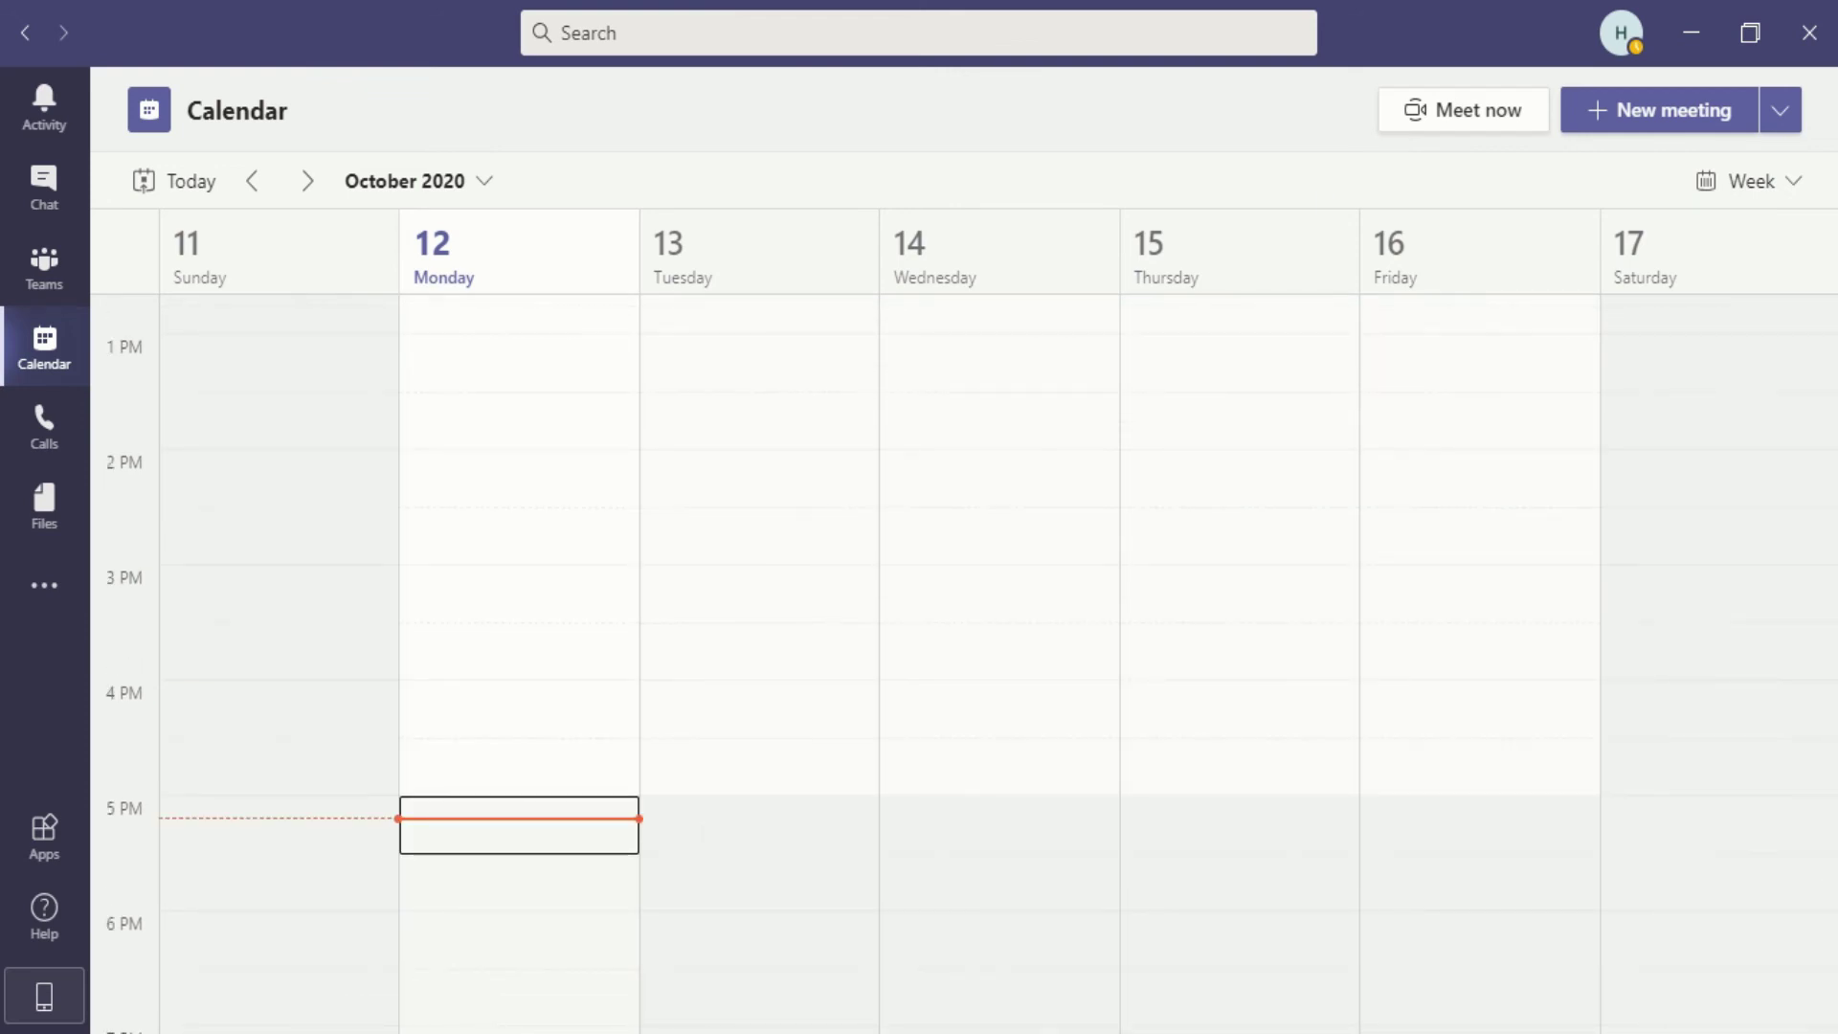
Switch to Chrome, search Google for "office 365" and open the Office 365 Login site
{"action": "mouse_move", "coordinate": [758, 1032]}
{"action": "left_click", "coordinate": [759, 948]}
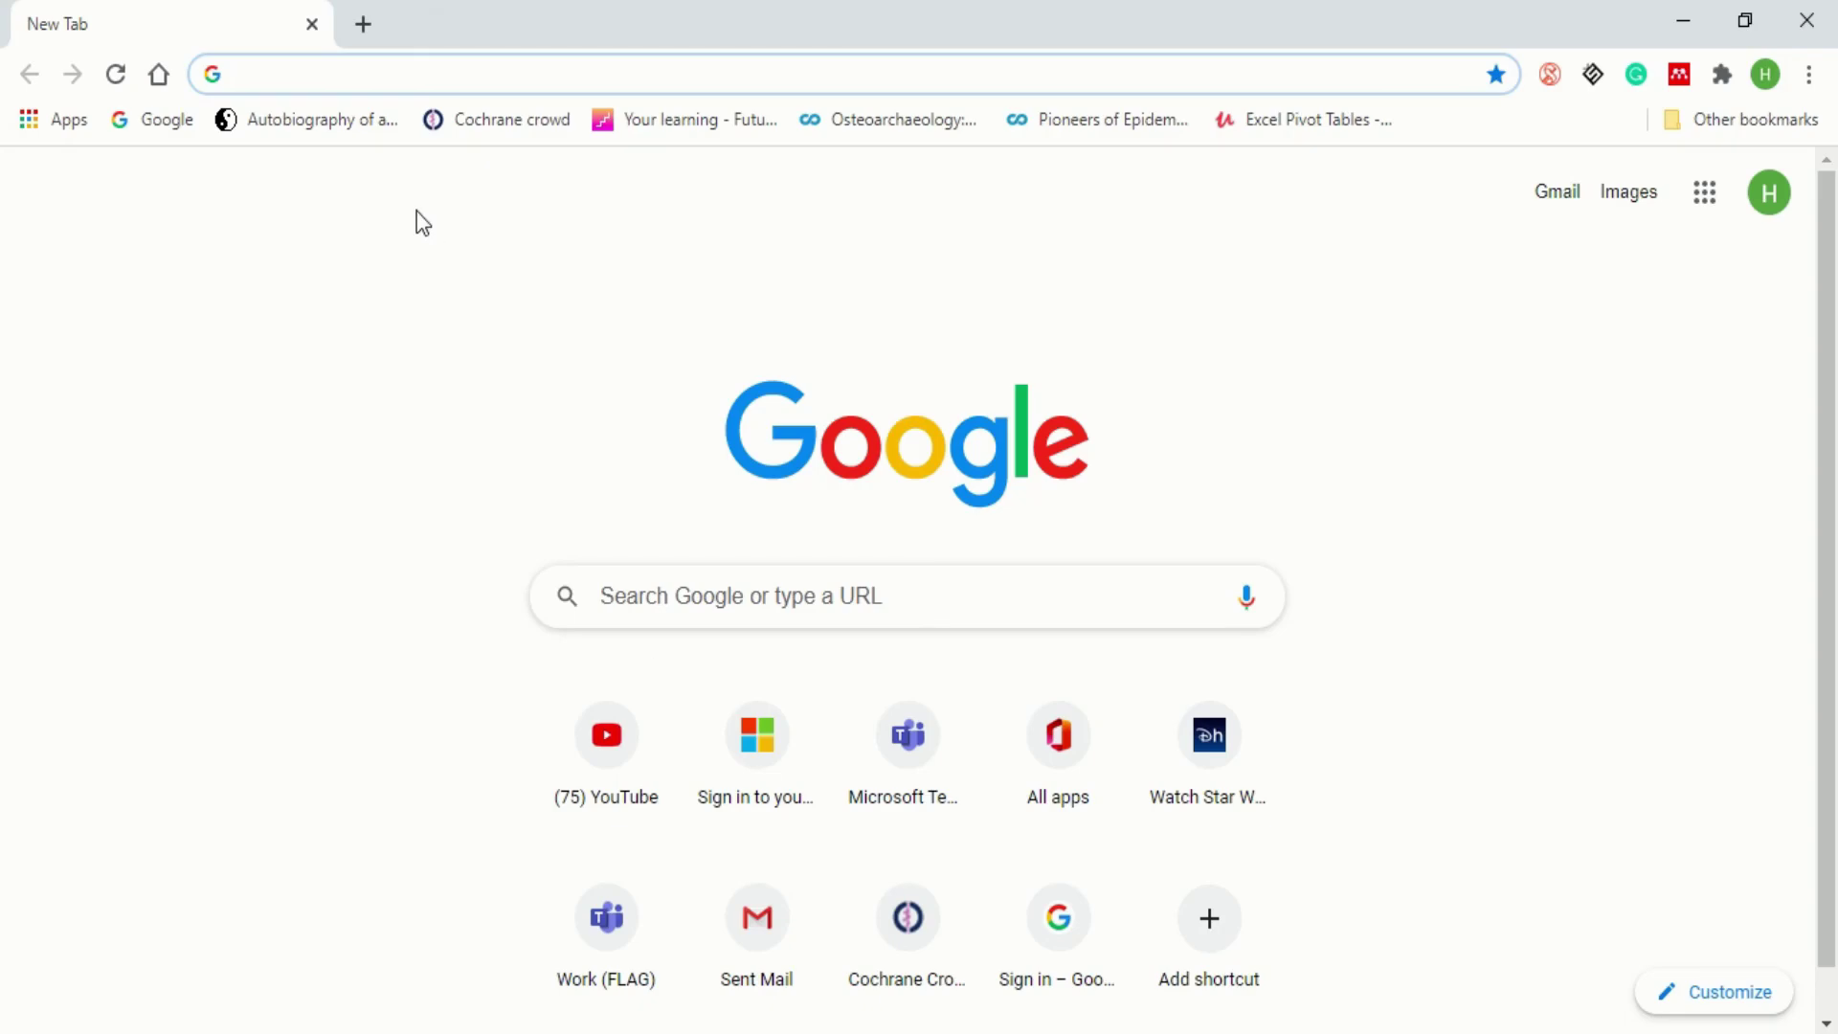
{"action": "type", "text": "of"}
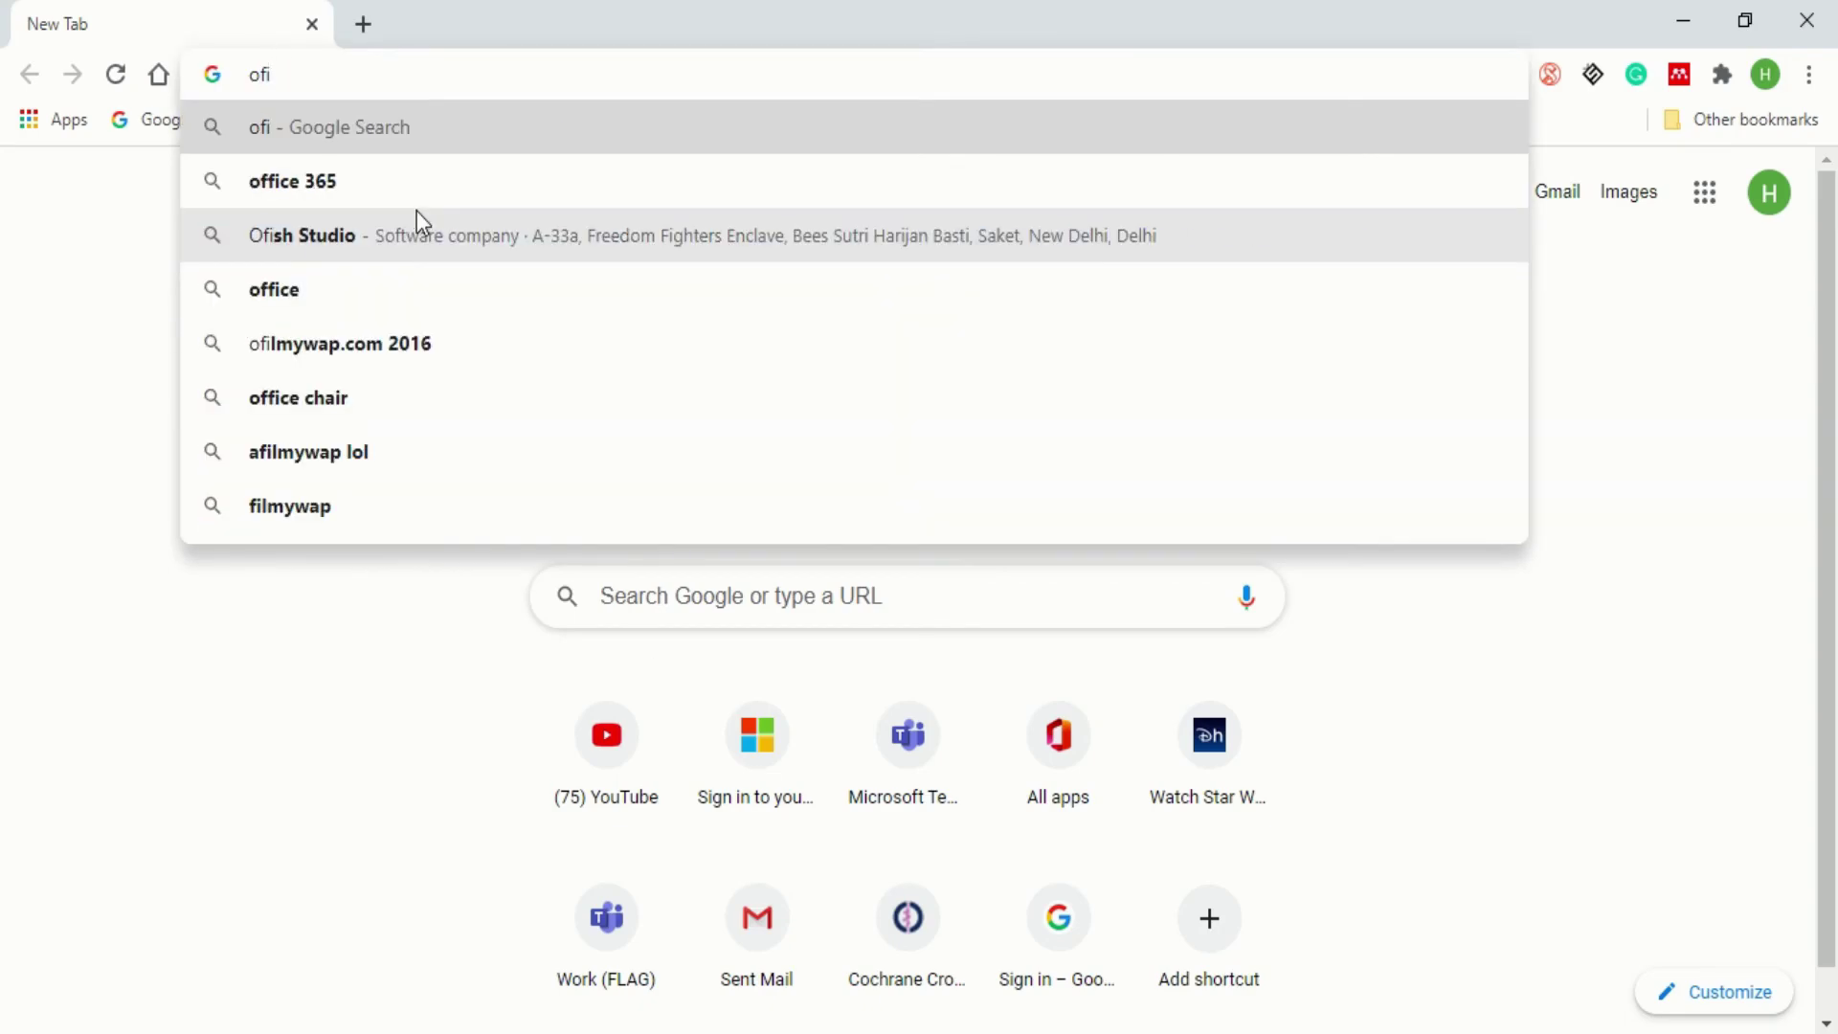
{"action": "type", "text": "f"}
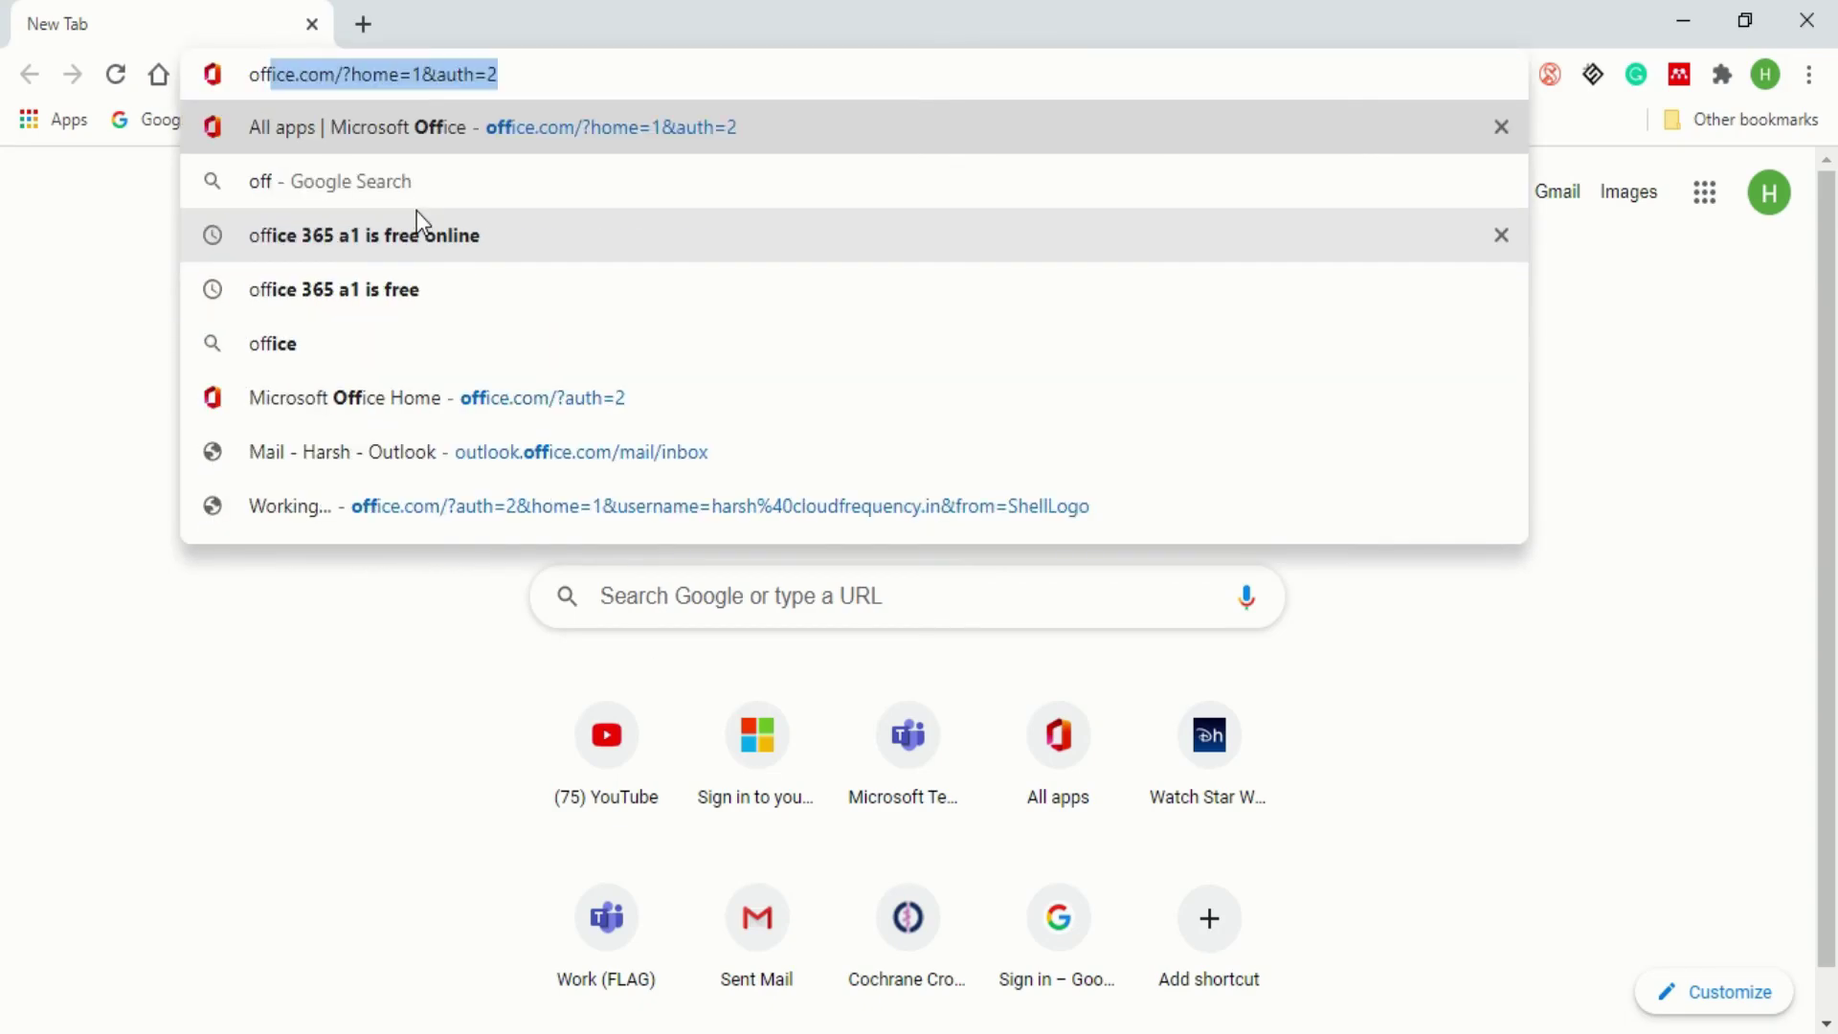
{"action": "key", "text": "BackSpace"}
{"action": "type", "text": "ice "}
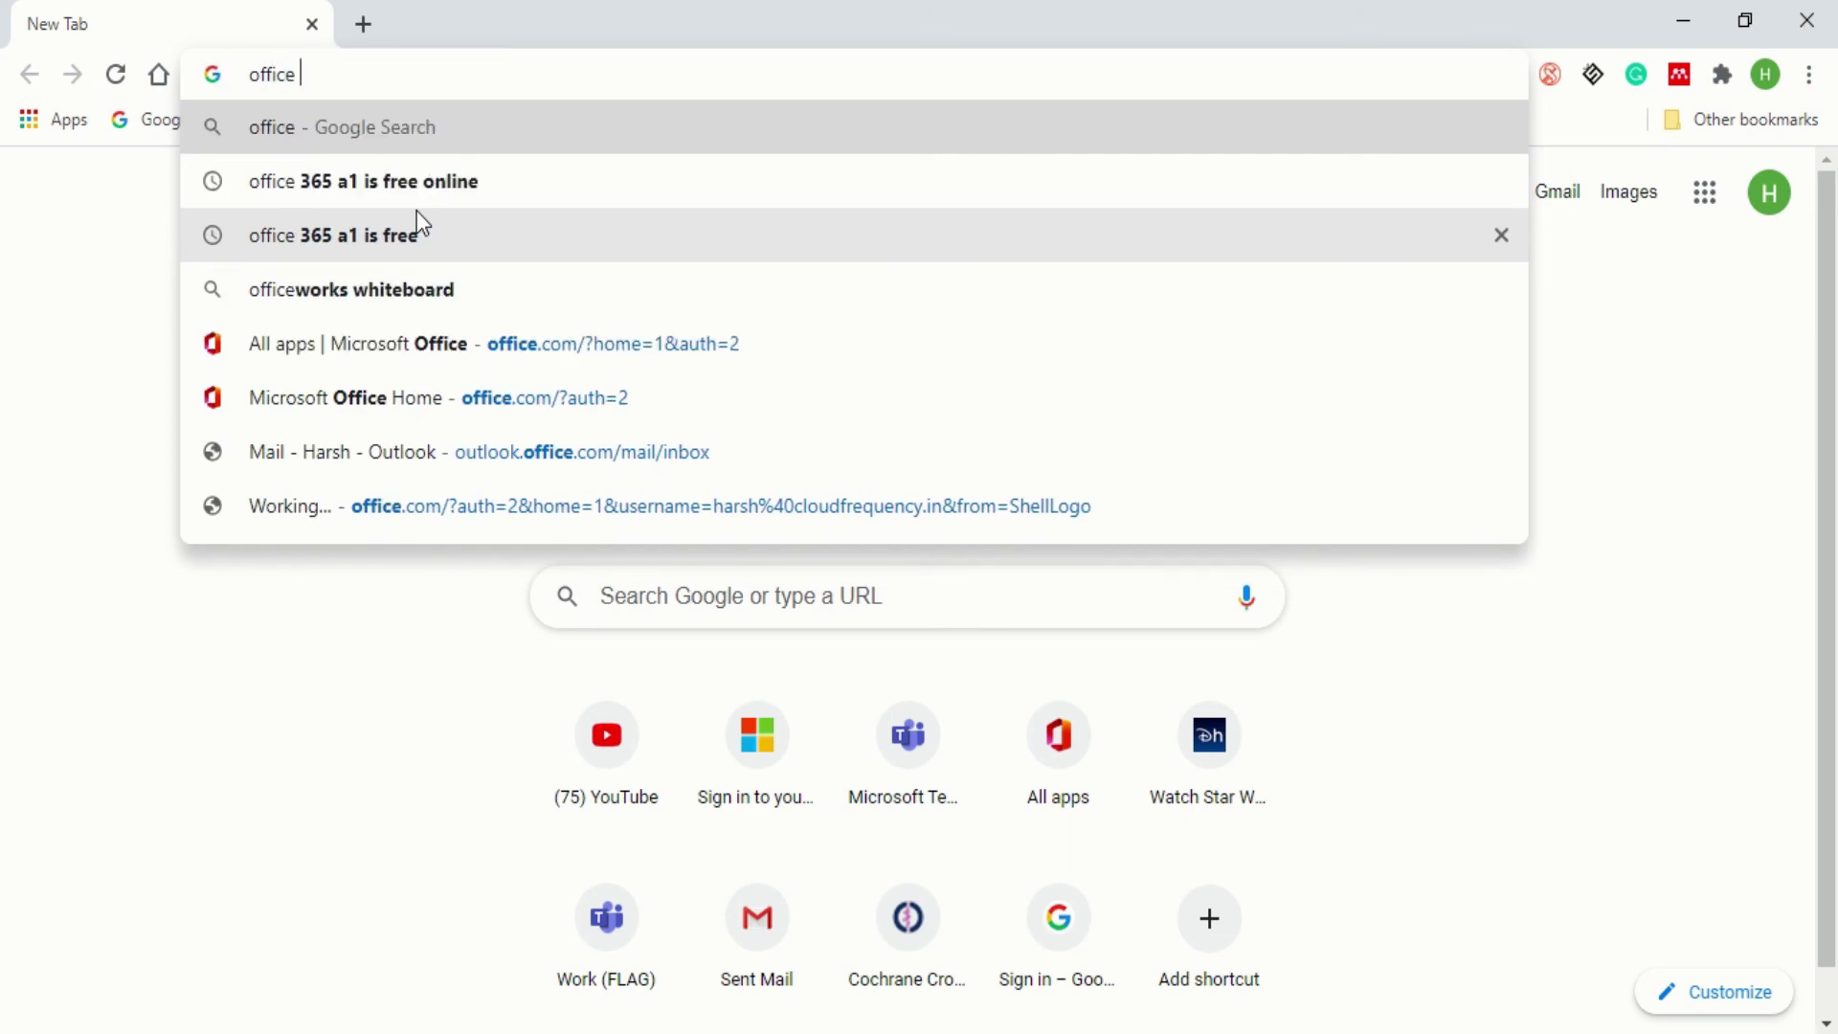
{"action": "type", "text": "365"}
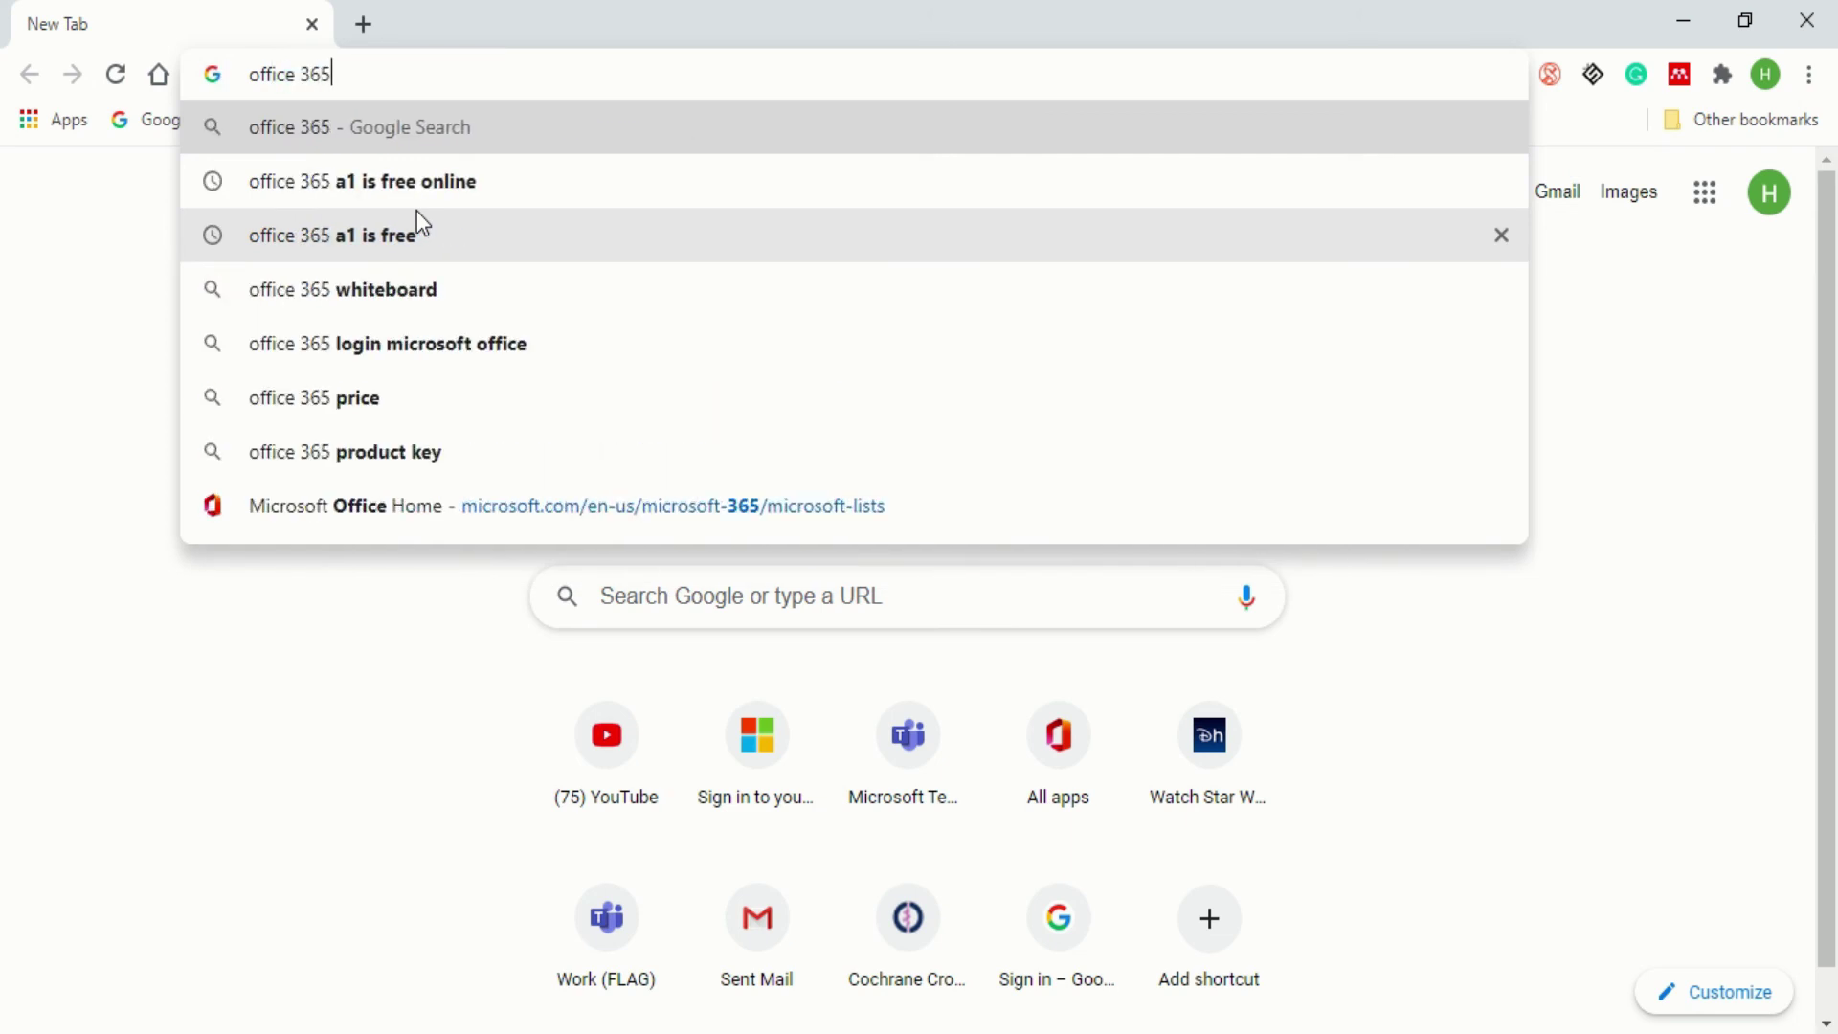
{"action": "key", "text": "Return"}
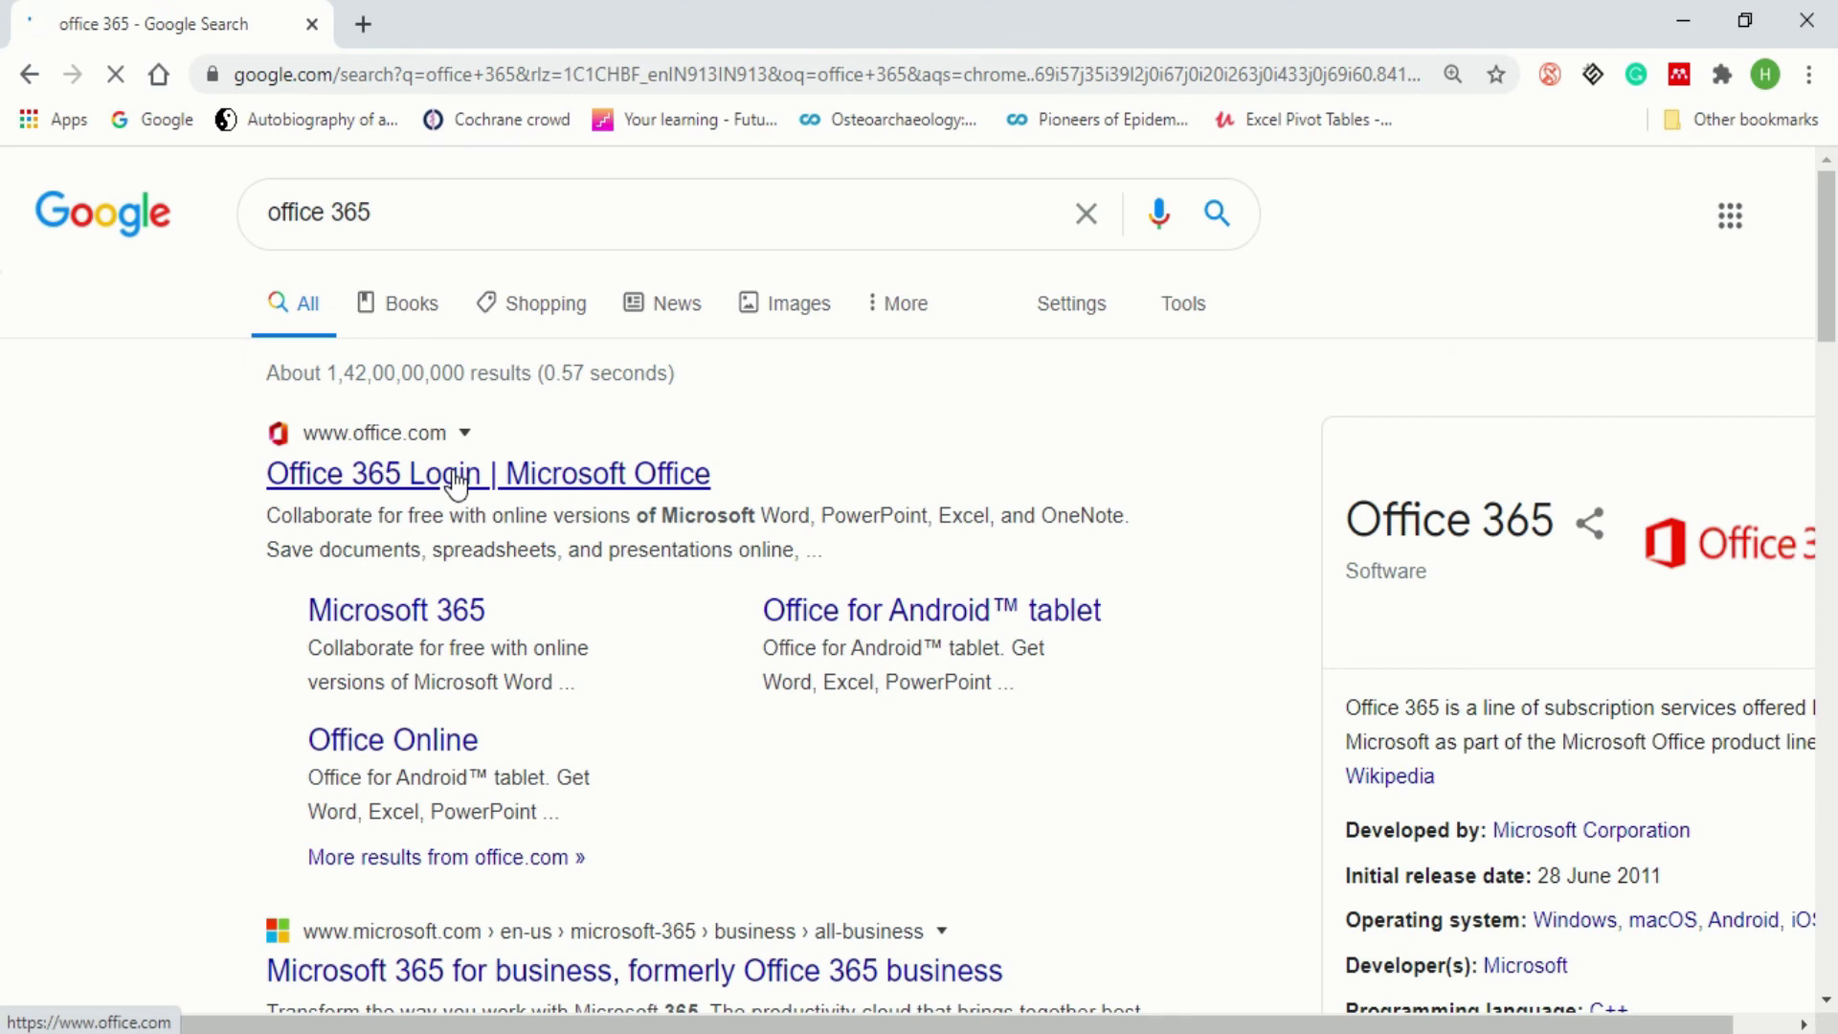
{"action": "left_click", "coordinate": [456, 479]}
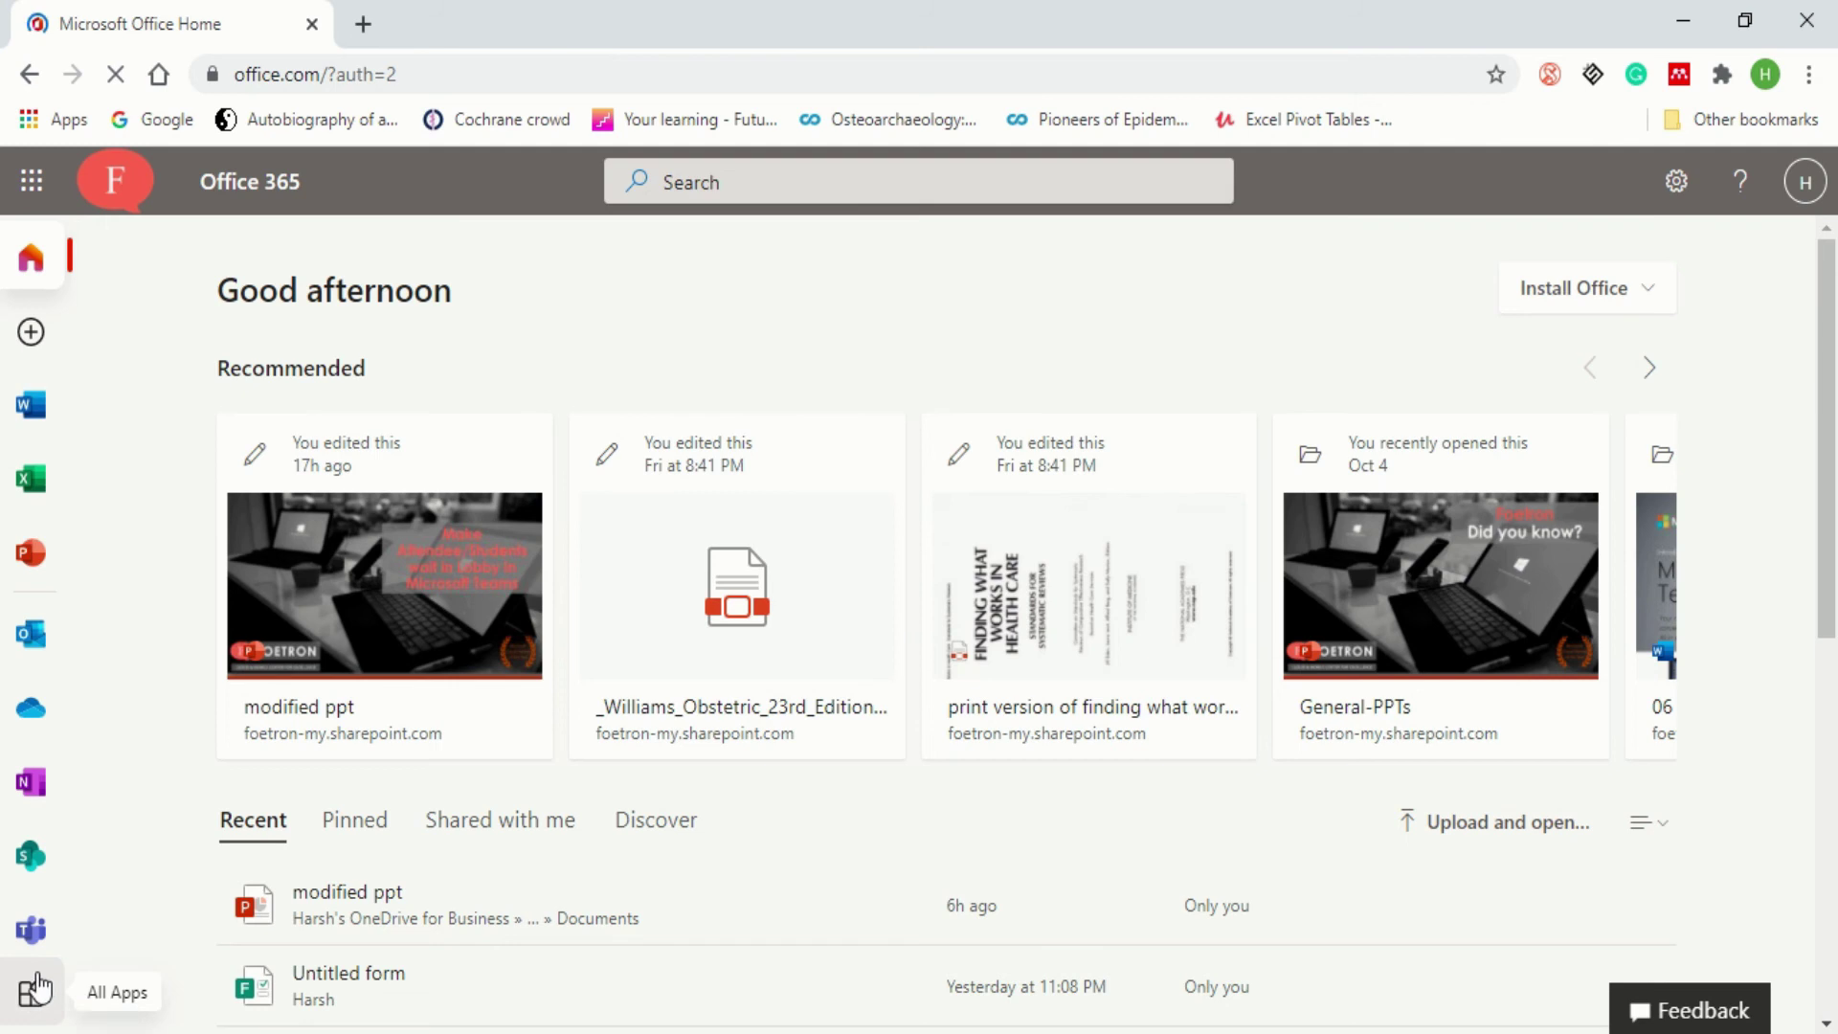
Open Whiteboard from the full list of Office 365 apps and open the "Whiteboard Meeting" board
{"action": "left_click", "coordinate": [34, 989]}
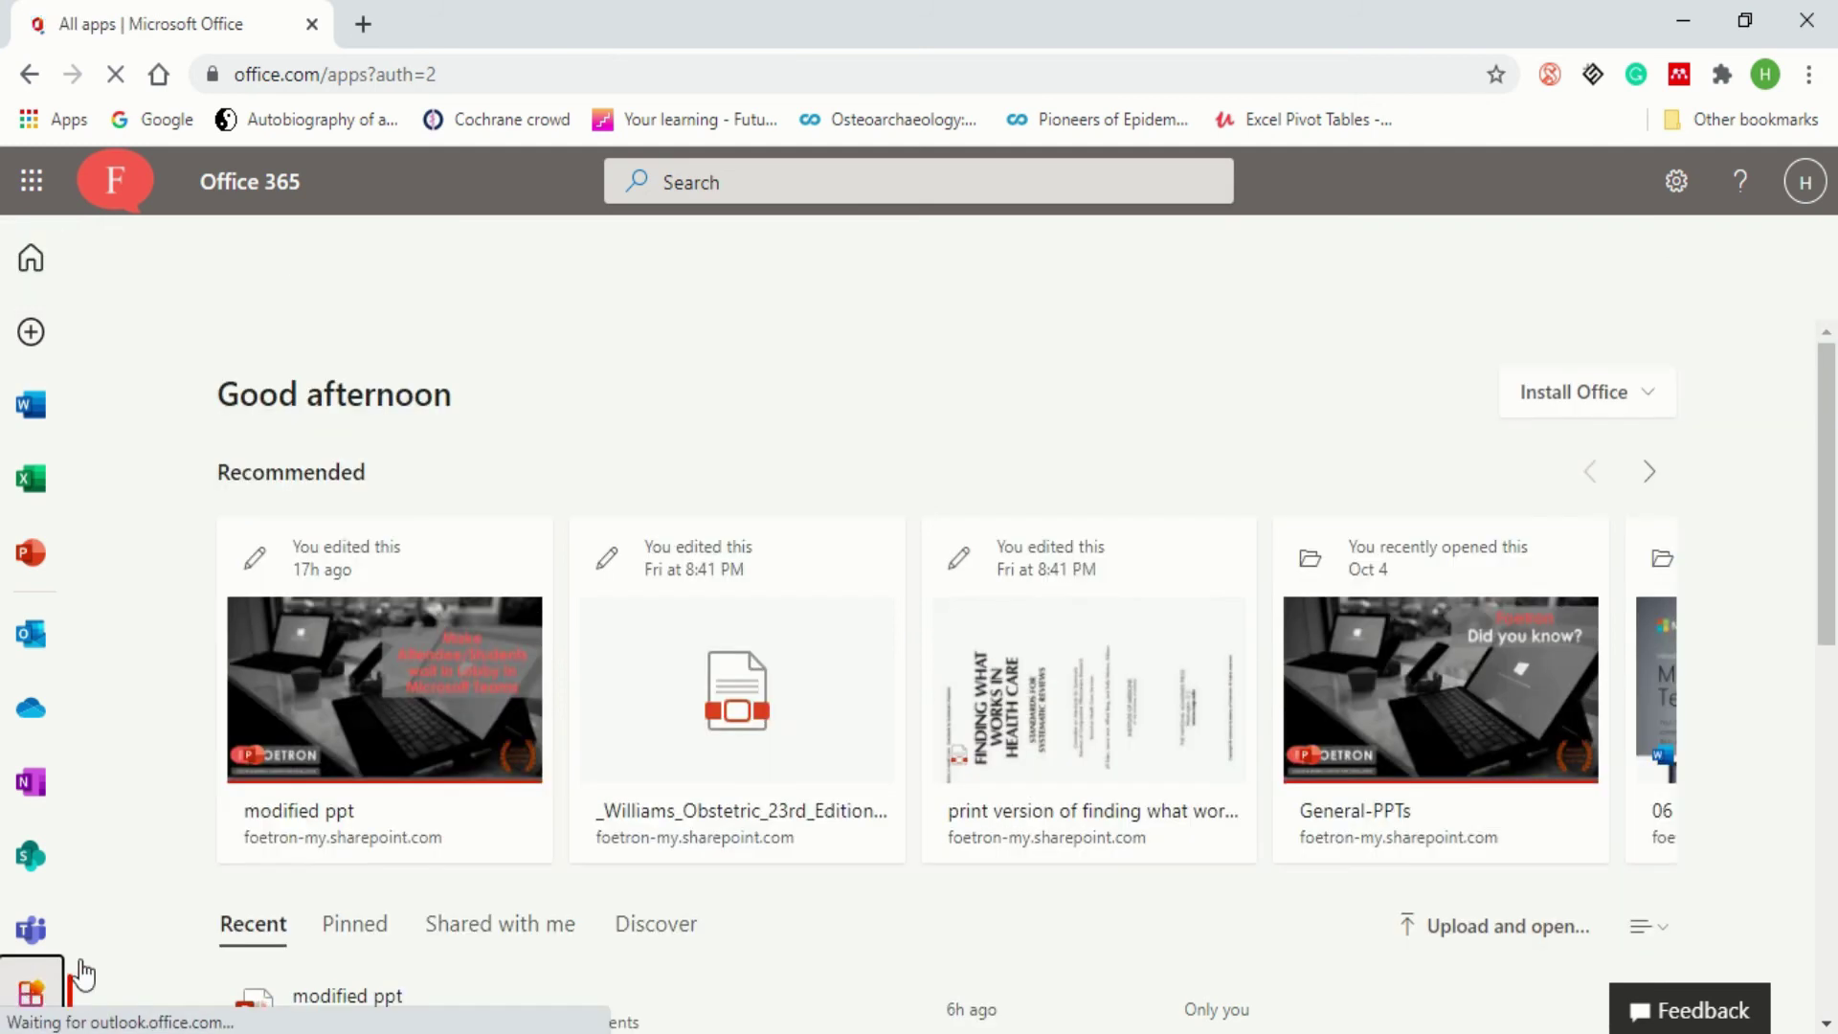
{"action": "scroll", "coordinate": [766, 747], "scroll_direction": "down", "scroll_amount": 4}
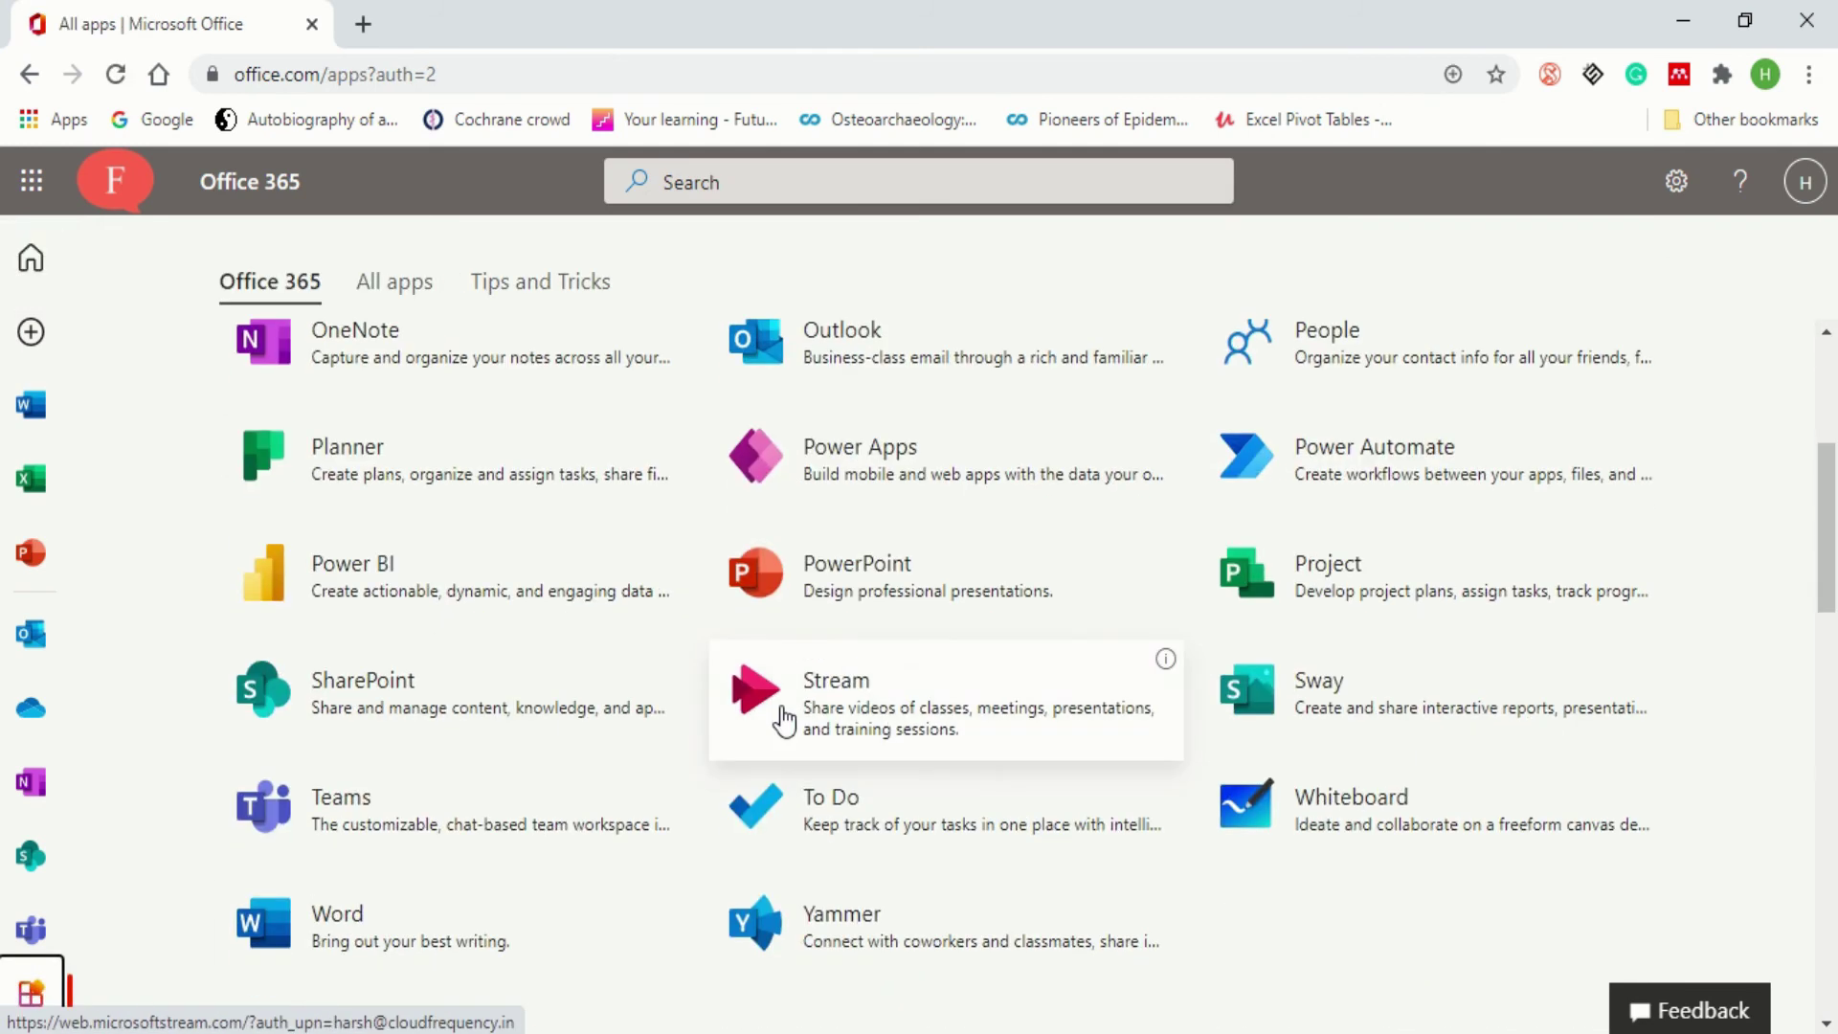
{"action": "left_click", "coordinate": [1244, 820]}
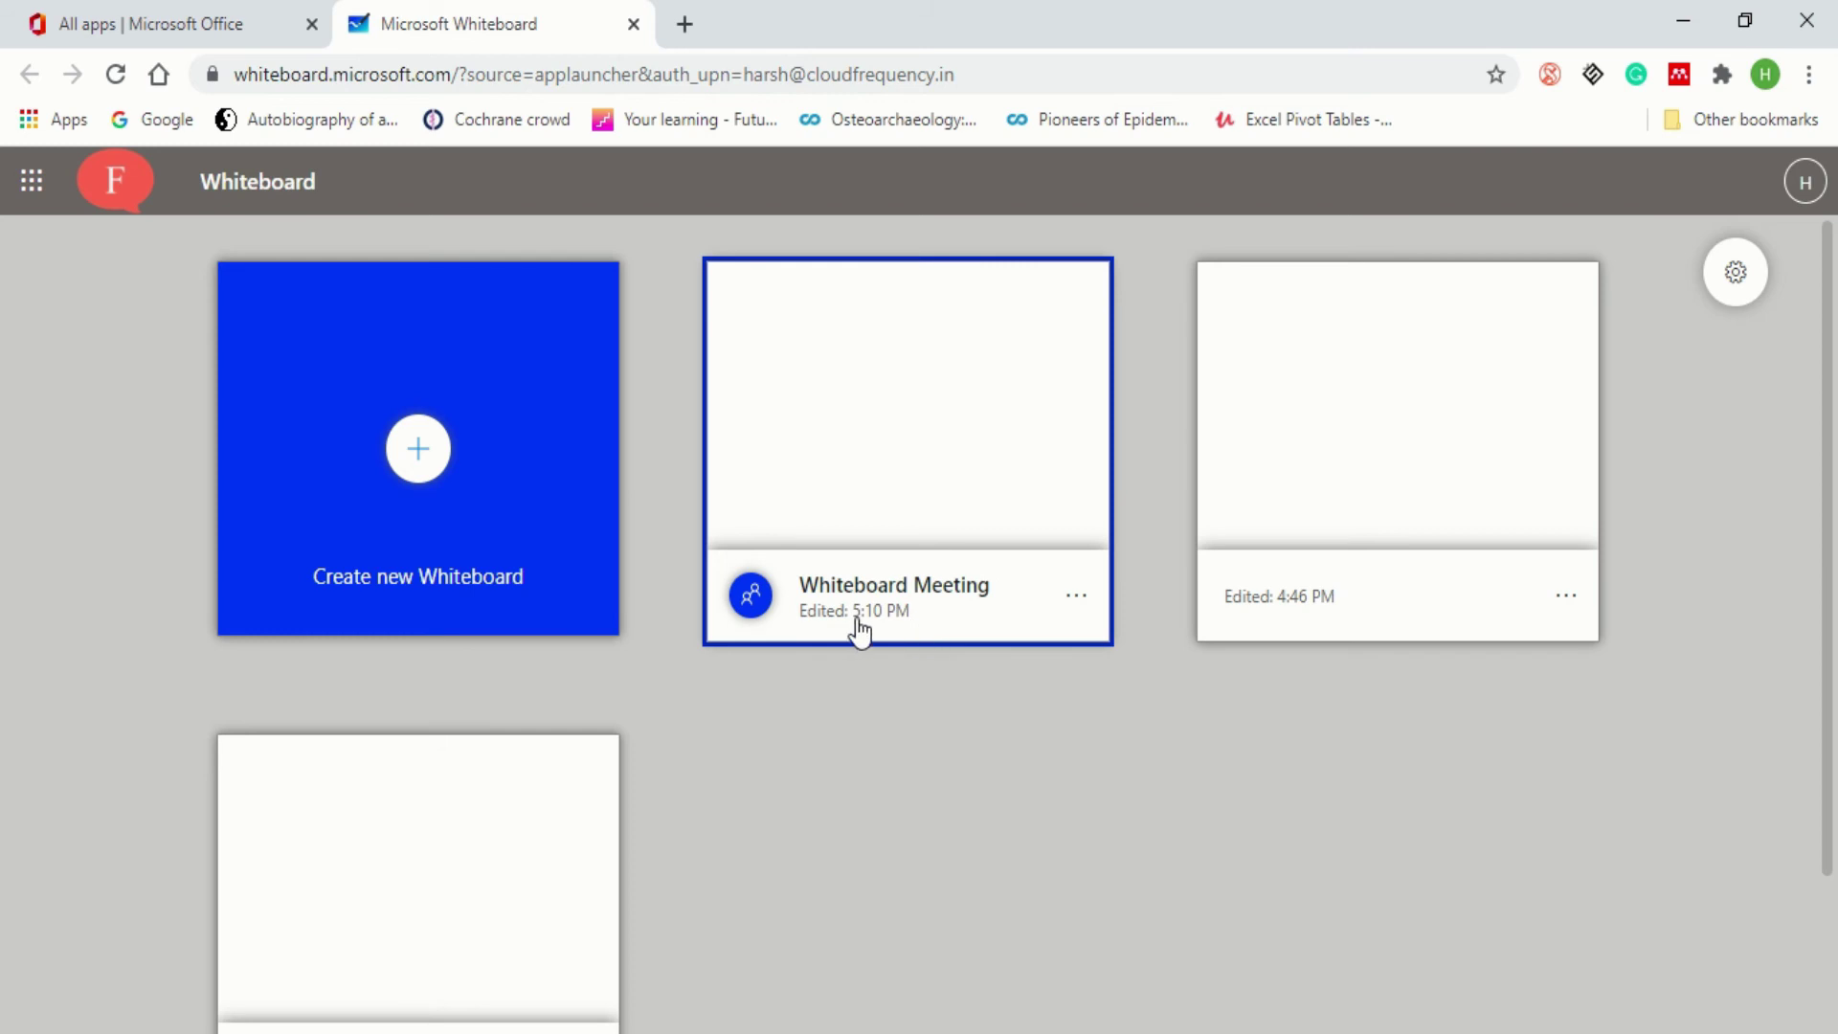
{"action": "left_click", "coordinate": [907, 440]}
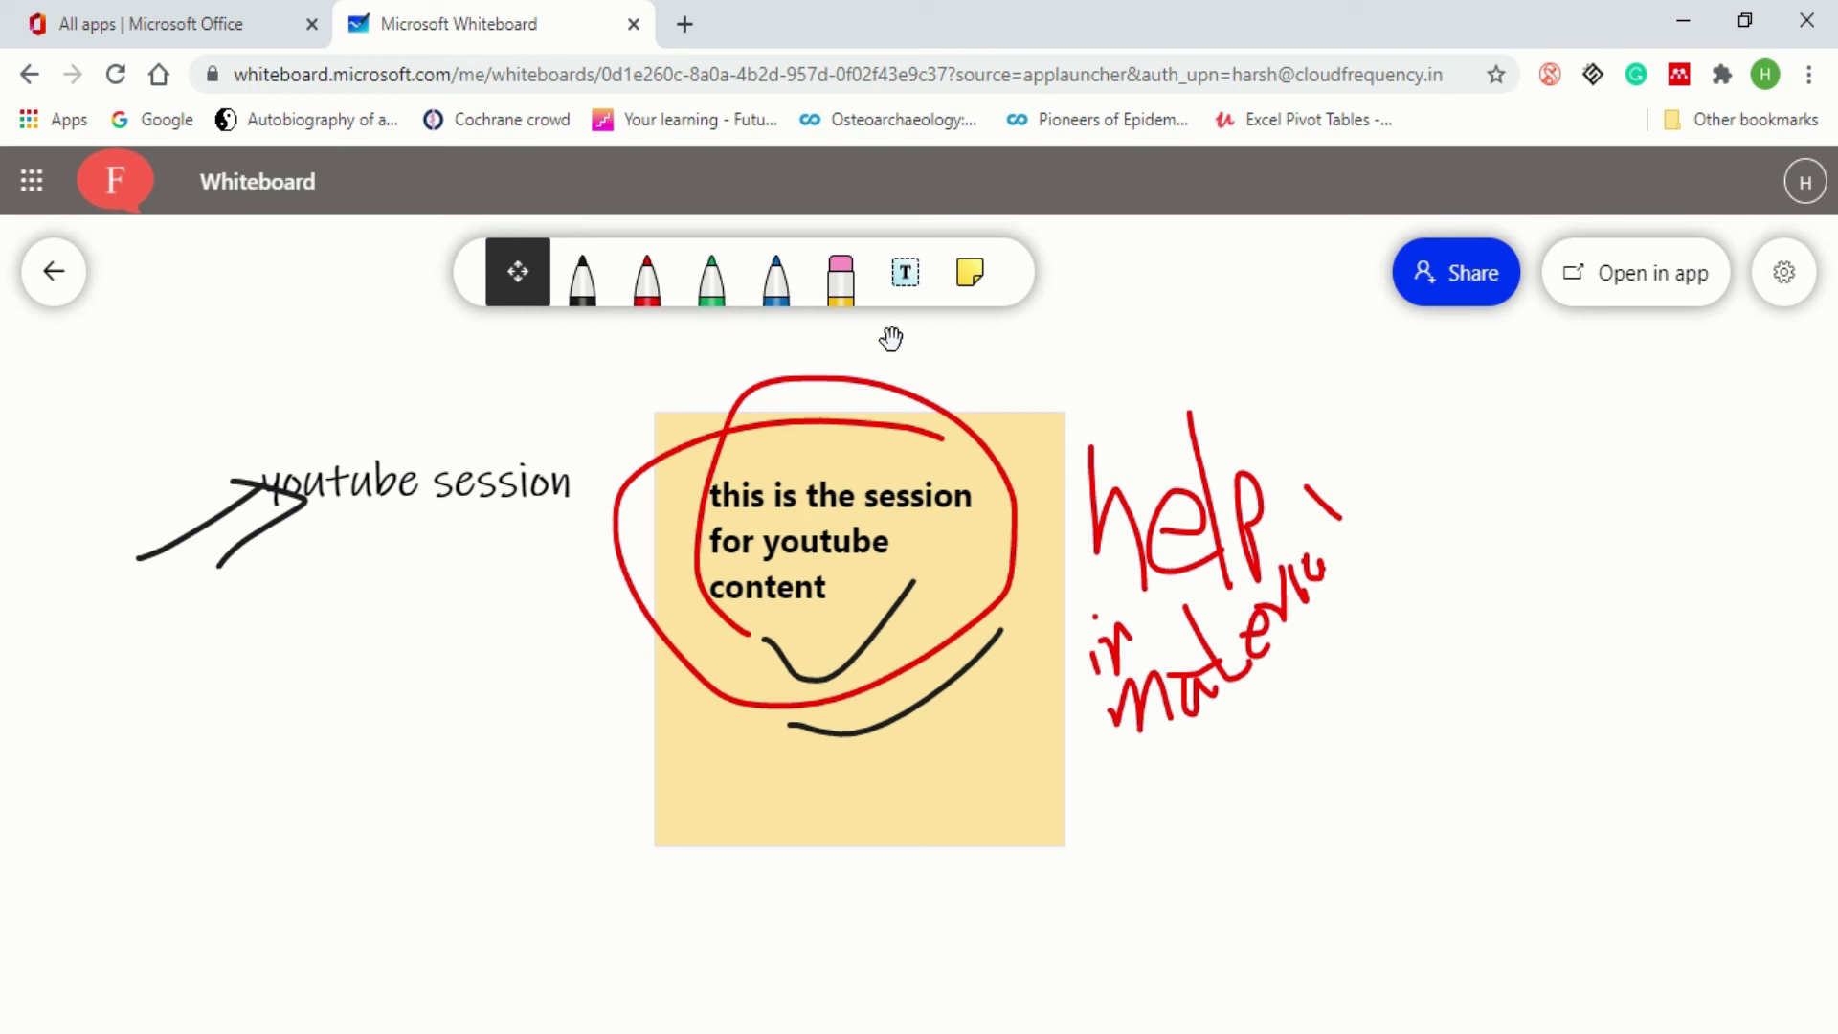
Draw a black arrow pointing at the red handwritten "help" with the pen, and erase the arrow
{"action": "left_click", "coordinate": [578, 319]}
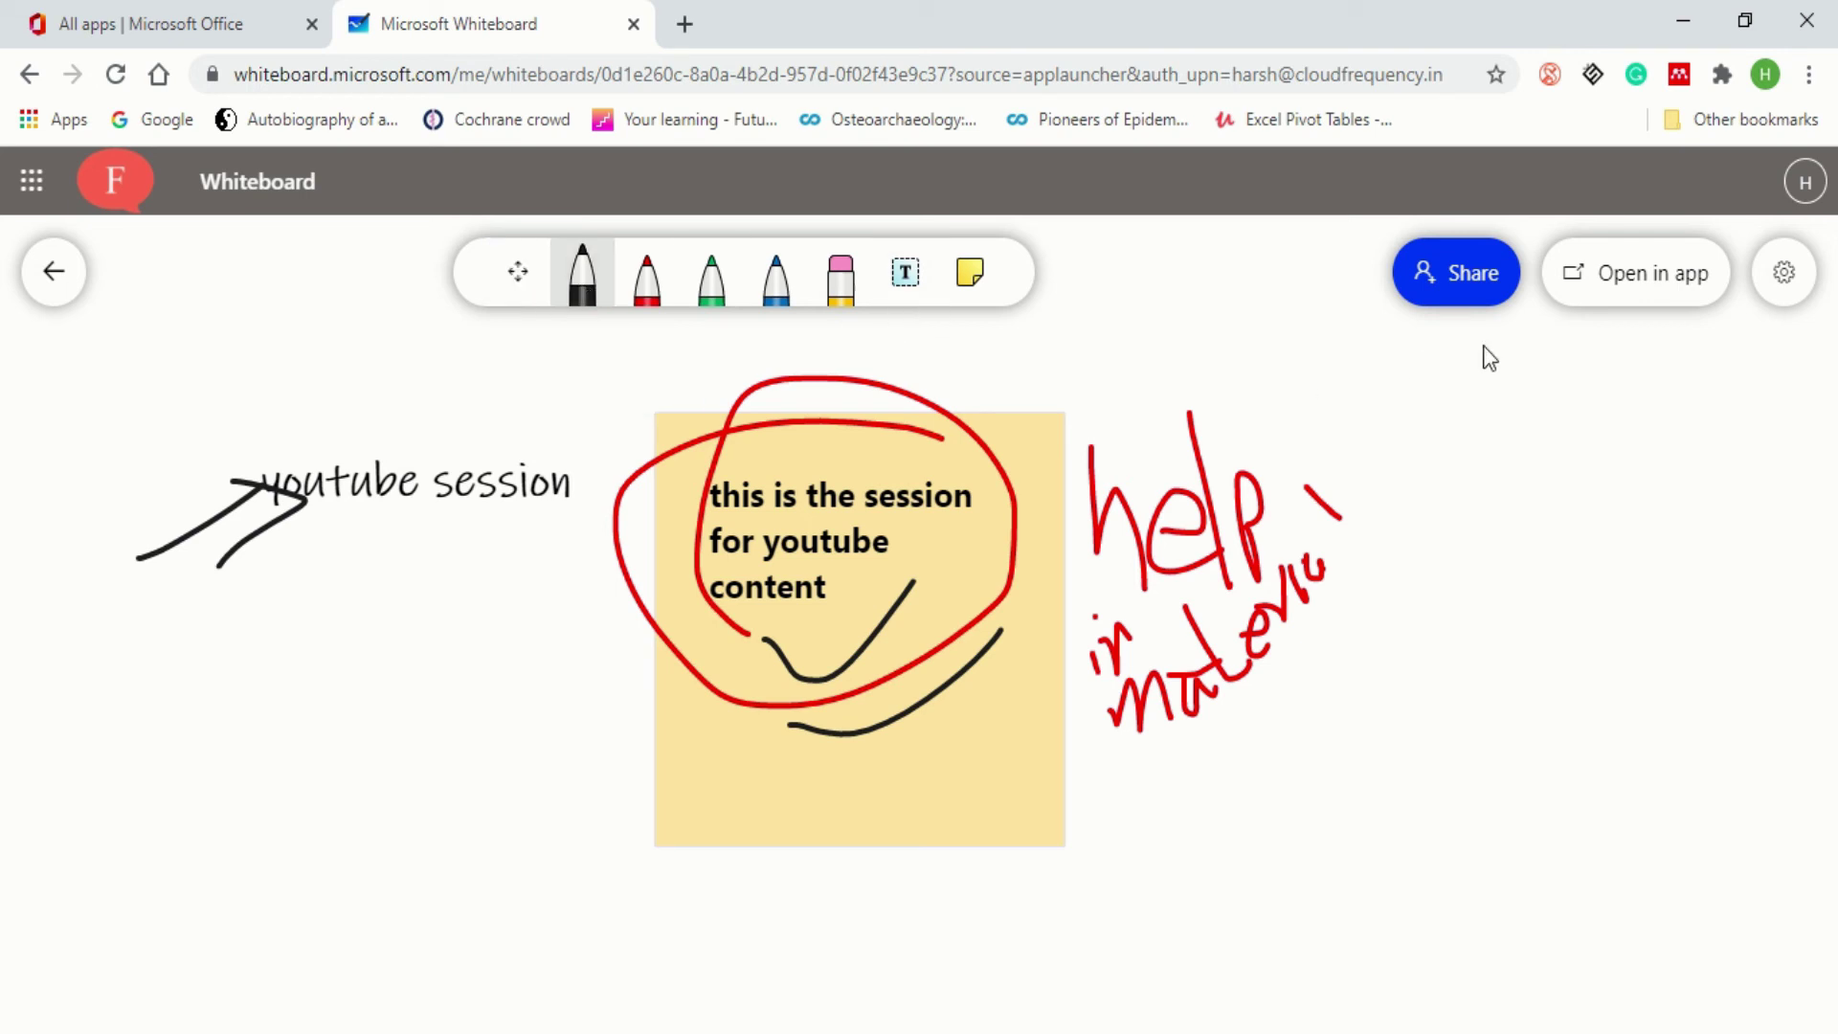
{"action": "mouse_move", "coordinate": [1452, 381]}
{"action": "left_mouse_down"}
{"action": "mouse_move", "coordinate": [1398, 434]}
{"action": "mouse_move", "coordinate": [1483, 510]}
{"action": "left_mouse_up"}
{"action": "left_click_drag", "start_coordinate": [1324, 432], "coordinate": [1409, 498]}
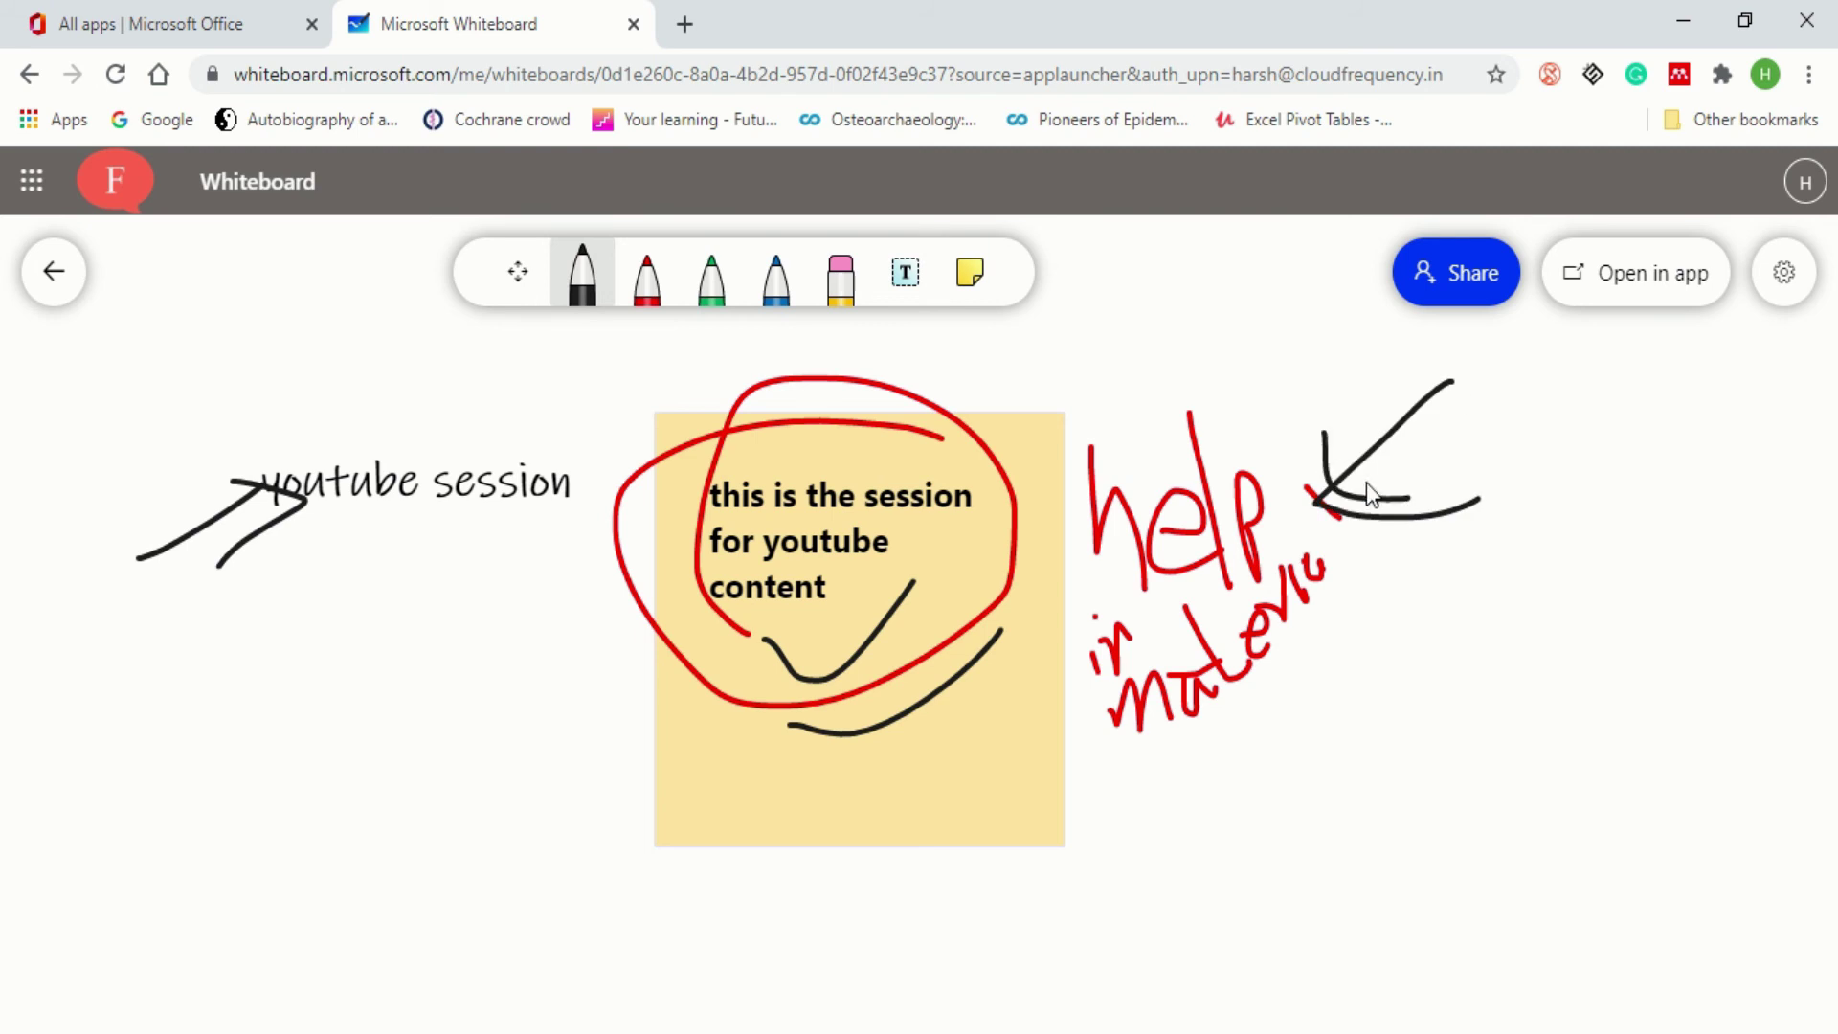
{"action": "left_click", "coordinate": [838, 287]}
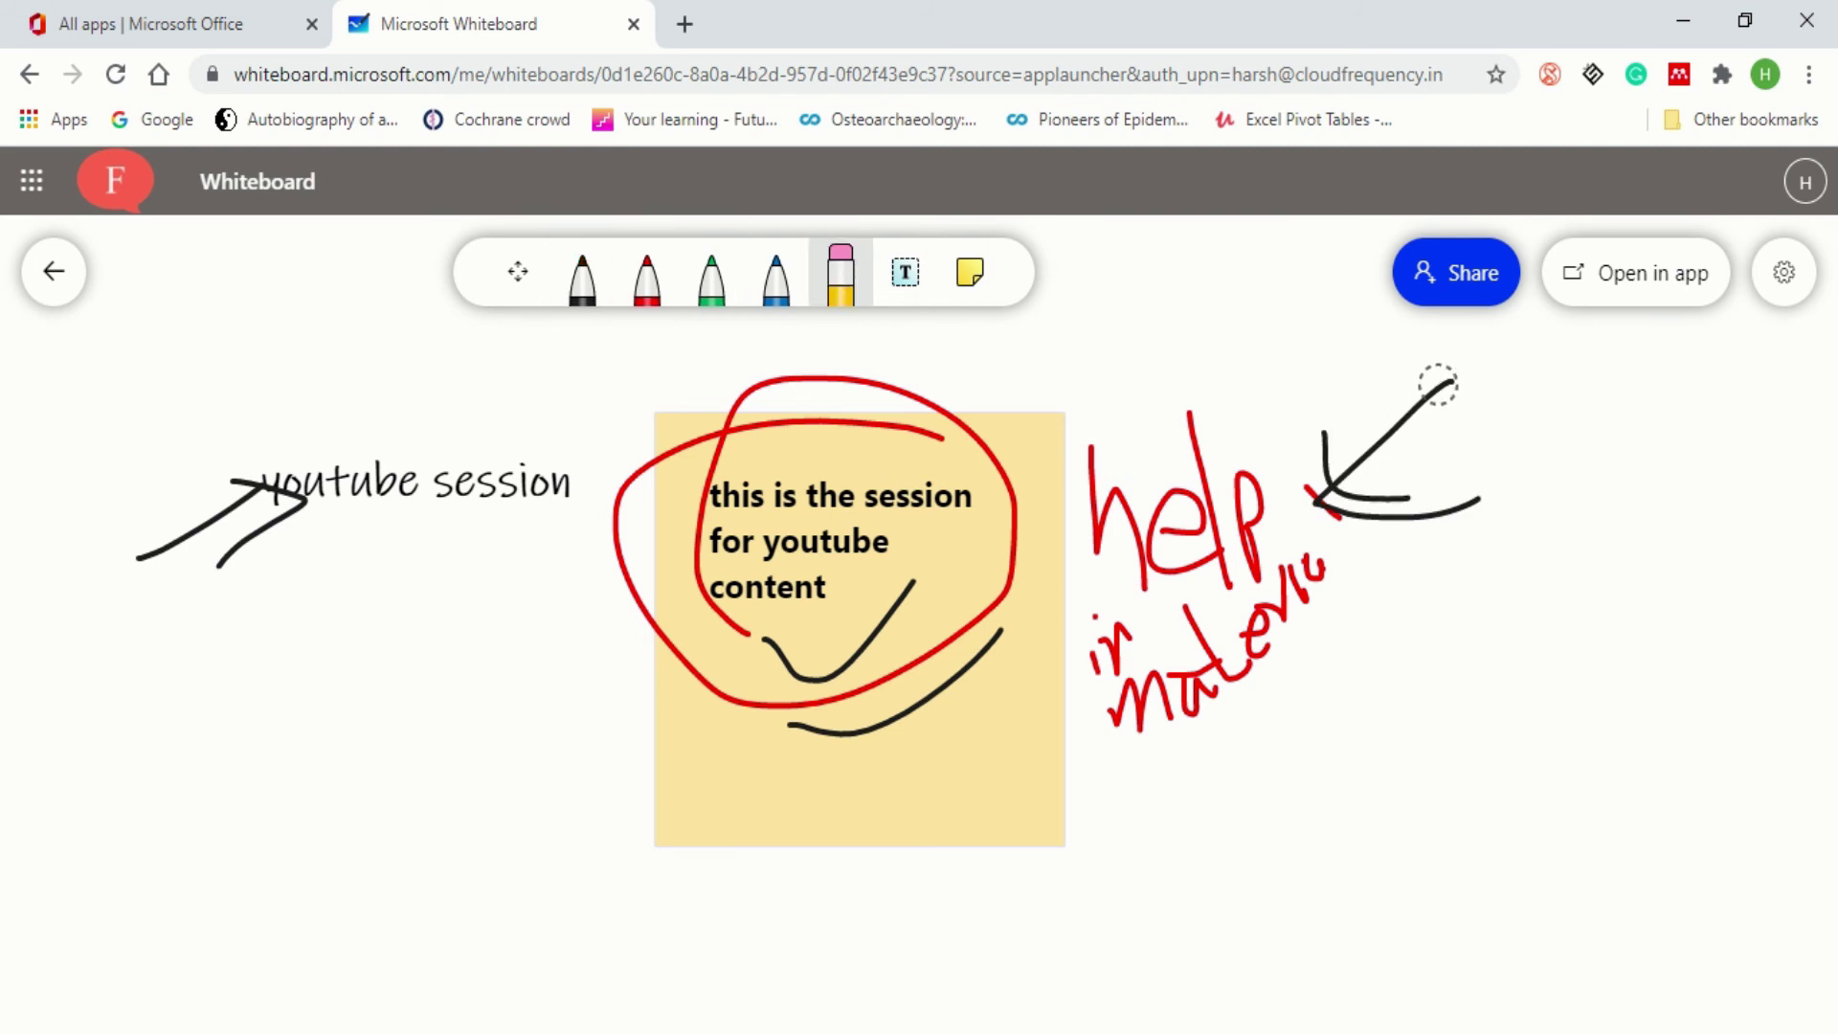
{"action": "mouse_move", "coordinate": [1436, 386]}
{"action": "left_mouse_down"}
{"action": "mouse_move", "coordinate": [1341, 406]}
{"action": "mouse_move", "coordinate": [1350, 453]}
{"action": "left_mouse_up"}
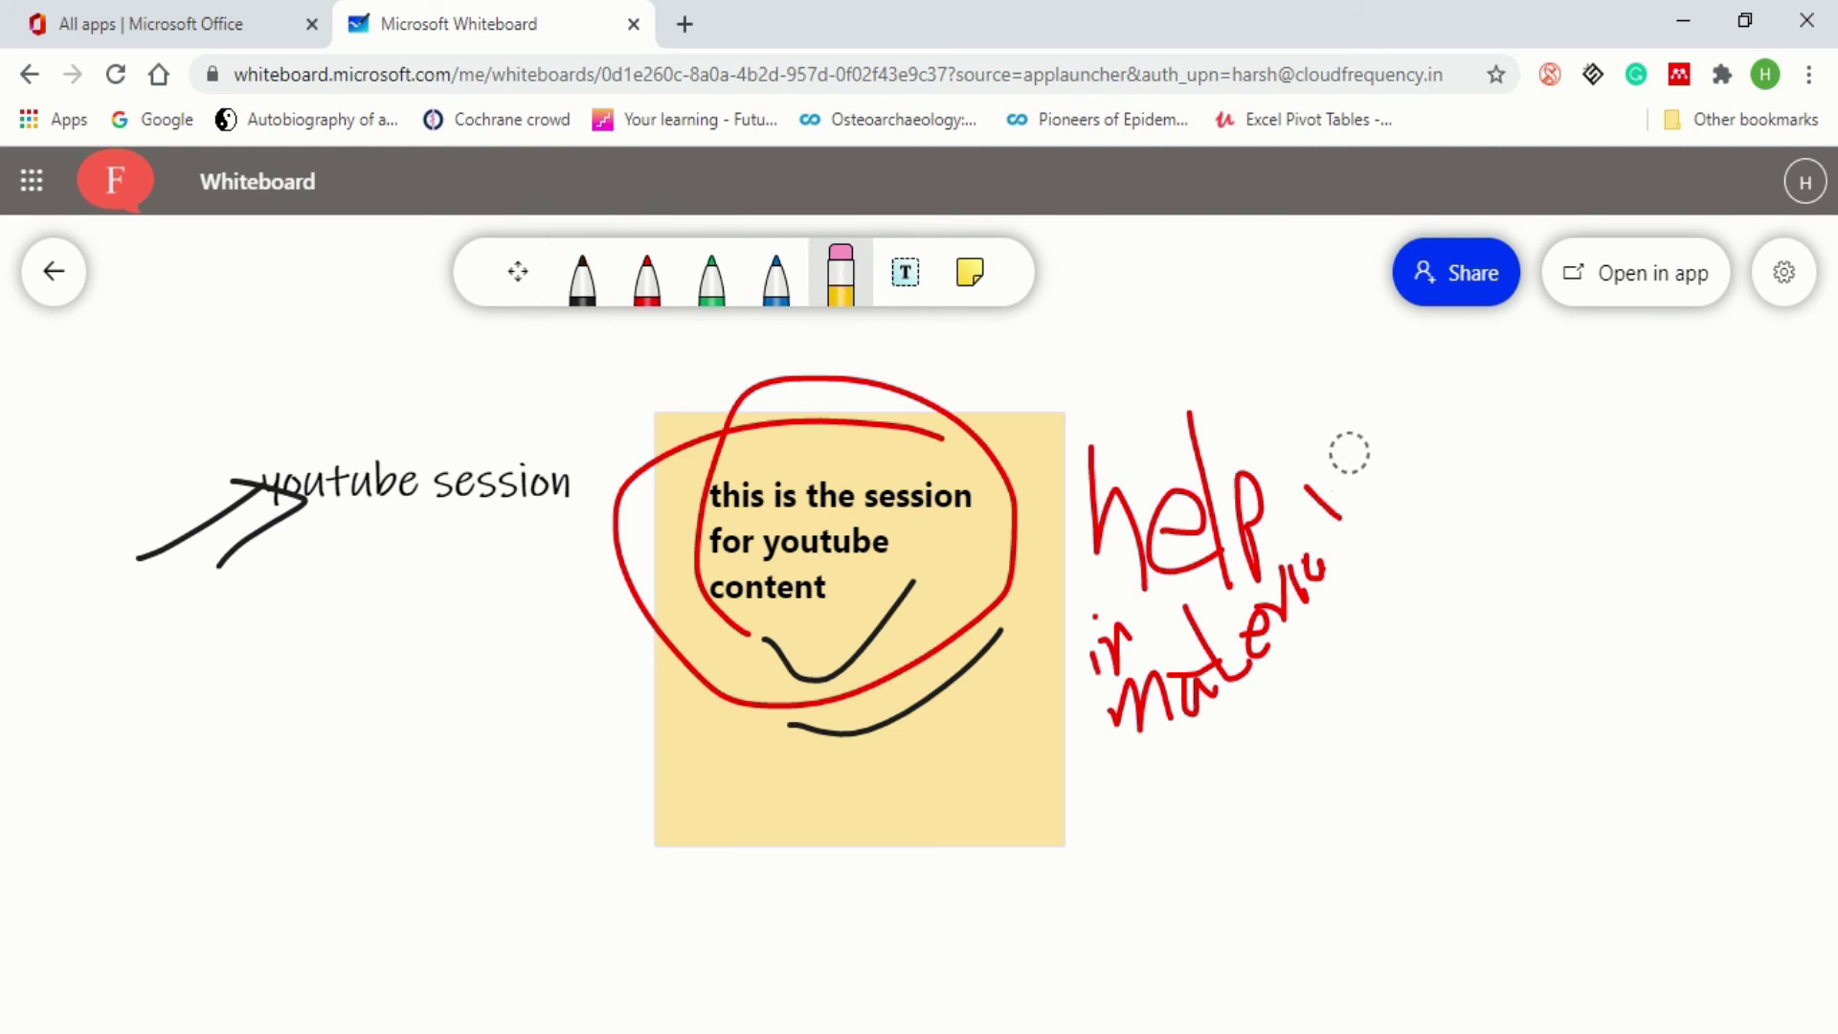
Add a sticky note reading "this is the web application. you can use online." and place it to the right of the red handwriting
{"action": "left_click", "coordinate": [972, 278]}
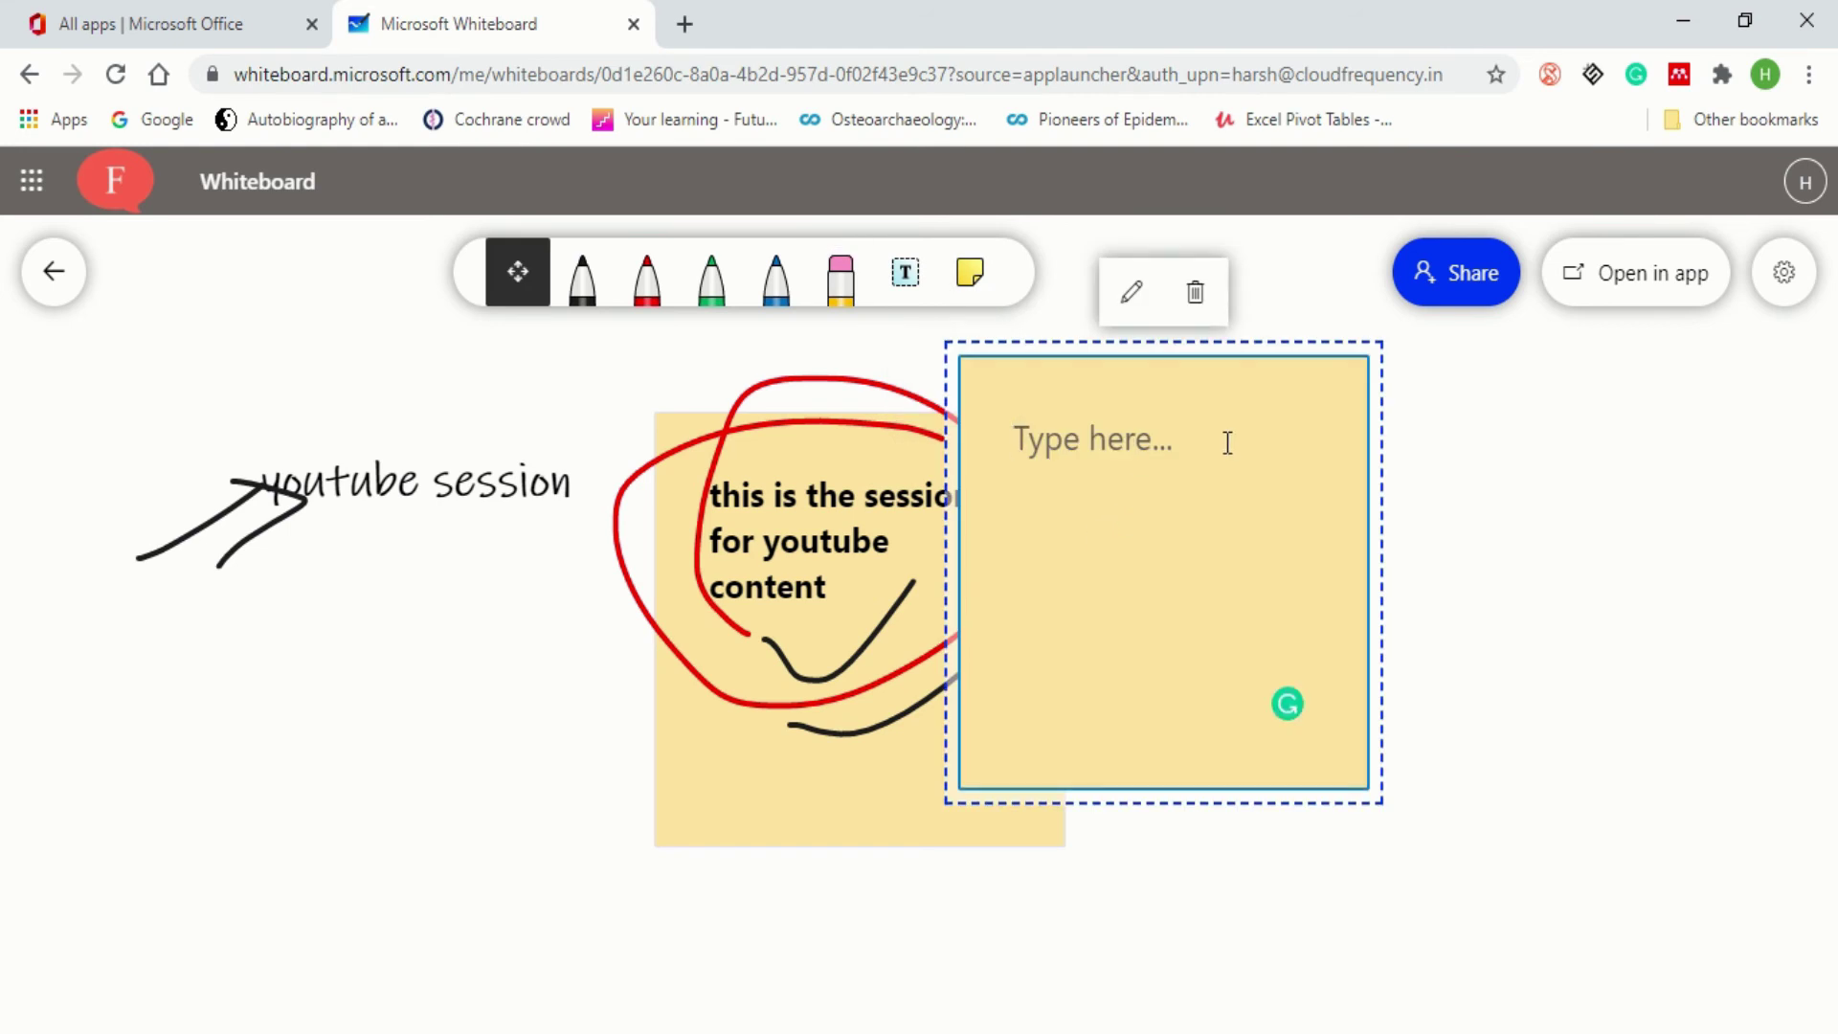
{"action": "type", "text": "this is t"}
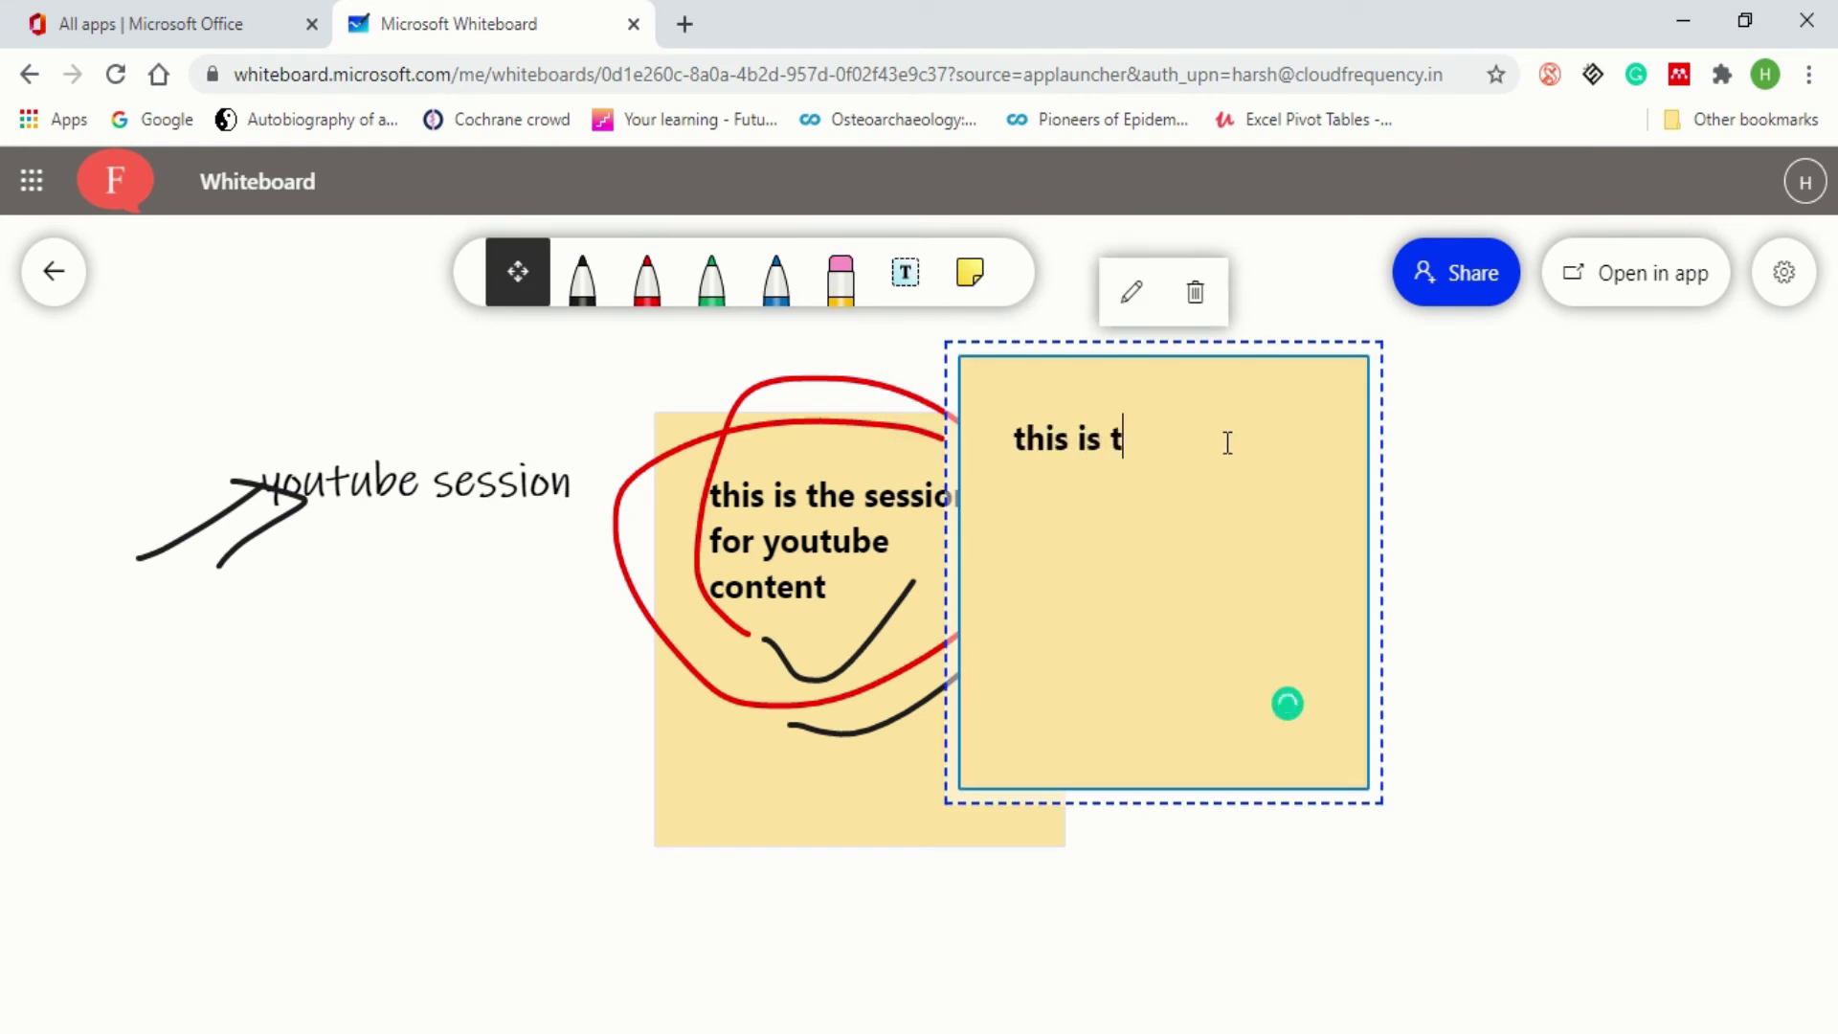
{"action": "type", "text": "he web applic"}
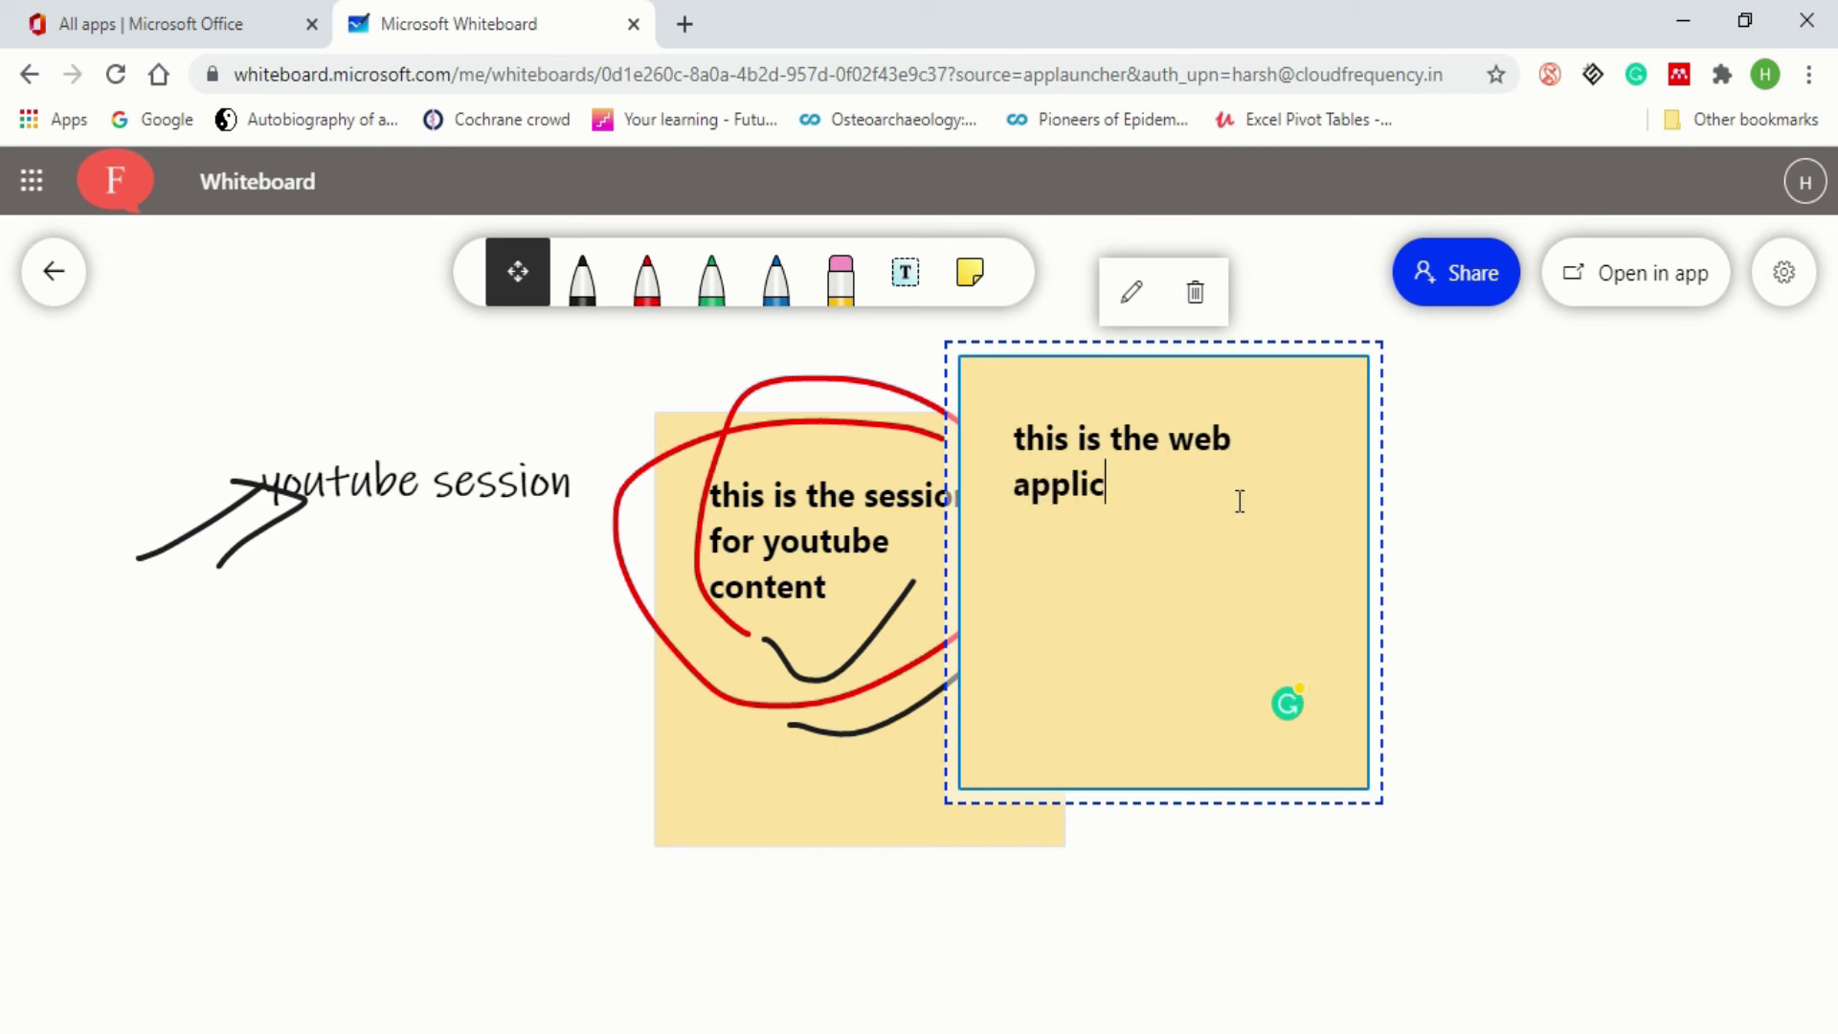
{"action": "type", "text": "ation you "}
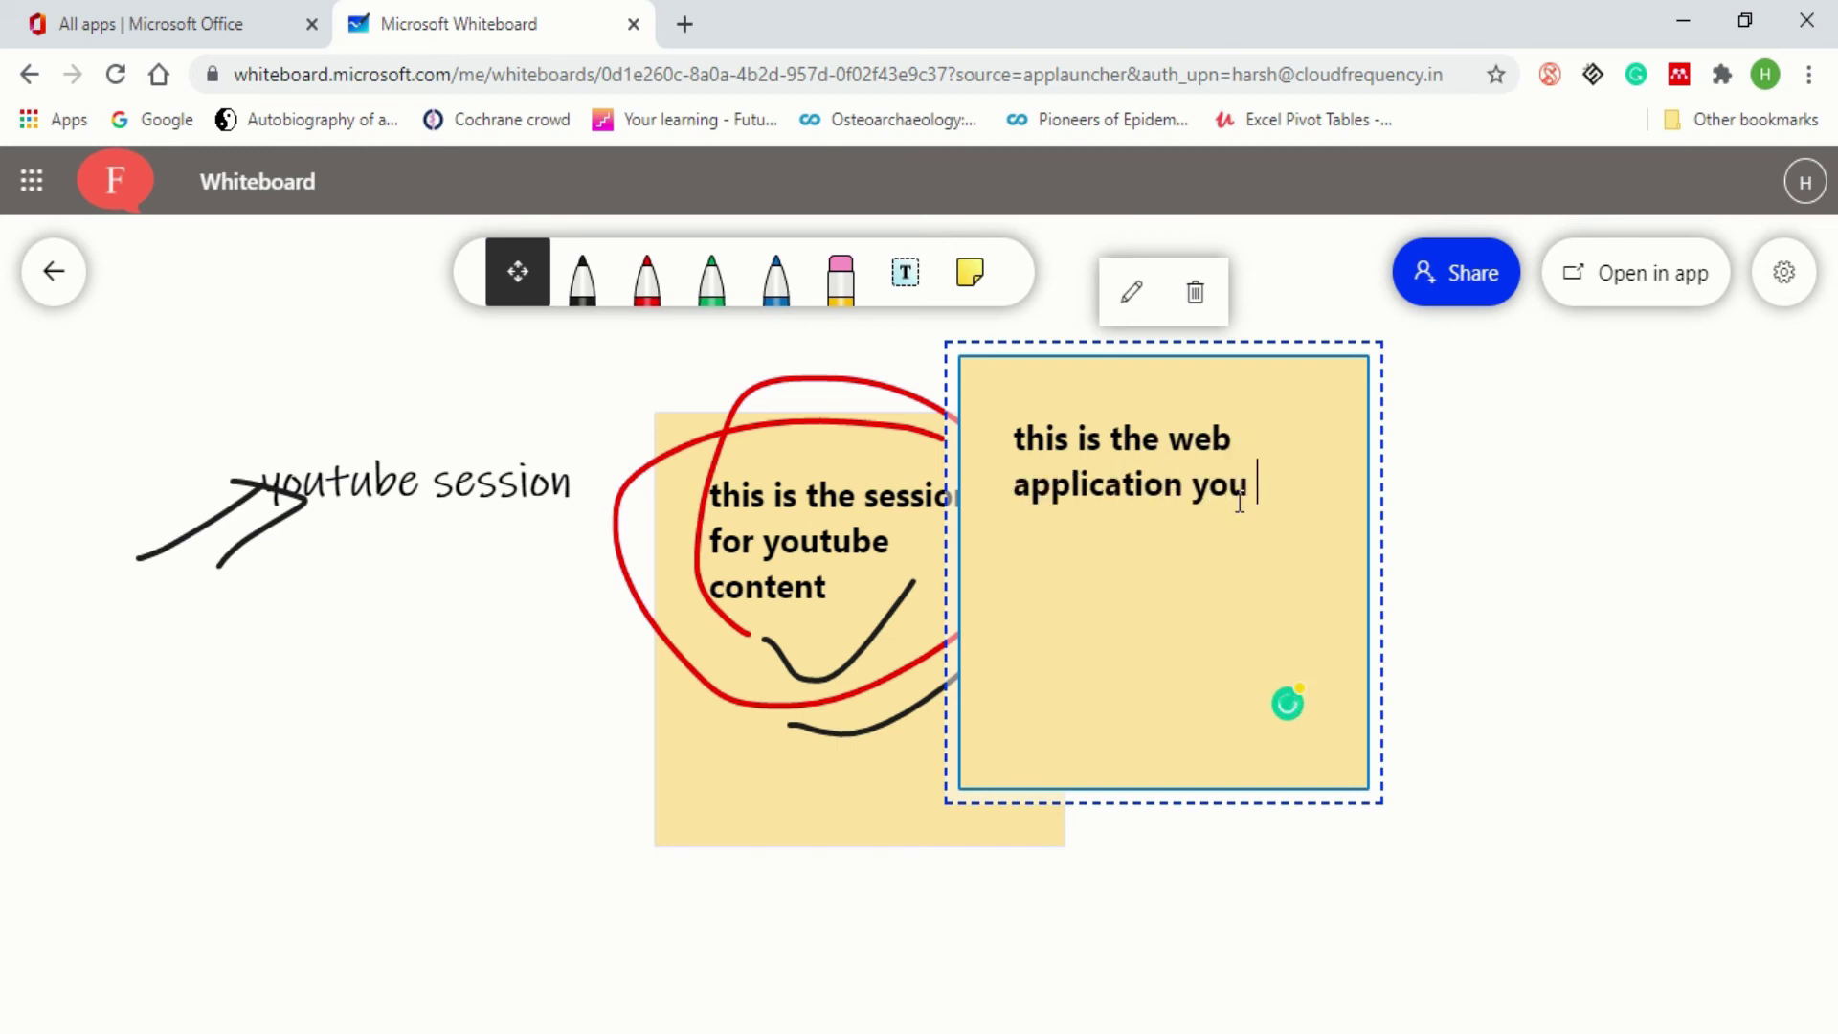
{"action": "type", "text": "can use online."}
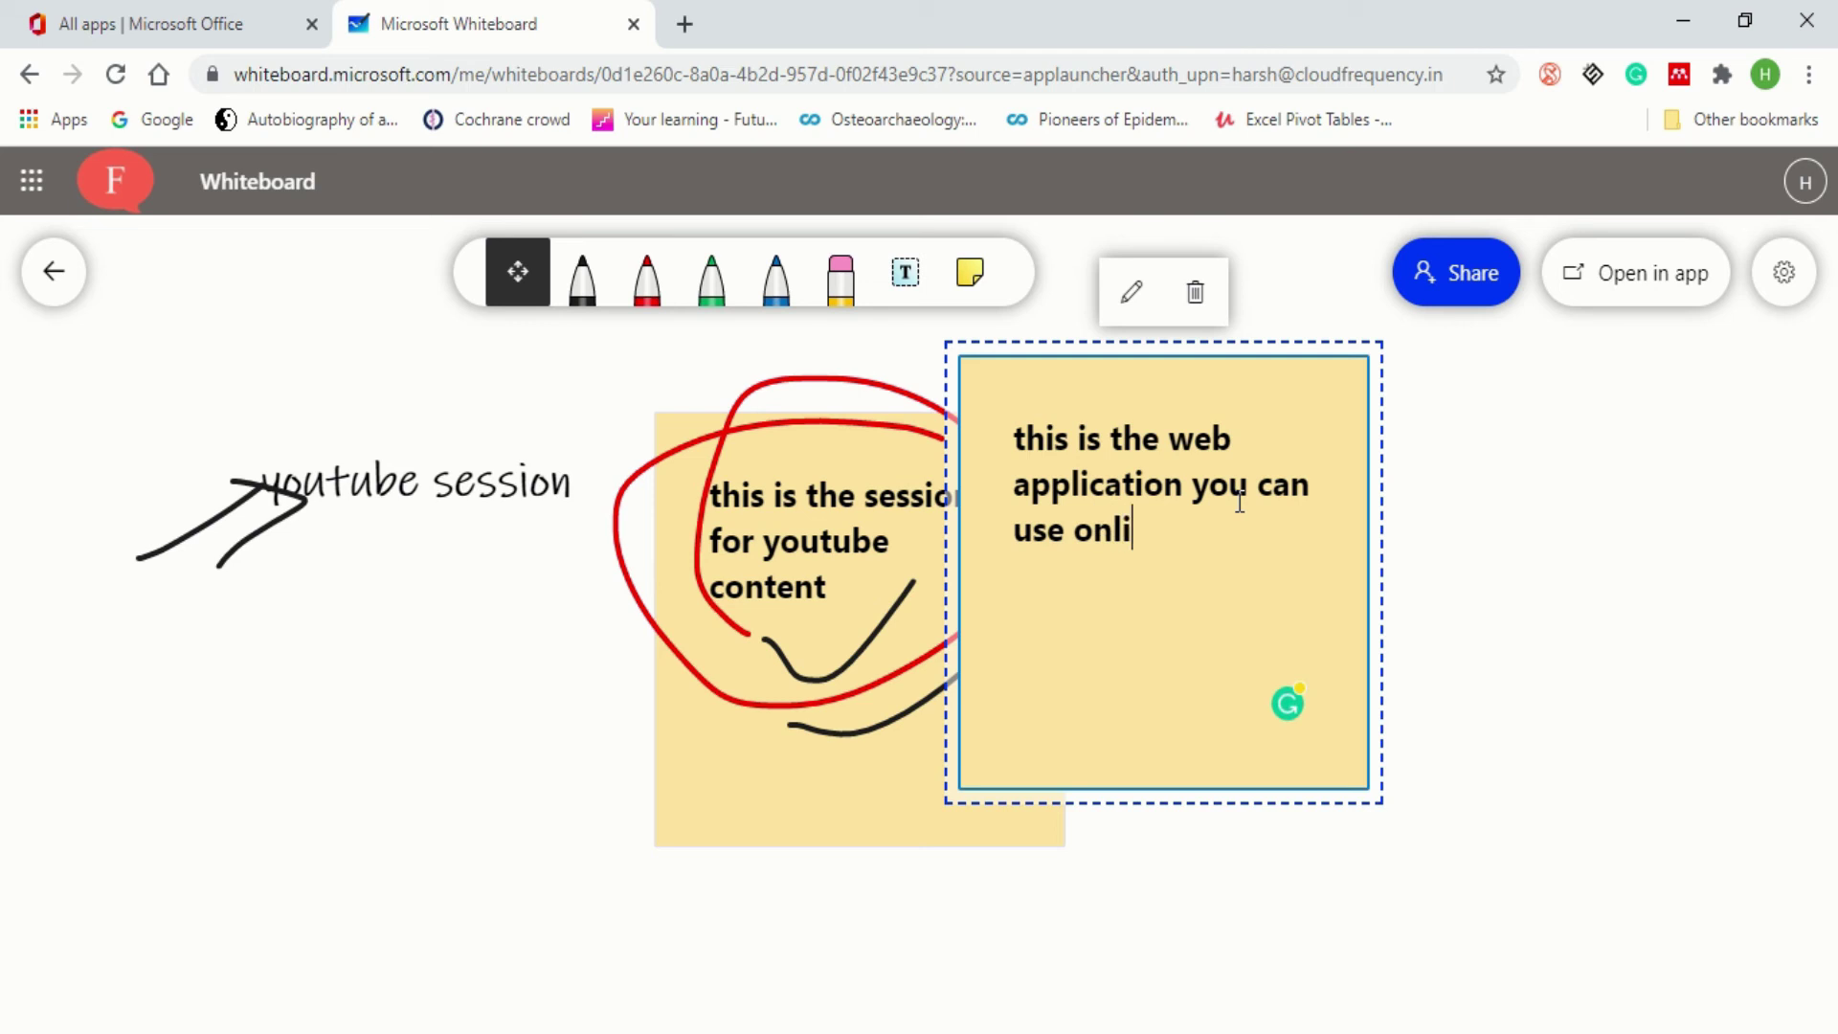
{"action": "left_click", "coordinate": [1190, 497]}
{"action": "type", "text": "."}
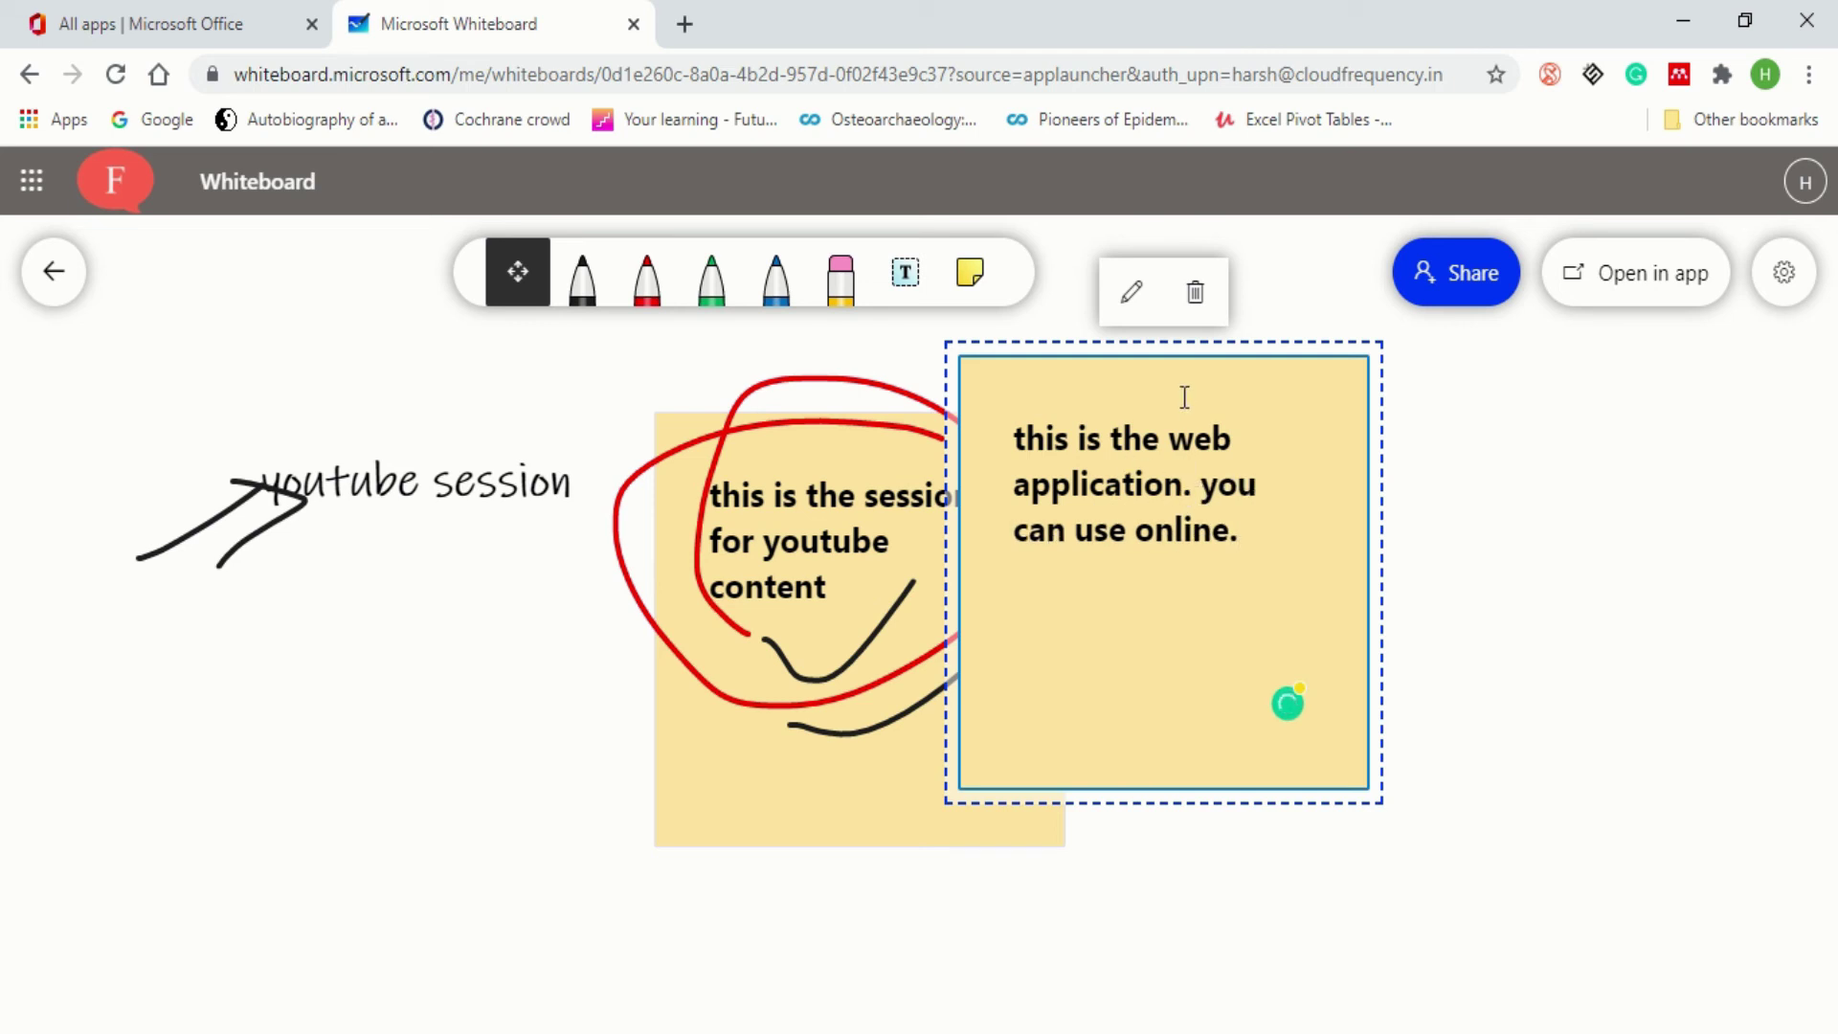
{"action": "left_click", "coordinate": [1407, 439]}
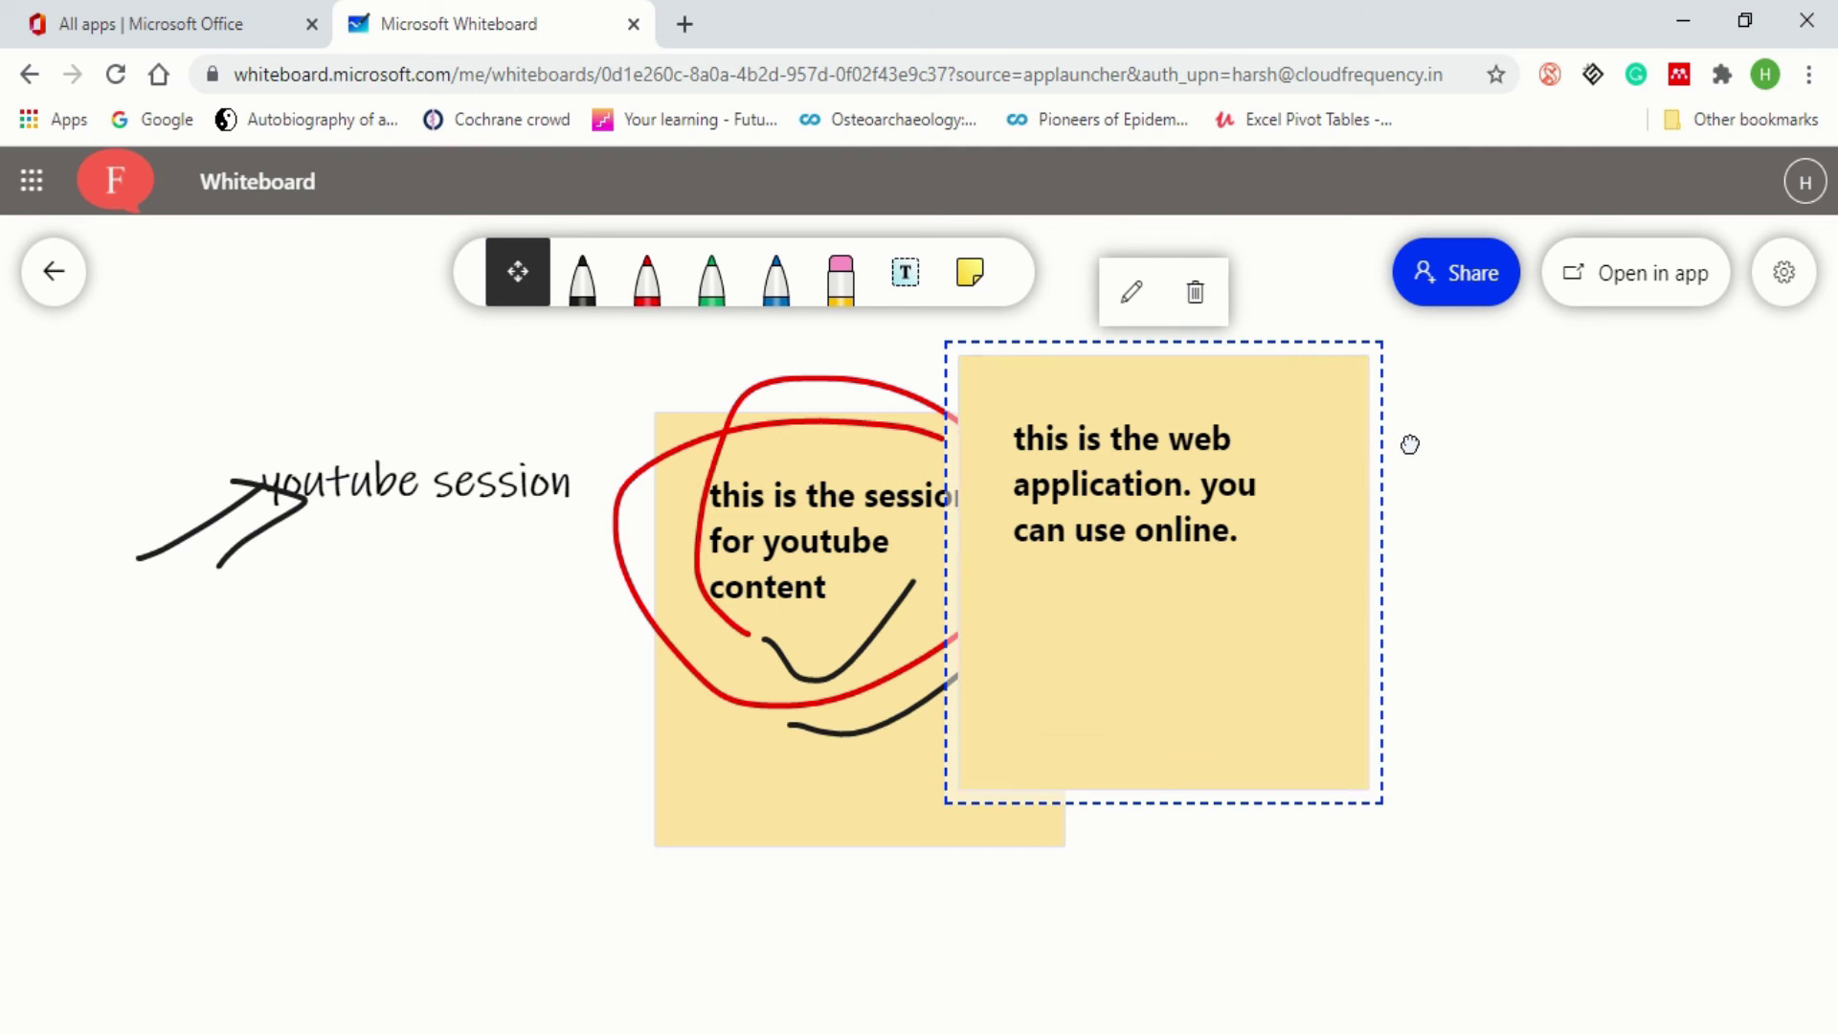
{"action": "mouse_move", "coordinate": [1346, 404]}
{"action": "left_mouse_down"}
{"action": "mouse_move", "coordinate": [1505, 561]}
{"action": "mouse_move", "coordinate": [1695, 492]}
{"action": "mouse_move", "coordinate": [1714, 431]}
{"action": "mouse_move", "coordinate": [1728, 484]}
{"action": "left_mouse_up"}
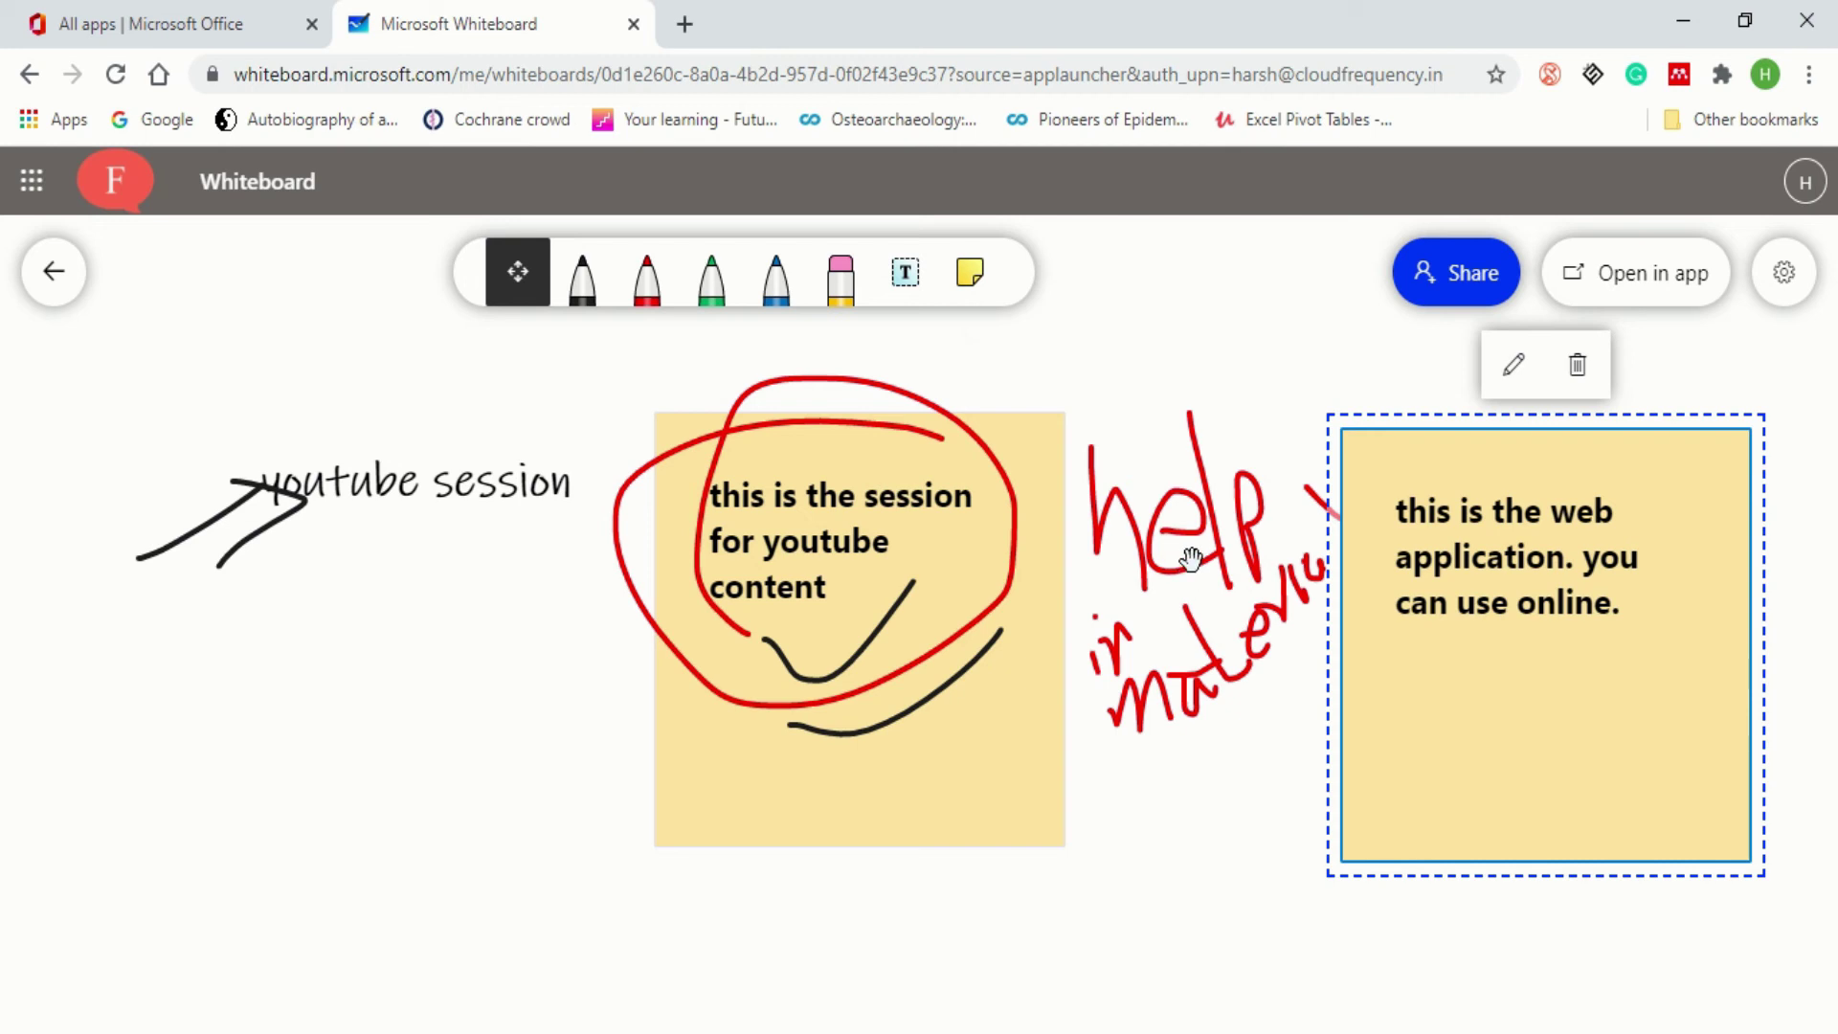
Examine the extent of the whiteboard canvas and its contents at different zoom levels
{"action": "scroll", "coordinate": [1191, 558], "scroll_direction": "down", "scroll_amount": 10}
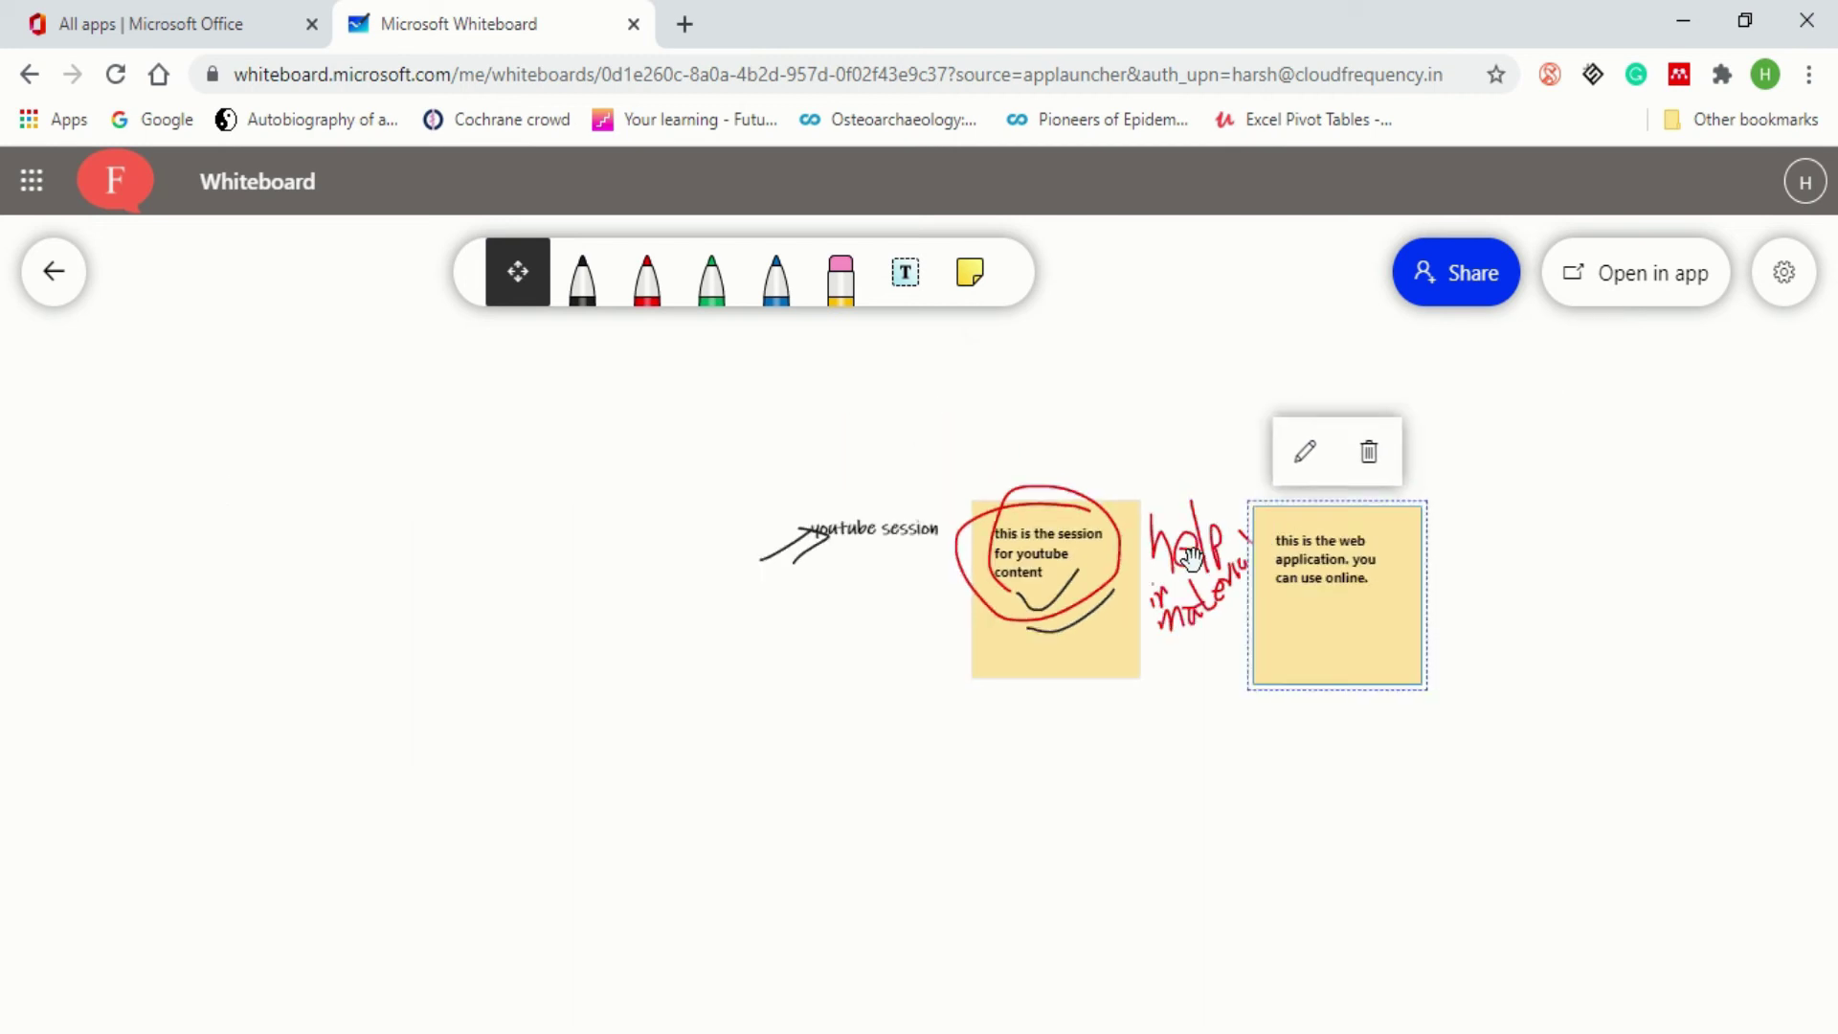
{"action": "scroll", "coordinate": [1197, 574], "scroll_direction": "down", "scroll_amount": 3}
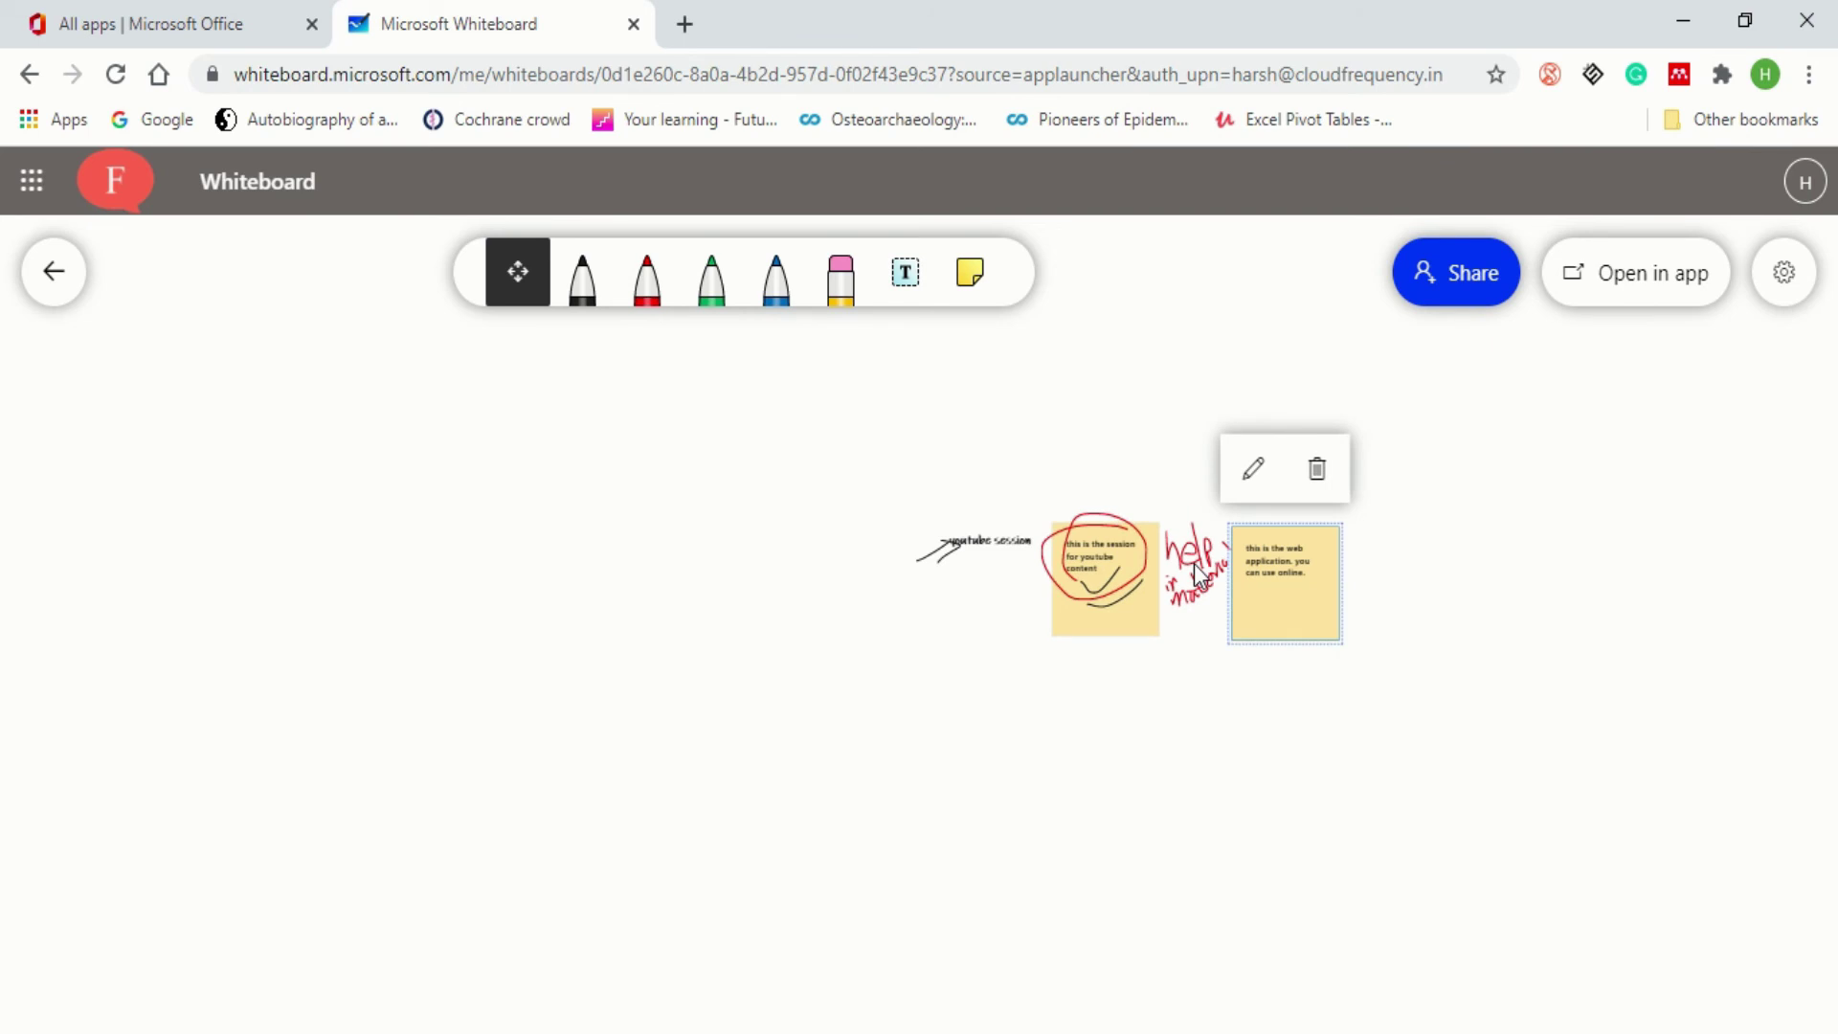
{"action": "scroll", "coordinate": [1197, 575], "scroll_direction": "down", "scroll_amount": 5}
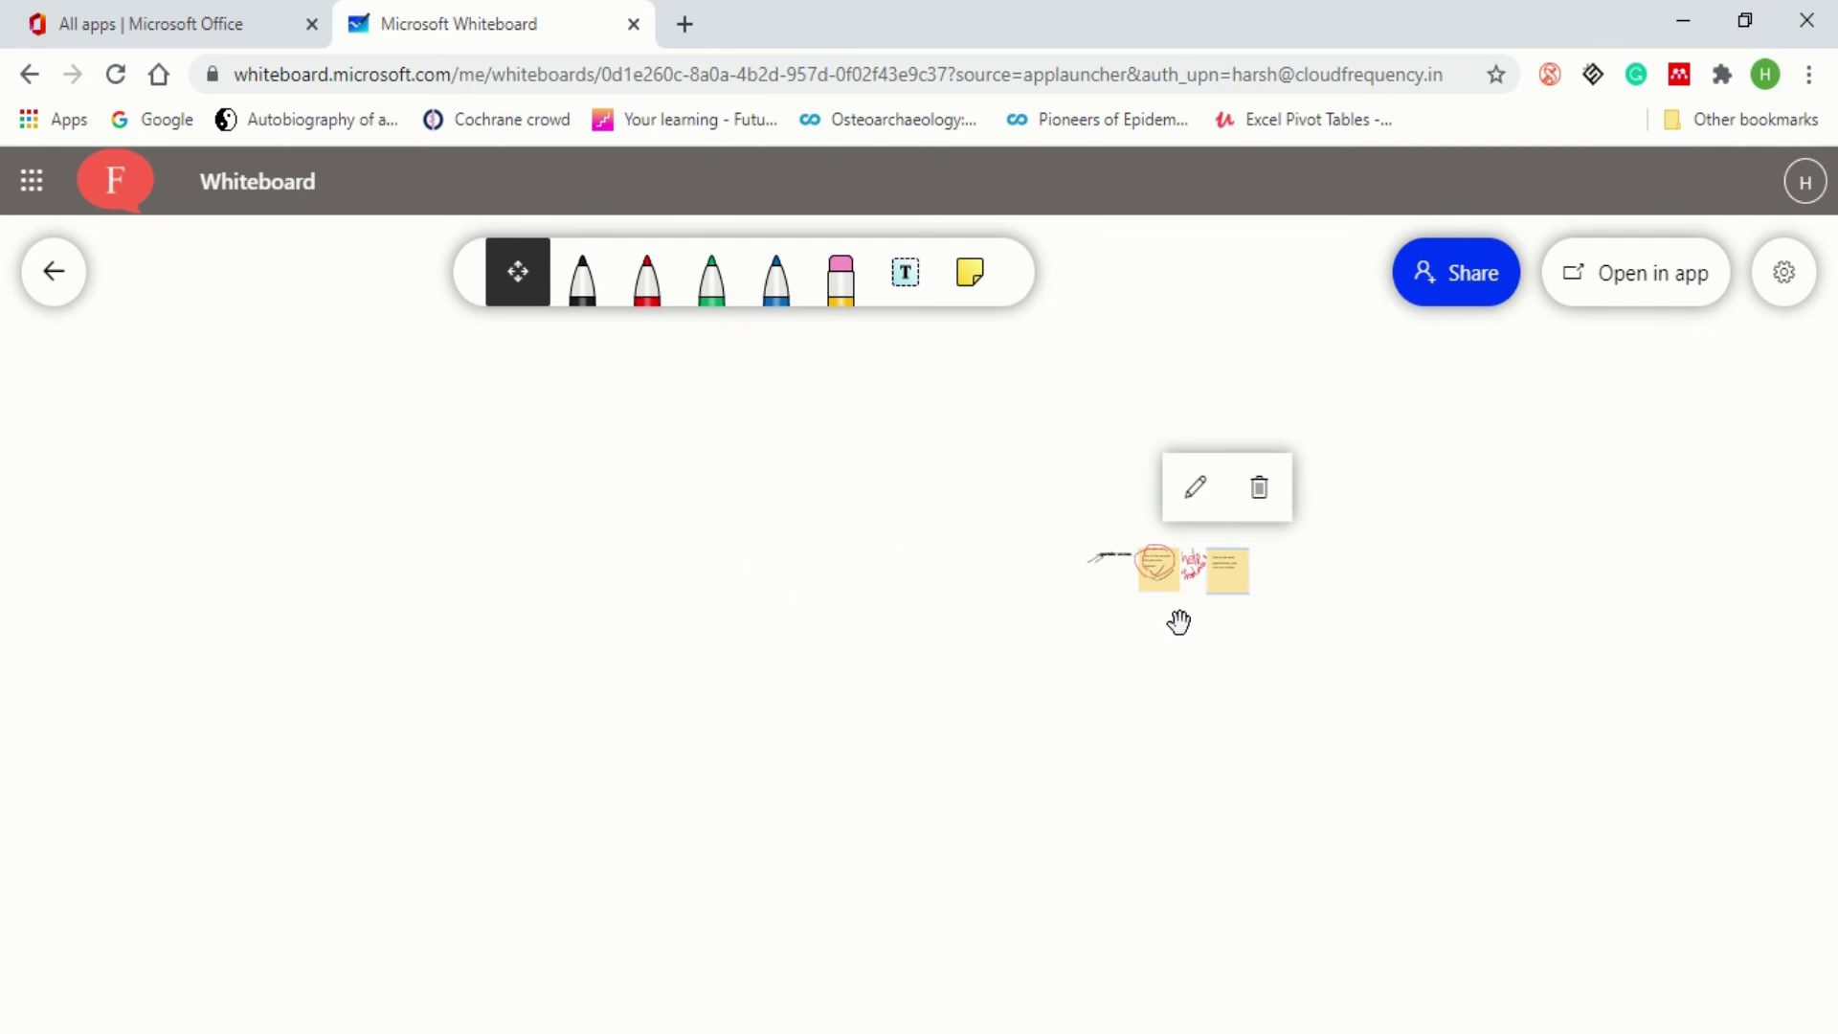
{"action": "scroll", "coordinate": [1180, 620], "scroll_direction": "up", "scroll_amount": 3}
{"action": "scroll", "coordinate": [1179, 621], "scroll_direction": "up", "scroll_amount": 4}
{"action": "left_click_drag", "start_coordinate": [1288, 484], "coordinate": [1269, 758]}
{"action": "scroll", "coordinate": [1211, 639], "scroll_direction": "up", "scroll_amount": 3}
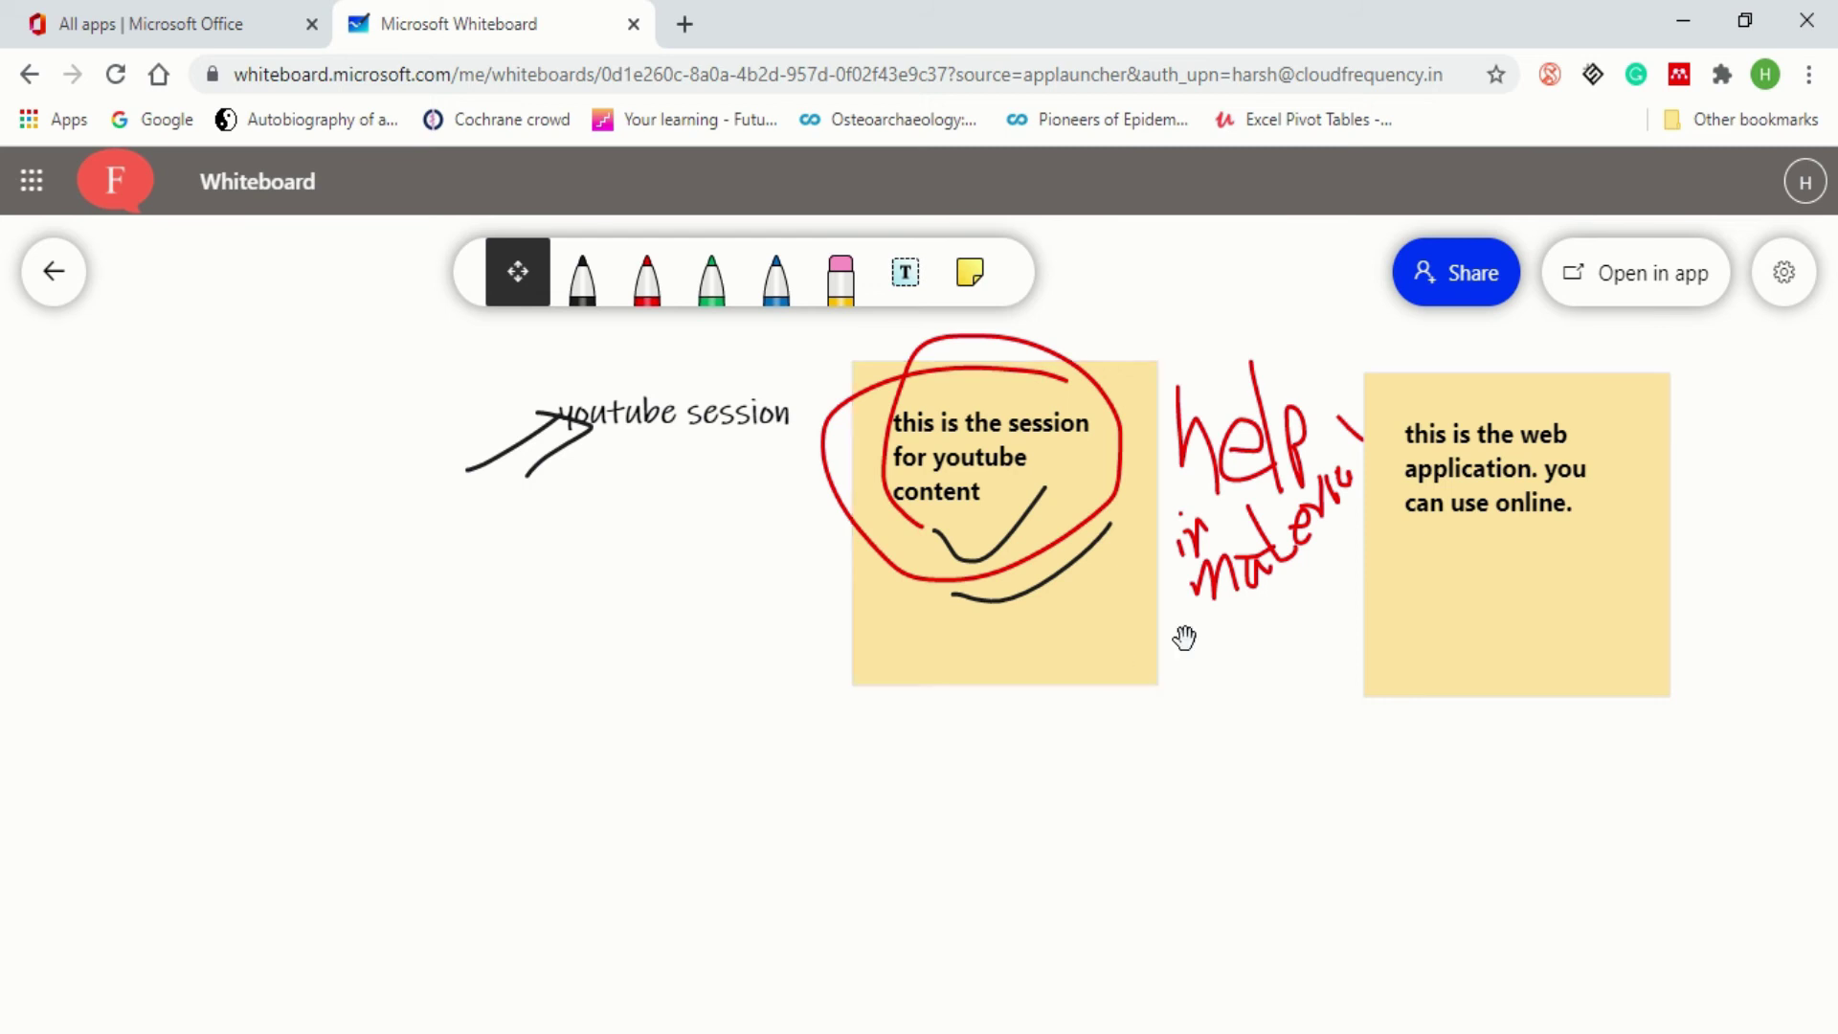
Choose to open the board in the app, get the Windows app and allow its Microsoft Store page to open
{"action": "left_click", "coordinate": [1653, 281]}
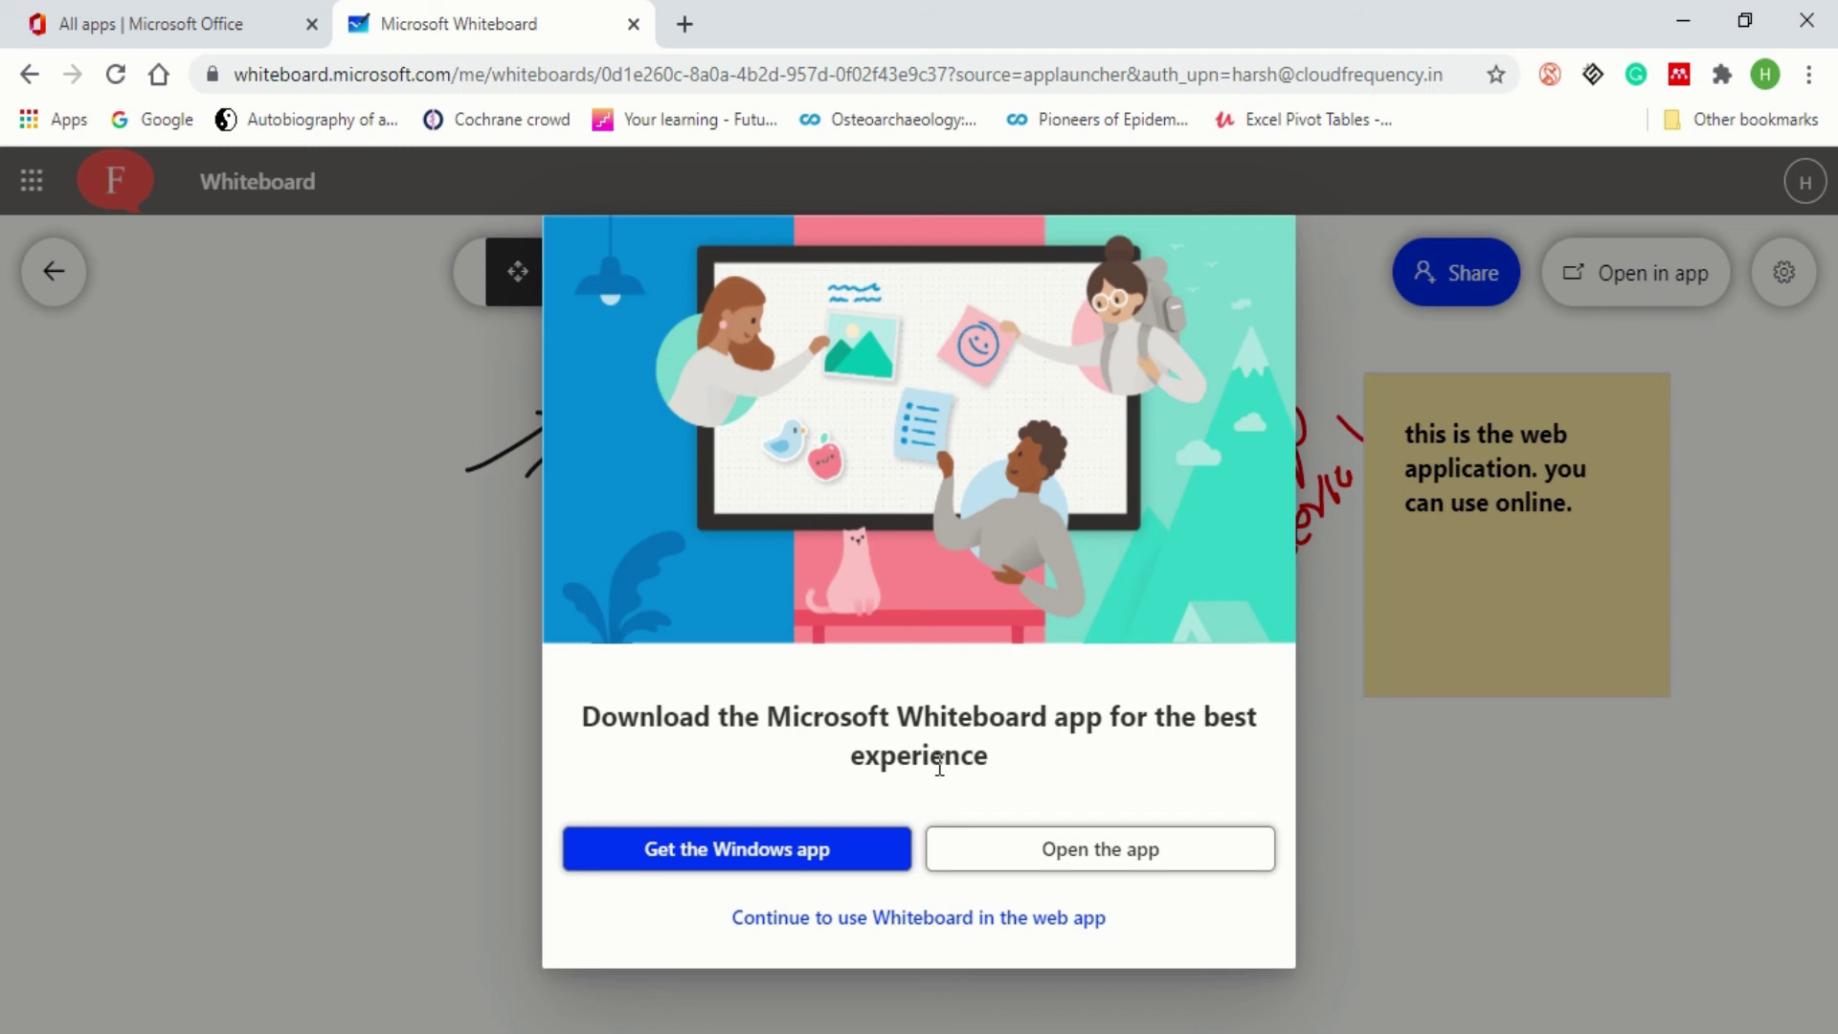
{"action": "left_click", "coordinate": [661, 855]}
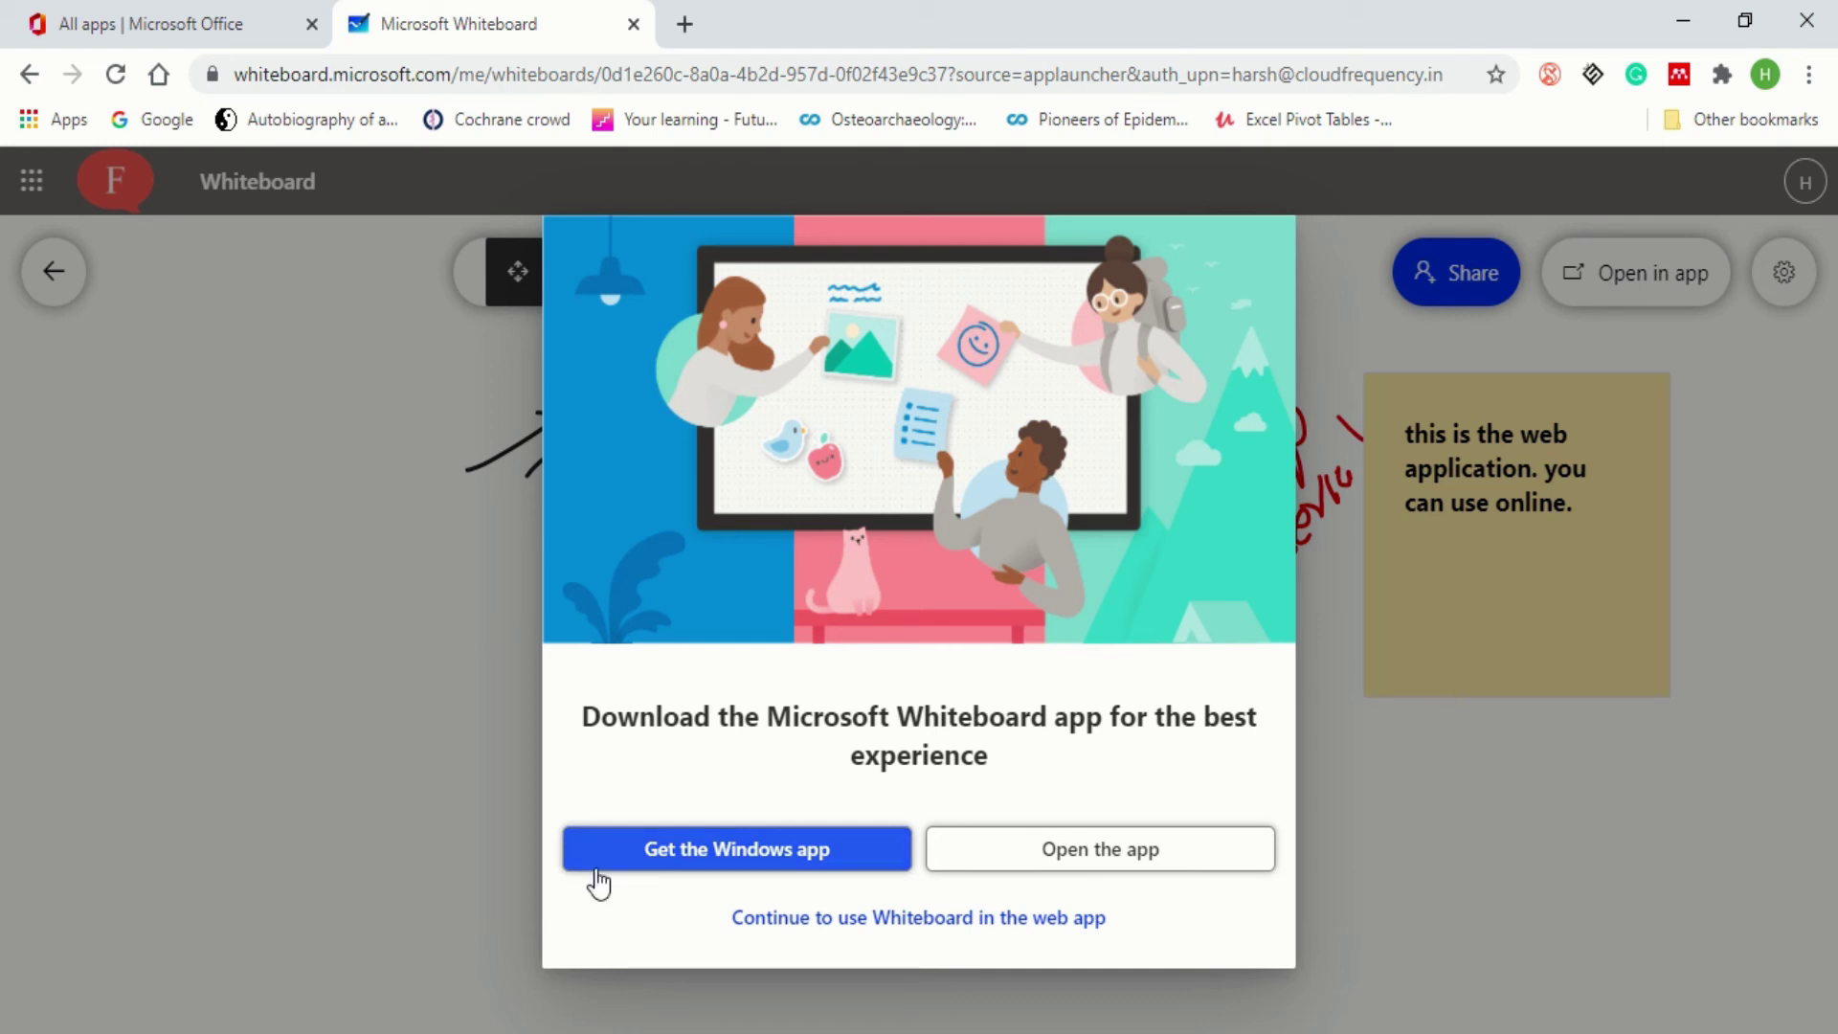
{"action": "left_click", "coordinate": [673, 852]}
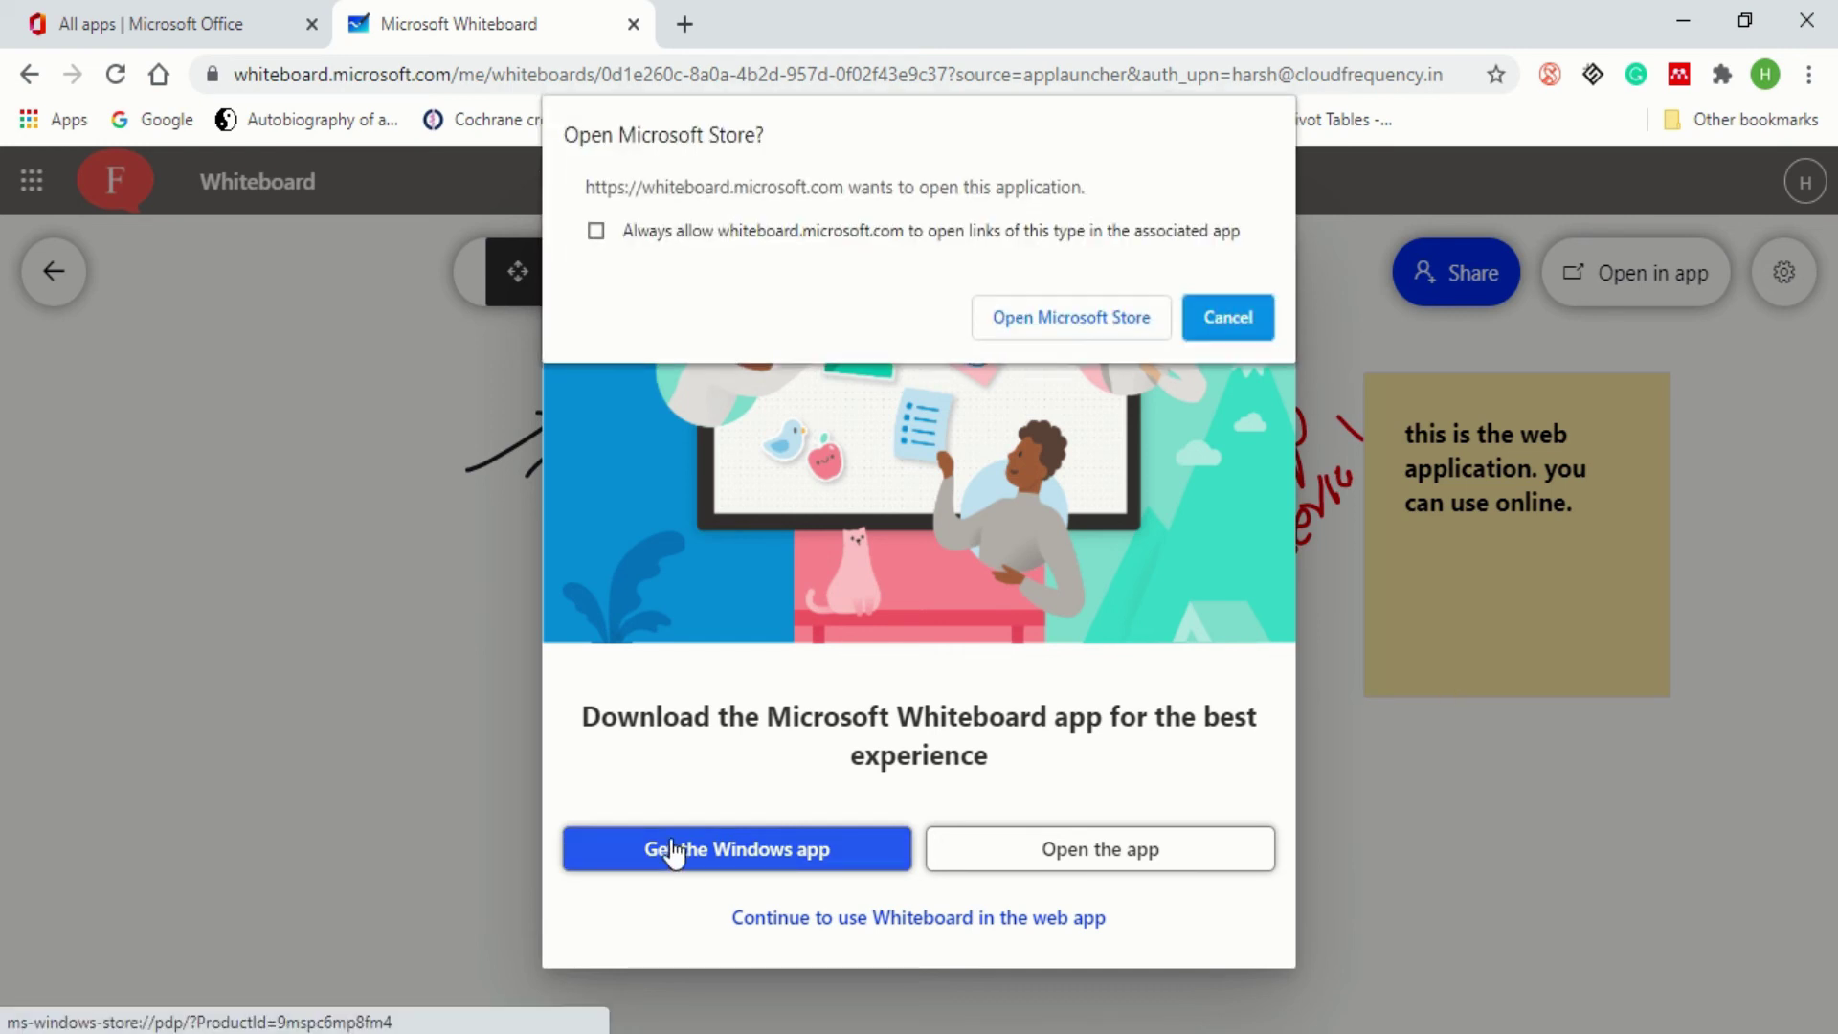
{"action": "left_click", "coordinate": [1142, 325]}
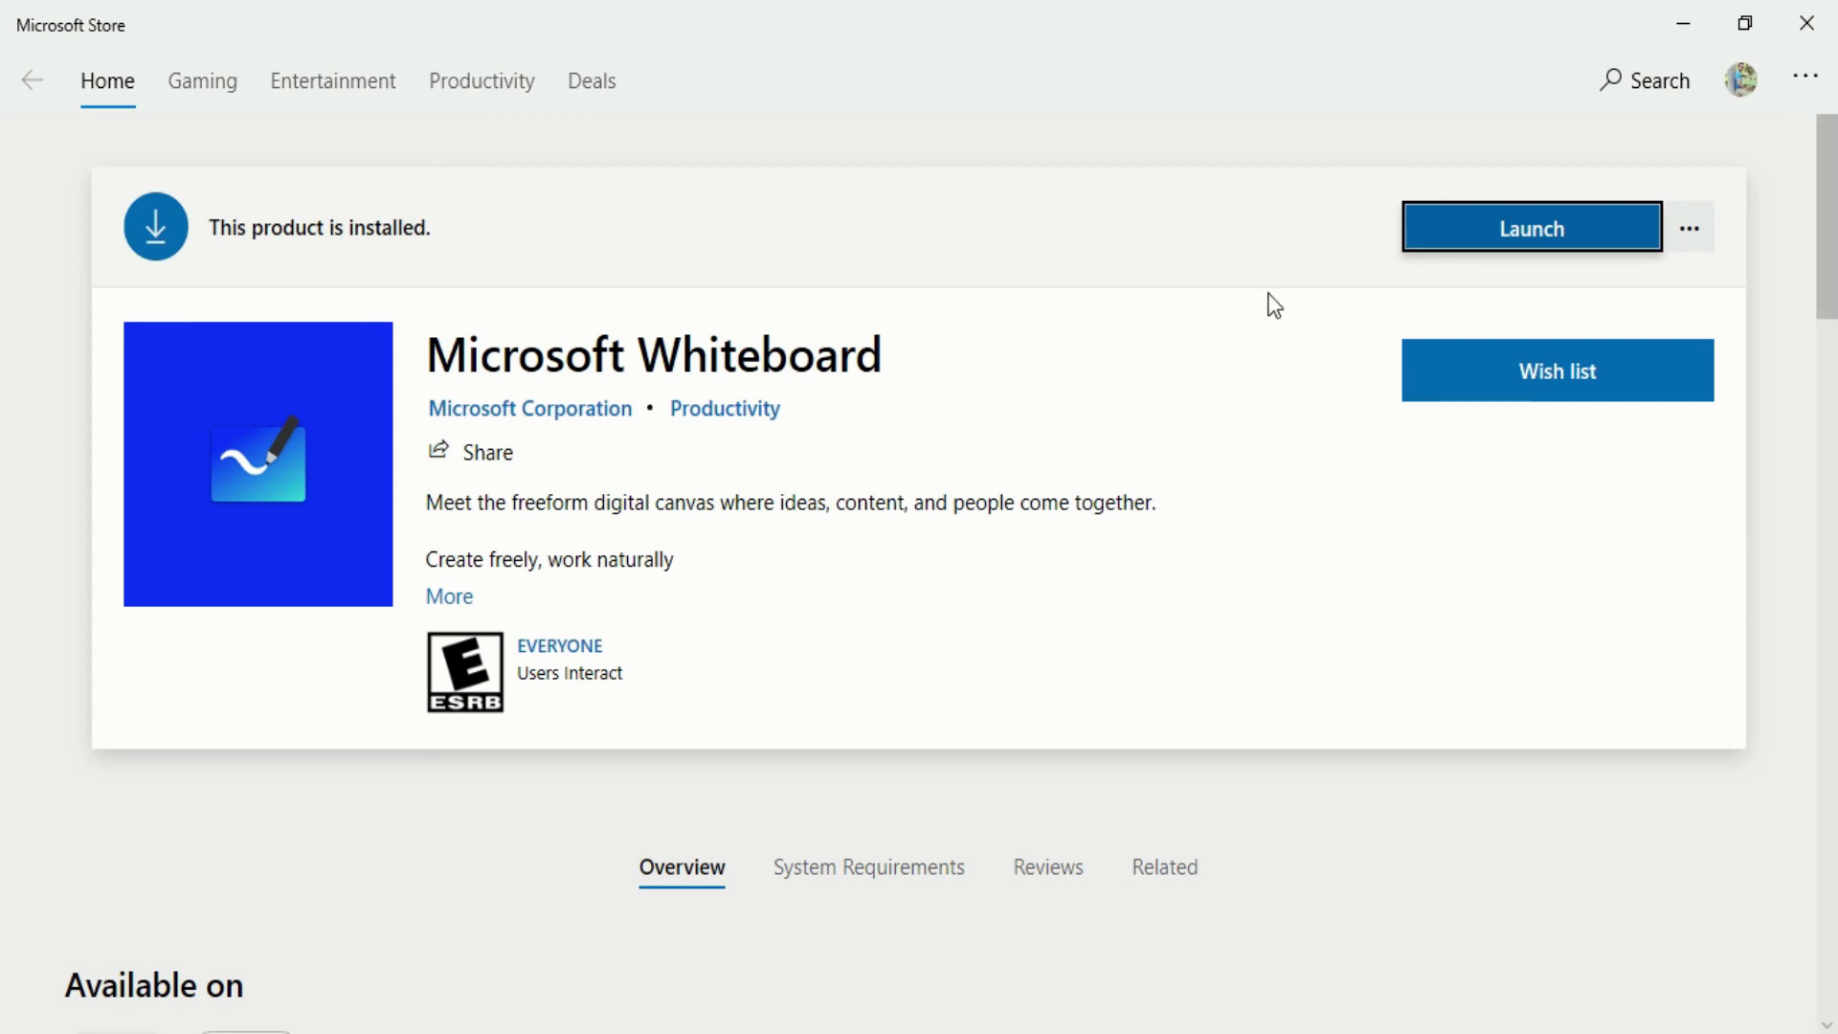
Launch the installed Microsoft Whiteboard app and bring up its inking tools on the blank board
{"action": "left_click", "coordinate": [1441, 245]}
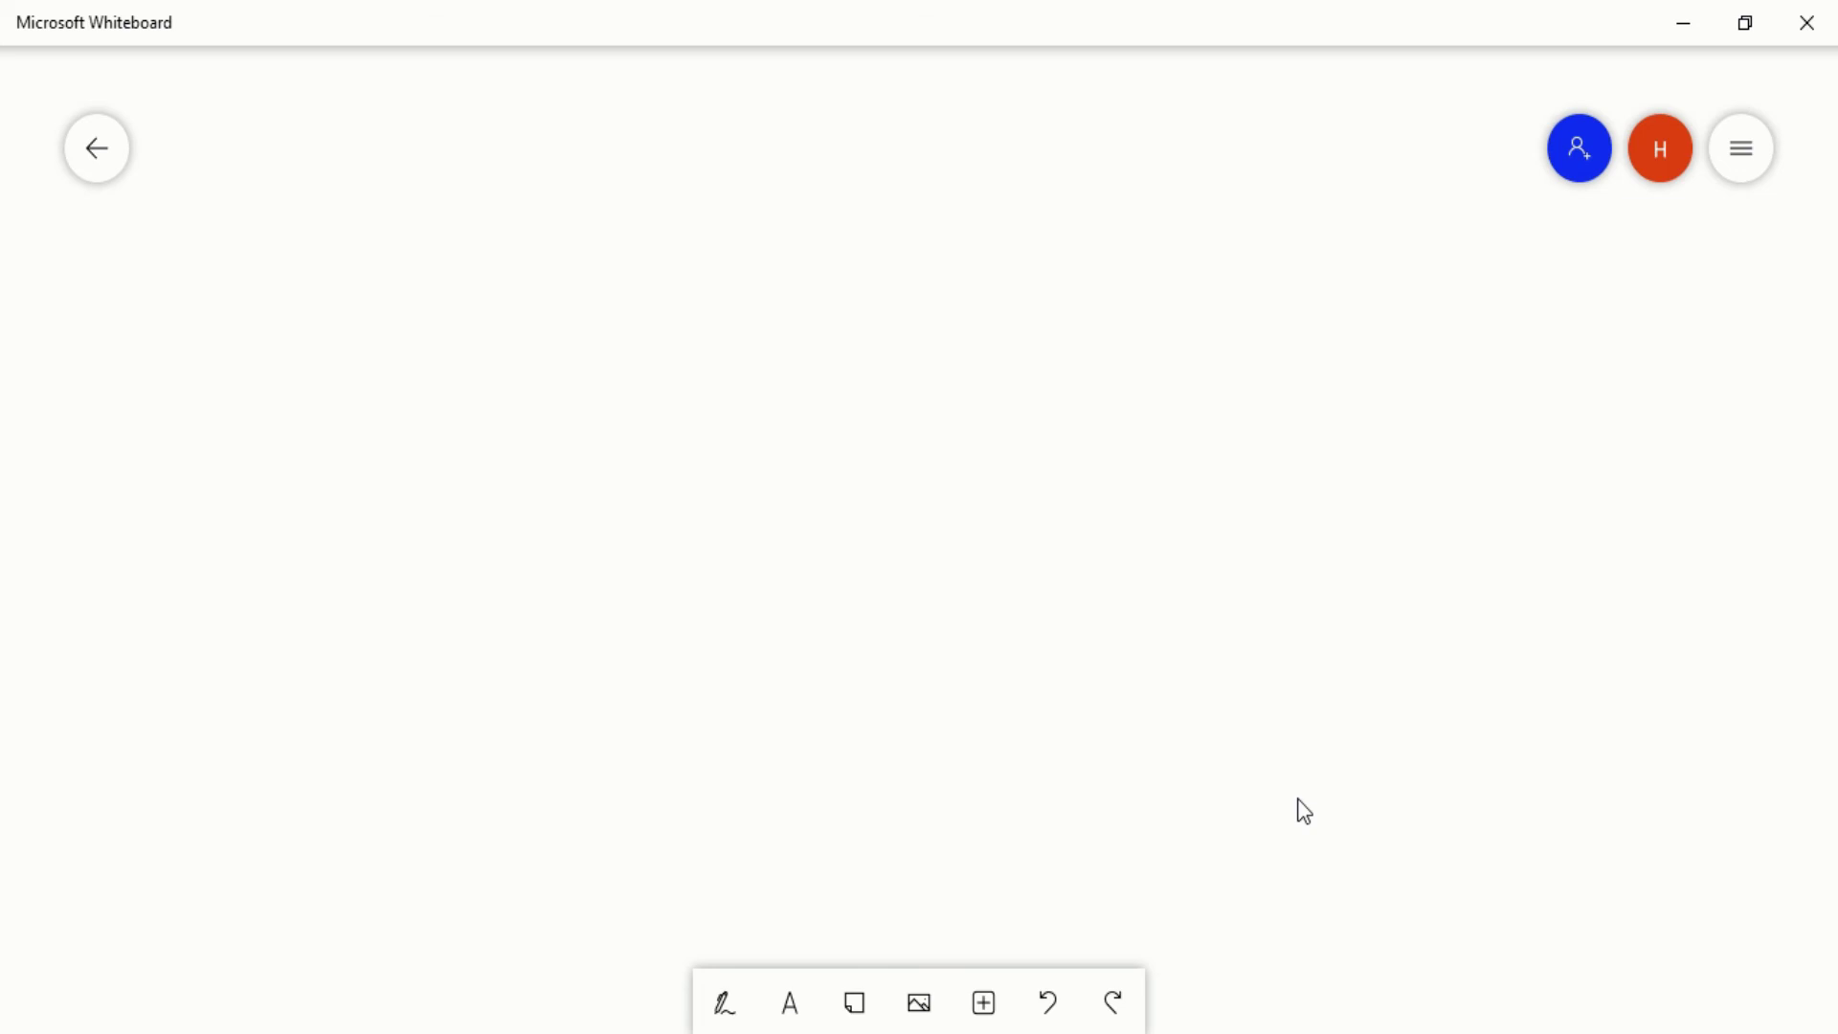
{"action": "left_click", "coordinate": [725, 1006]}
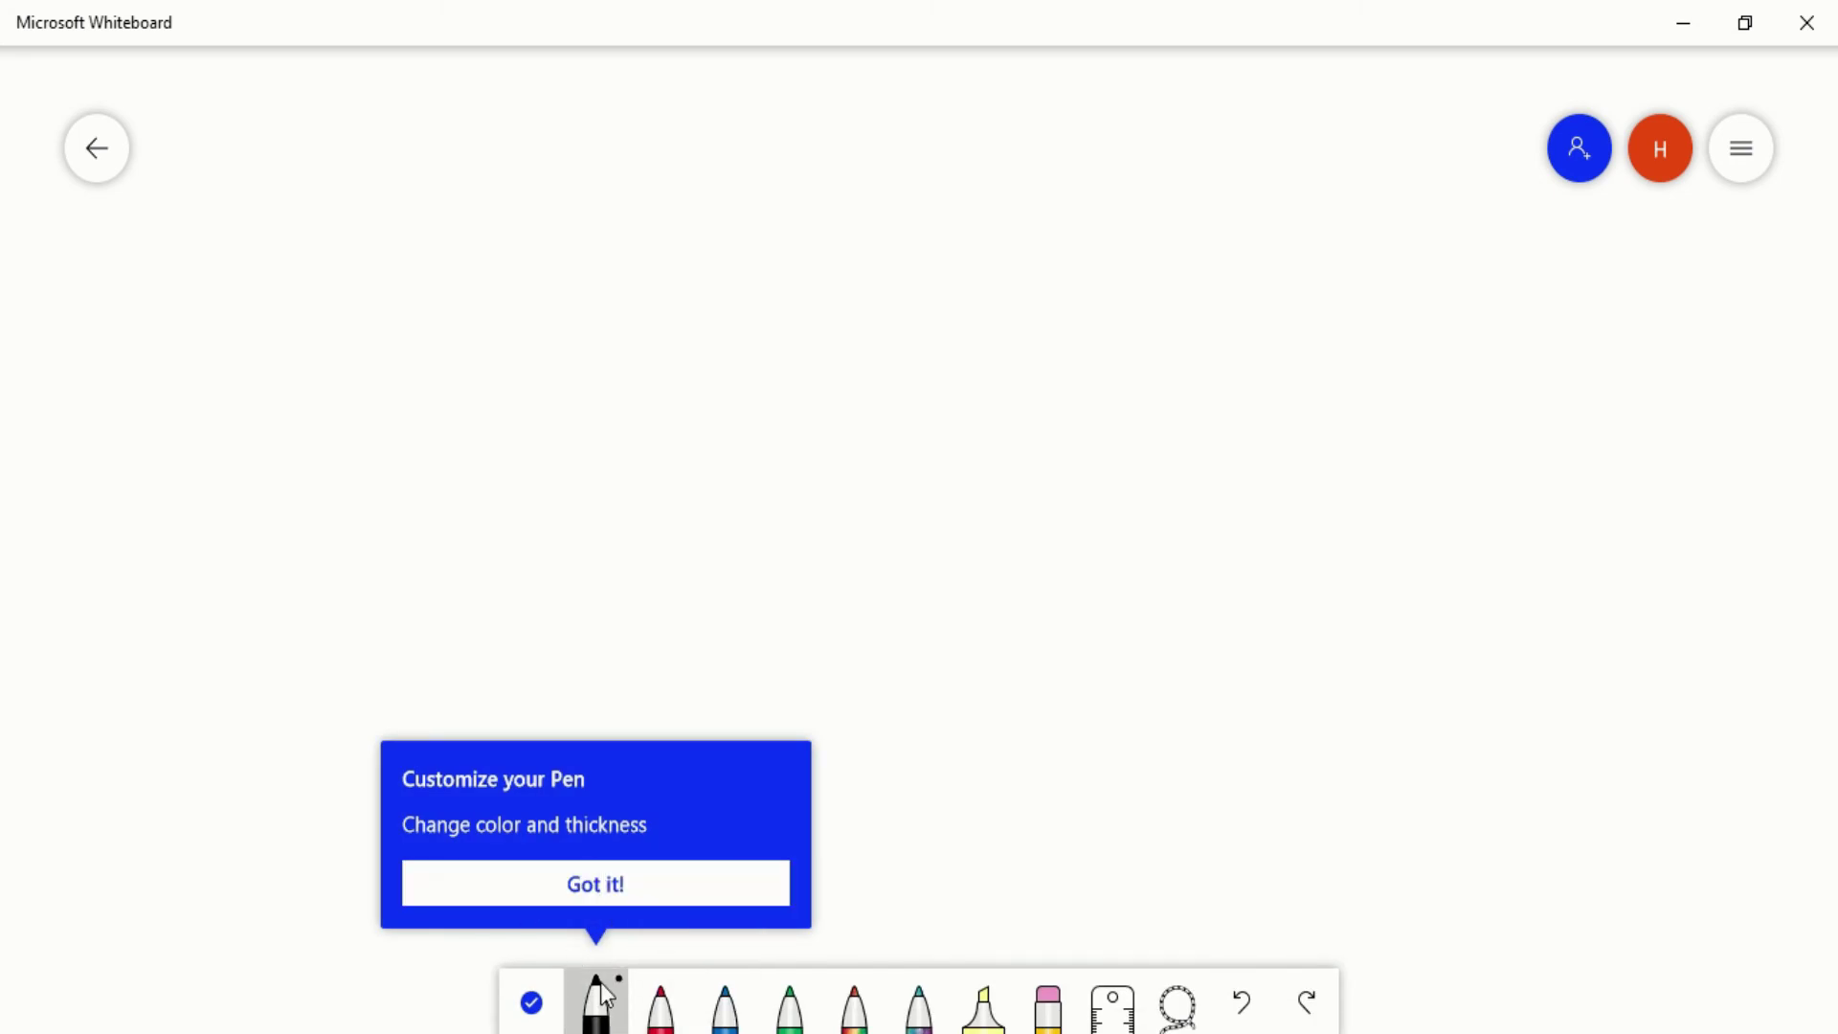
Dismiss the pen customization tip and draw a long, gently rising red line across the middle of the board
{"action": "left_click", "coordinate": [586, 881]}
{"action": "left_click", "coordinate": [661, 1005]}
{"action": "left_click_drag", "start_coordinate": [552, 504], "coordinate": [972, 462]}
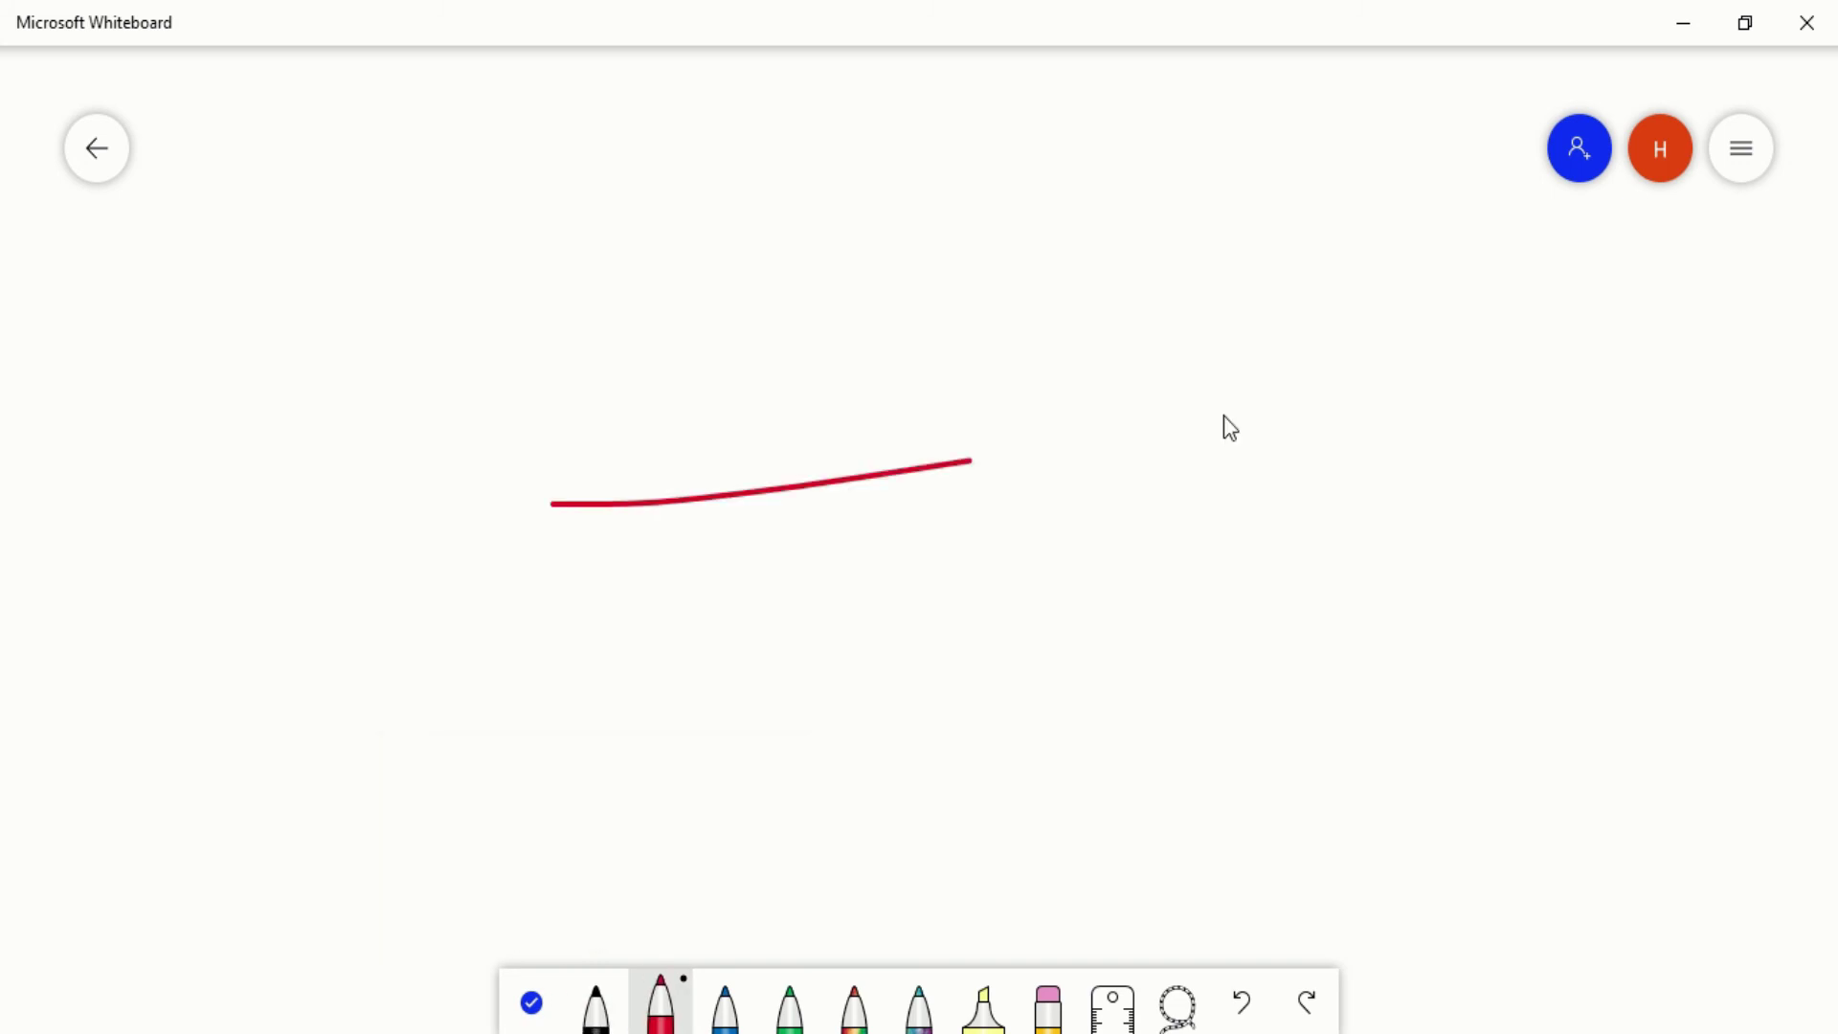
{"action": "left_click_drag", "start_coordinate": [1223, 415], "coordinate": [1350, 387]}
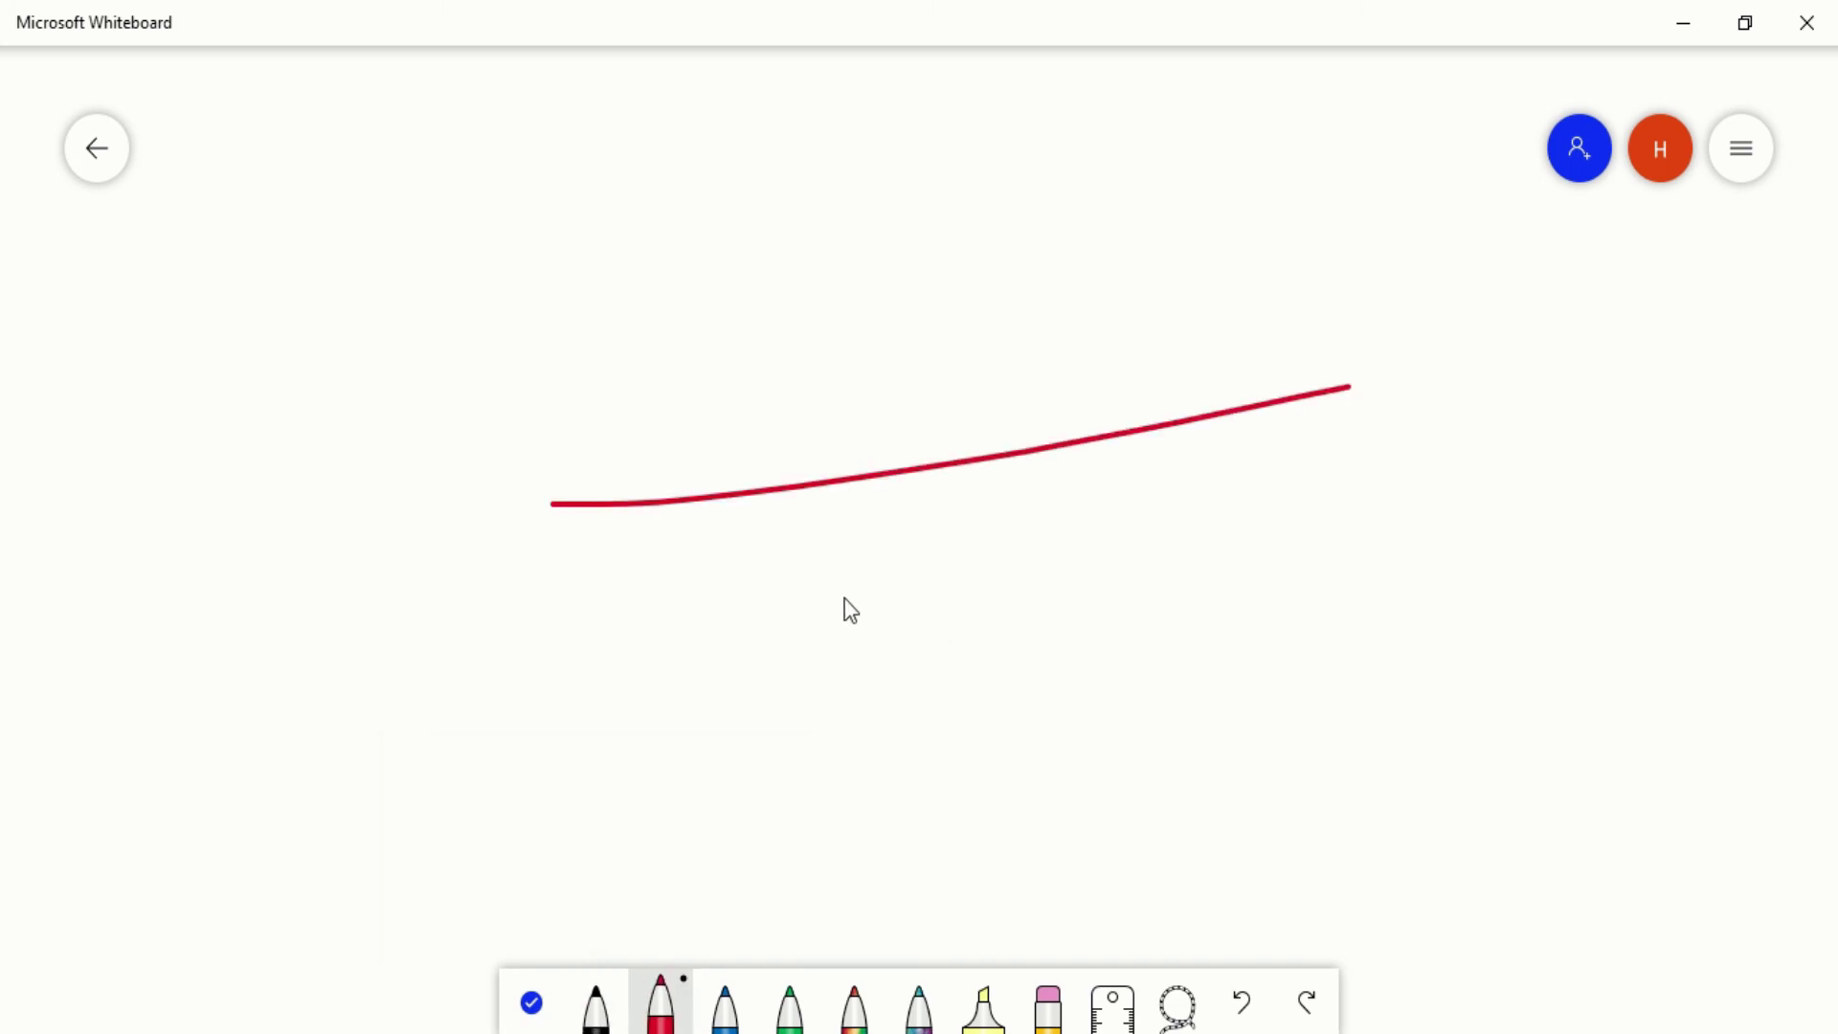
Draw a short, rising green line below the red line
{"action": "scroll", "coordinate": [886, 587], "scroll_direction": "up", "scroll_amount": 3}
{"action": "scroll", "coordinate": [928, 612], "scroll_direction": "up", "scroll_amount": 1}
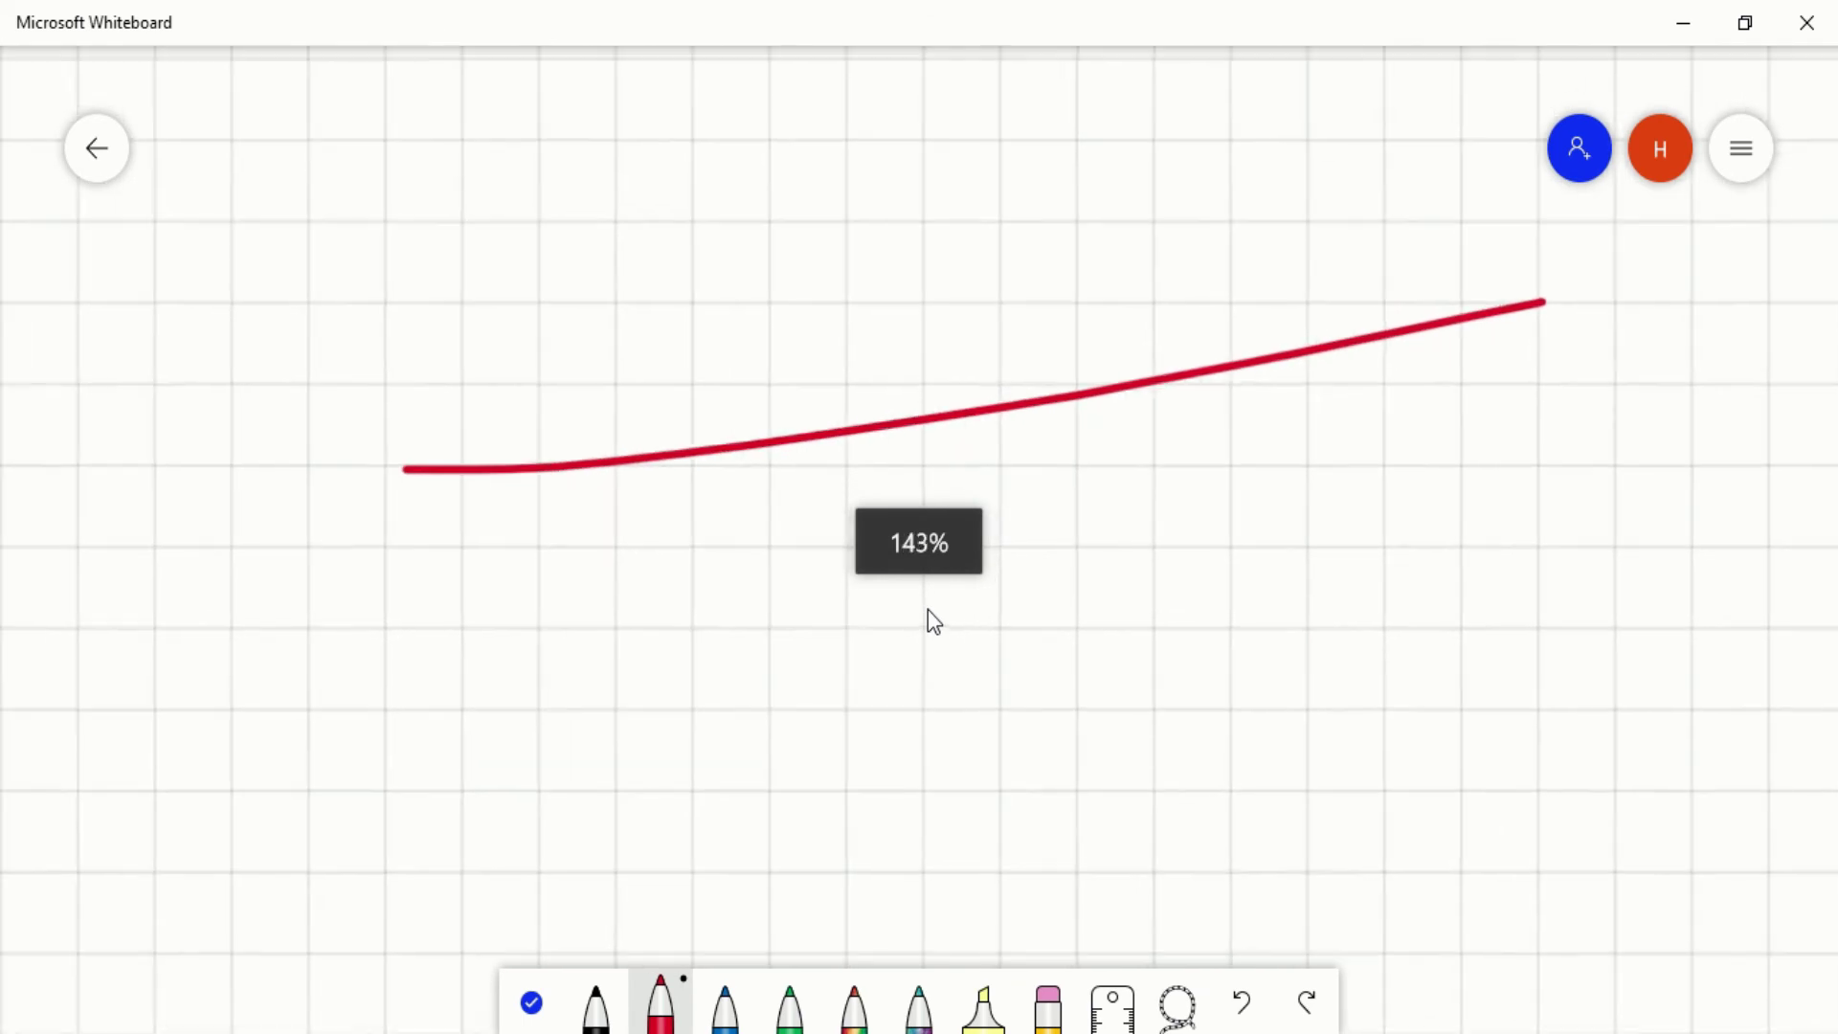
{"action": "scroll", "coordinate": [927, 613], "scroll_direction": "down", "scroll_amount": 4}
{"action": "scroll", "coordinate": [927, 613], "scroll_direction": "down", "scroll_amount": 2}
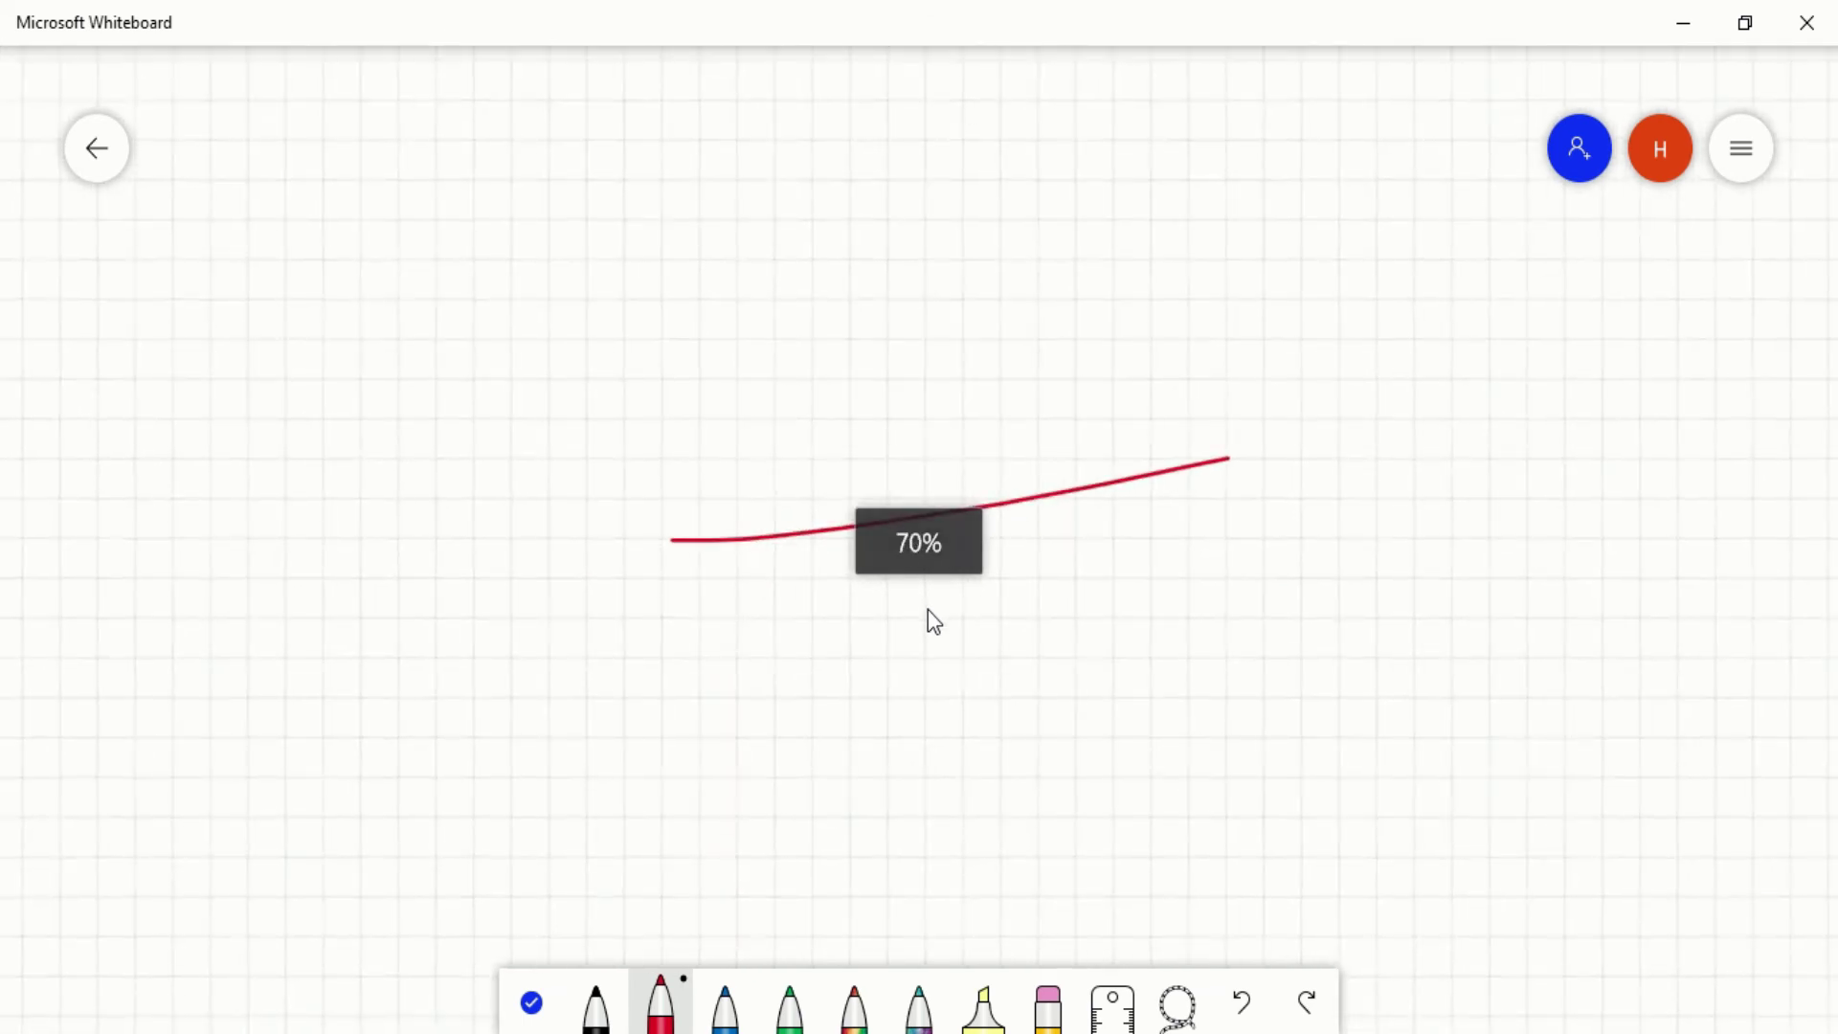
{"action": "left_click", "coordinate": [790, 1000]}
{"action": "left_click_drag", "start_coordinate": [892, 685], "coordinate": [1114, 629]}
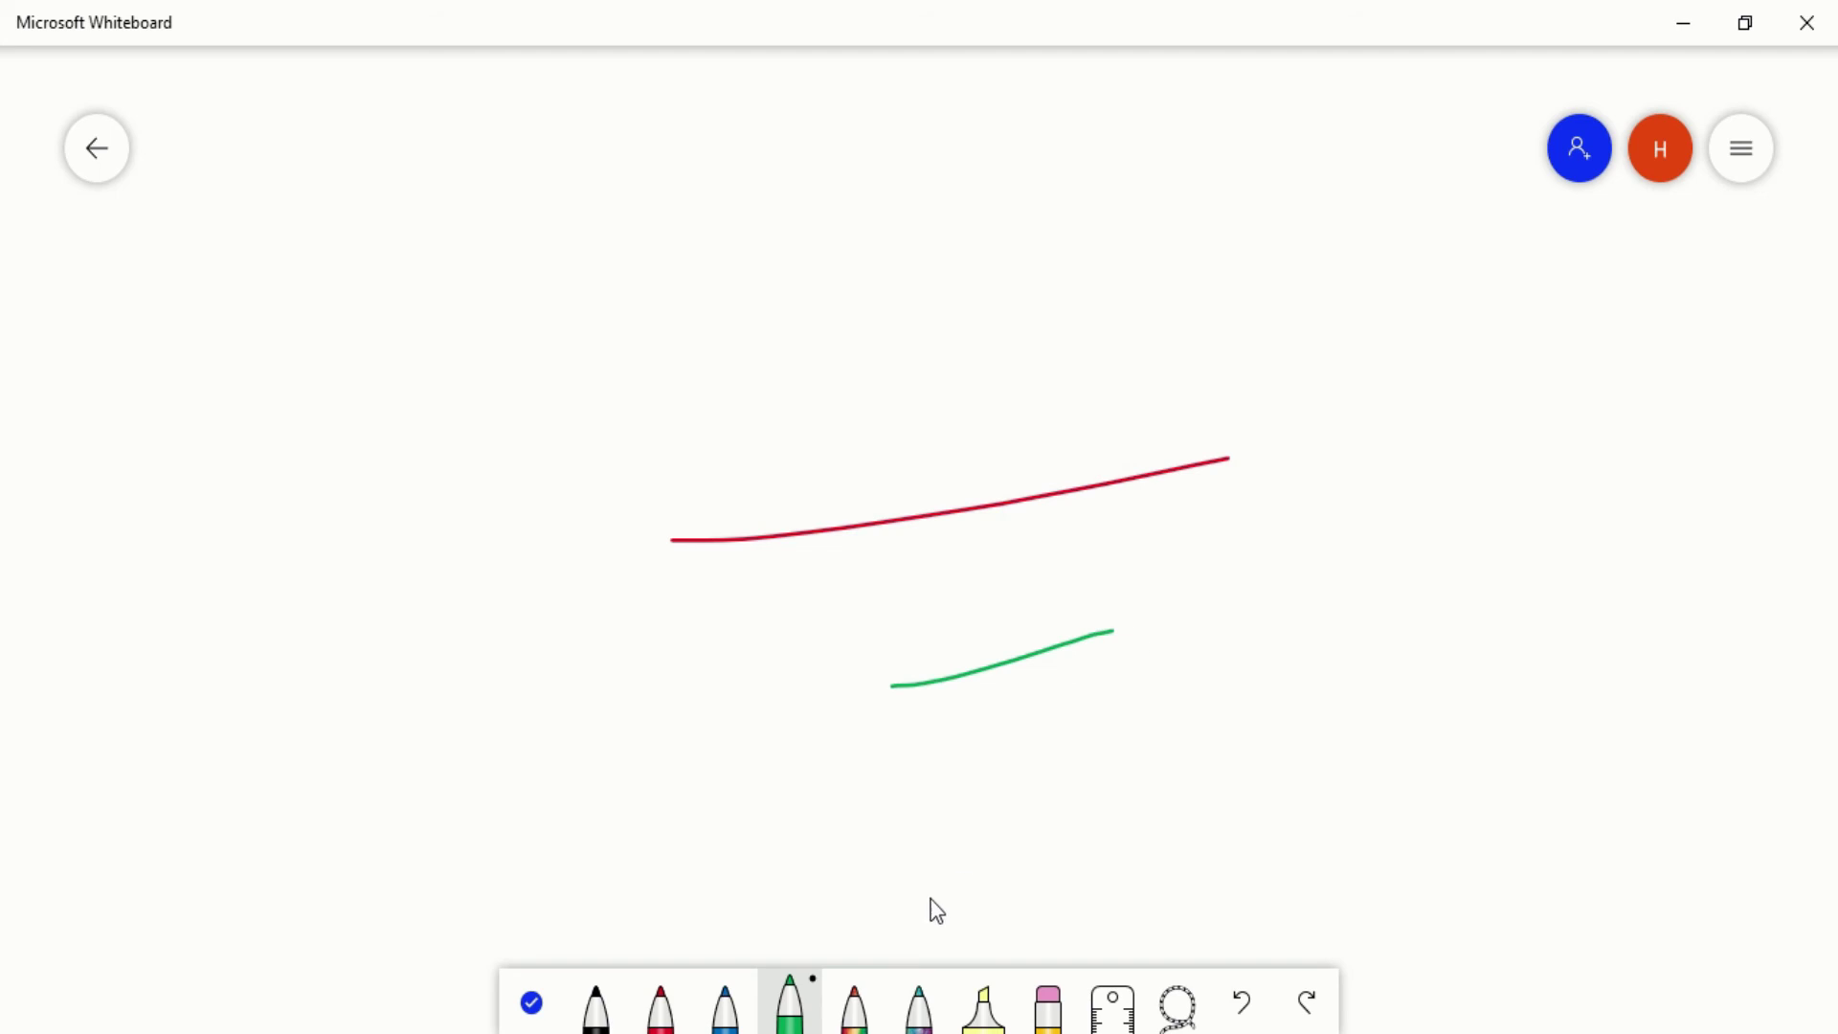
Draw large looping scribbles over the lines with the rainbow pen and the blue-purple multicolour pen
{"action": "left_click", "coordinate": [854, 1004]}
{"action": "mouse_move", "coordinate": [804, 714]}
{"action": "left_mouse_down"}
{"action": "mouse_move", "coordinate": [1053, 644]}
{"action": "mouse_move", "coordinate": [1289, 706]}
{"action": "mouse_move", "coordinate": [980, 734]}
{"action": "mouse_move", "coordinate": [1206, 427]}
{"action": "mouse_move", "coordinate": [620, 498]}
{"action": "left_mouse_up"}
{"action": "mouse_move", "coordinate": [626, 366]}
{"action": "left_mouse_down"}
{"action": "mouse_move", "coordinate": [1141, 406]}
{"action": "mouse_move", "coordinate": [991, 579]}
{"action": "left_mouse_up"}
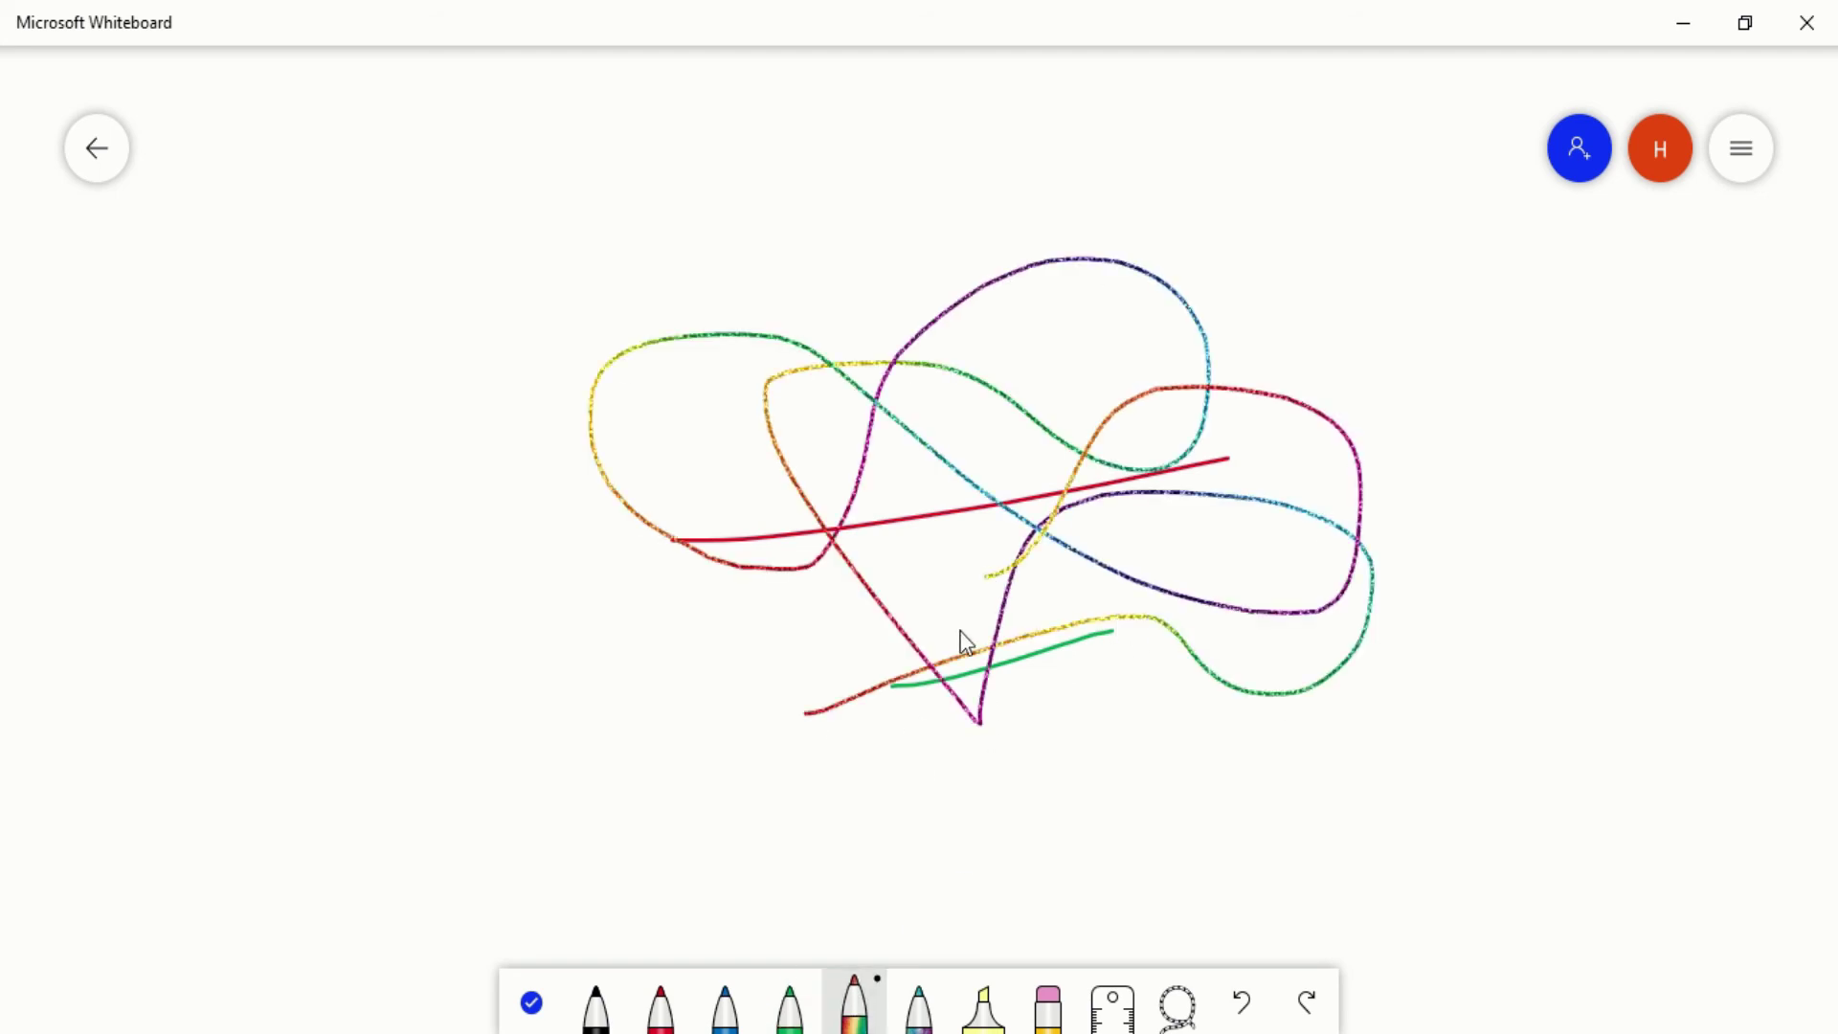
{"action": "left_click", "coordinate": [917, 1003]}
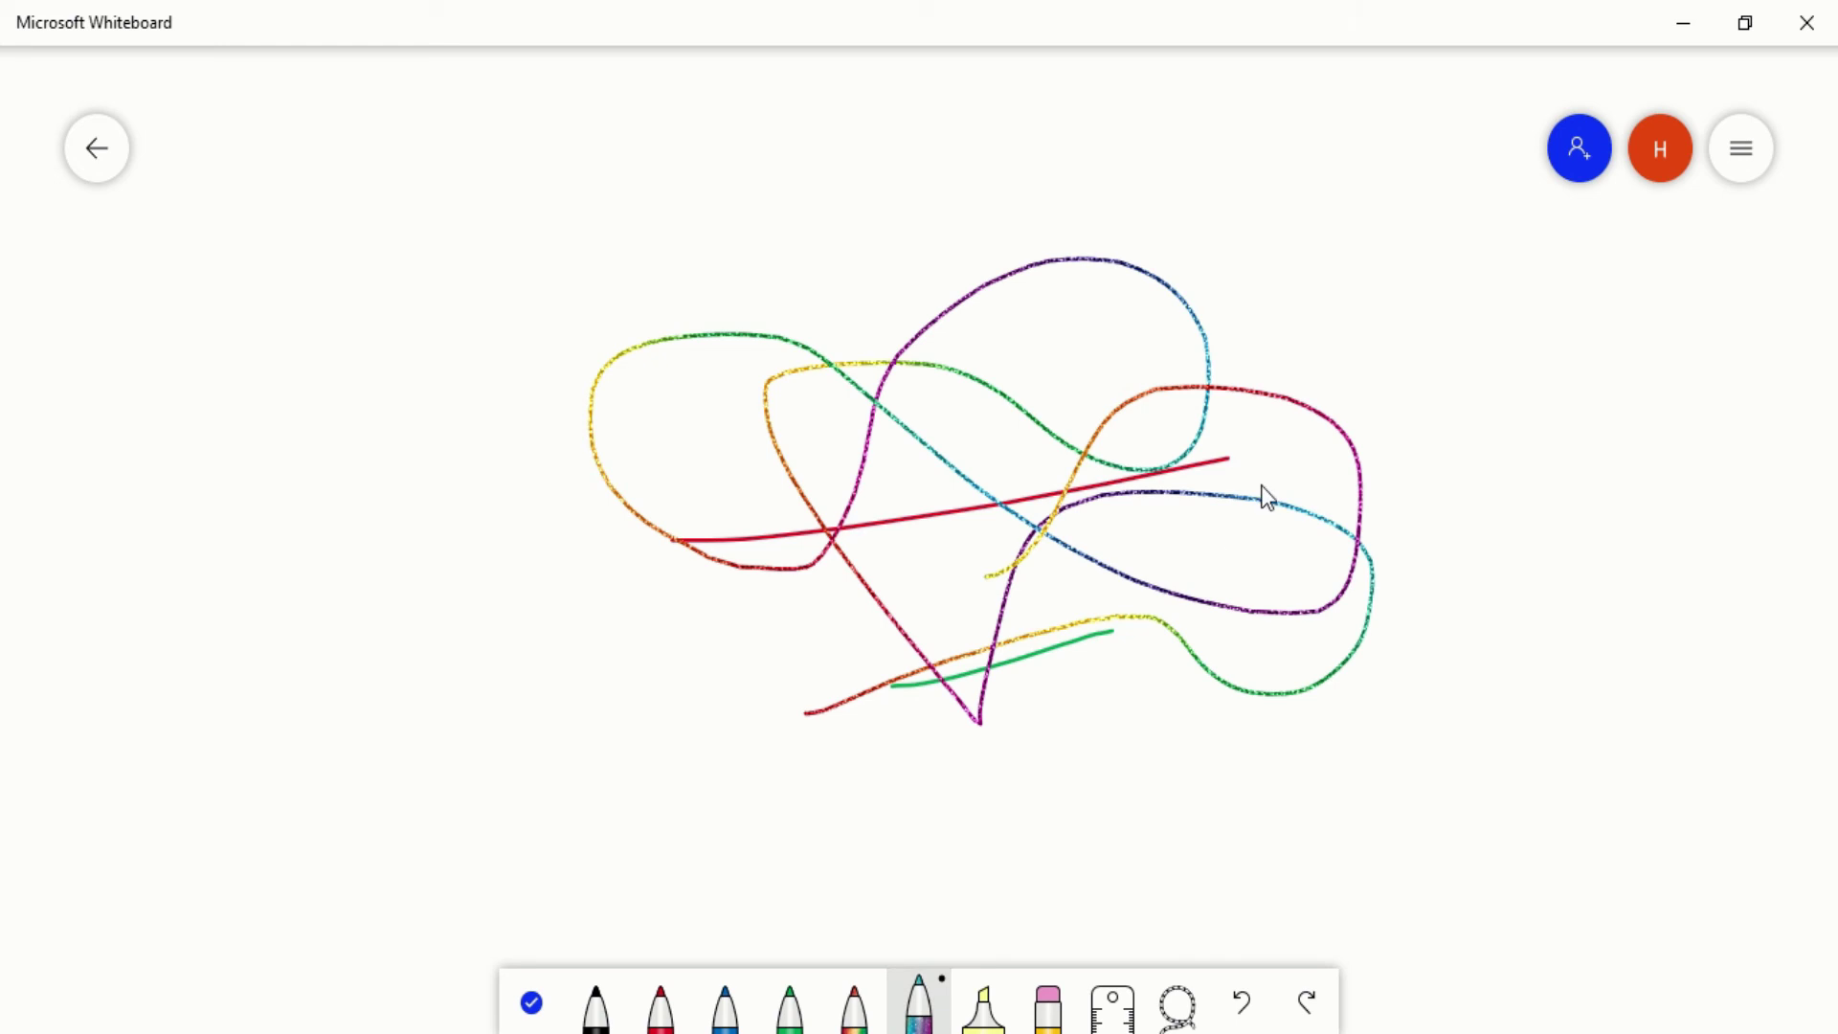
{"action": "mouse_move", "coordinate": [1261, 479]}
{"action": "left_mouse_down"}
{"action": "mouse_move", "coordinate": [1129, 316]}
{"action": "mouse_move", "coordinate": [917, 610]}
{"action": "mouse_move", "coordinate": [1260, 382]}
{"action": "mouse_move", "coordinate": [1216, 353]}
{"action": "left_mouse_up"}
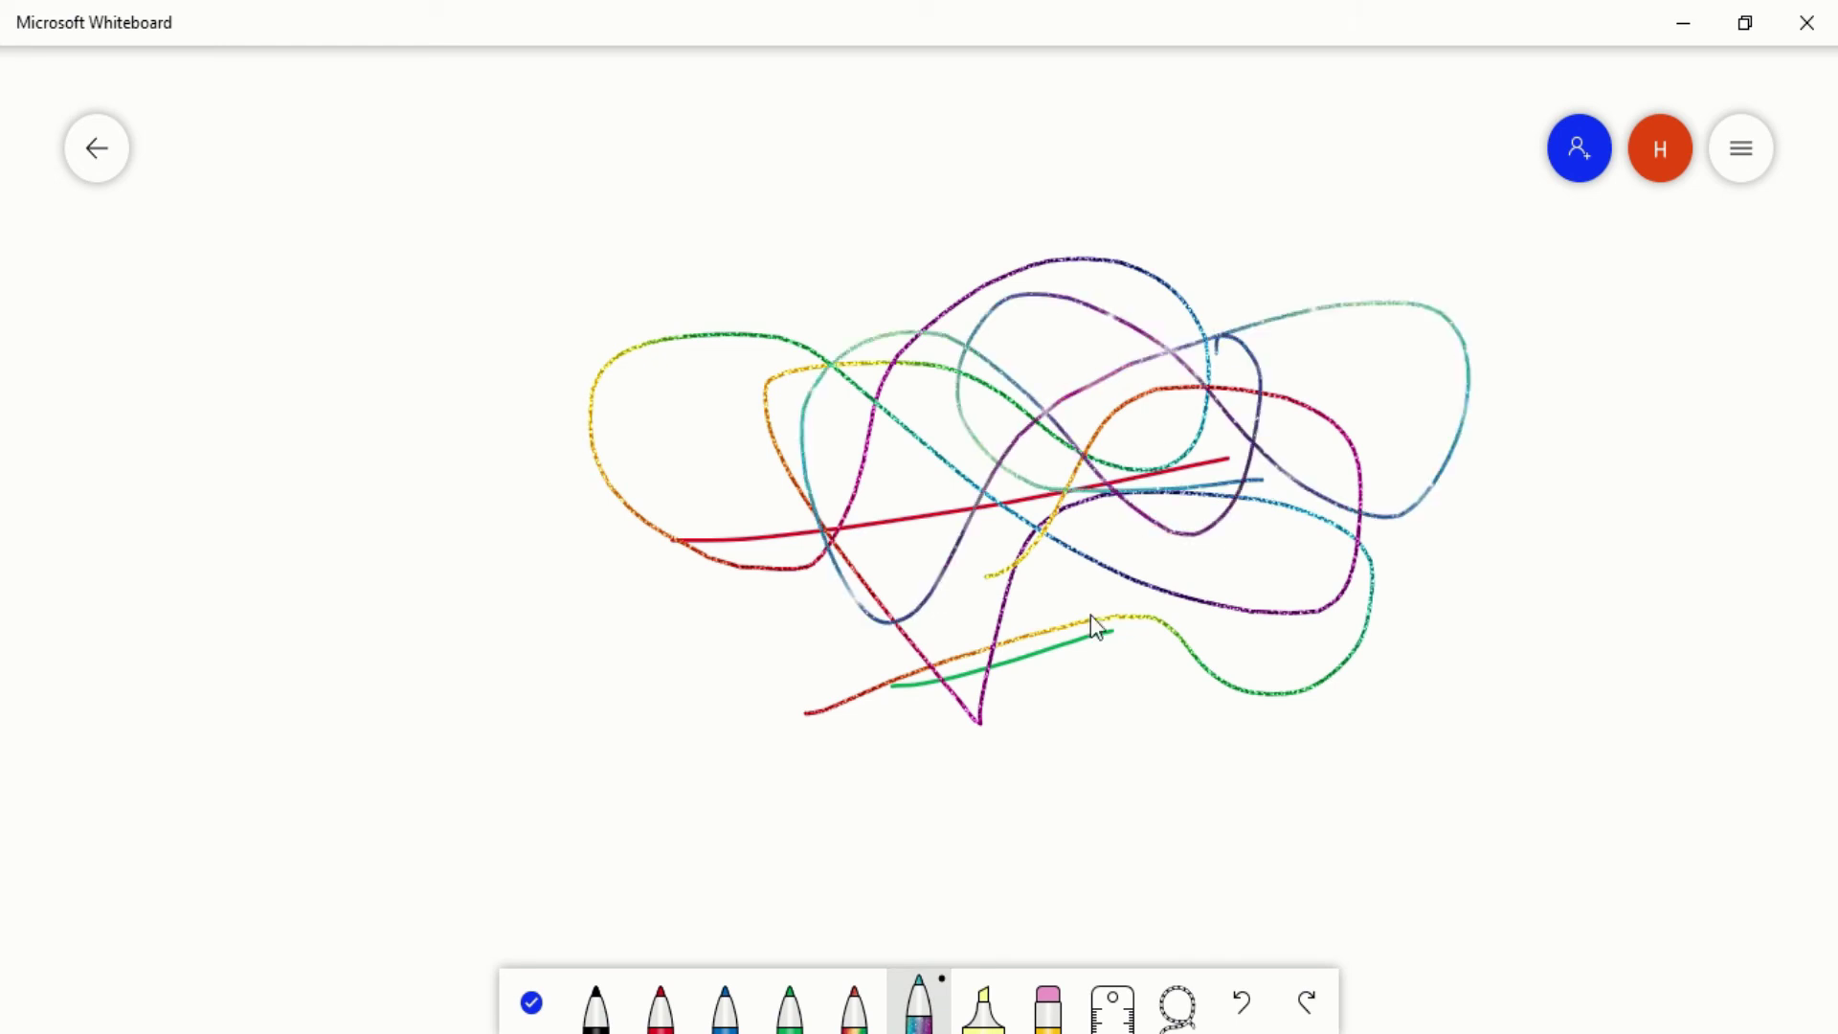
Draw a yellow highlighter zigzag left of the scribbles and erase a diagonal strip through the middle of the scribbles
{"action": "left_click", "coordinate": [967, 1013]}
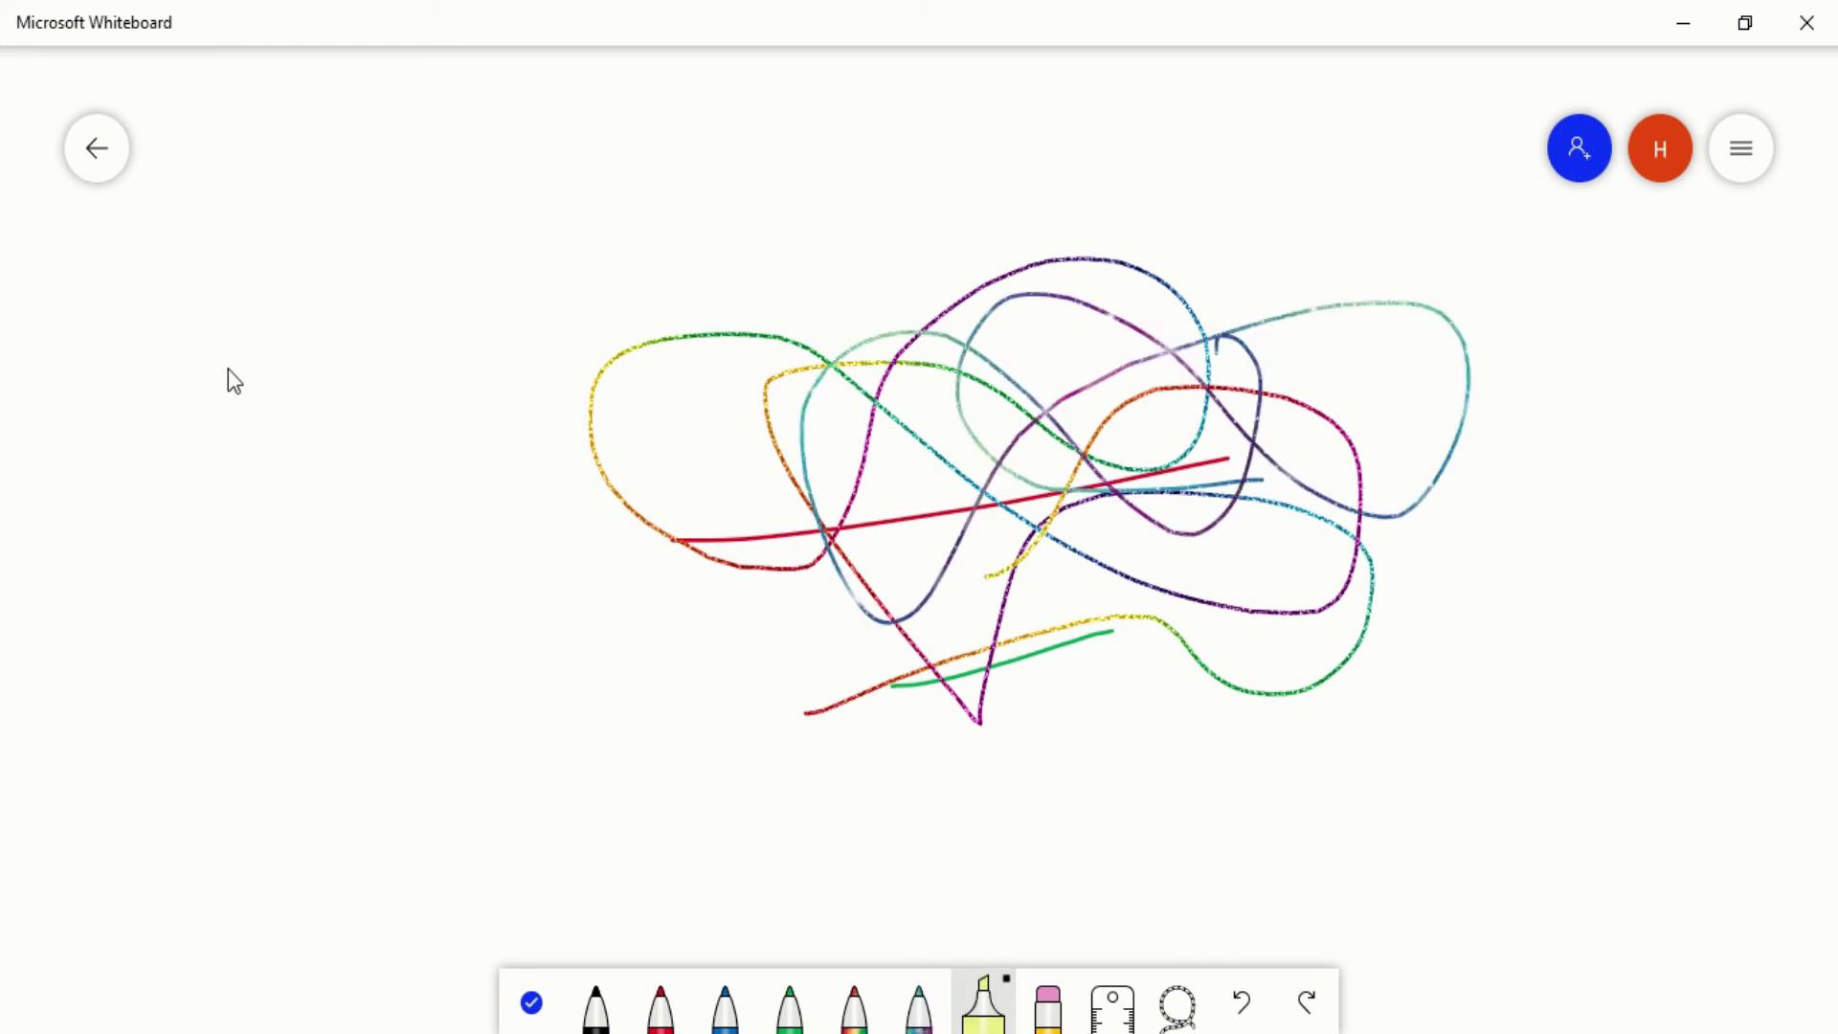
{"action": "mouse_move", "coordinate": [228, 371]}
{"action": "left_mouse_down"}
{"action": "mouse_move", "coordinate": [283, 234]}
{"action": "mouse_move", "coordinate": [335, 308]}
{"action": "mouse_move", "coordinate": [344, 285]}
{"action": "left_mouse_up"}
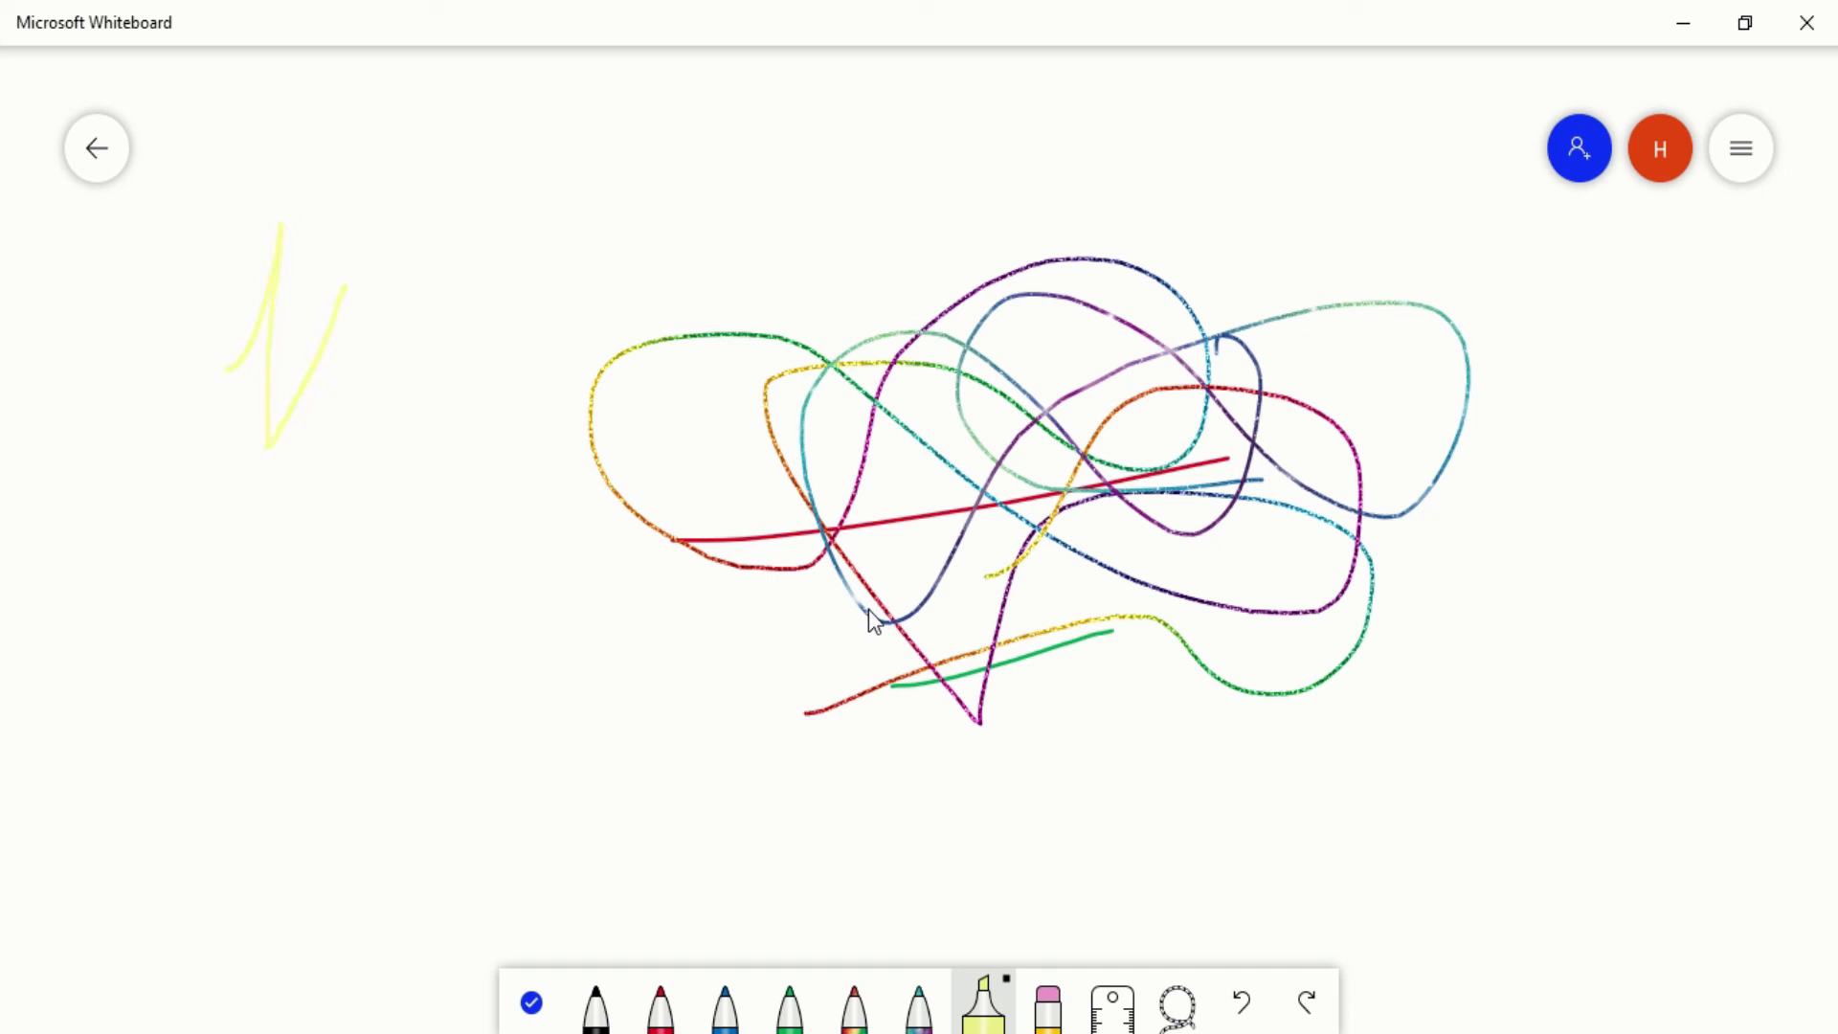
{"action": "left_click", "coordinate": [1058, 1007]}
{"action": "left_click_drag", "start_coordinate": [1099, 365], "coordinate": [907, 571]}
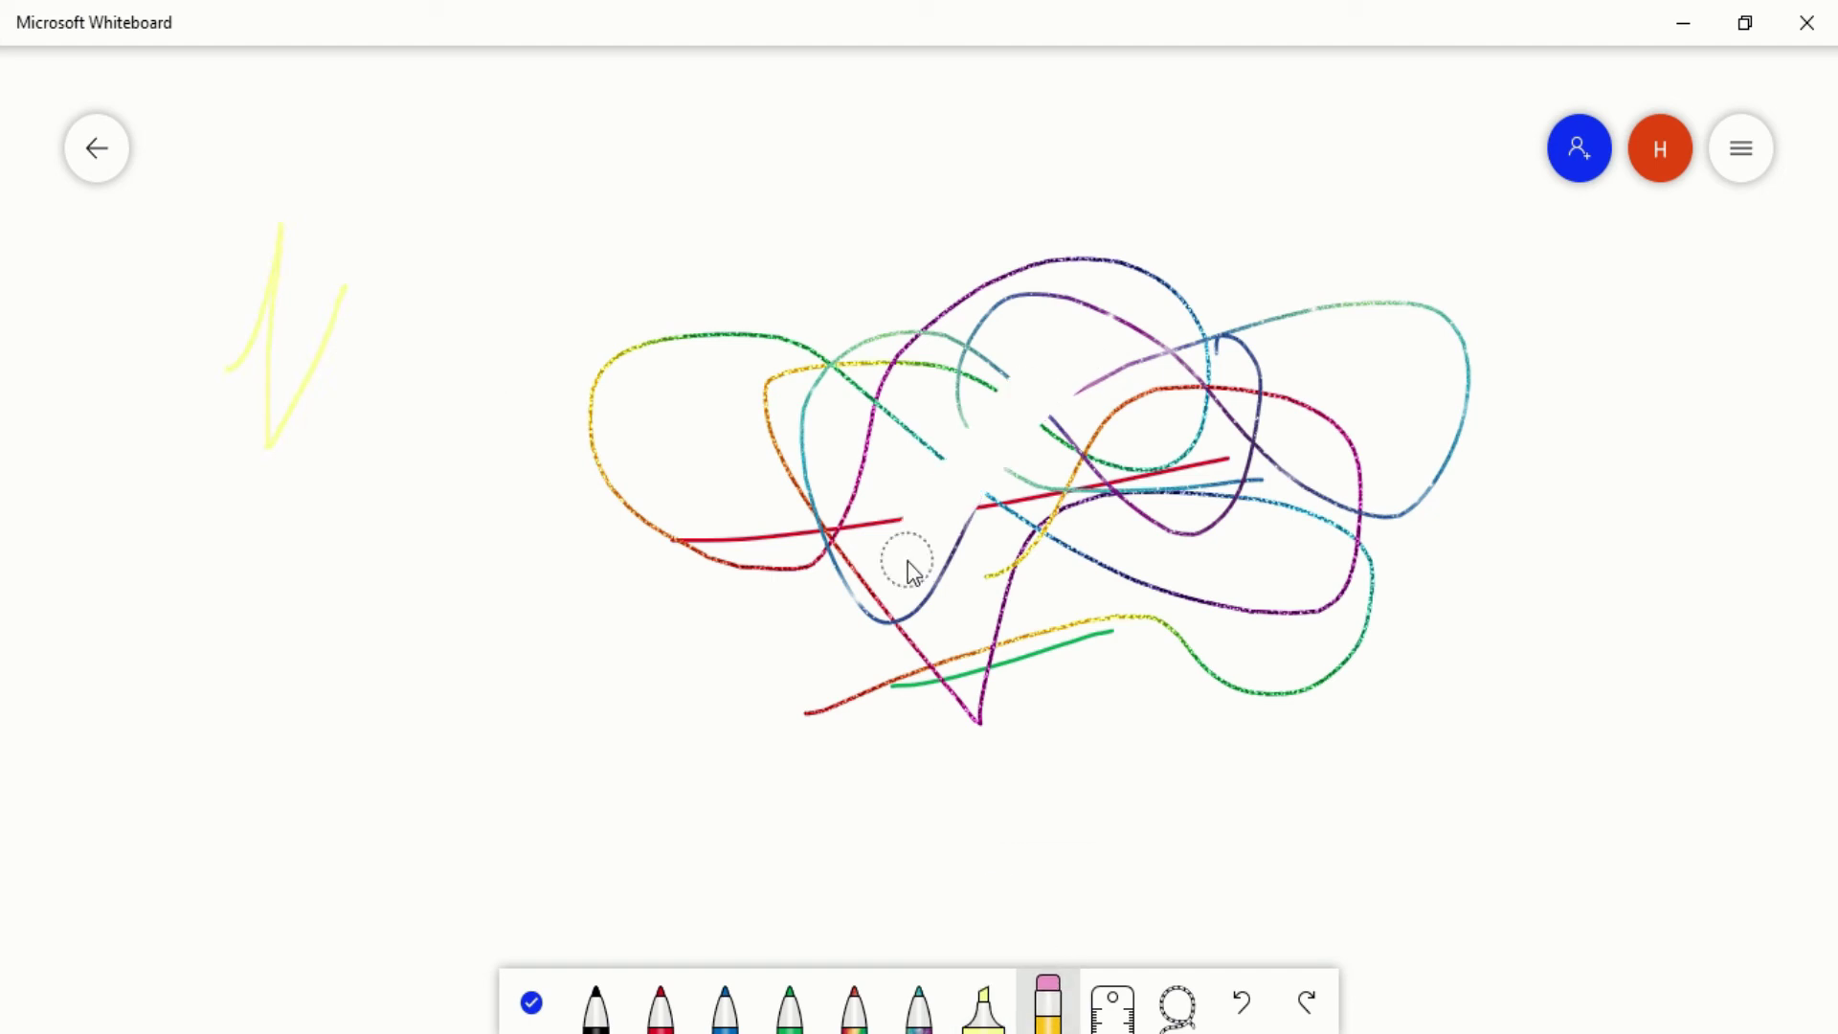
Show the ruler, tilt it to 44 degrees and draw a straight red line along its upper edge across the scribbles
{"action": "left_click", "coordinate": [1133, 1017]}
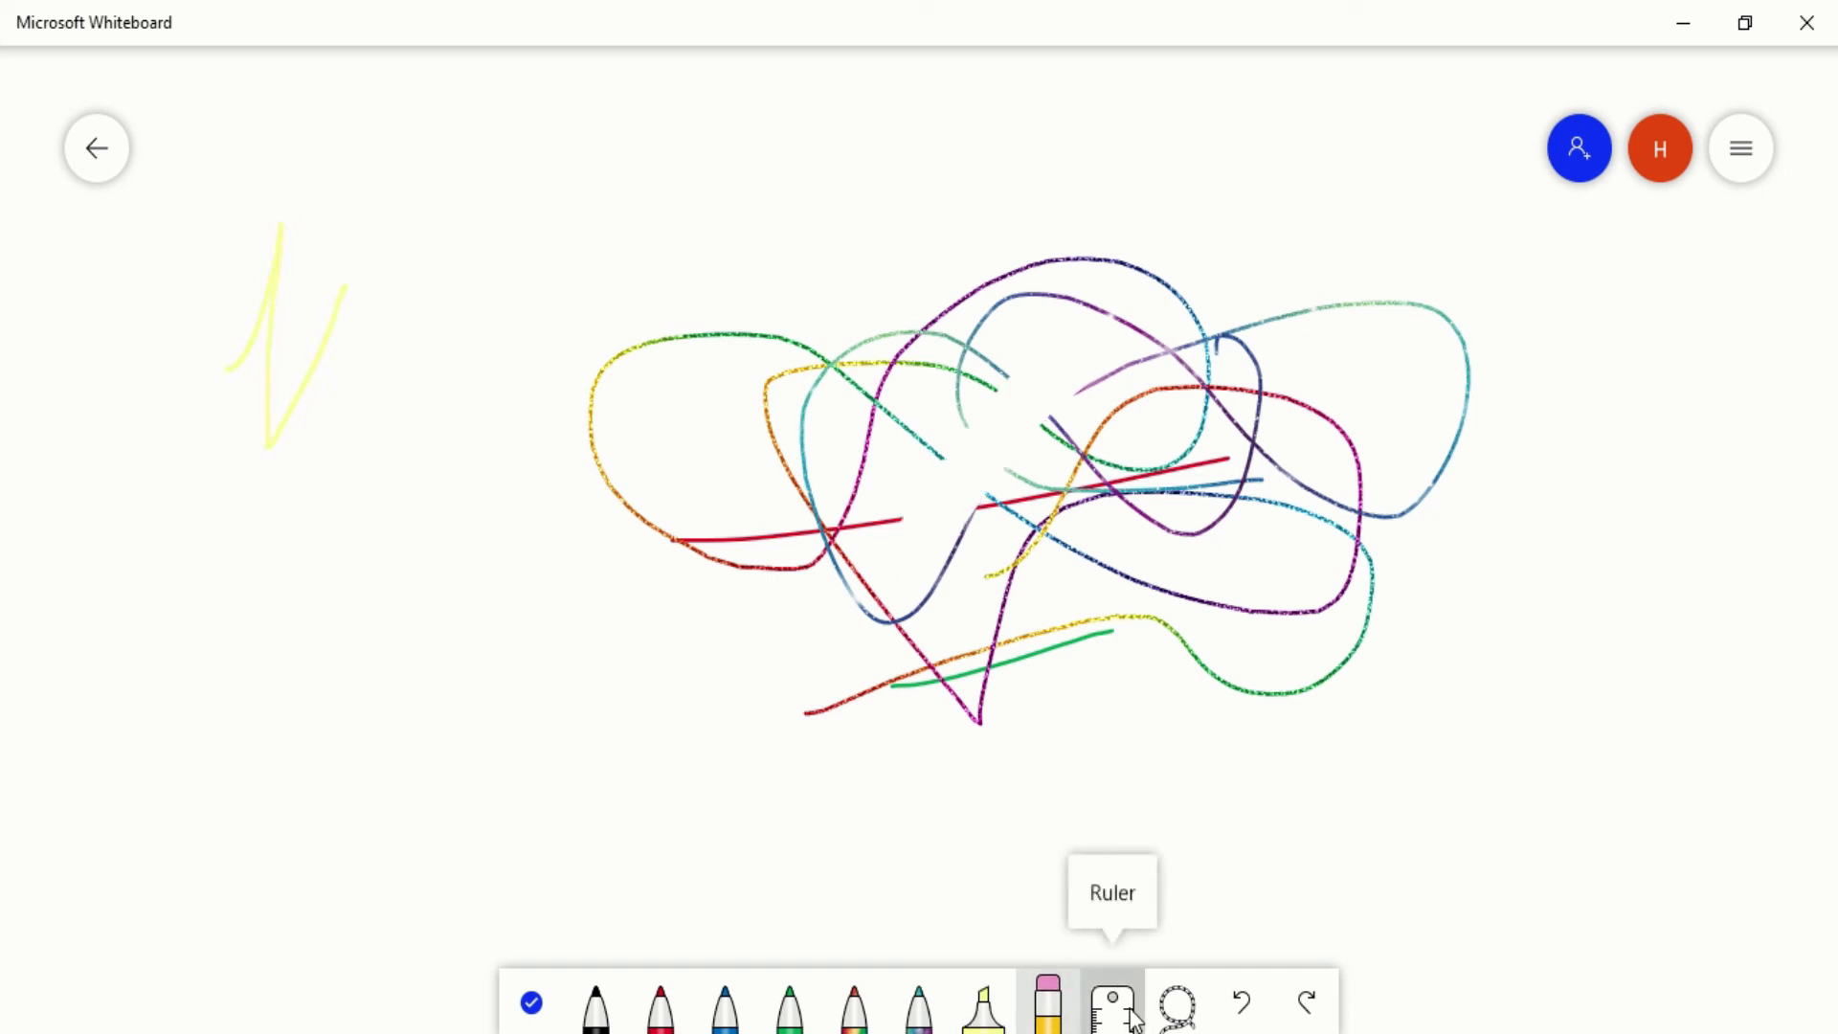
{"action": "scroll", "coordinate": [928, 579], "scroll_direction": "up", "scroll_amount": 1}
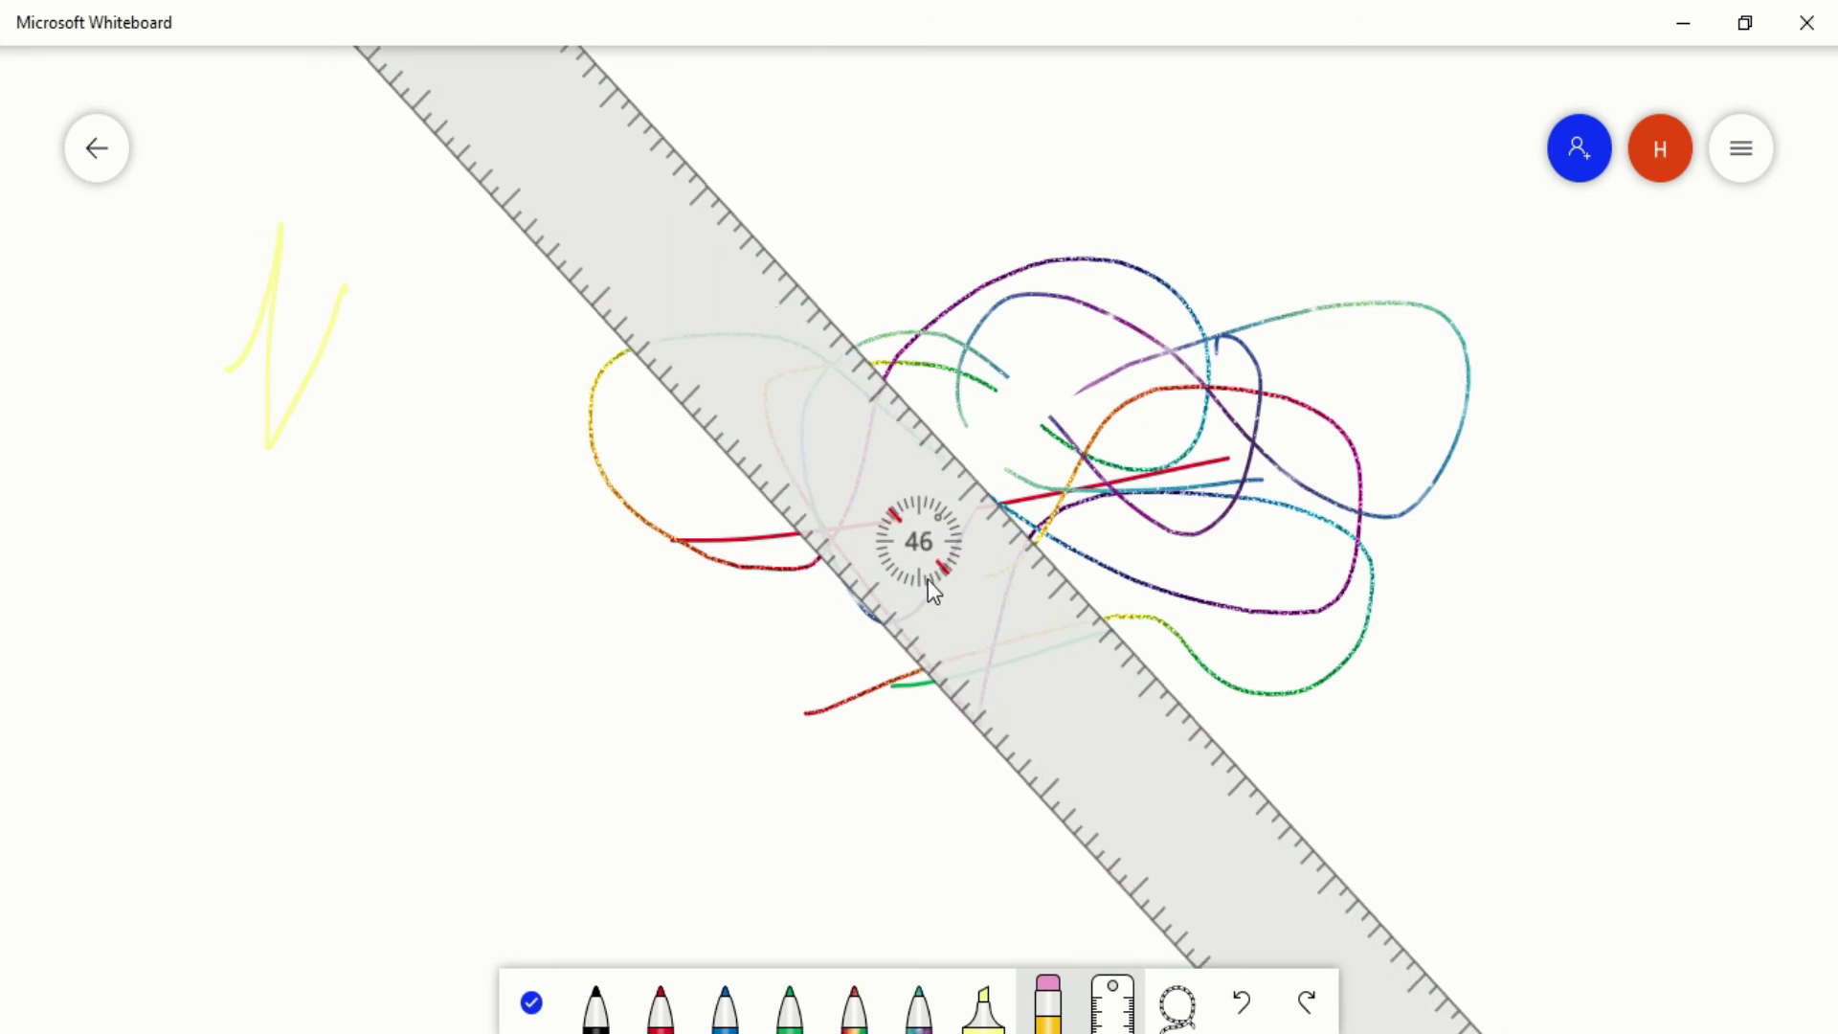
{"action": "scroll", "coordinate": [933, 594], "scroll_direction": "down", "scroll_amount": 2}
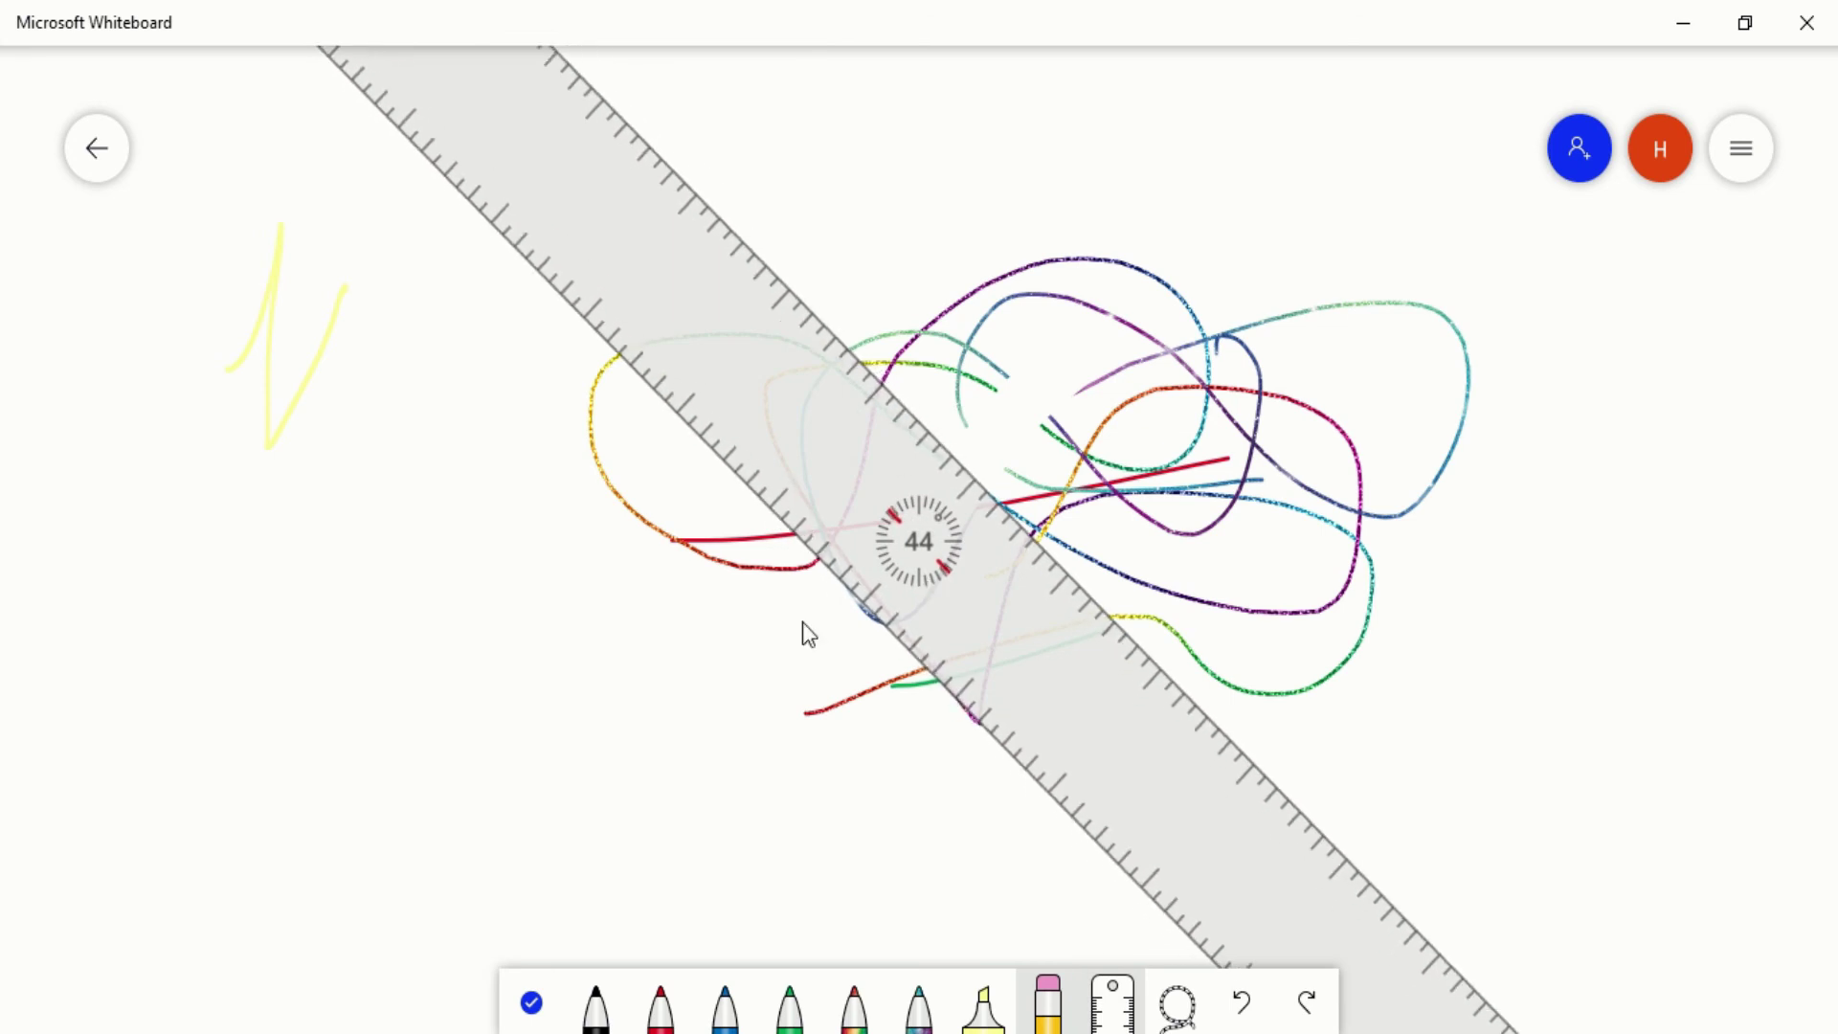
{"action": "left_click", "coordinate": [661, 1005]}
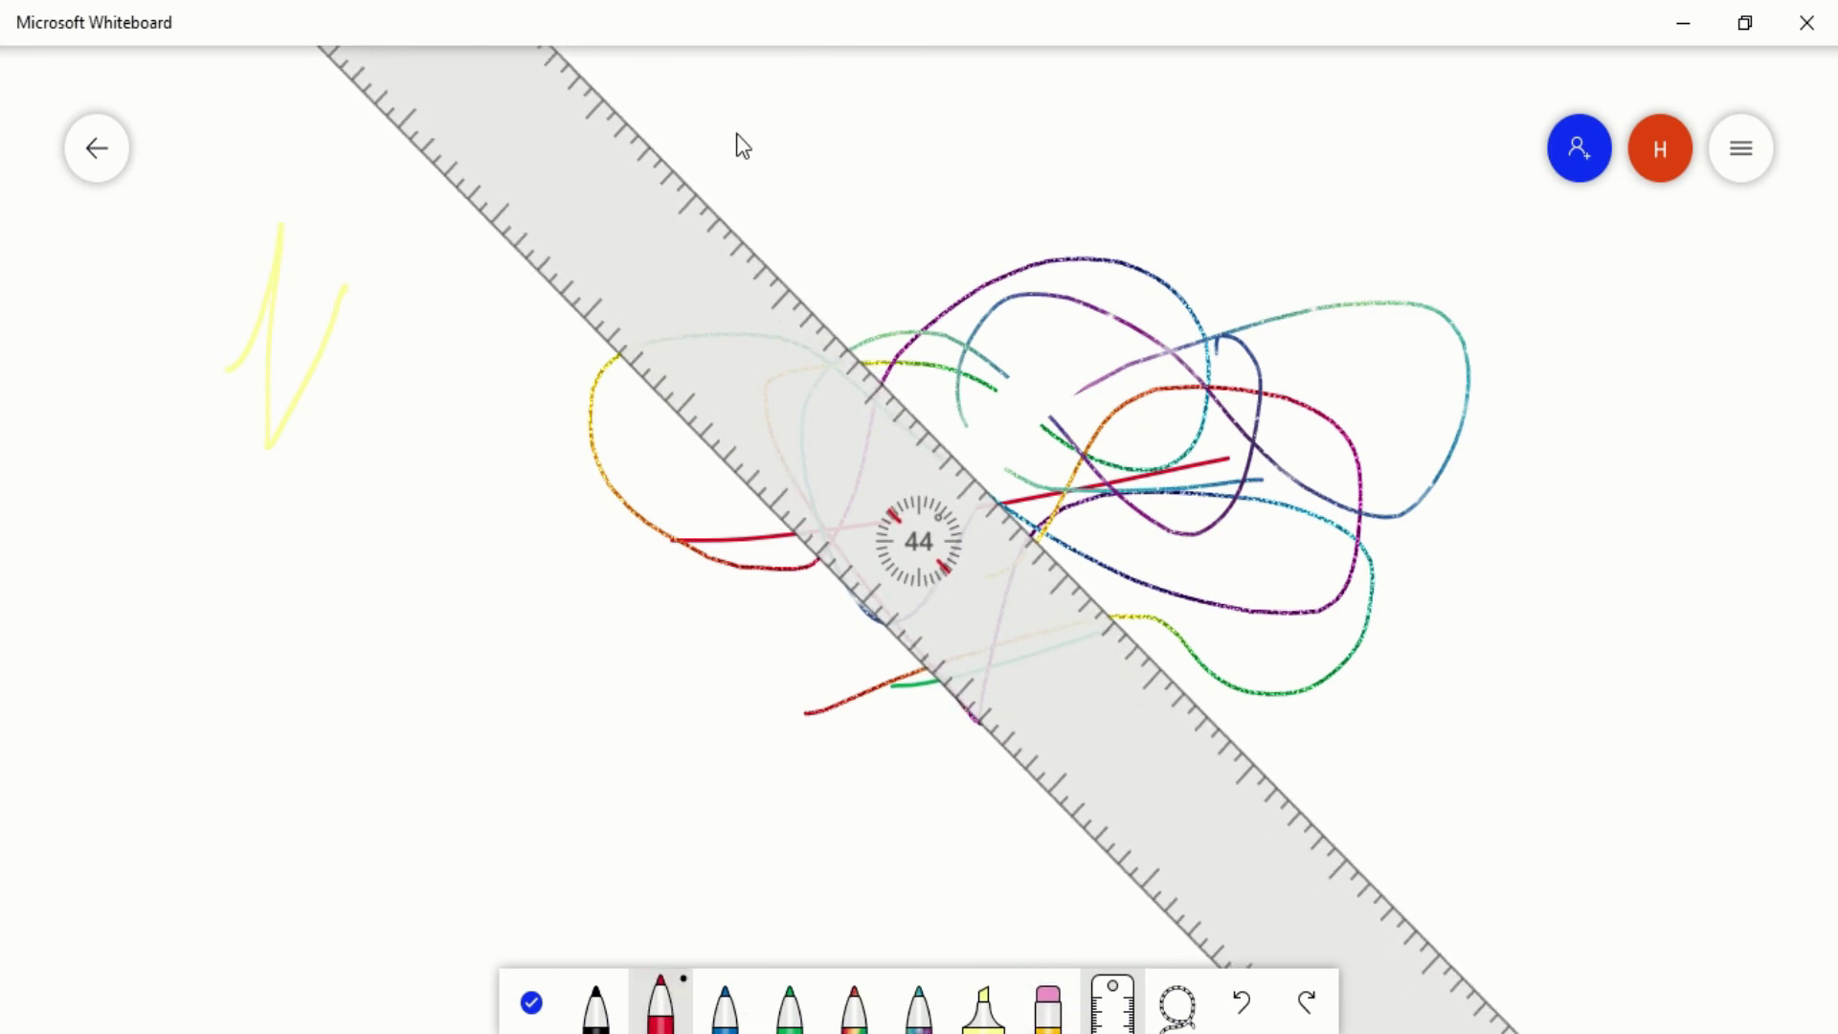
{"action": "left_click_drag", "start_coordinate": [702, 197], "coordinate": [840, 448]}
{"action": "mouse_move", "coordinate": [894, 381]}
{"action": "left_mouse_down"}
{"action": "mouse_move", "coordinate": [984, 544]}
{"action": "mouse_move", "coordinate": [1231, 768]}
{"action": "left_mouse_up"}
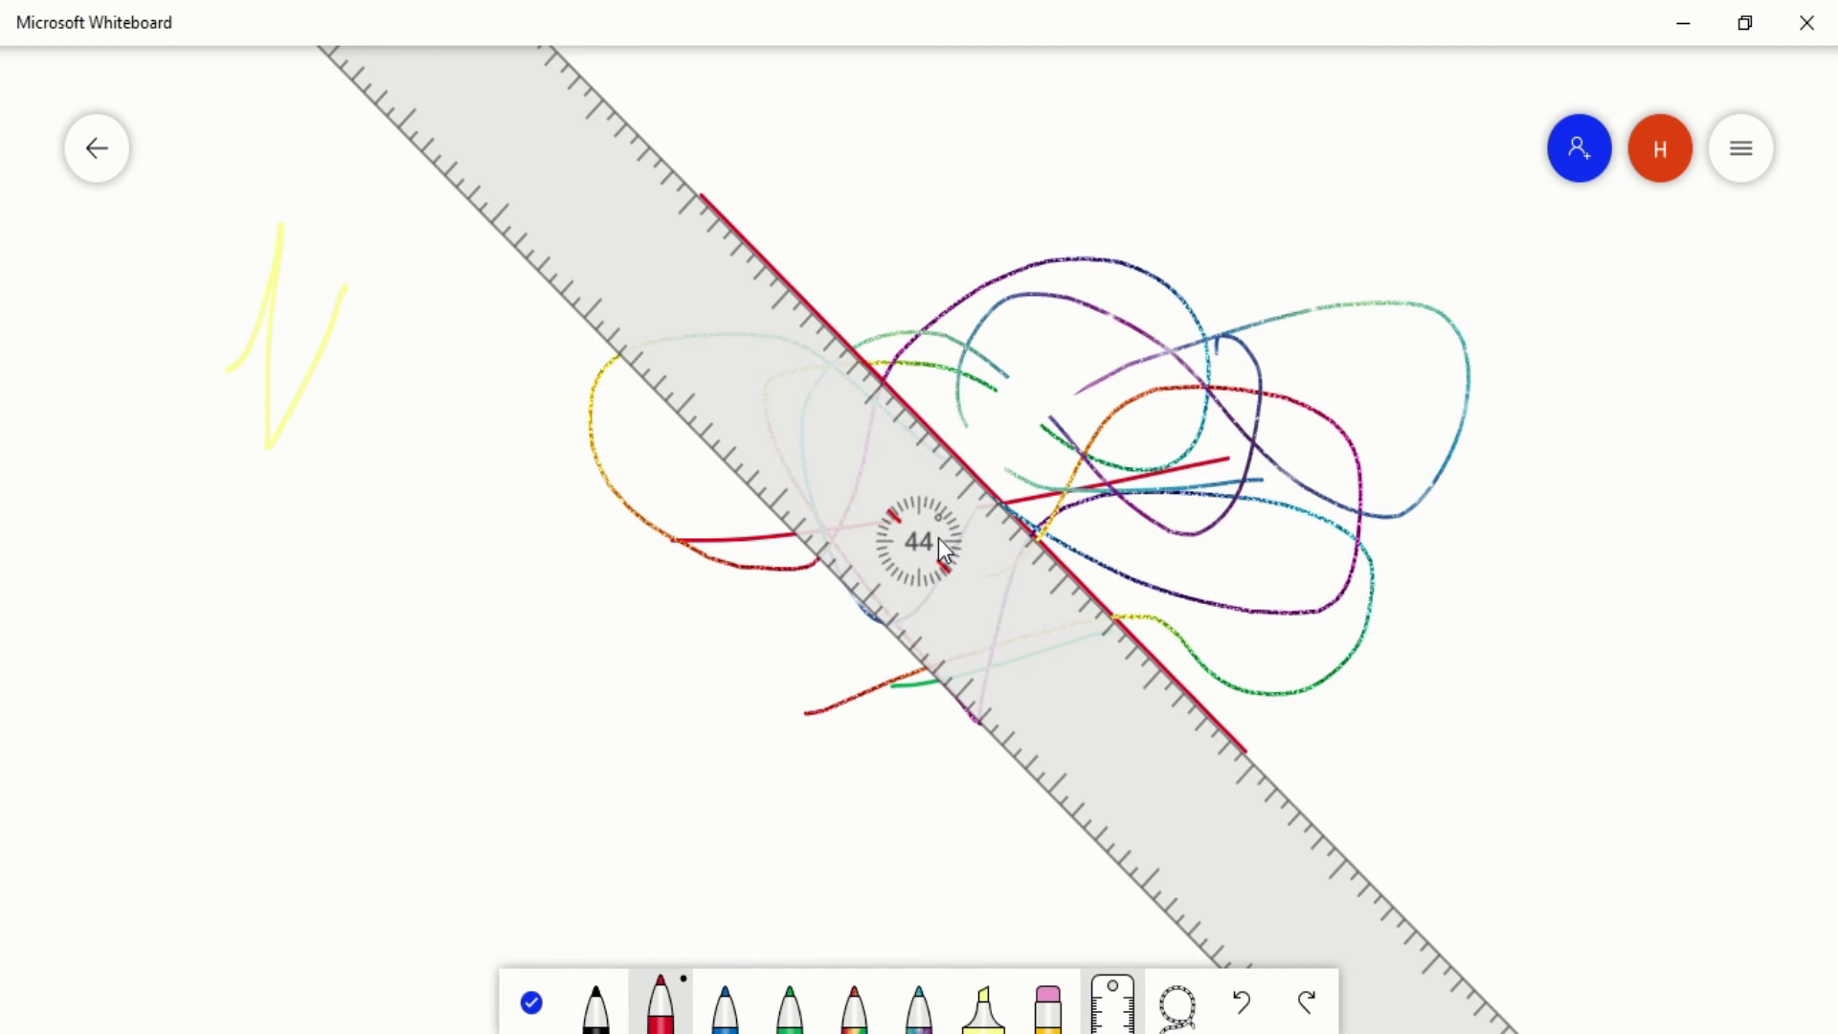
Level the ruler to 0 degrees beneath the scribbles and draw a straight black line along its upper edge
{"action": "scroll", "coordinate": [938, 538], "scroll_direction": "up", "scroll_amount": 1}
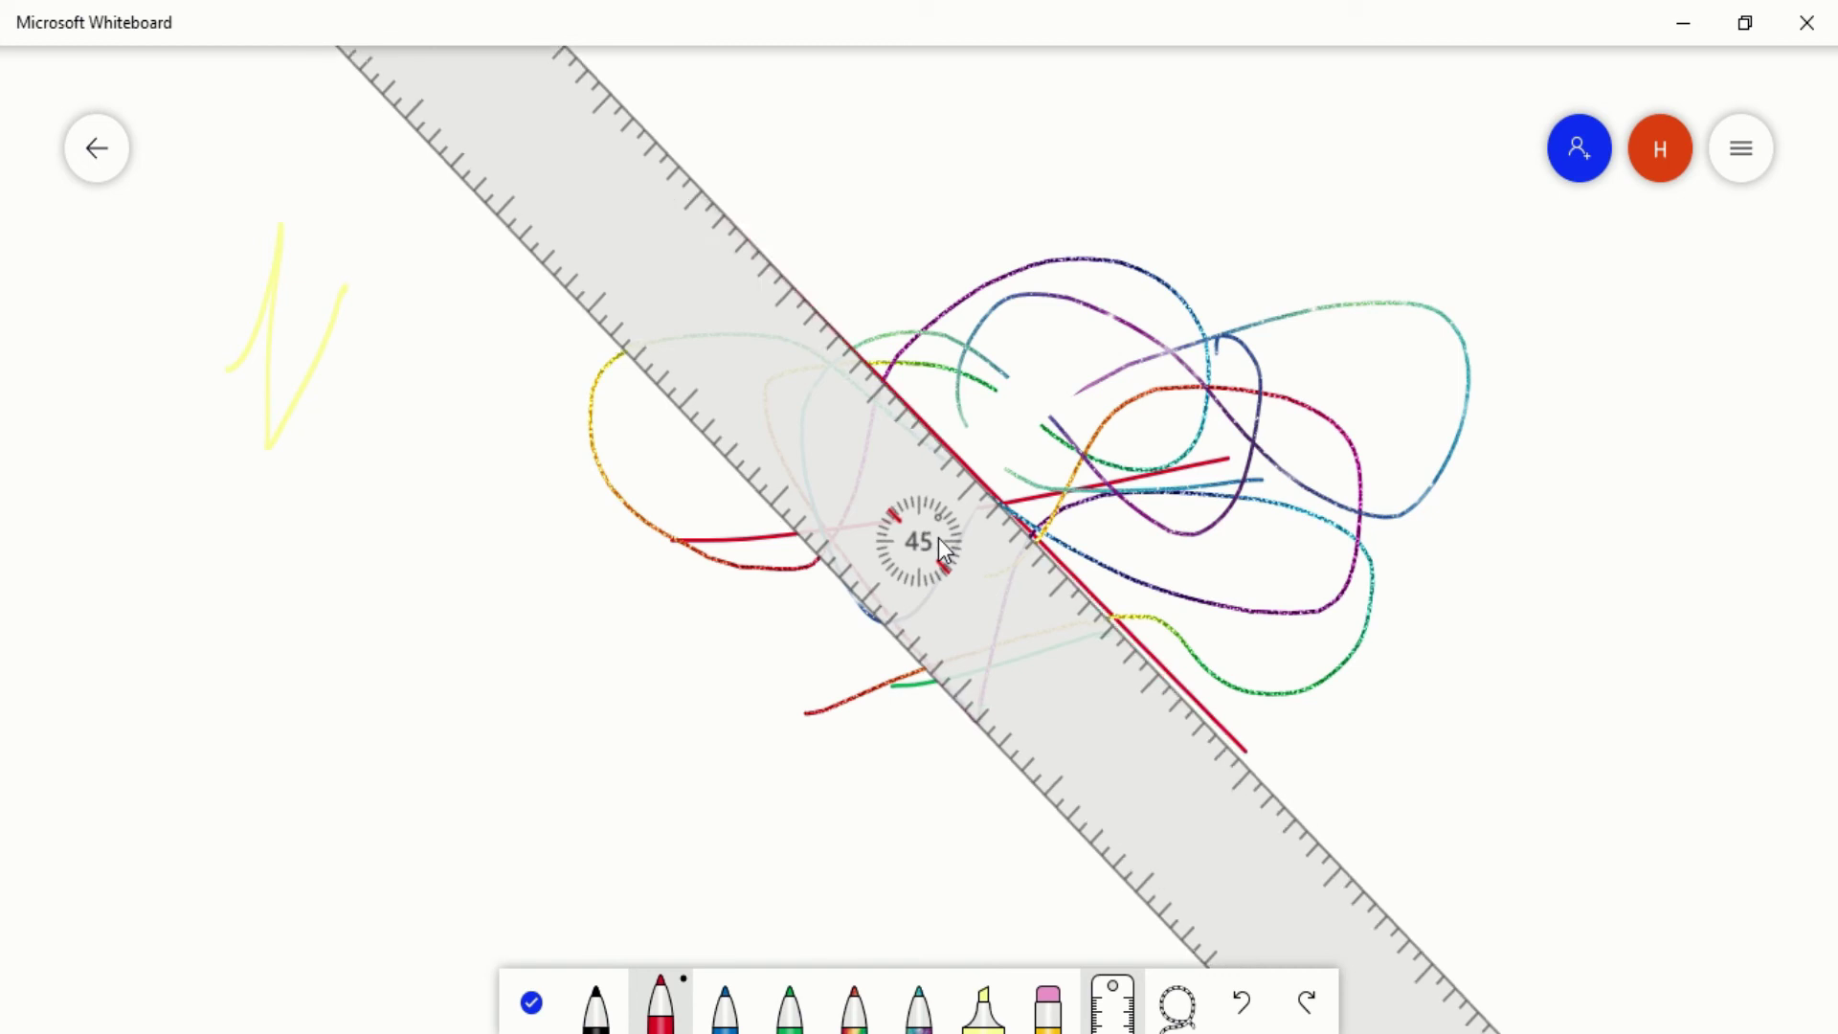
{"action": "scroll", "coordinate": [938, 538], "scroll_direction": "down", "scroll_amount": 2}
{"action": "scroll", "coordinate": [938, 538], "scroll_direction": "down", "scroll_amount": 20}
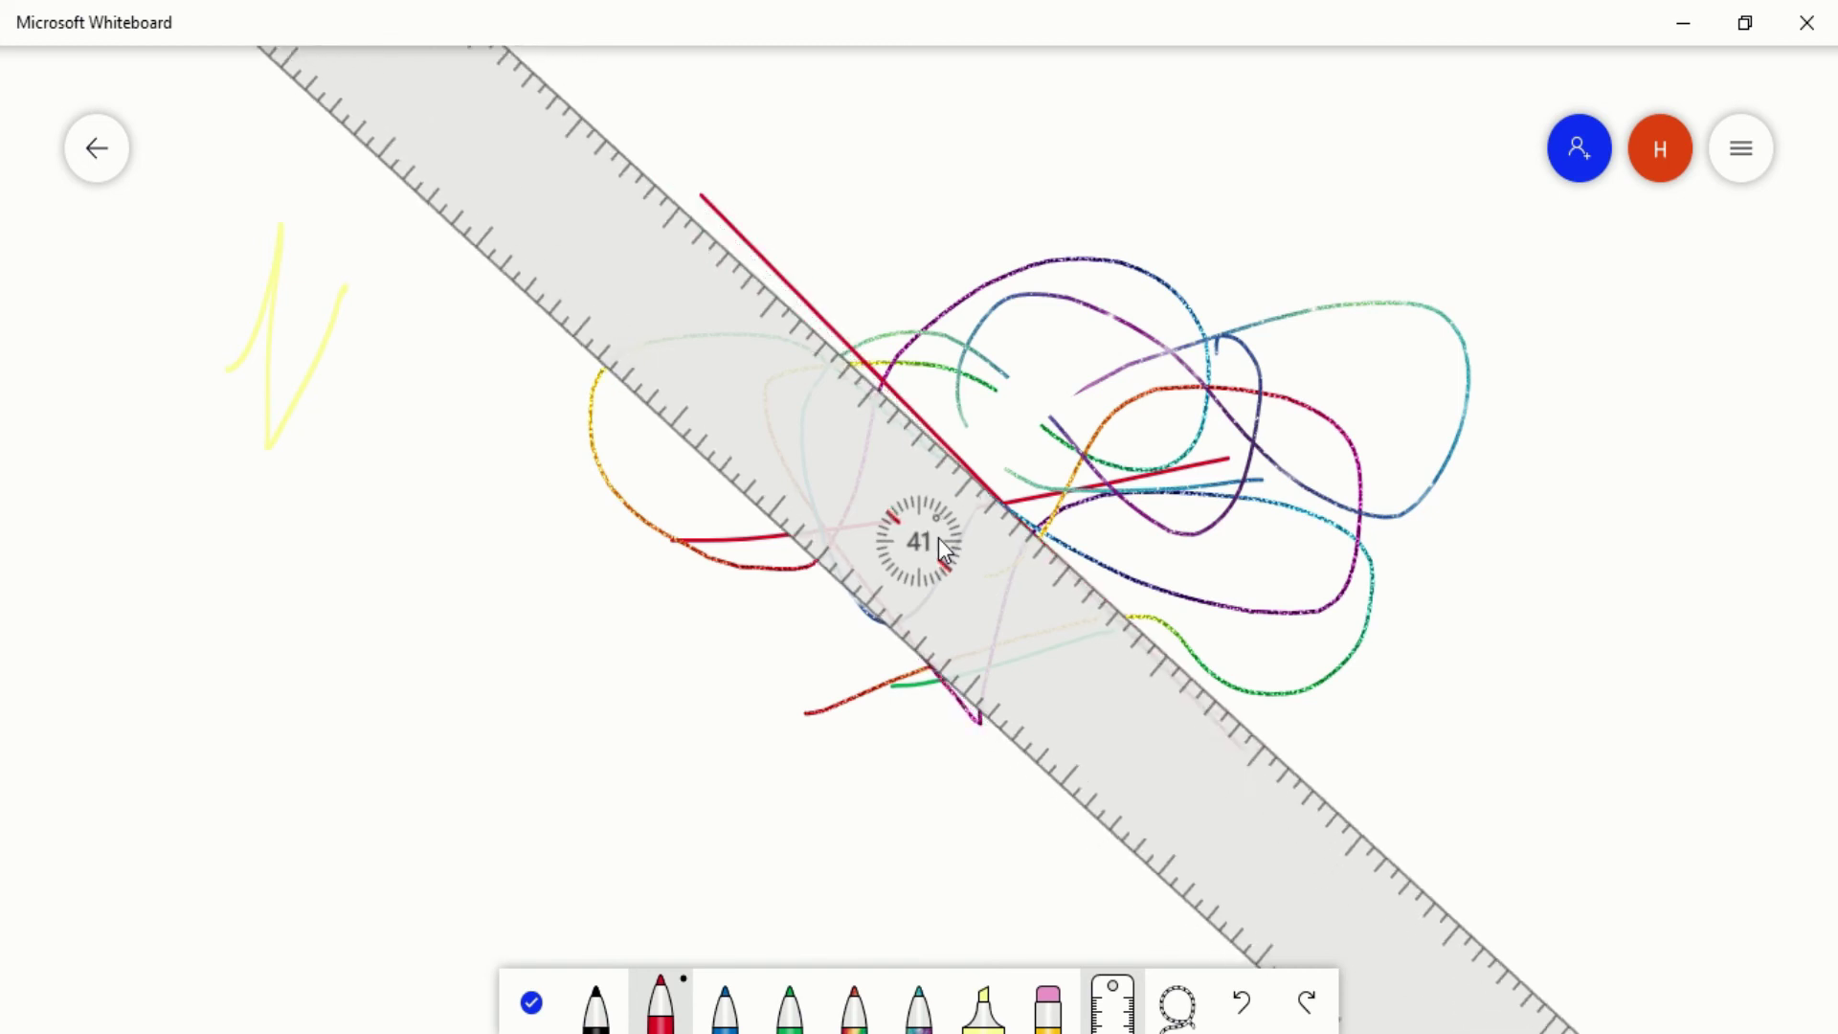
{"action": "scroll", "coordinate": [938, 538], "scroll_direction": "down", "scroll_amount": 20}
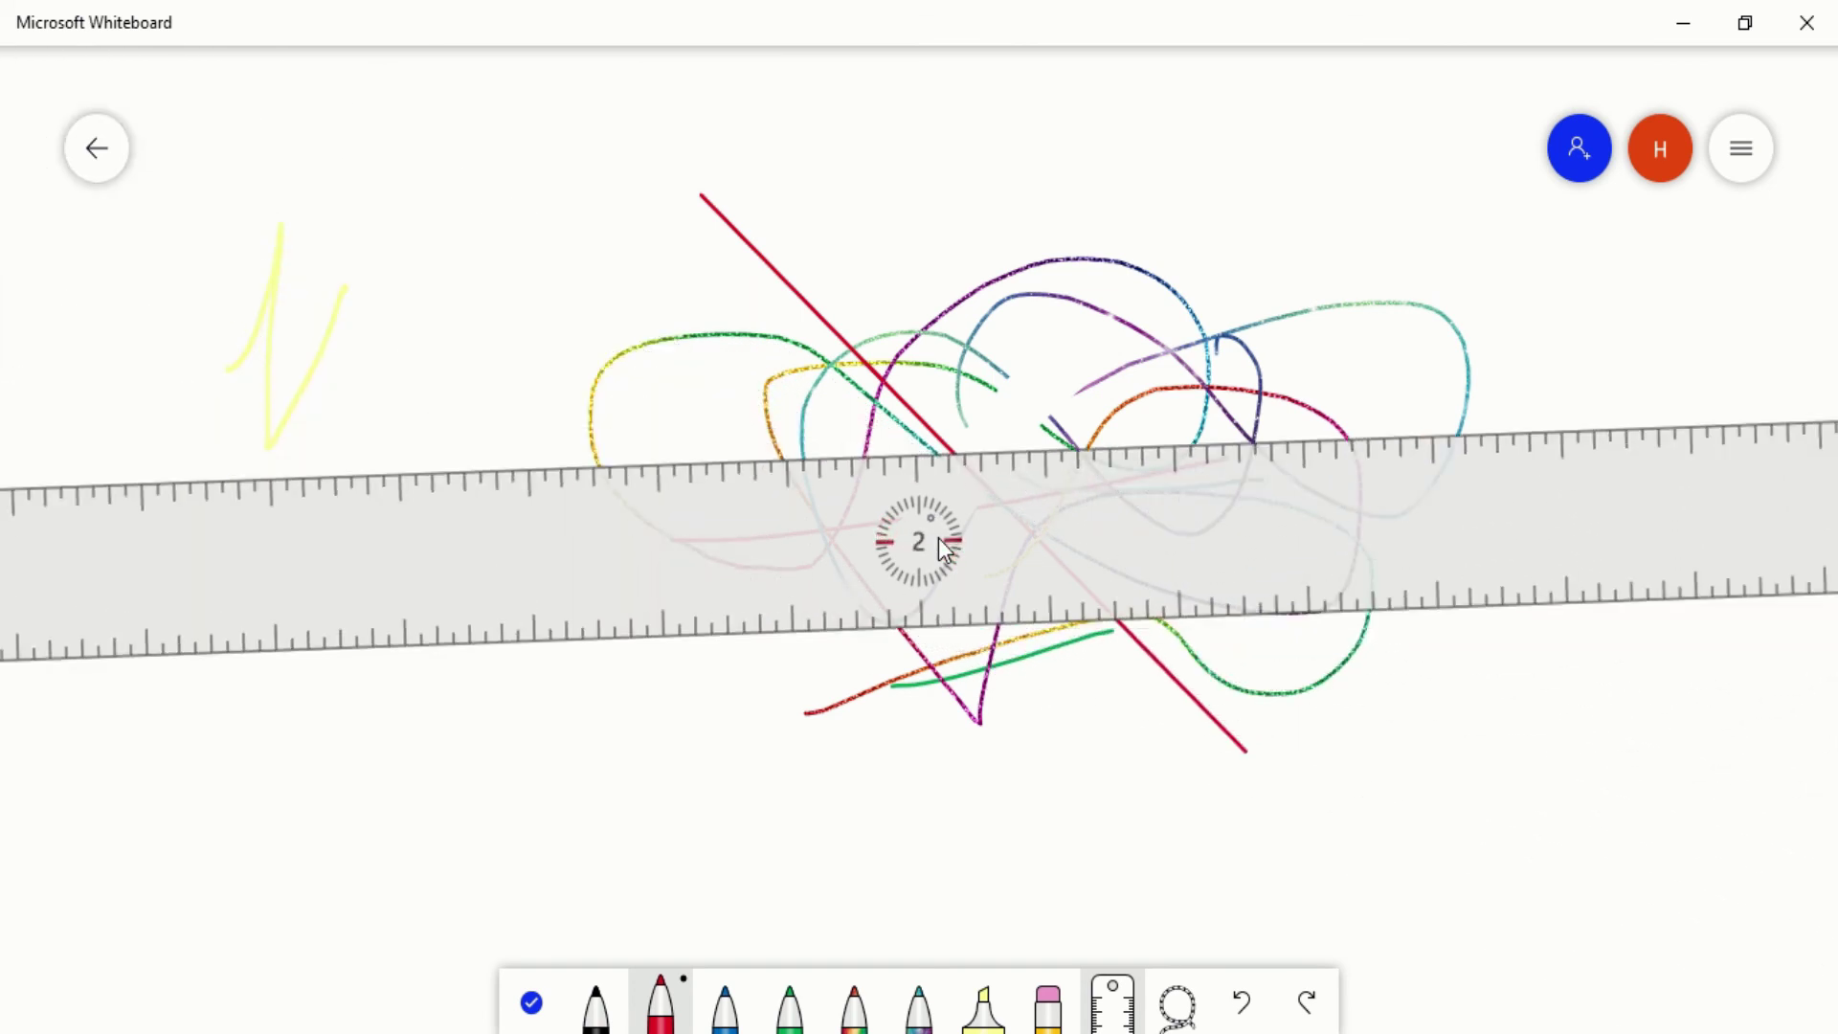
{"action": "scroll", "coordinate": [938, 538], "scroll_direction": "down", "scroll_amount": 1}
{"action": "left_click_drag", "start_coordinate": [900, 475], "coordinate": [884, 737]}
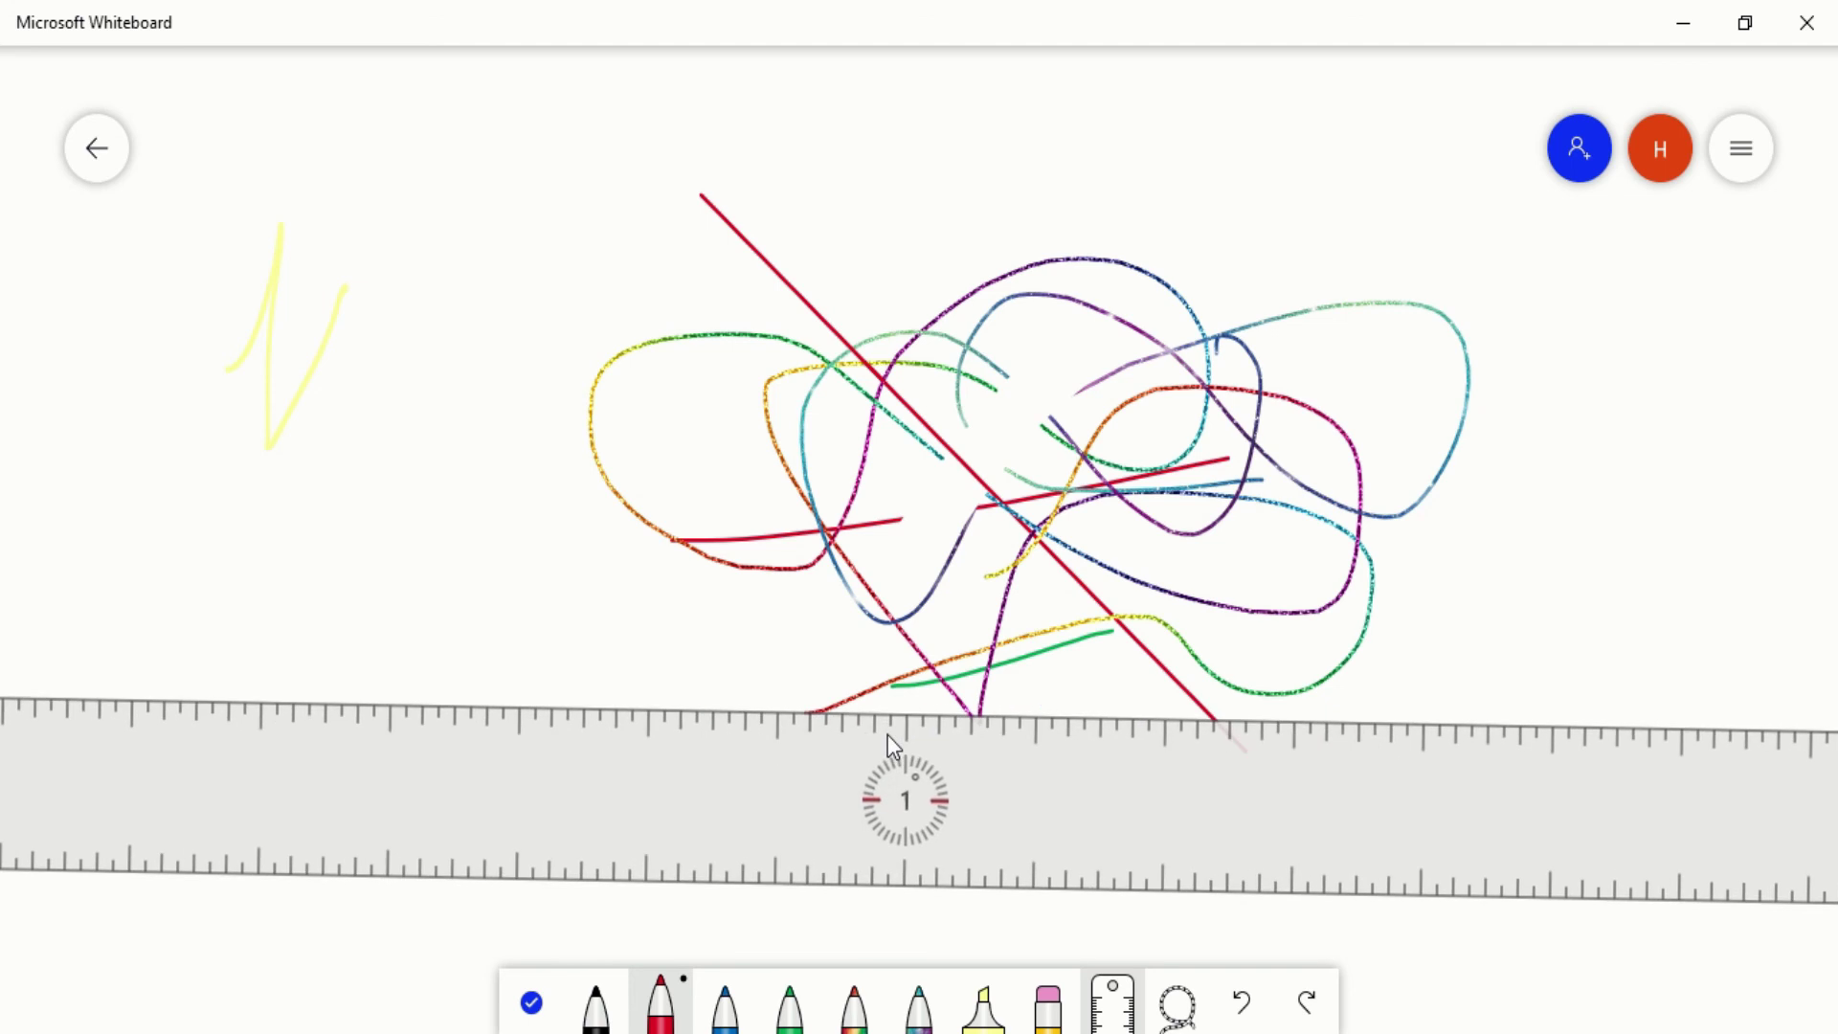
{"action": "scroll", "coordinate": [917, 778], "scroll_direction": "down", "scroll_amount": 1}
{"action": "scroll", "coordinate": [917, 777], "scroll_direction": "up", "scroll_amount": 2}
{"action": "left_click", "coordinate": [595, 1003]}
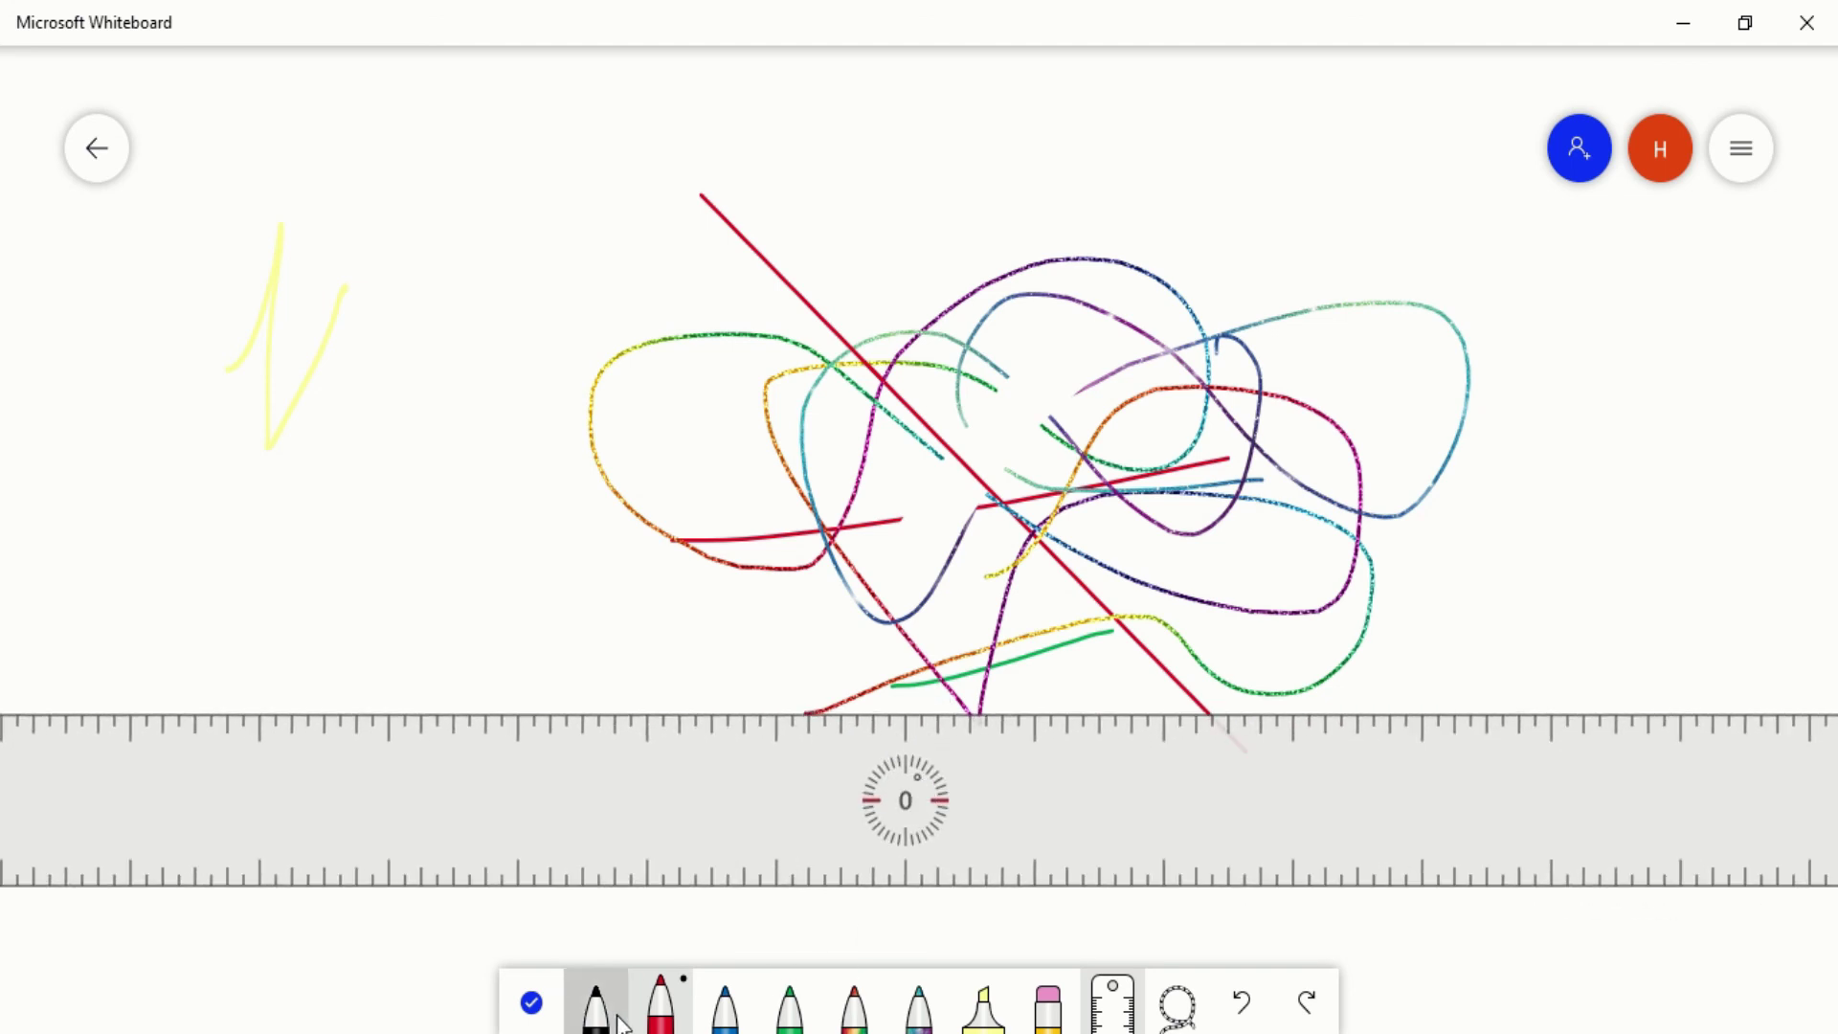
{"action": "left_click_drag", "start_coordinate": [595, 706], "coordinate": [1331, 804]}
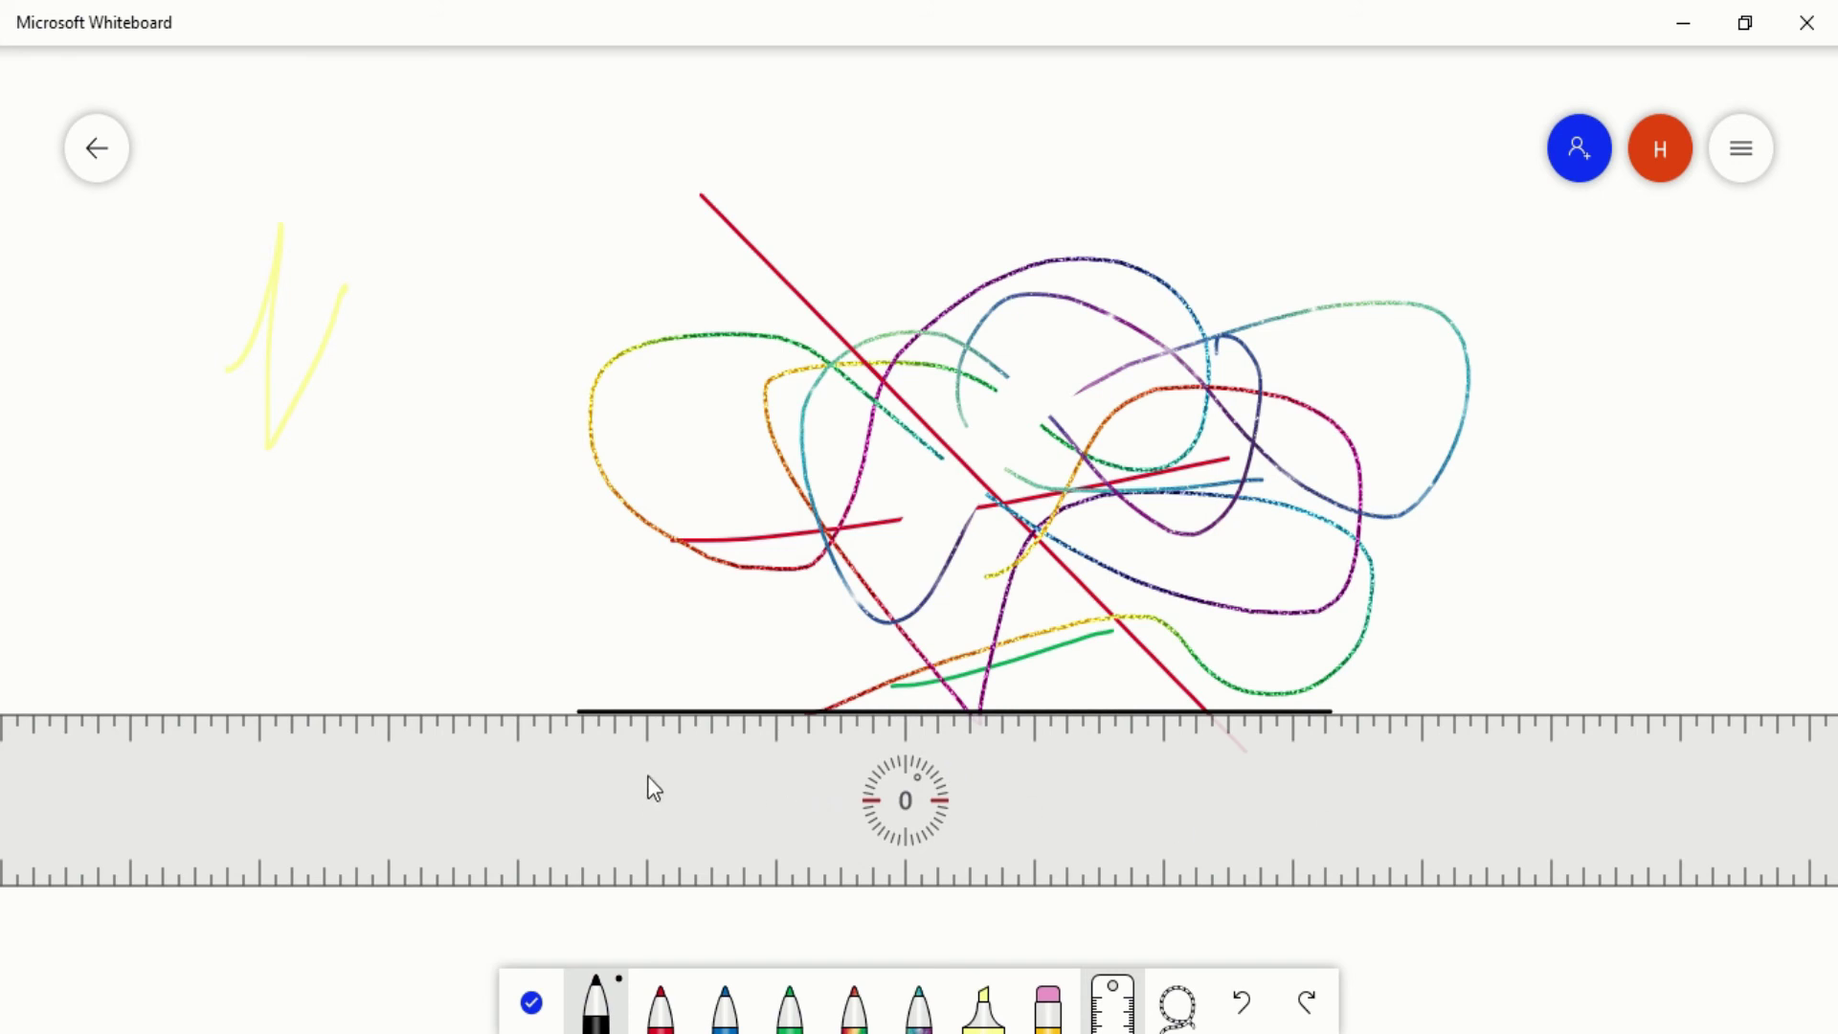
Move the ruler up over the scribbles, tilt it to 50 degrees, draw a red line along its lower edge and hide the ruler
{"action": "left_click_drag", "start_coordinate": [647, 777], "coordinate": [608, 440]}
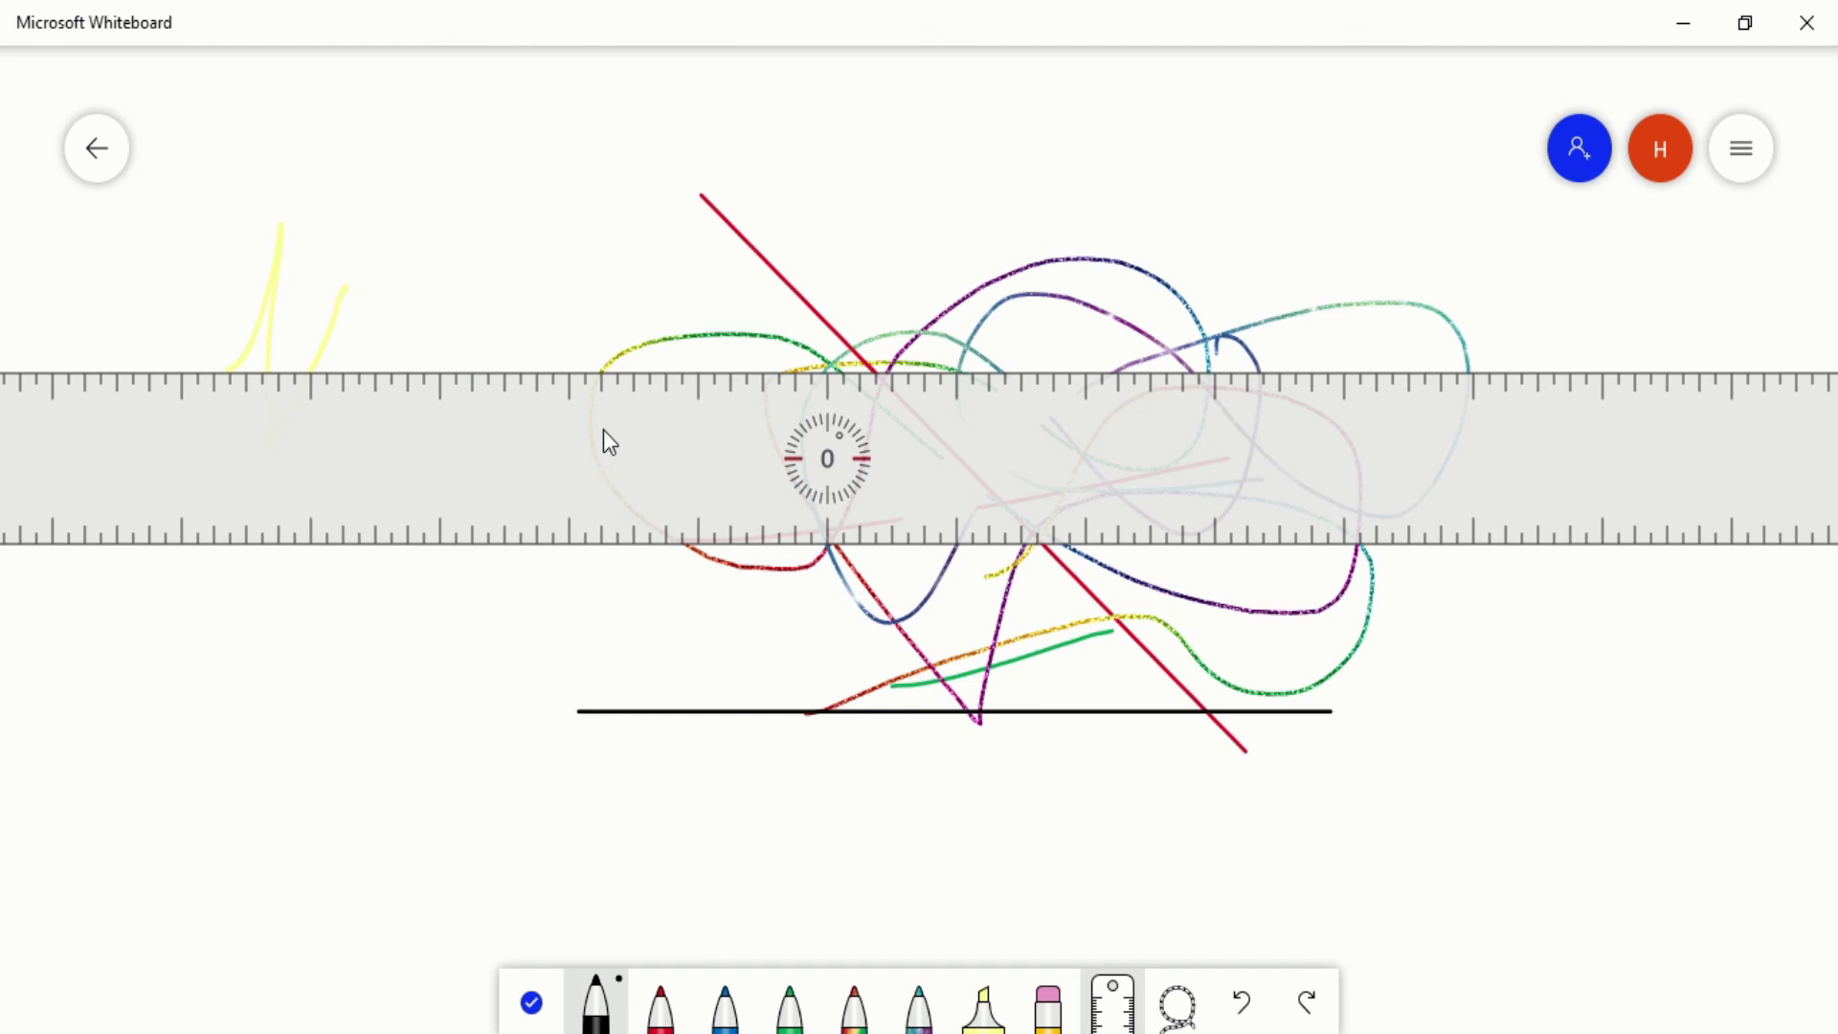
{"action": "scroll", "coordinate": [704, 471], "scroll_direction": "up", "scroll_amount": 10}
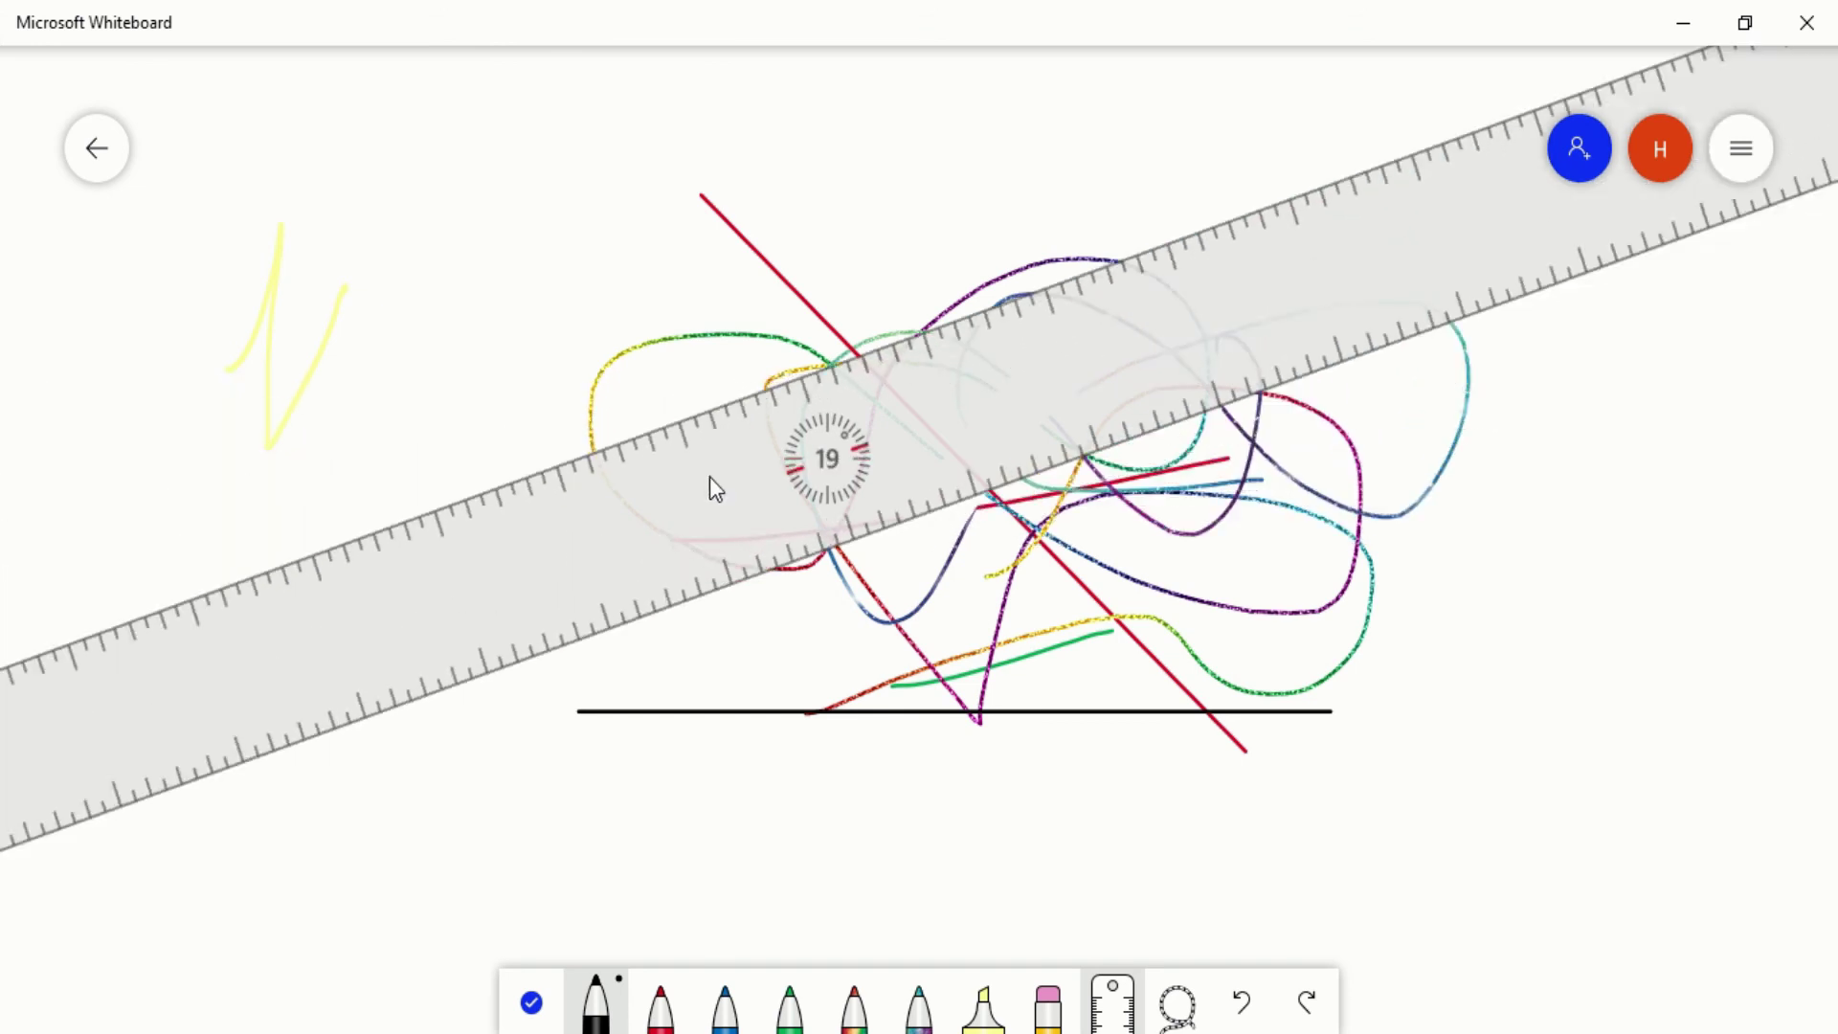
{"action": "scroll", "coordinate": [712, 480], "scroll_direction": "up", "scroll_amount": 15}
{"action": "scroll", "coordinate": [716, 484], "scroll_direction": "down", "scroll_amount": 3}
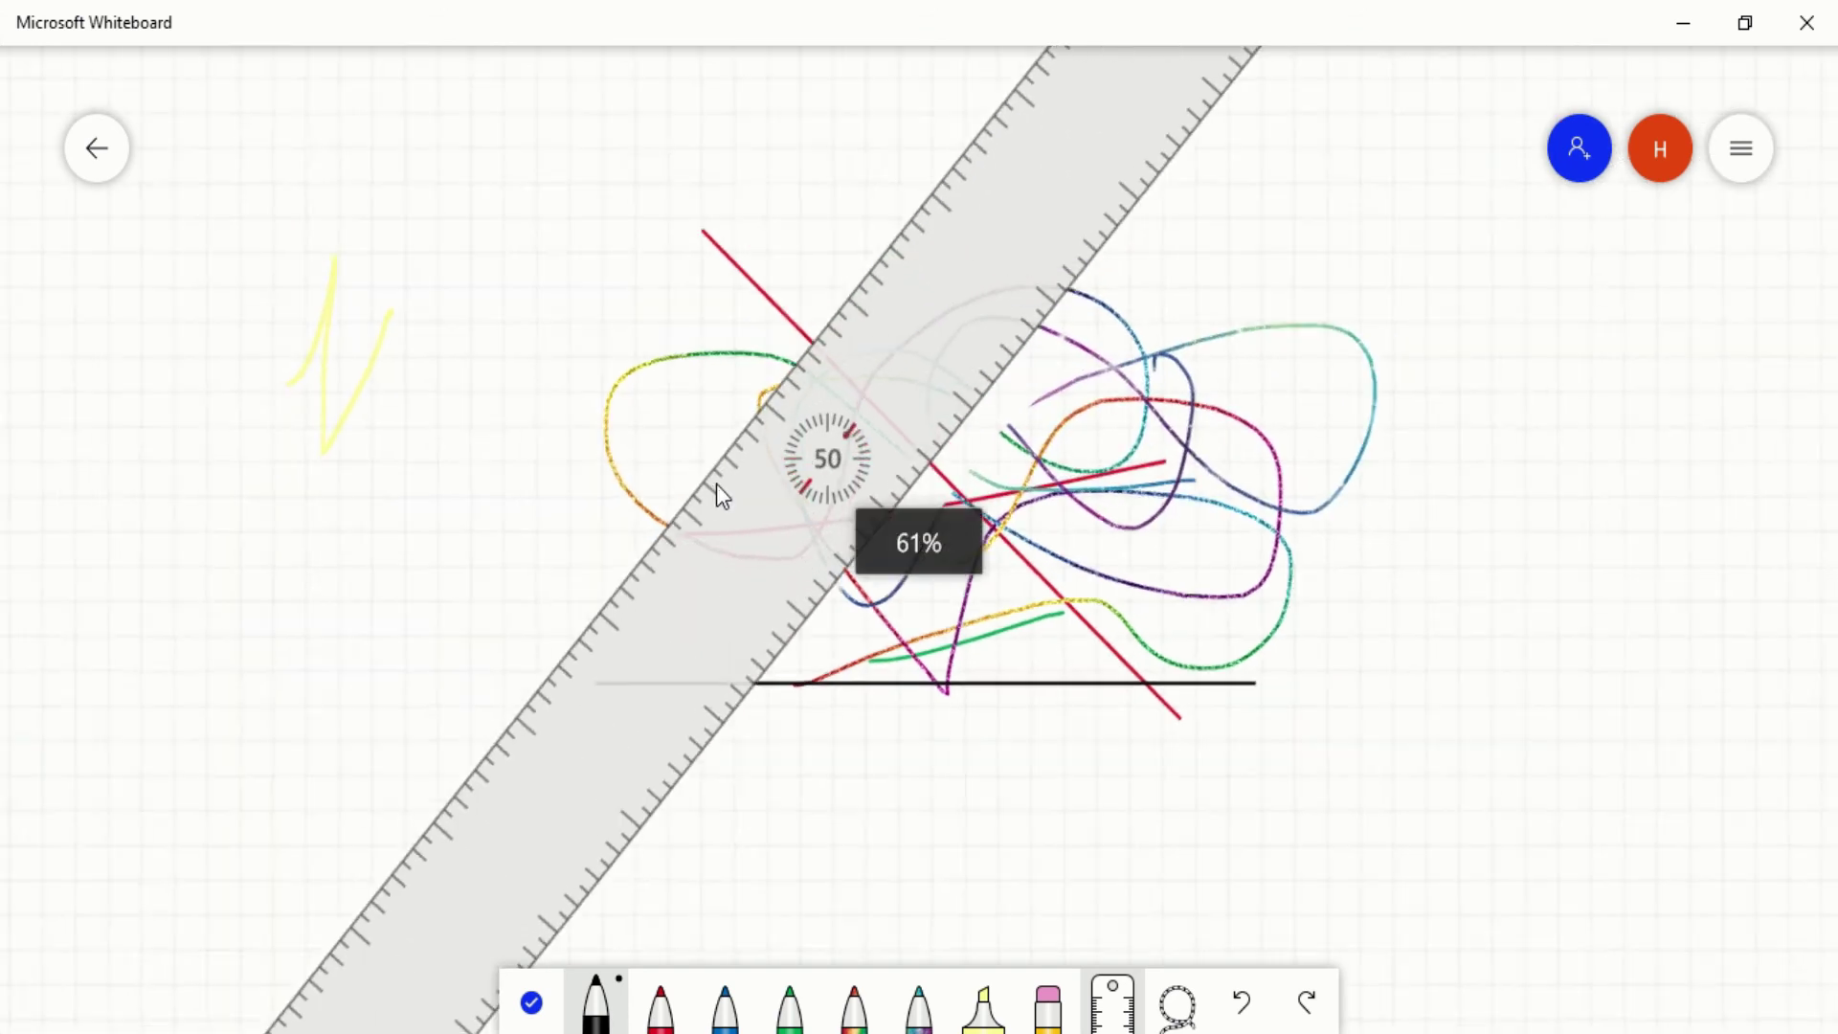
{"action": "scroll", "coordinate": [716, 484], "scroll_direction": "down", "scroll_amount": 2}
{"action": "scroll", "coordinate": [716, 484], "scroll_direction": "up", "scroll_amount": 6}
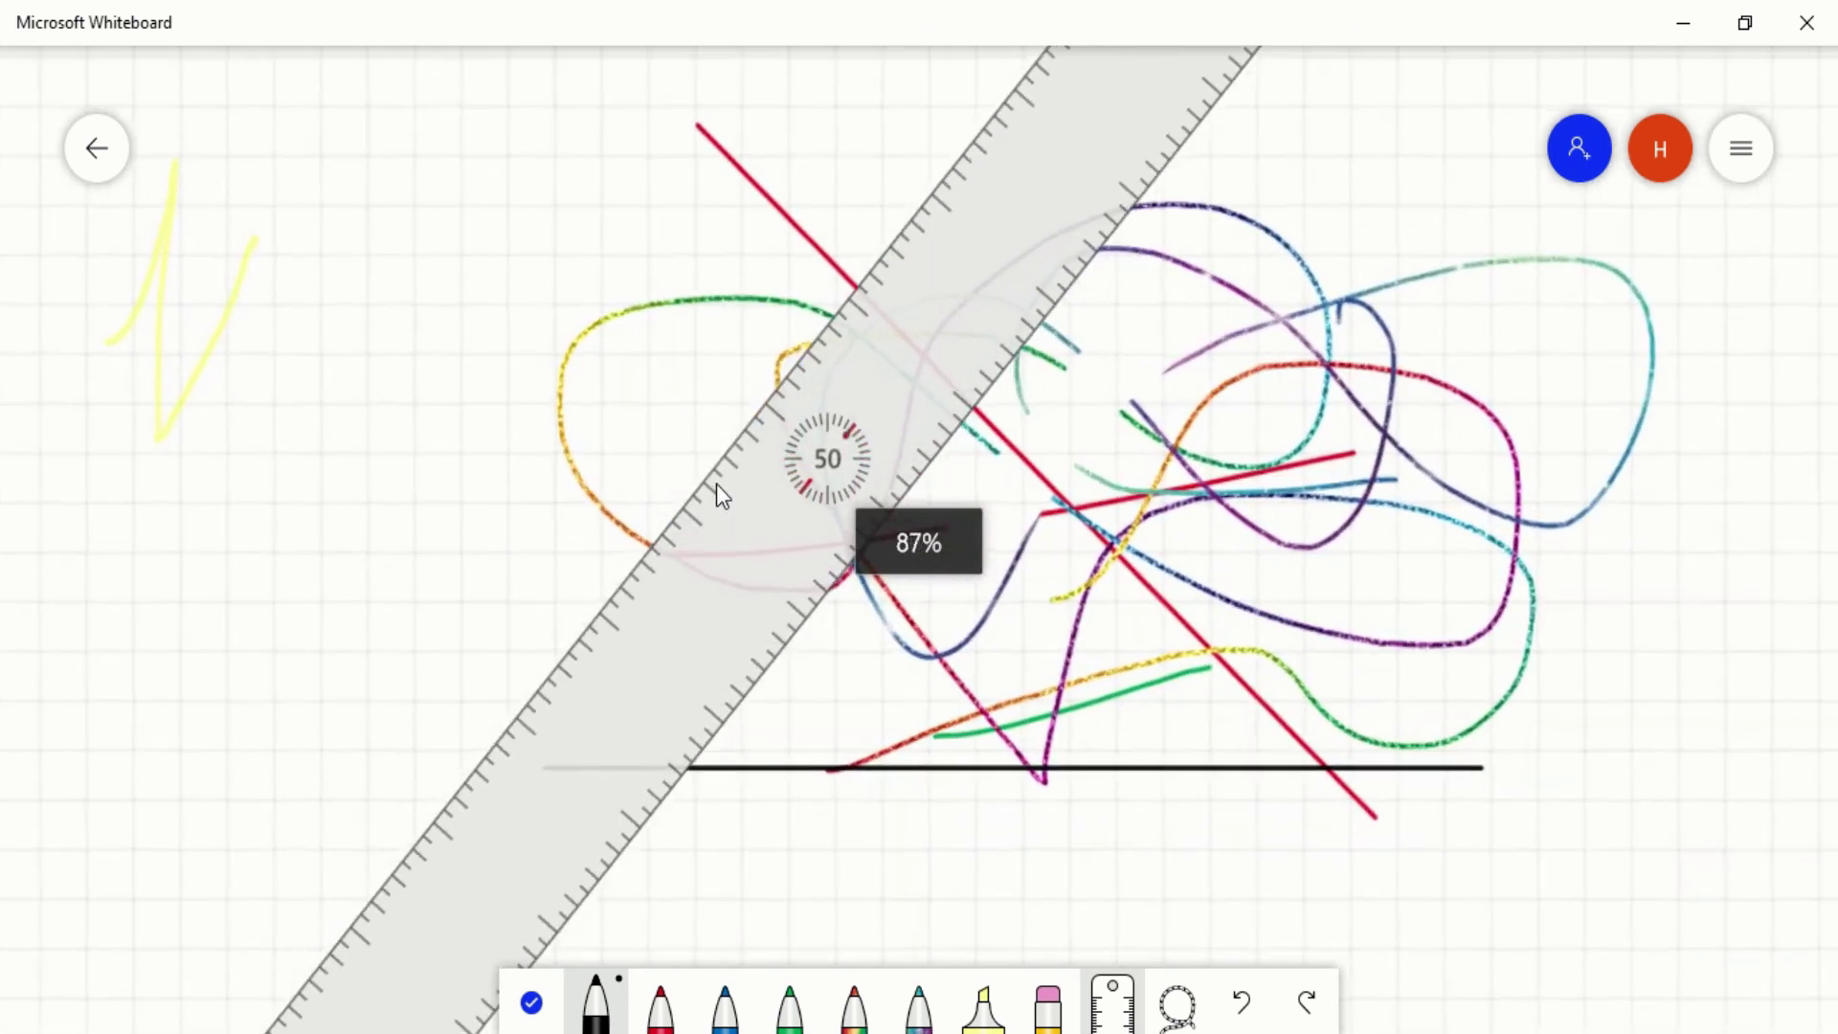
{"action": "scroll", "coordinate": [716, 484], "scroll_direction": "up", "scroll_amount": 1}
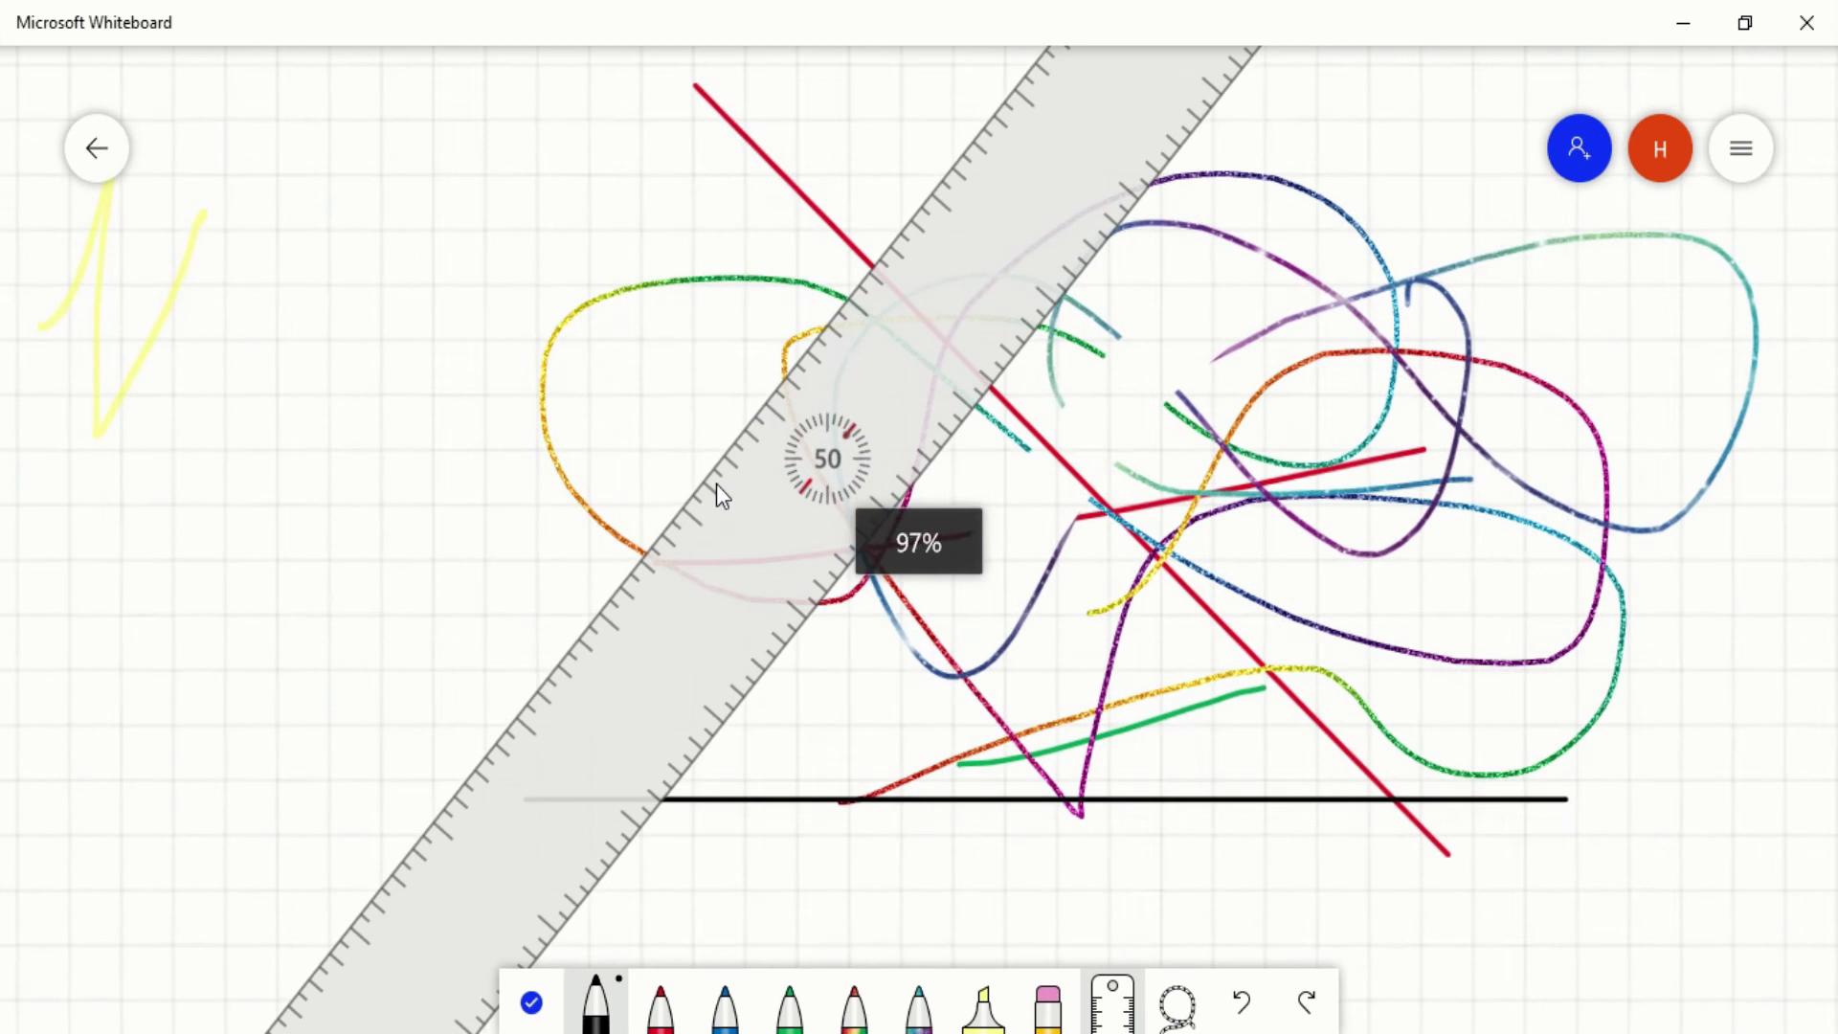
{"action": "left_click", "coordinate": [676, 1007]}
{"action": "left_click_drag", "start_coordinate": [1010, 414], "coordinate": [727, 766]}
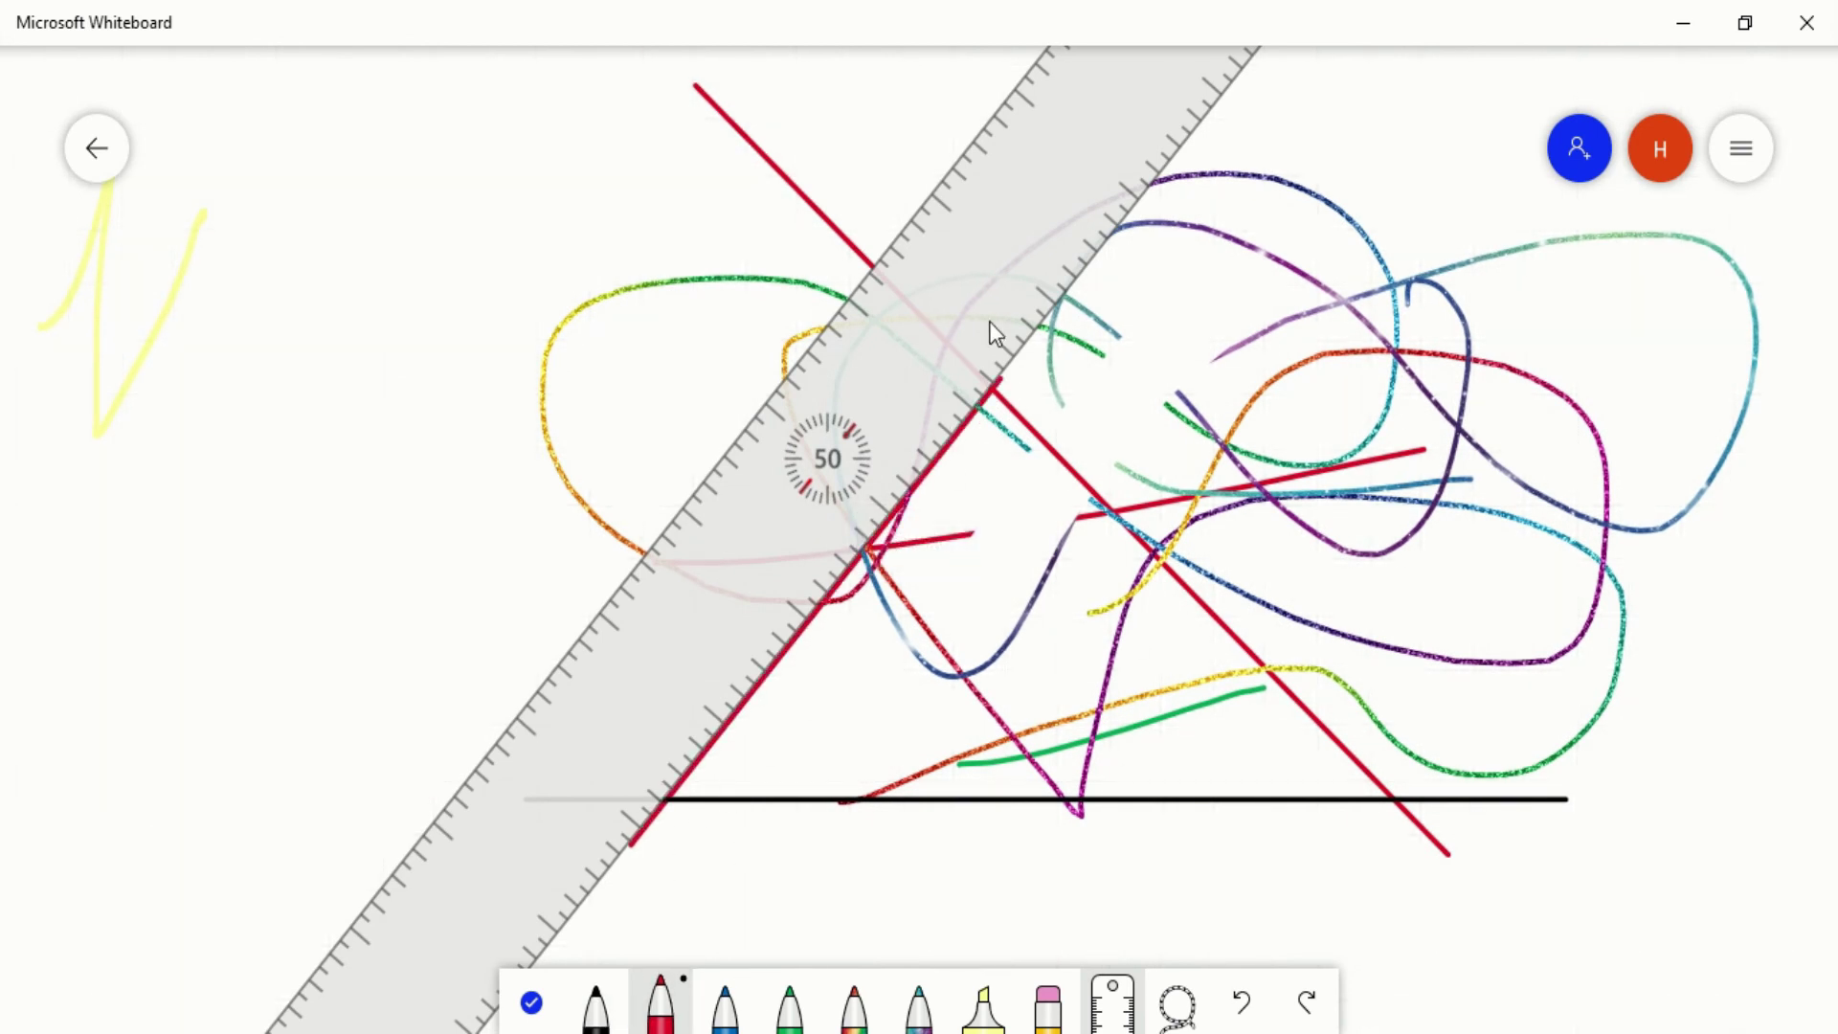
{"action": "left_click", "coordinate": [1112, 1000]}
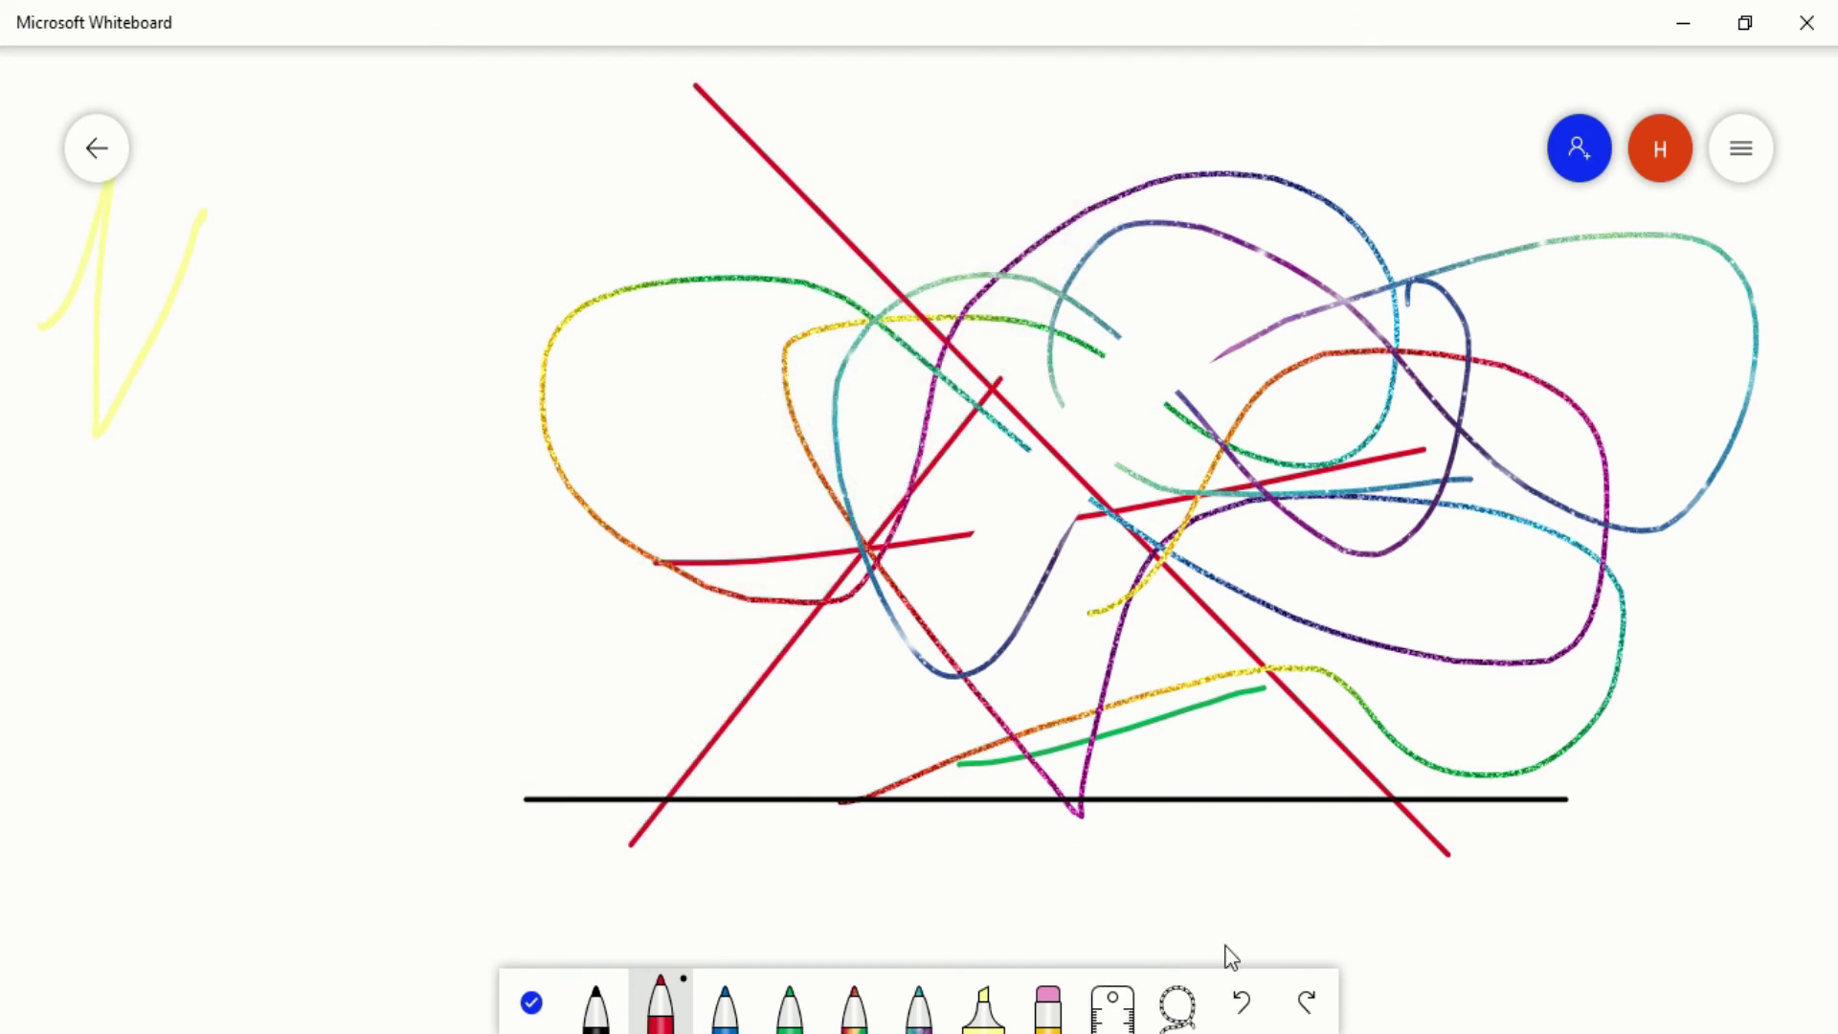
Erase most of the scribbles inside the triangle formed by the two red lines and the black line
{"action": "left_click", "coordinate": [1048, 1003]}
{"action": "mouse_move", "coordinate": [998, 531]}
{"action": "left_mouse_down"}
{"action": "mouse_move", "coordinate": [911, 616]}
{"action": "mouse_move", "coordinate": [905, 565]}
{"action": "left_mouse_up"}
{"action": "mouse_move", "coordinate": [979, 640]}
{"action": "left_mouse_down"}
{"action": "mouse_move", "coordinate": [1001, 706]}
{"action": "mouse_move", "coordinate": [1014, 663]}
{"action": "mouse_move", "coordinate": [1061, 643]}
{"action": "mouse_move", "coordinate": [1077, 663]}
{"action": "mouse_move", "coordinate": [1105, 623]}
{"action": "mouse_move", "coordinate": [1083, 665]}
{"action": "mouse_move", "coordinate": [1141, 734]}
{"action": "mouse_move", "coordinate": [1174, 691]}
{"action": "mouse_move", "coordinate": [1053, 723]}
{"action": "left_mouse_up"}
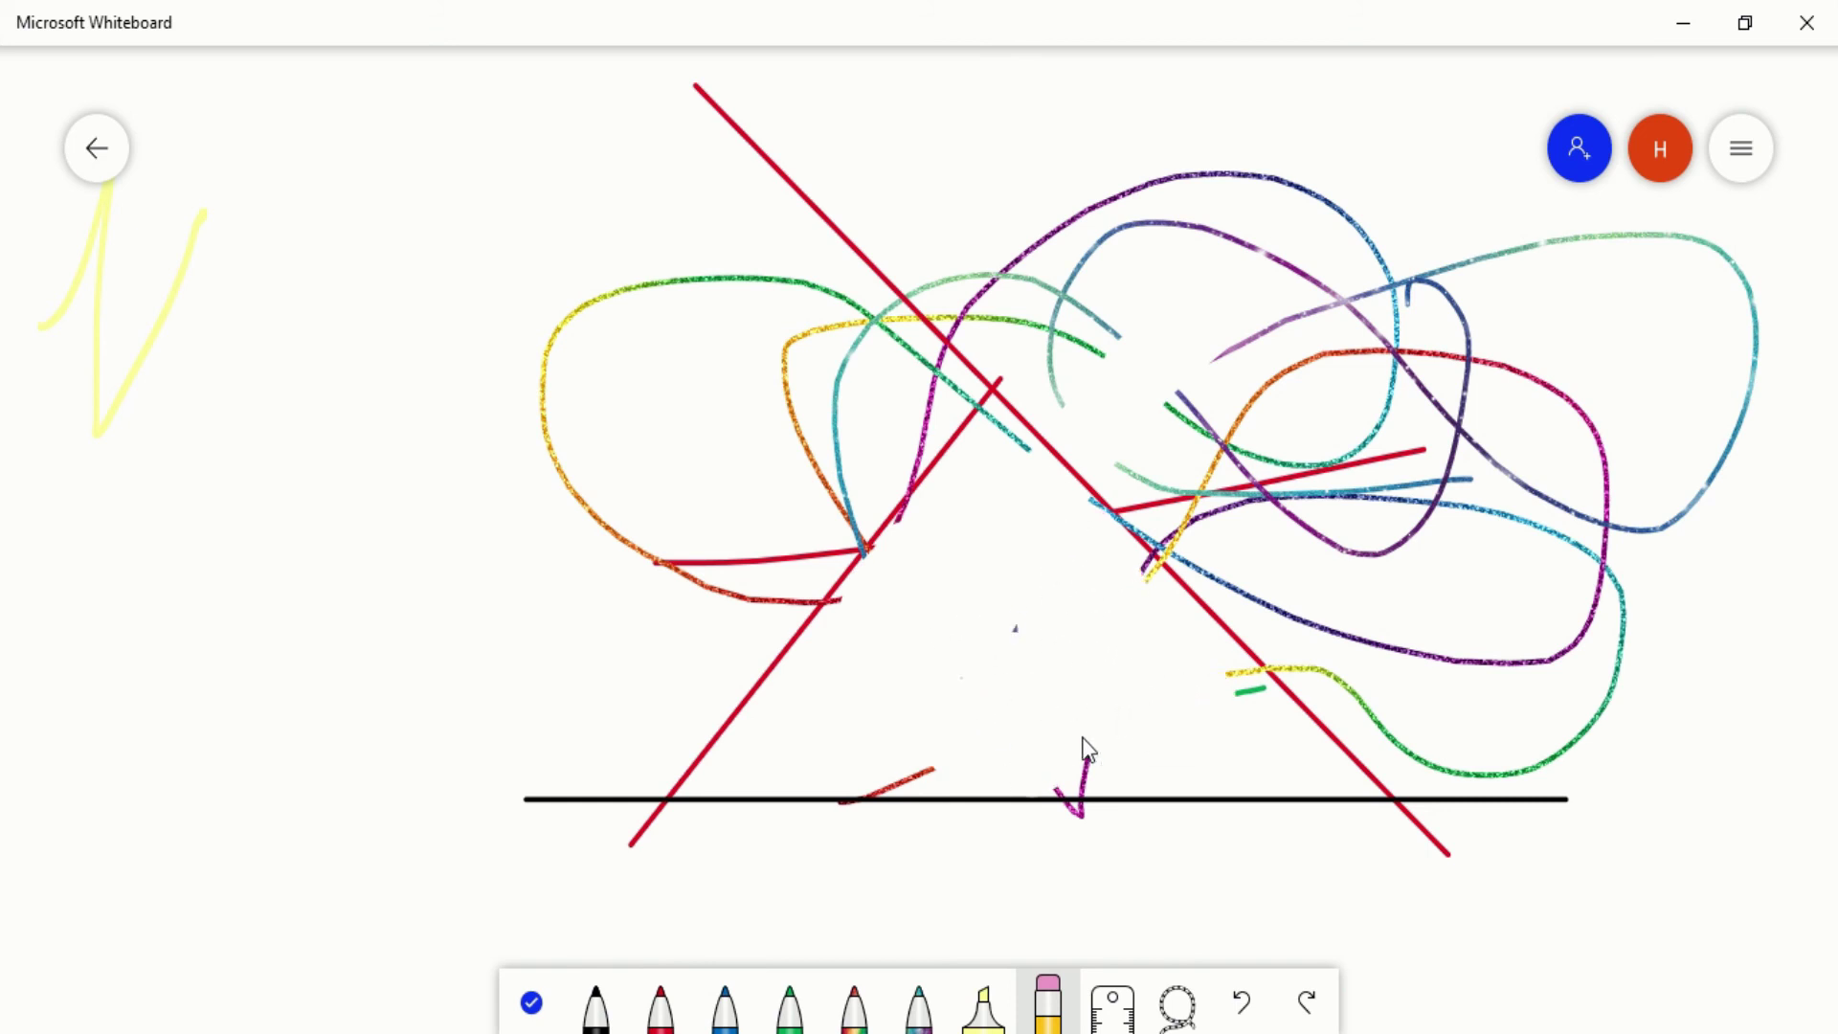
Lasso-select the triangle and its surrounding scribbles and move the selection to the lower right of the remaining looping stroke
{"action": "left_click", "coordinate": [1185, 1014]}
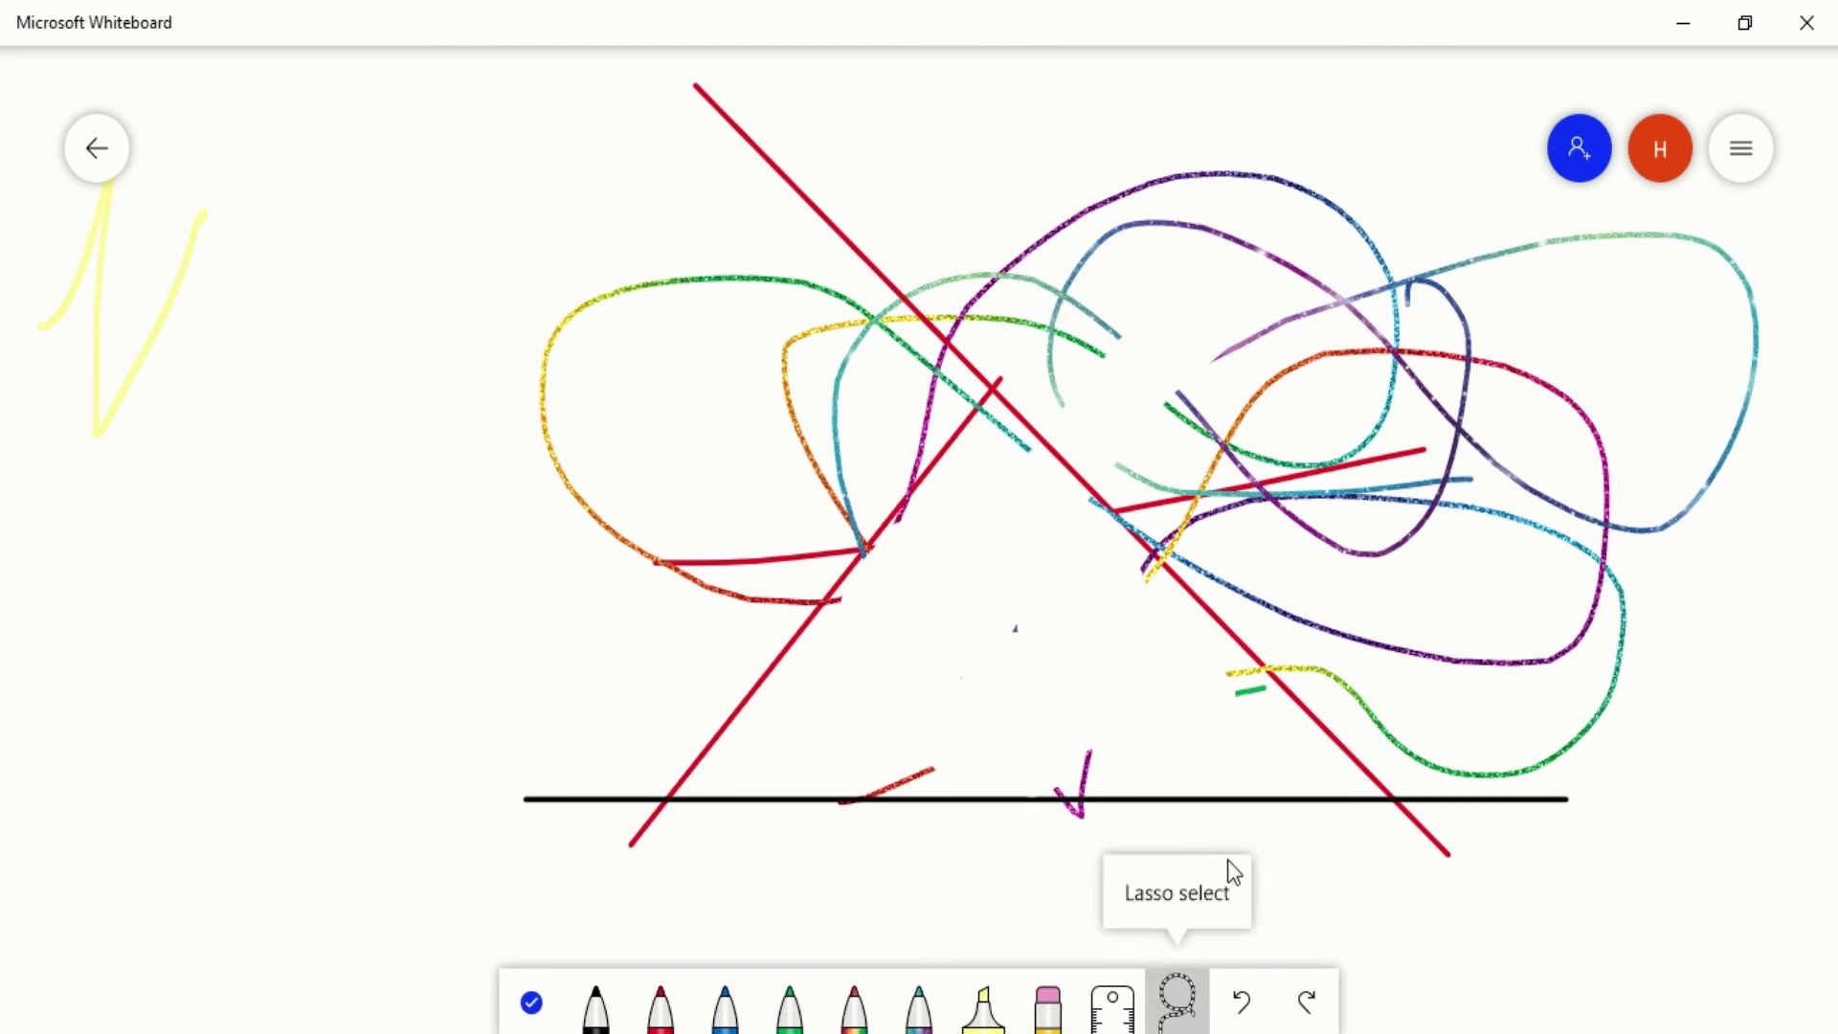
{"action": "mouse_move", "coordinate": [398, 63]}
{"action": "left_mouse_down"}
{"action": "mouse_move", "coordinate": [1050, 255]}
{"action": "mouse_move", "coordinate": [1703, 763]}
{"action": "mouse_move", "coordinate": [1647, 973]}
{"action": "left_mouse_up"}
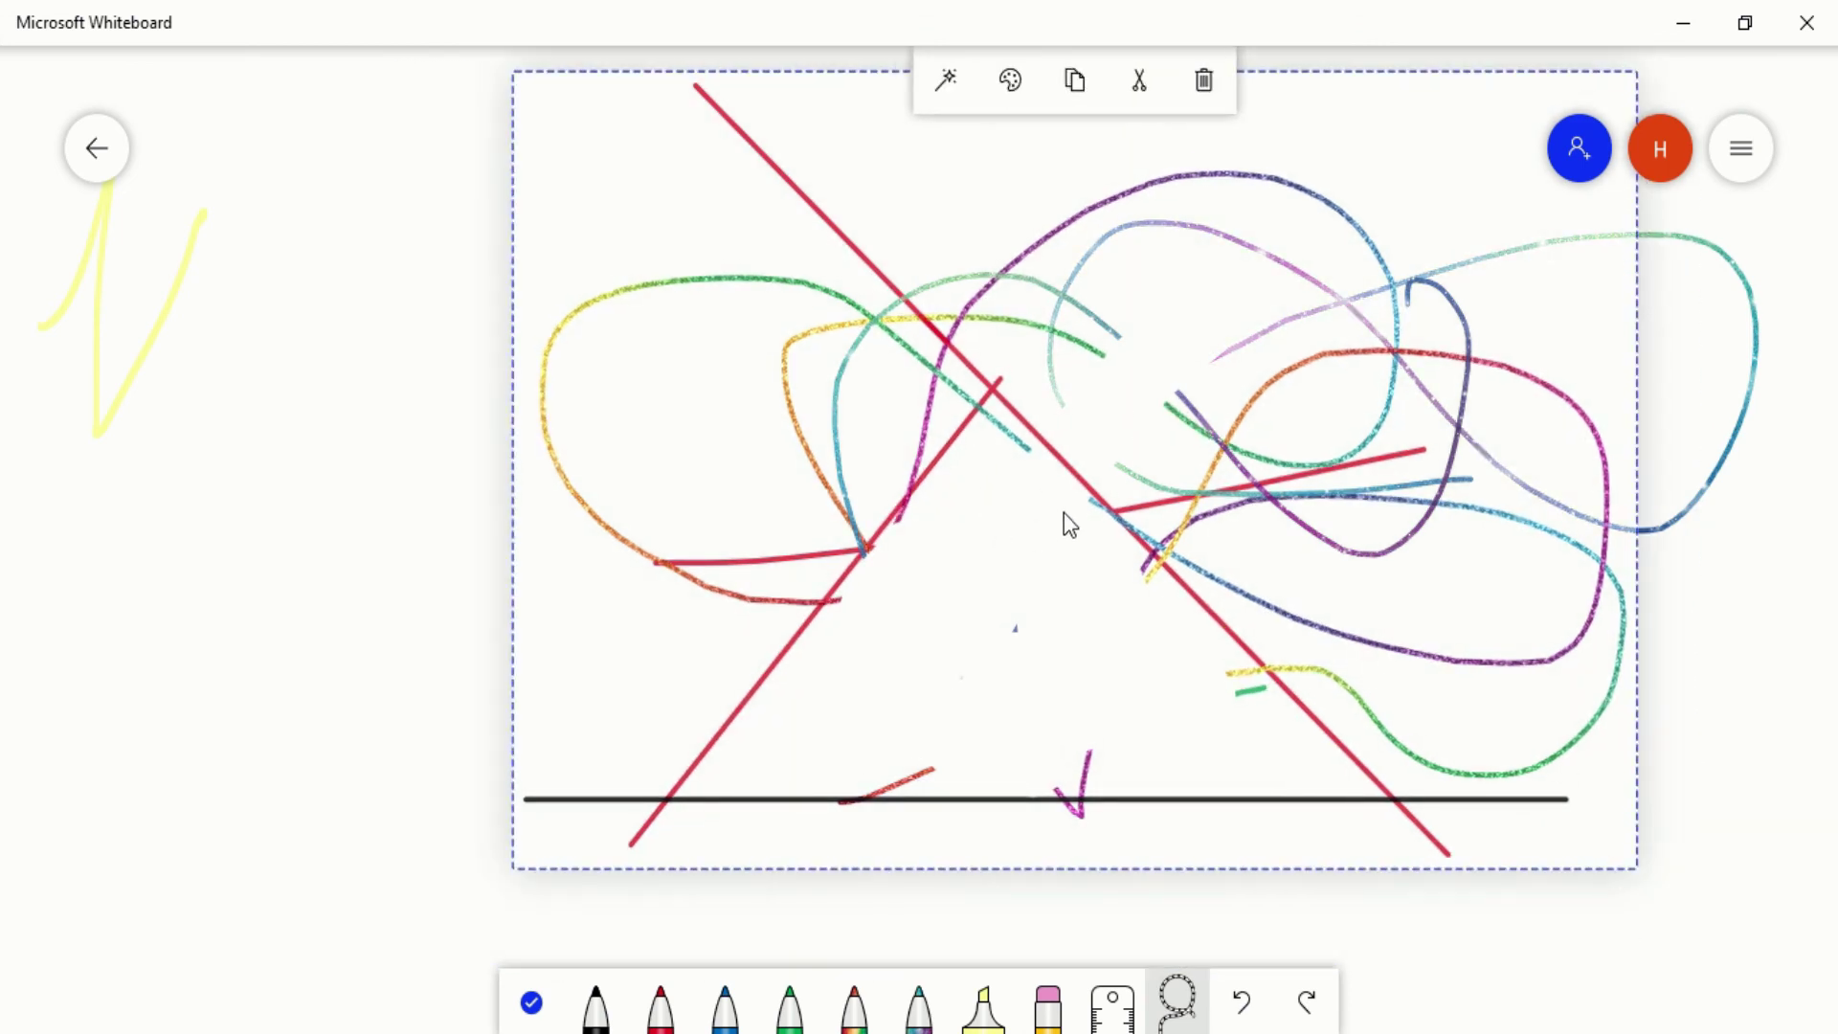
{"action": "mouse_move", "coordinate": [1108, 492]}
{"action": "left_mouse_down"}
{"action": "mouse_move", "coordinate": [874, 521]}
{"action": "mouse_move", "coordinate": [738, 456]}
{"action": "mouse_move", "coordinate": [1051, 525]}
{"action": "mouse_move", "coordinate": [1009, 557]}
{"action": "mouse_move", "coordinate": [1014, 463]}
{"action": "mouse_move", "coordinate": [899, 533]}
{"action": "mouse_move", "coordinate": [709, 498]}
{"action": "left_mouse_up"}
{"action": "scroll", "coordinate": [708, 497], "scroll_direction": "down", "scroll_amount": 5}
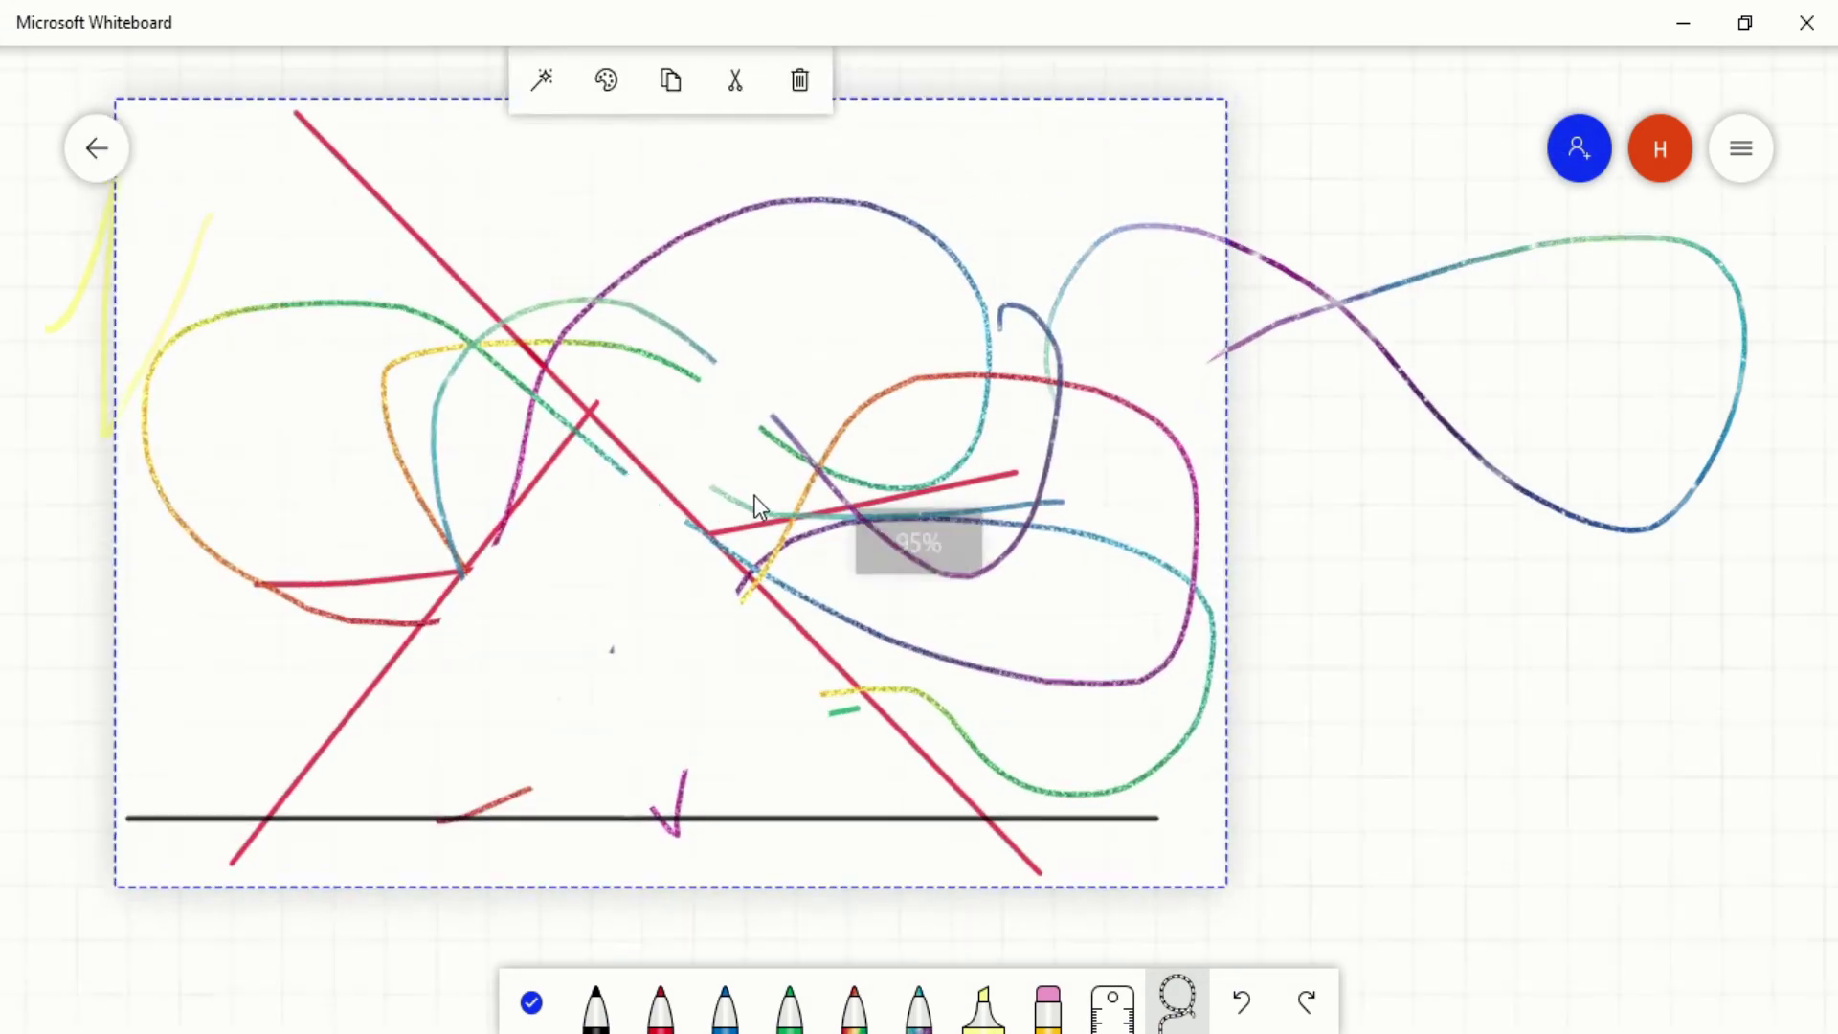
{"action": "mouse_move", "coordinate": [663, 427]}
{"action": "left_mouse_down"}
{"action": "mouse_move", "coordinate": [1088, 451]}
{"action": "mouse_move", "coordinate": [1331, 571]}
{"action": "left_mouse_up"}
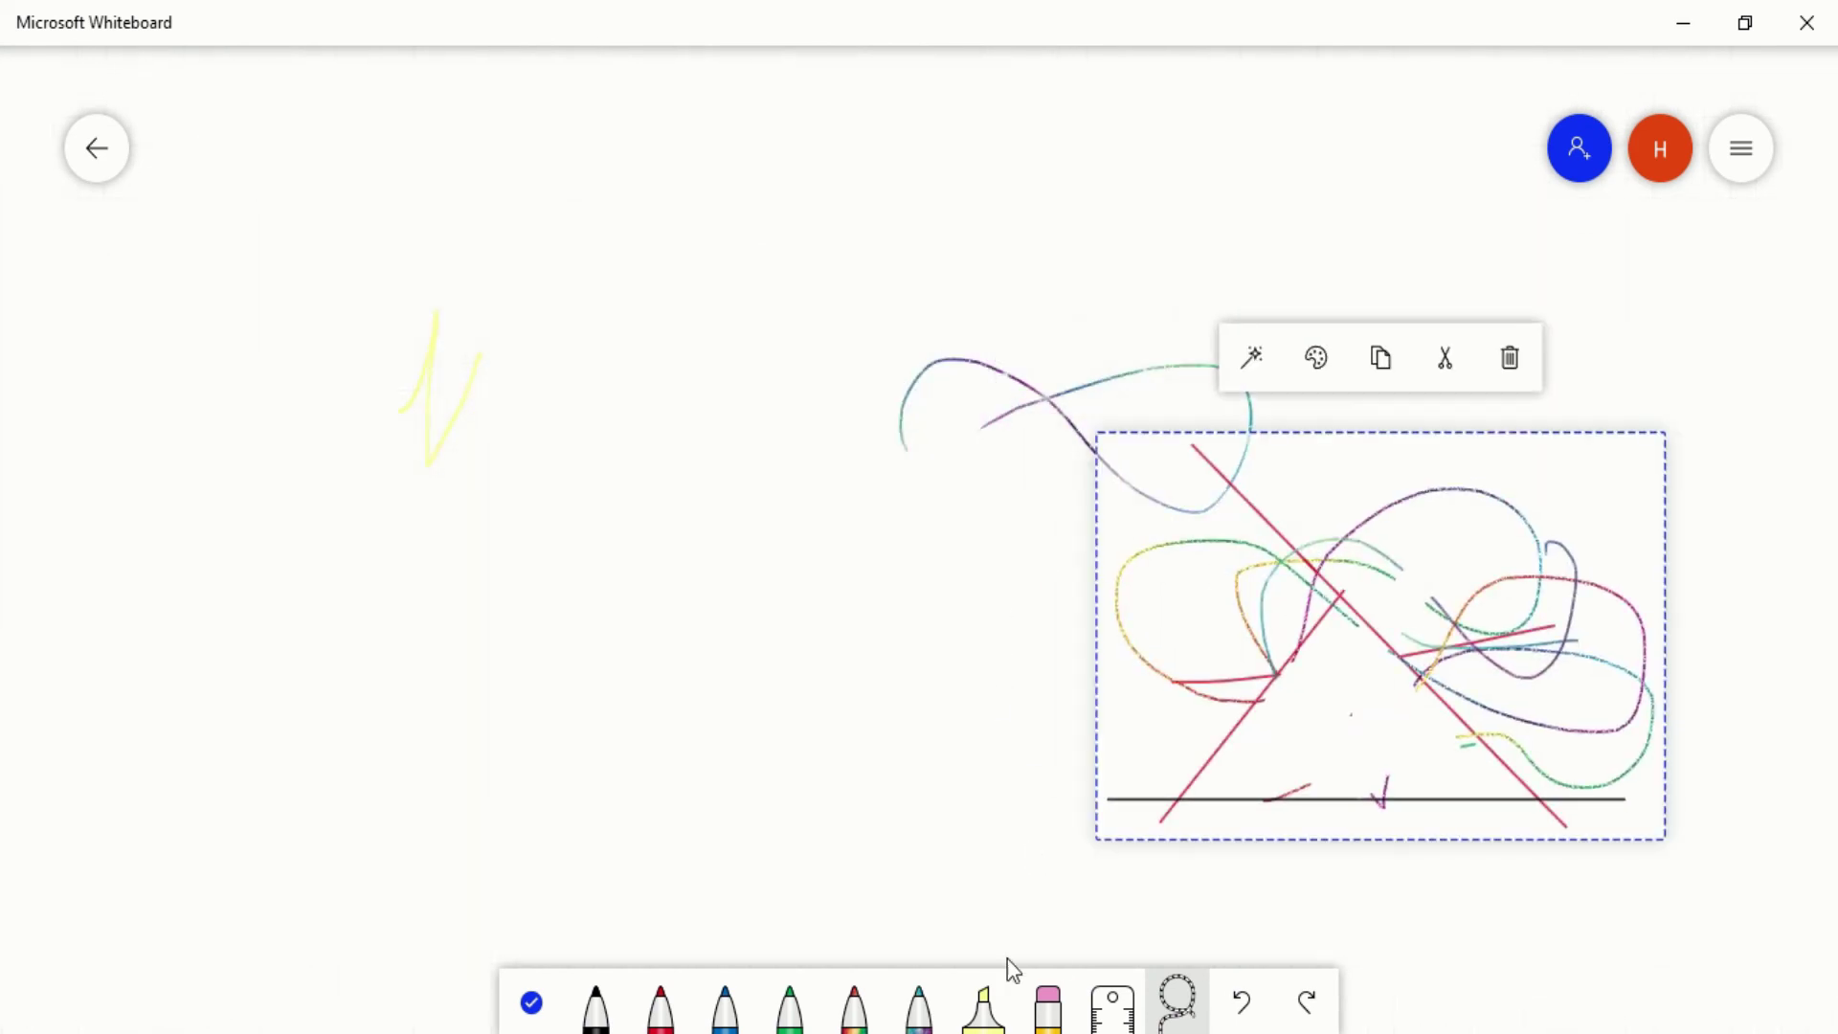
Erase the leftover multicolour looping stroke and the yellow highlighter zigzag outside the moved drawing
{"action": "left_click", "coordinate": [1049, 1005]}
{"action": "mouse_move", "coordinate": [898, 418]}
{"action": "left_mouse_down"}
{"action": "mouse_move", "coordinate": [1071, 344]}
{"action": "mouse_move", "coordinate": [1280, 361]}
{"action": "mouse_move", "coordinate": [1017, 394]}
{"action": "mouse_move", "coordinate": [1212, 404]}
{"action": "mouse_move", "coordinate": [1203, 488]}
{"action": "mouse_move", "coordinate": [763, 383]}
{"action": "mouse_move", "coordinate": [493, 366]}
{"action": "mouse_move", "coordinate": [442, 469]}
{"action": "left_mouse_up"}
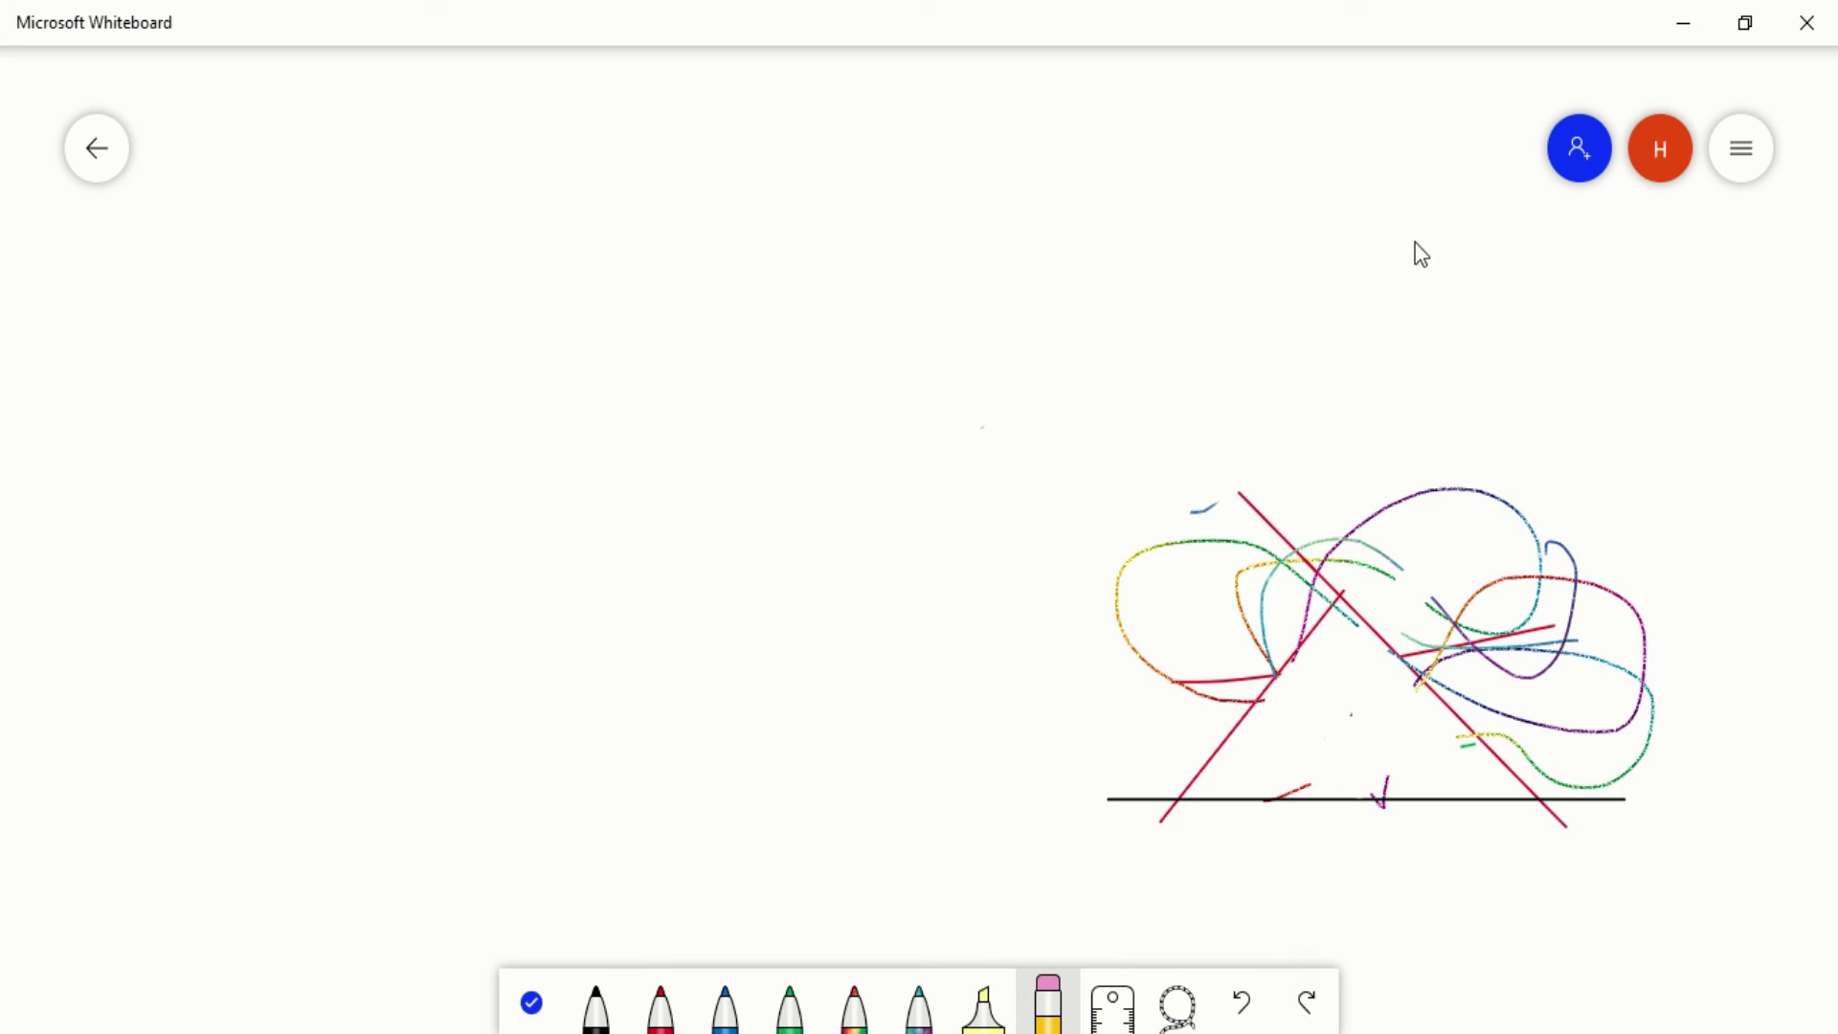
Open the list of people who can be invited to the whiteboard and close it again
{"action": "left_click", "coordinate": [1589, 150]}
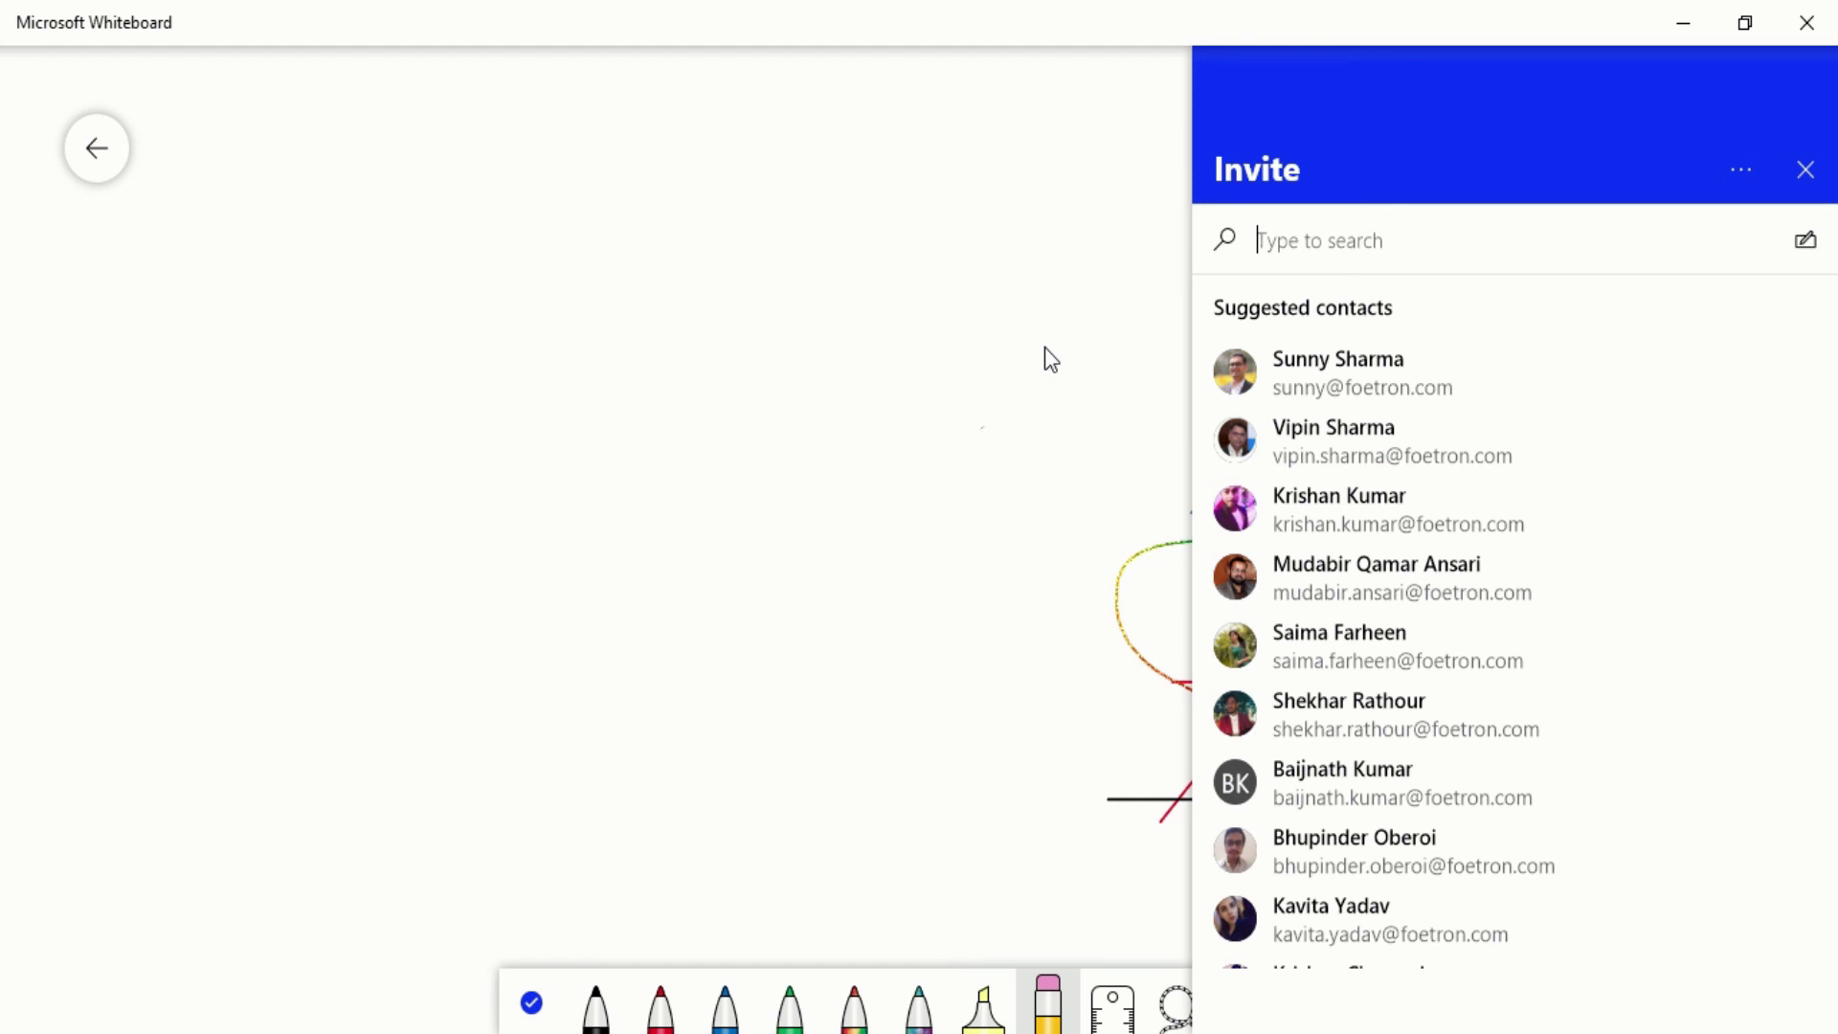
{"action": "key", "text": "Escape"}
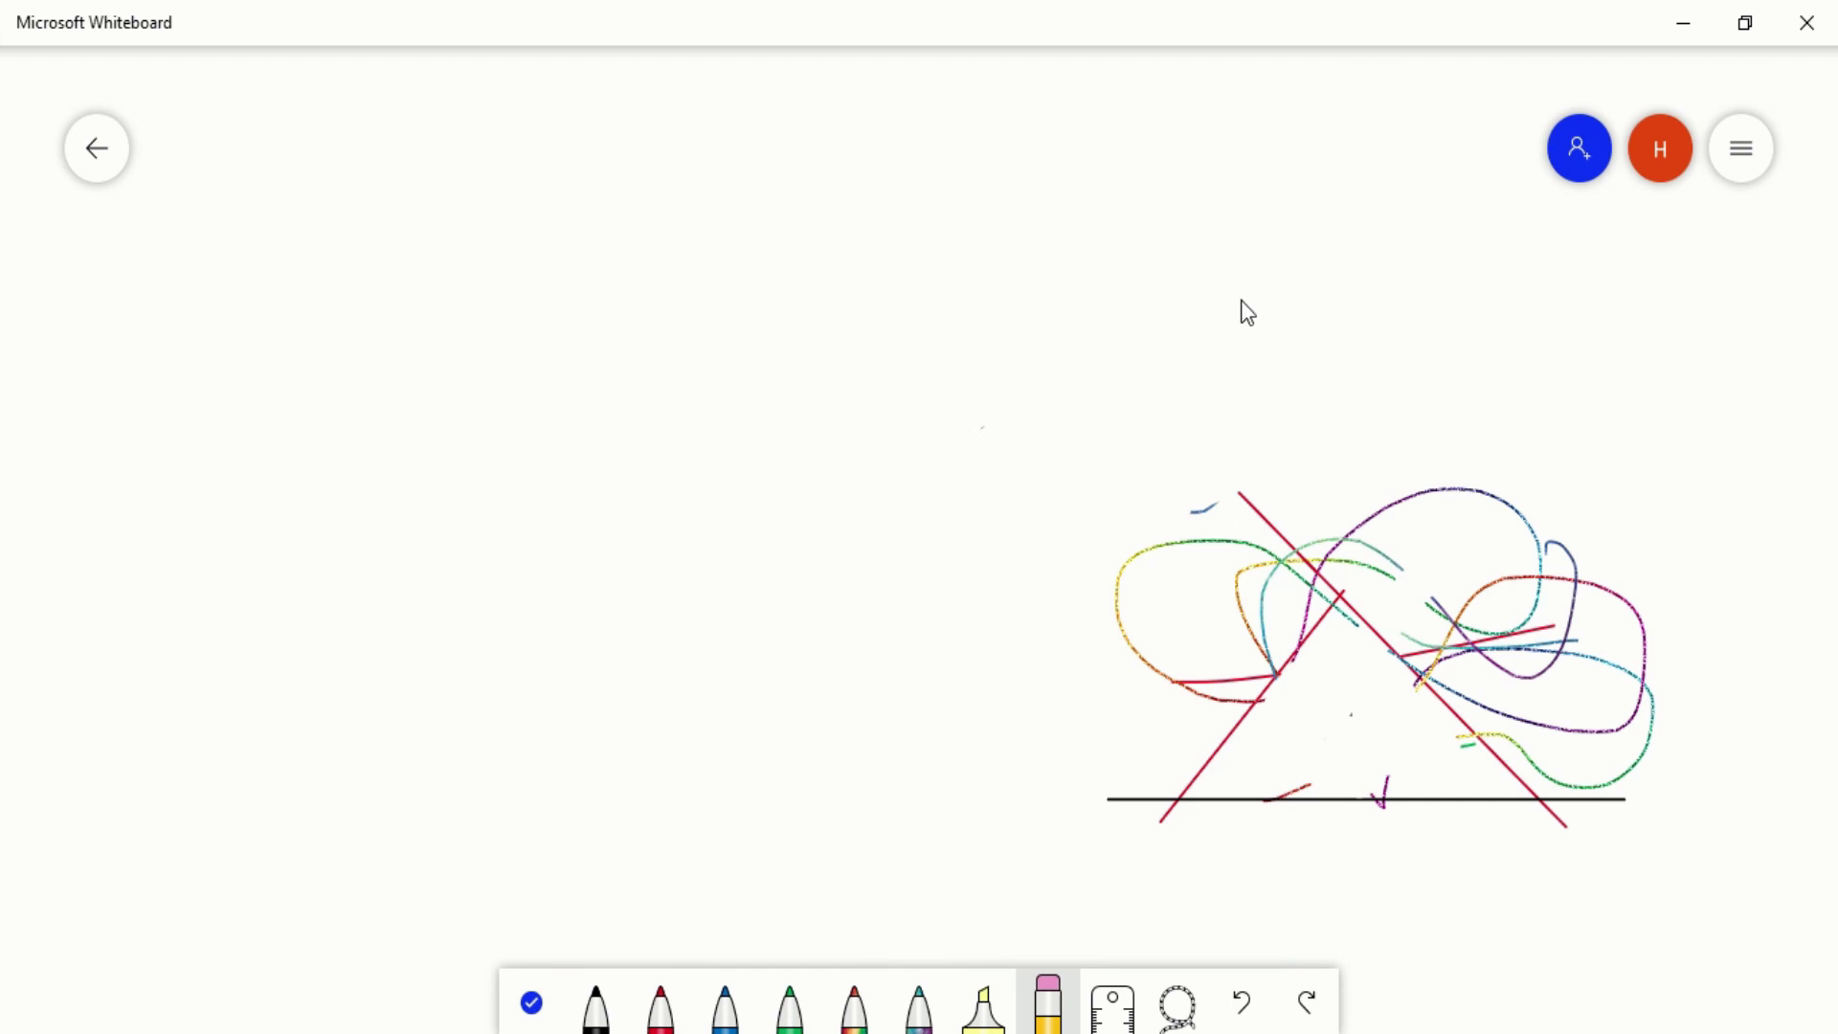
Turn on Ink to shape in the whiteboard settings and return to the canvas
{"action": "left_click", "coordinate": [1740, 153]}
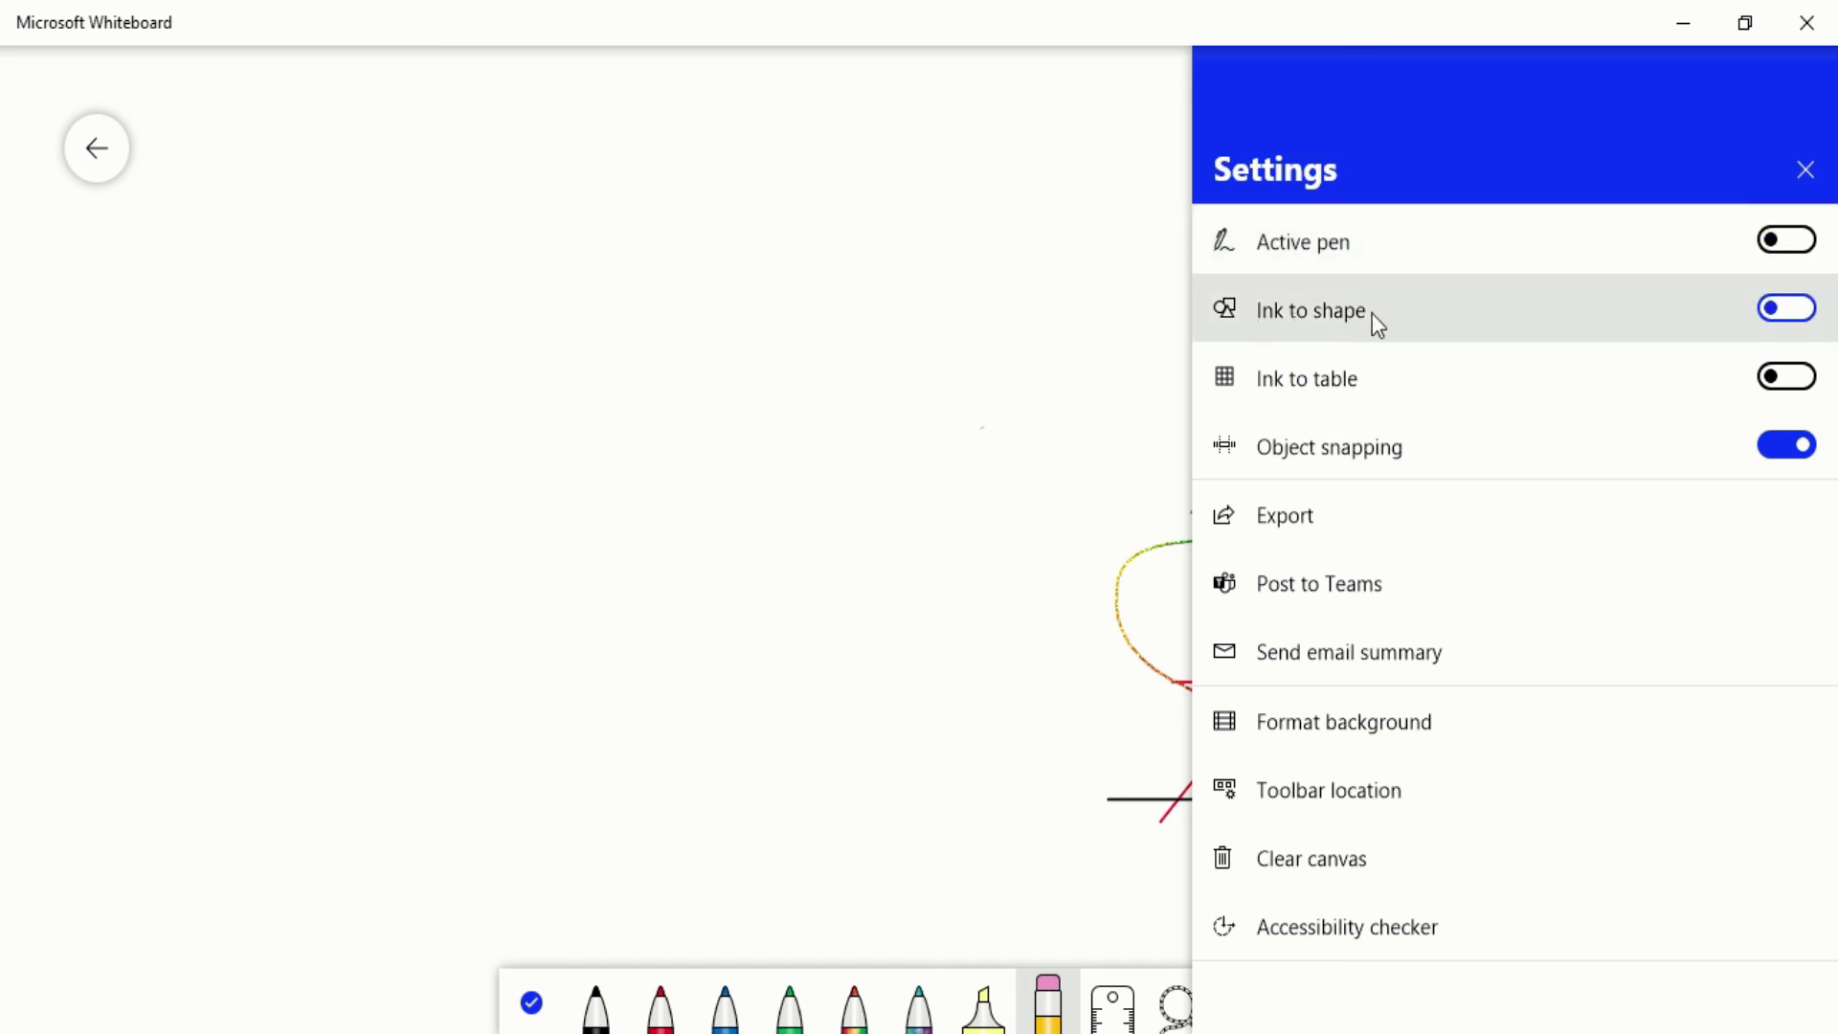
{"action": "left_click", "coordinate": [1787, 308]}
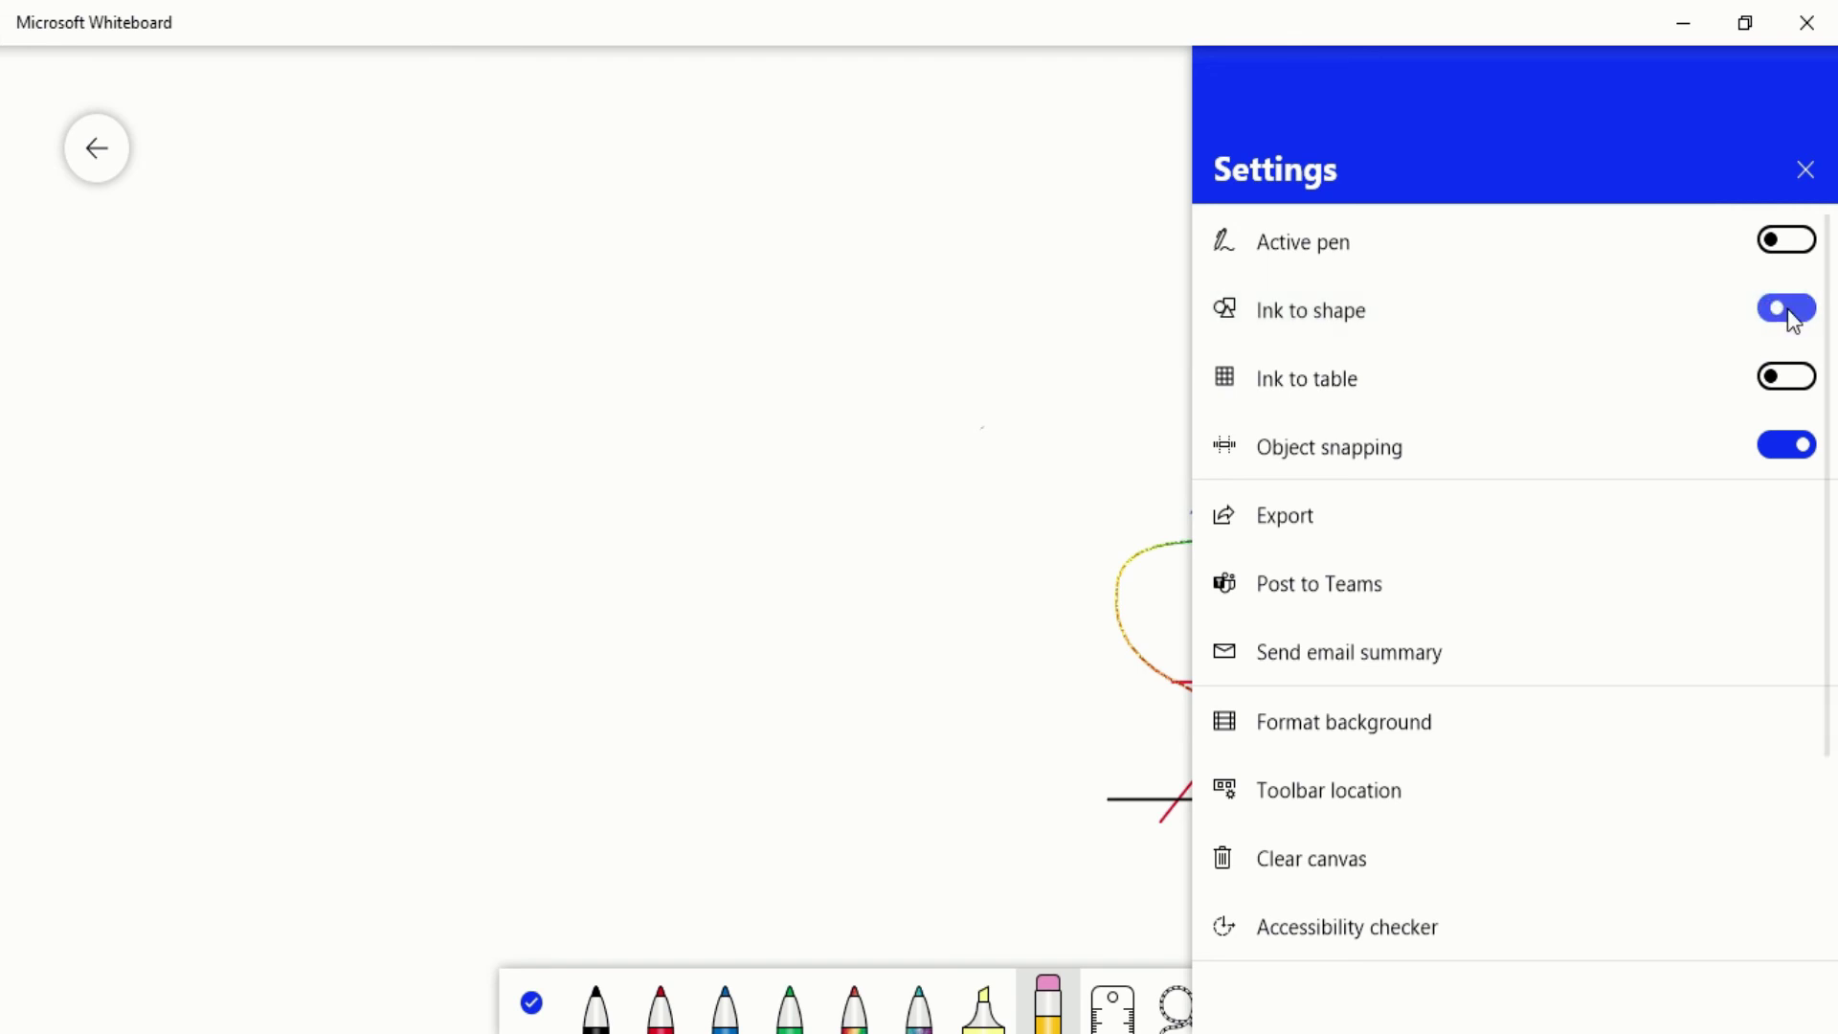
{"action": "left_click", "coordinate": [1800, 170]}
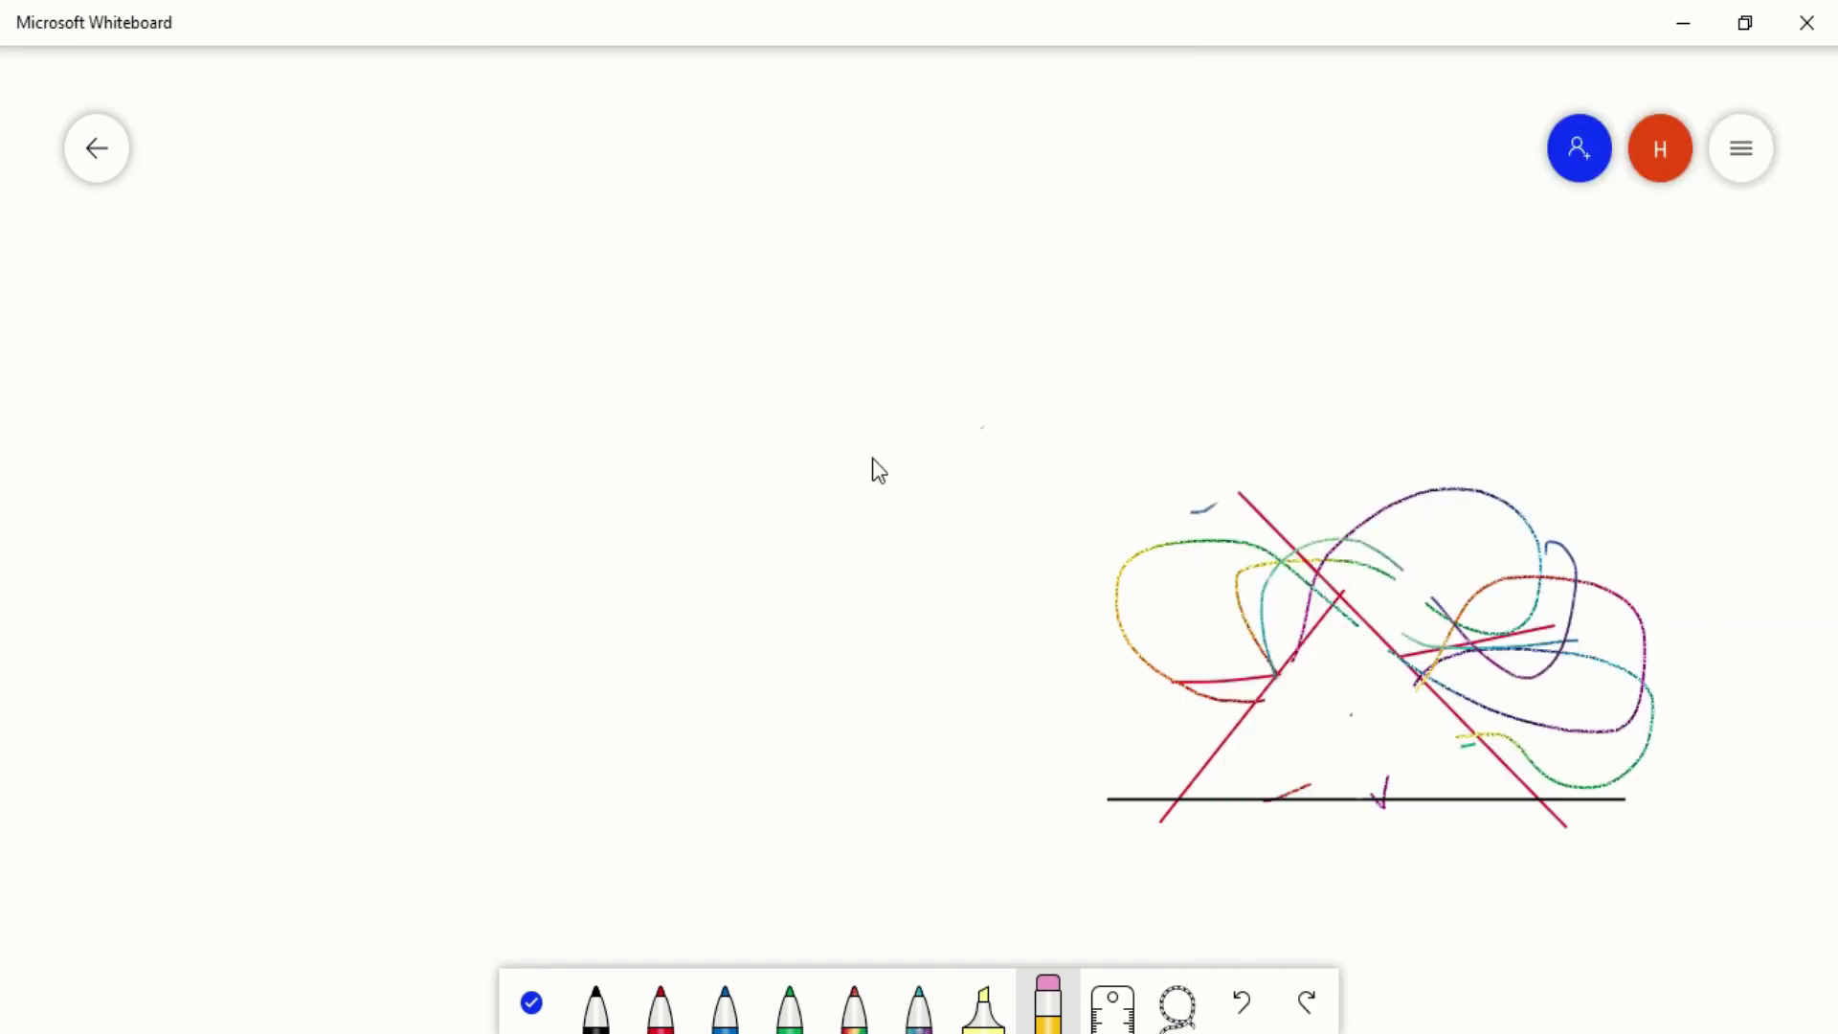
Draw an overlapping triangle, rectangle and circle with the red pen in the empty upper area, plus a smaller rectangle beside the circle
{"action": "left_click", "coordinate": [661, 1007]}
{"action": "mouse_move", "coordinate": [818, 245]}
{"action": "left_mouse_down"}
{"action": "mouse_move", "coordinate": [669, 503]}
{"action": "mouse_move", "coordinate": [974, 490]}
{"action": "left_mouse_up"}
{"action": "left_click_drag", "start_coordinate": [935, 421], "coordinate": [836, 260]}
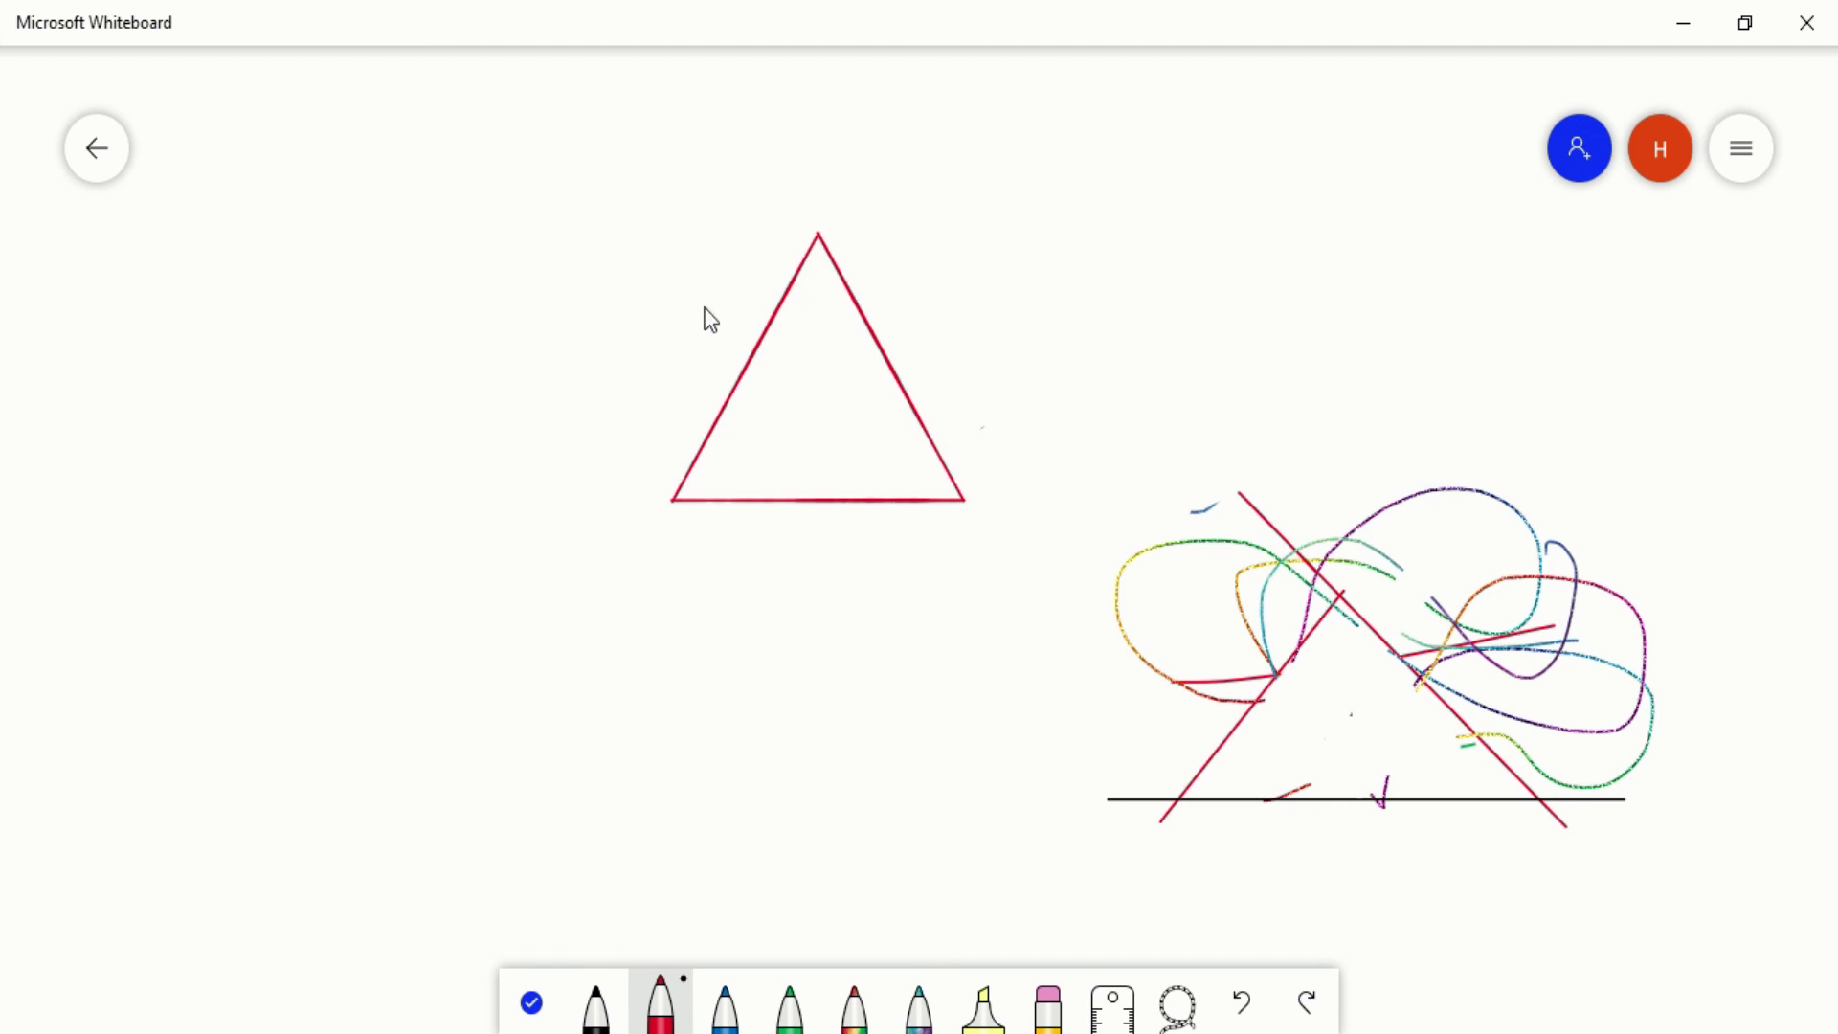
{"action": "mouse_move", "coordinate": [723, 496]}
{"action": "left_mouse_down"}
{"action": "mouse_move", "coordinate": [717, 575]}
{"action": "mouse_move", "coordinate": [1053, 592]}
{"action": "mouse_move", "coordinate": [1130, 405]}
{"action": "mouse_move", "coordinate": [1134, 331]}
{"action": "mouse_move", "coordinate": [704, 308]}
{"action": "left_mouse_up"}
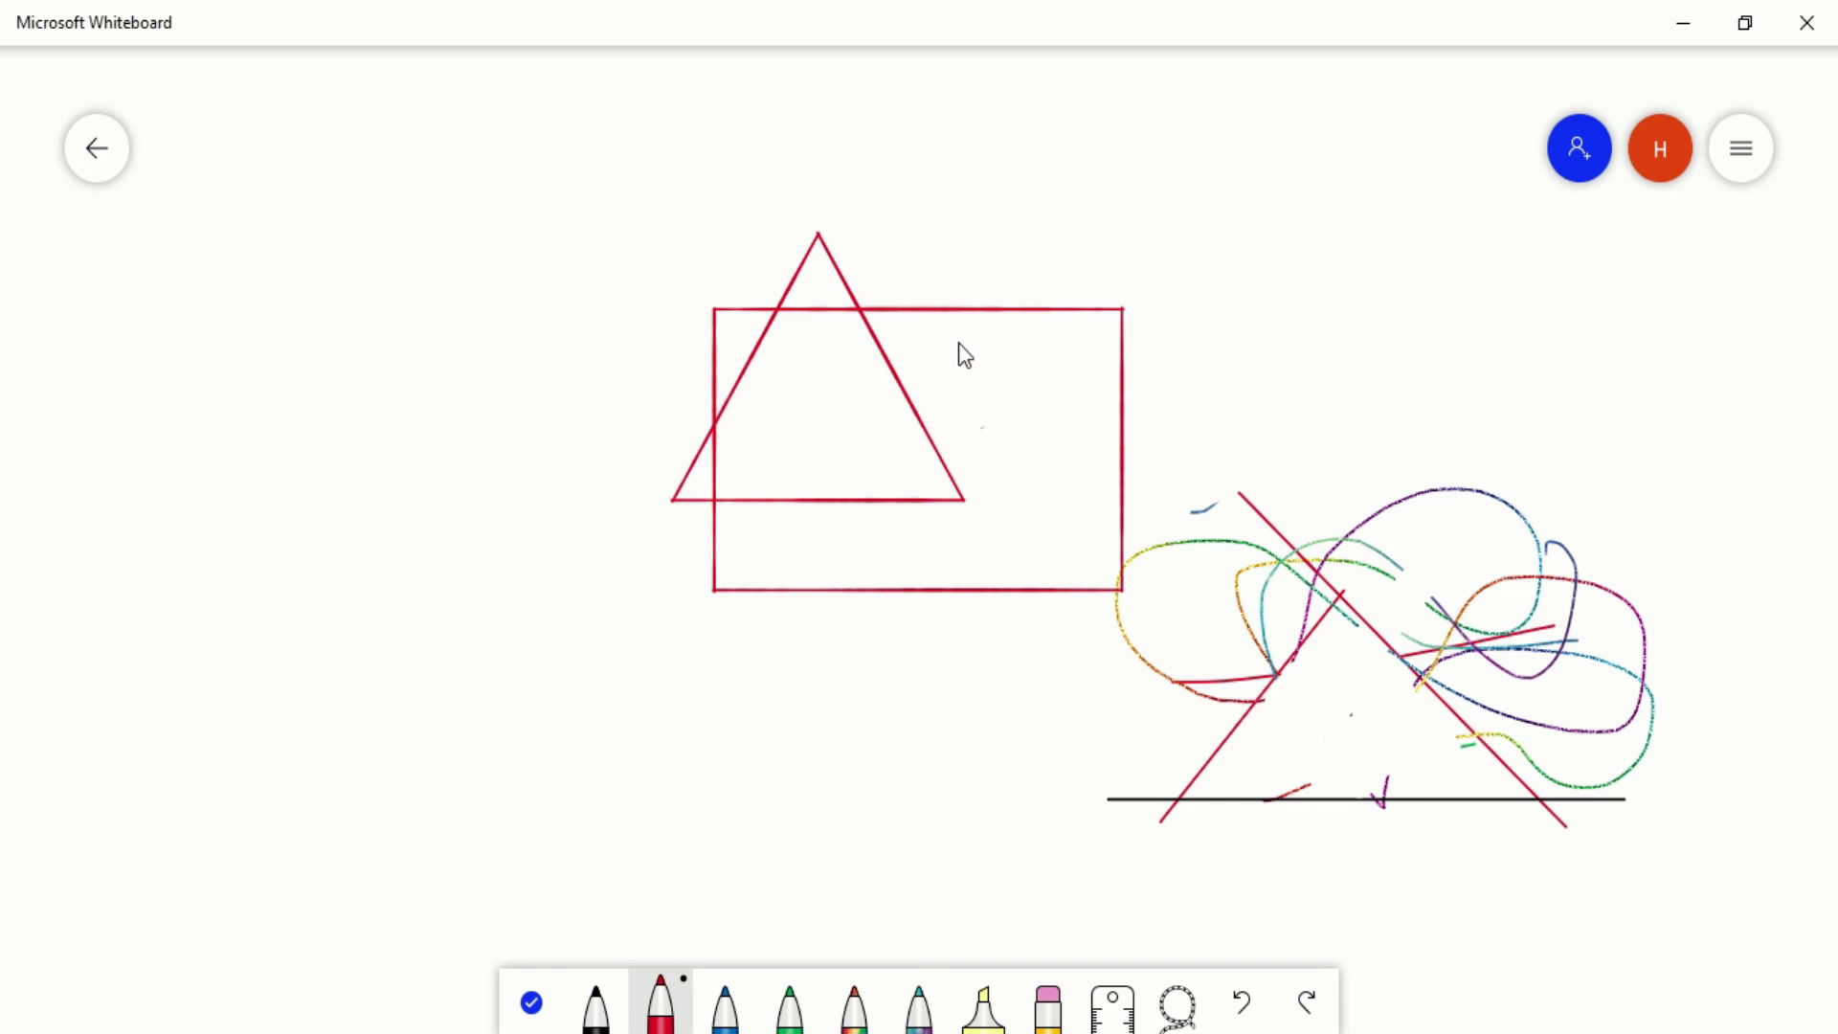
{"action": "mouse_move", "coordinate": [866, 176]}
{"action": "left_mouse_down"}
{"action": "mouse_move", "coordinate": [809, 179]}
{"action": "mouse_move", "coordinate": [726, 296]}
{"action": "mouse_move", "coordinate": [798, 452]}
{"action": "mouse_move", "coordinate": [959, 470]}
{"action": "left_mouse_up"}
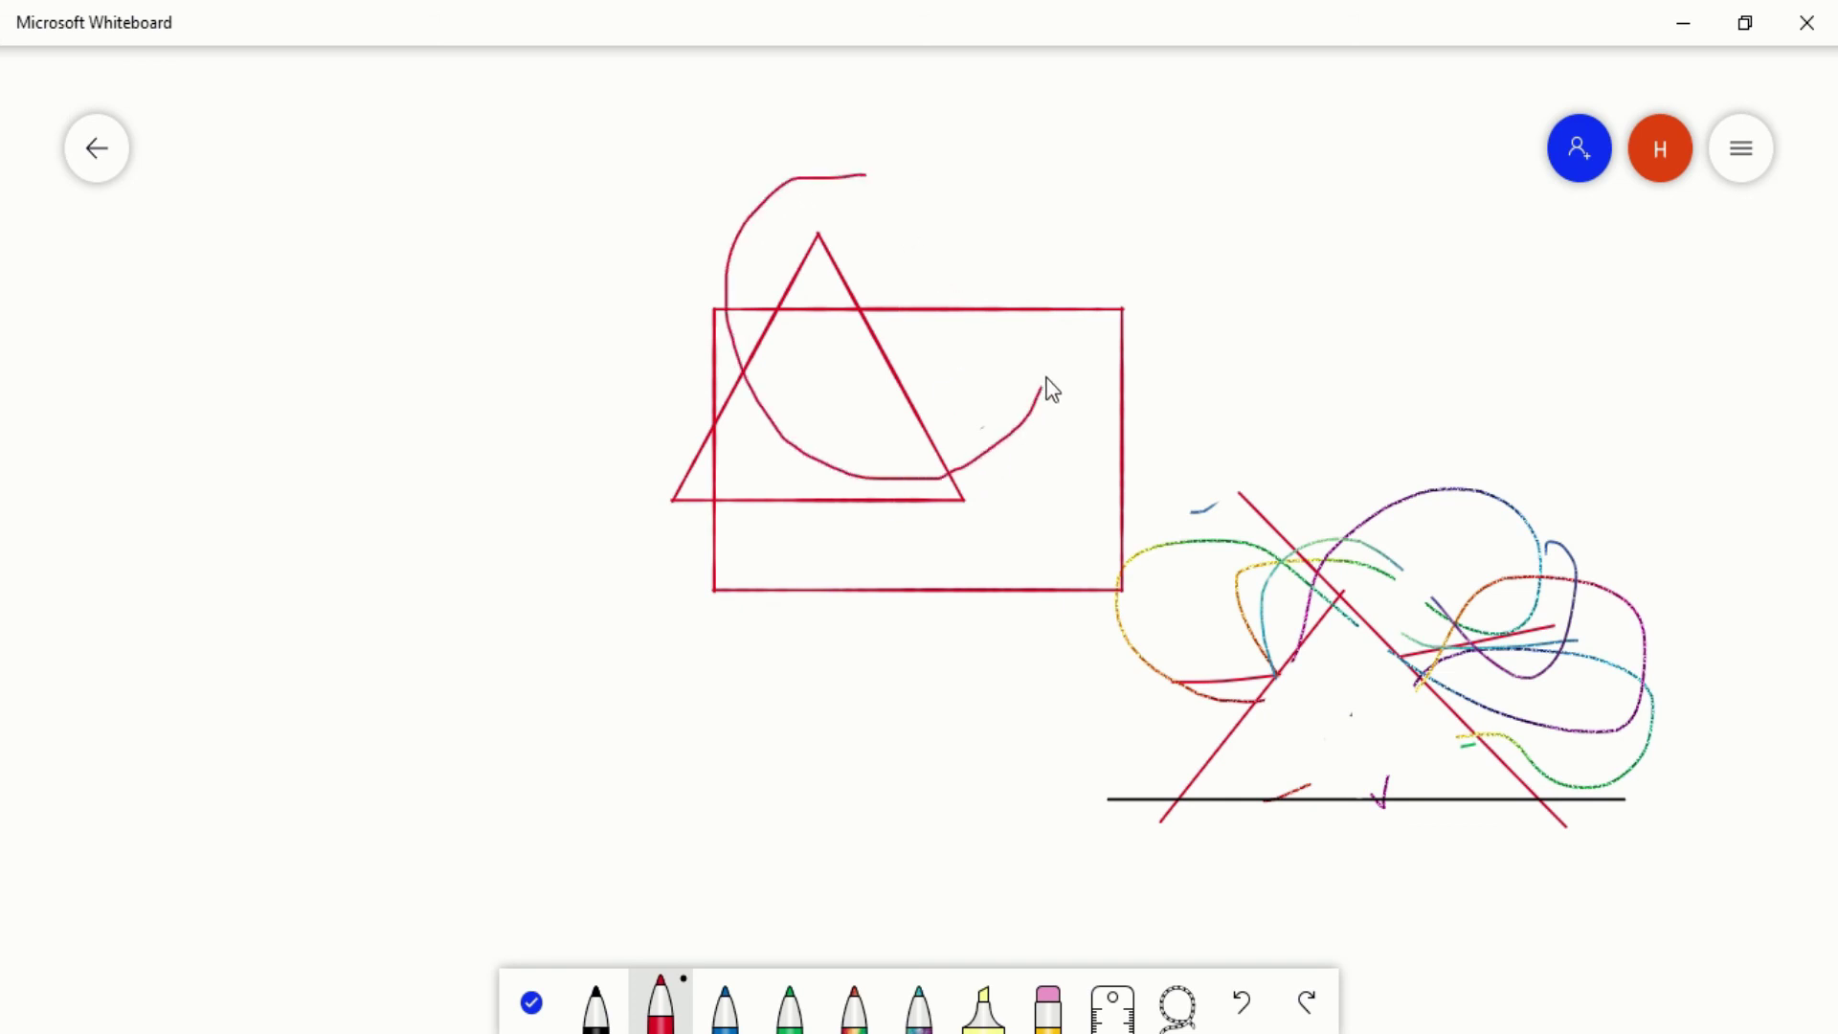
{"action": "mouse_move", "coordinate": [1047, 387]}
{"action": "left_mouse_down"}
{"action": "mouse_move", "coordinate": [1049, 247]}
{"action": "mouse_move", "coordinate": [938, 170]}
{"action": "left_mouse_up"}
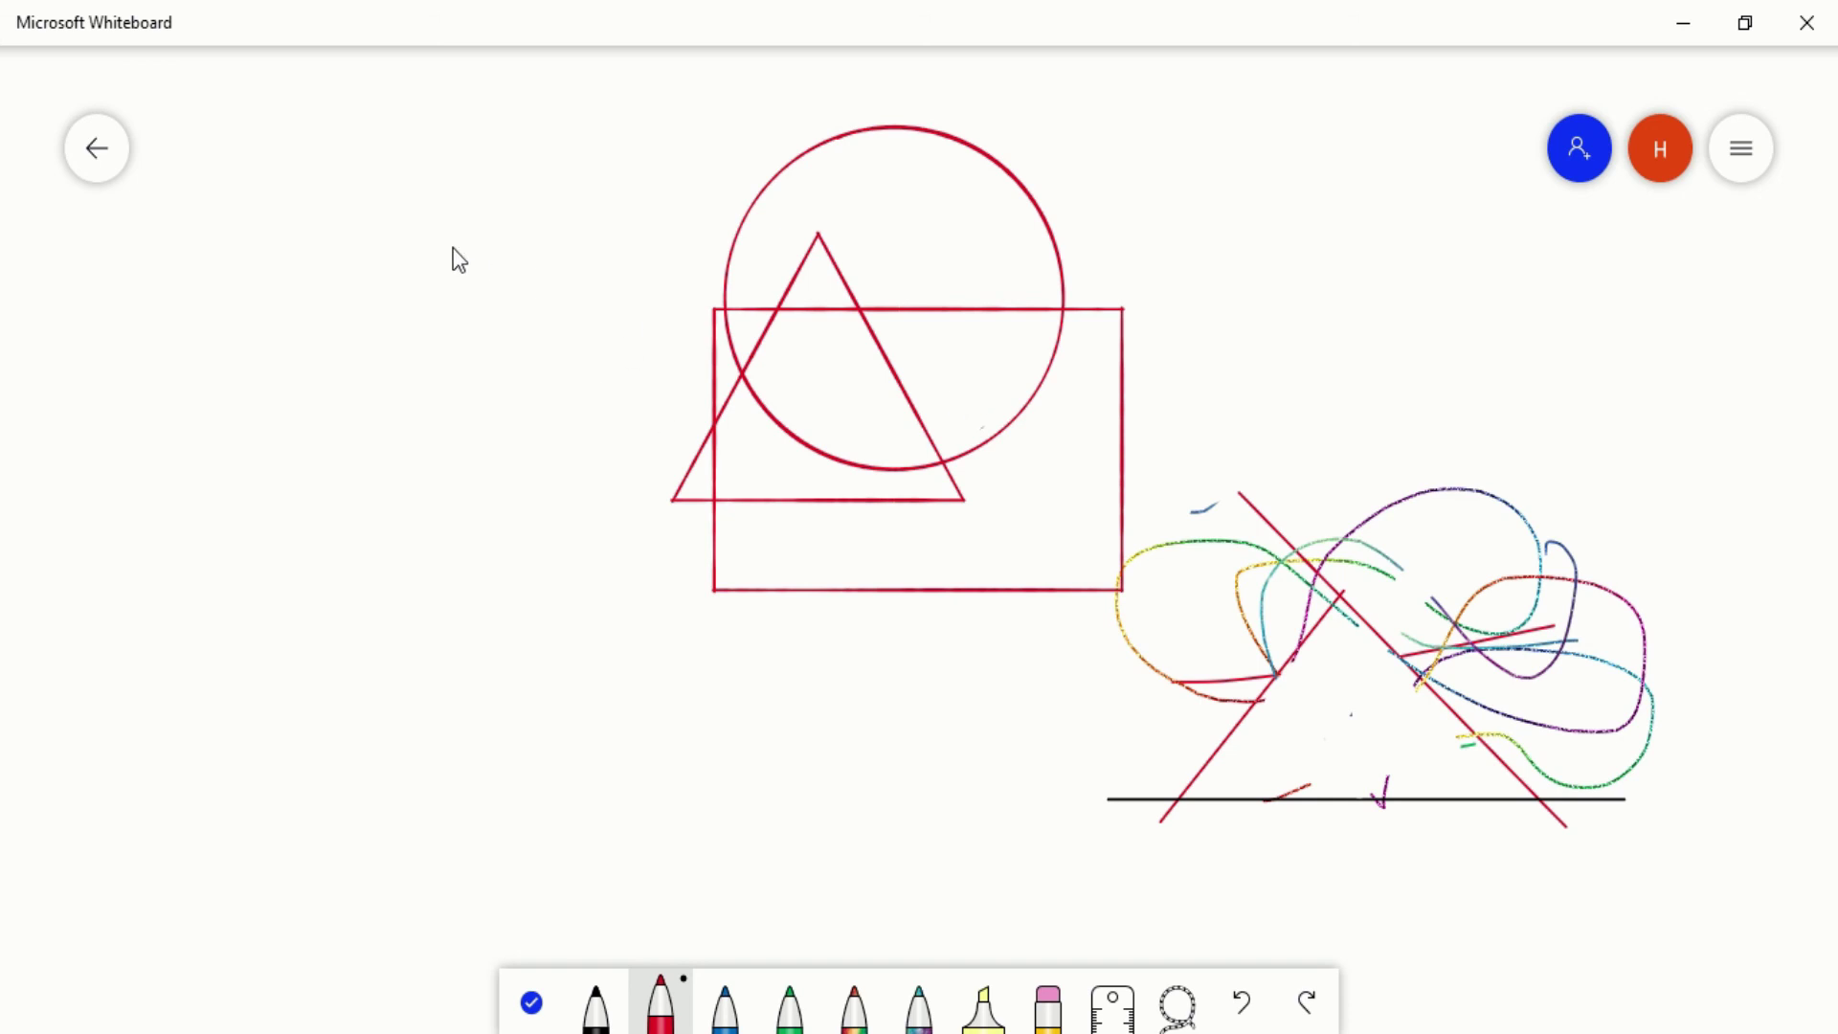
{"action": "mouse_move", "coordinate": [452, 247]}
{"action": "left_mouse_down"}
{"action": "mouse_move", "coordinate": [463, 388]}
{"action": "mouse_move", "coordinate": [762, 379]}
{"action": "mouse_move", "coordinate": [682, 205]}
{"action": "mouse_move", "coordinate": [484, 236]}
{"action": "mouse_move", "coordinate": [460, 262]}
{"action": "left_mouse_up"}
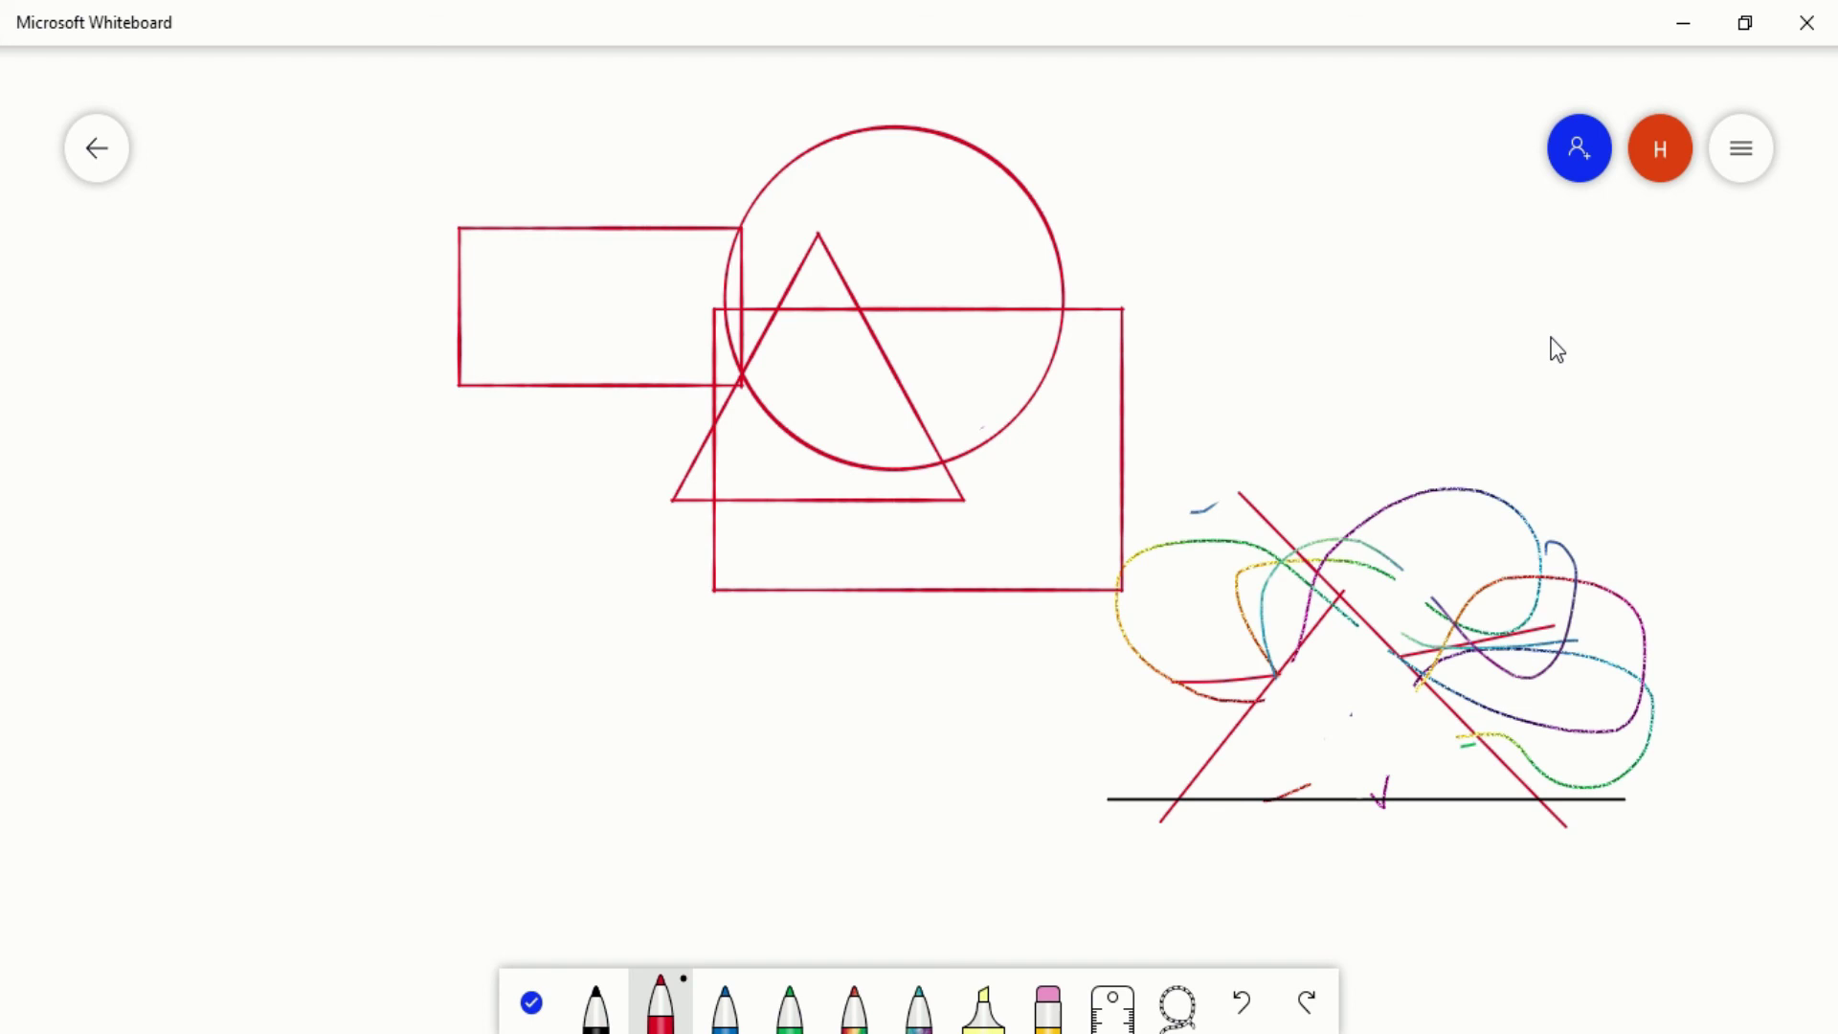
Turn on Ink to table in the whiteboard settings and return to the canvas
{"action": "left_click", "coordinate": [1742, 165]}
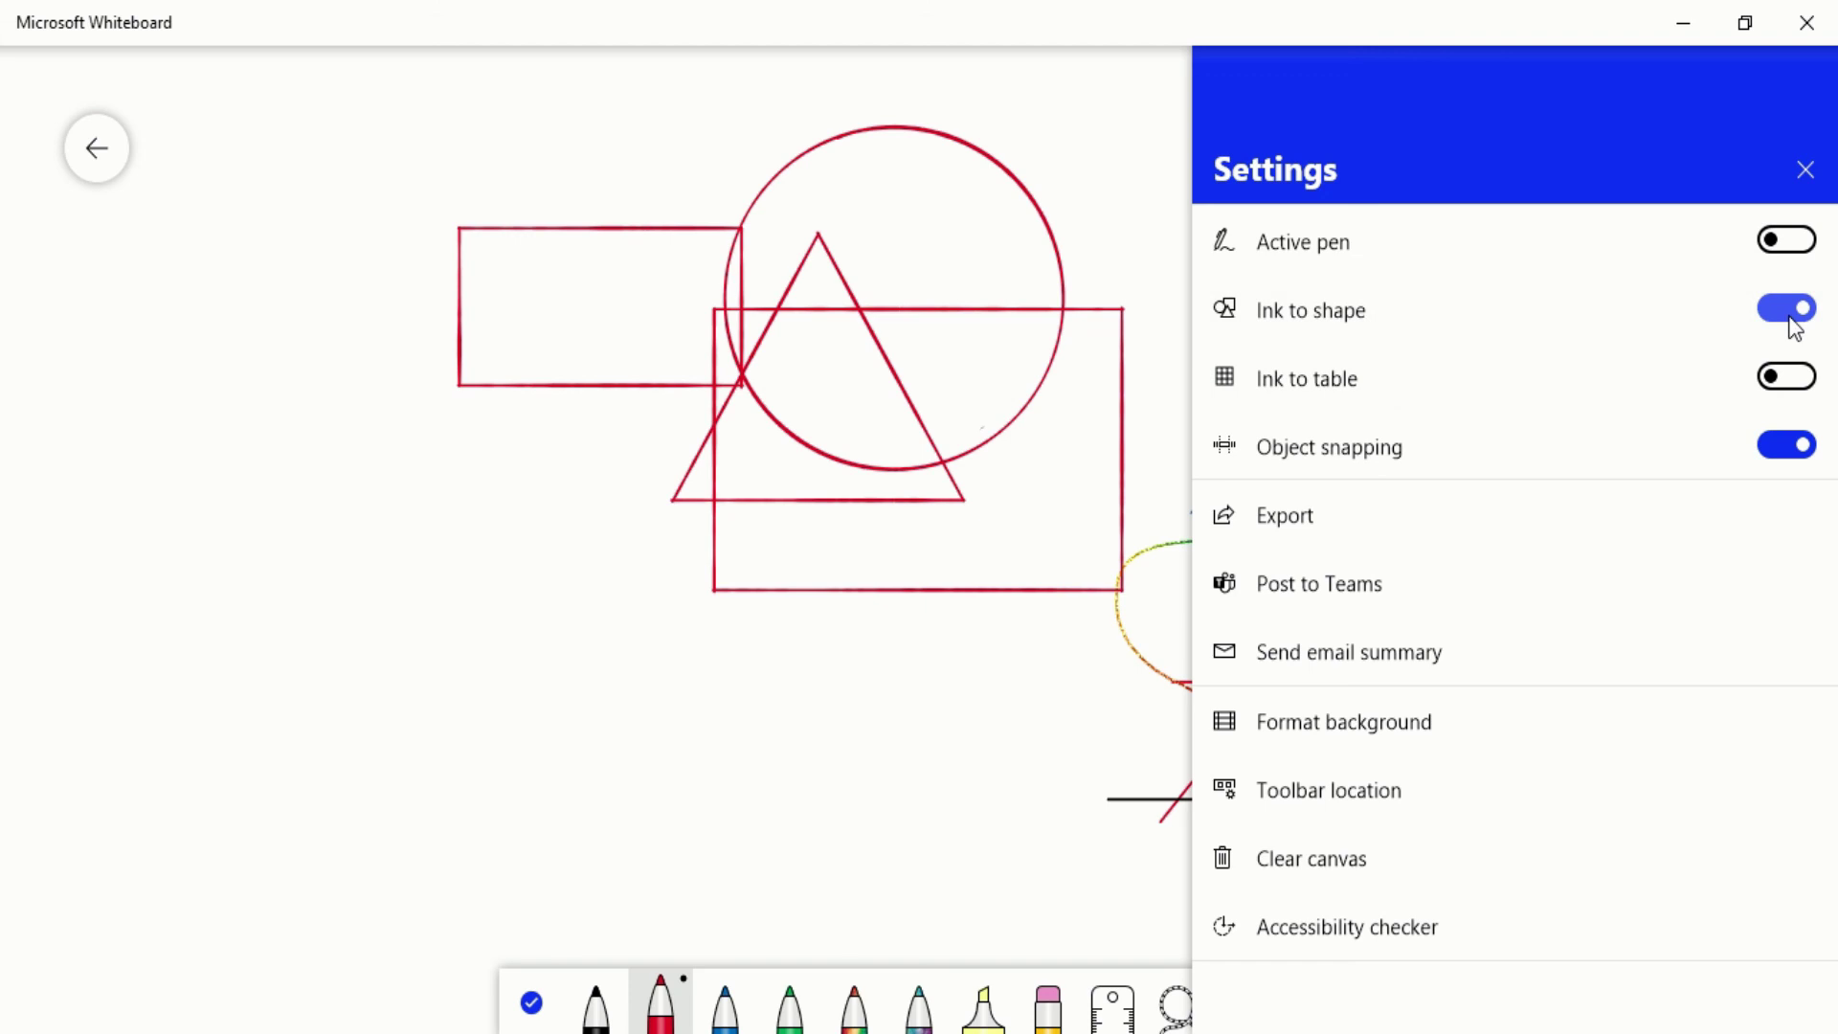
{"action": "left_click", "coordinate": [1788, 378]}
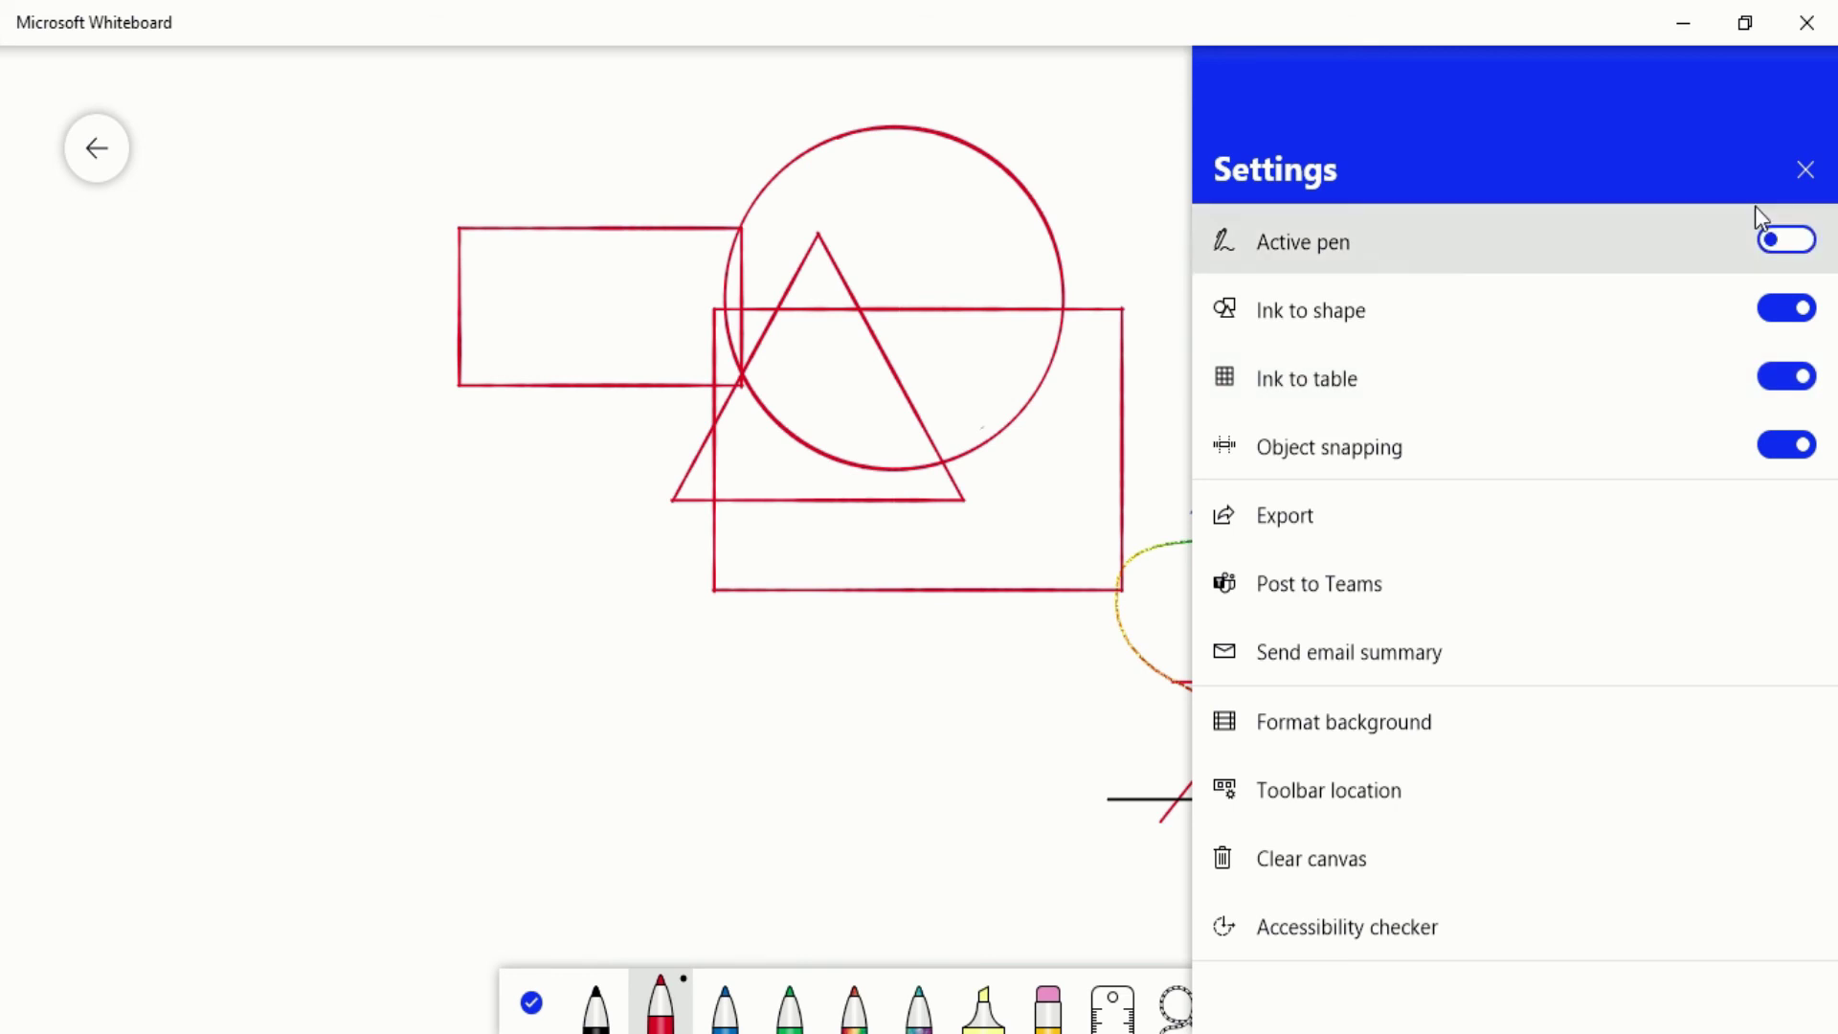
{"action": "left_click", "coordinate": [1805, 172]}
Draw a red rectangle above the scribbles, to the right of the shapes, and divide it with strokes into a table of three rows and two columns
{"action": "scroll", "coordinate": [669, 483], "scroll_direction": "down", "scroll_amount": 2}
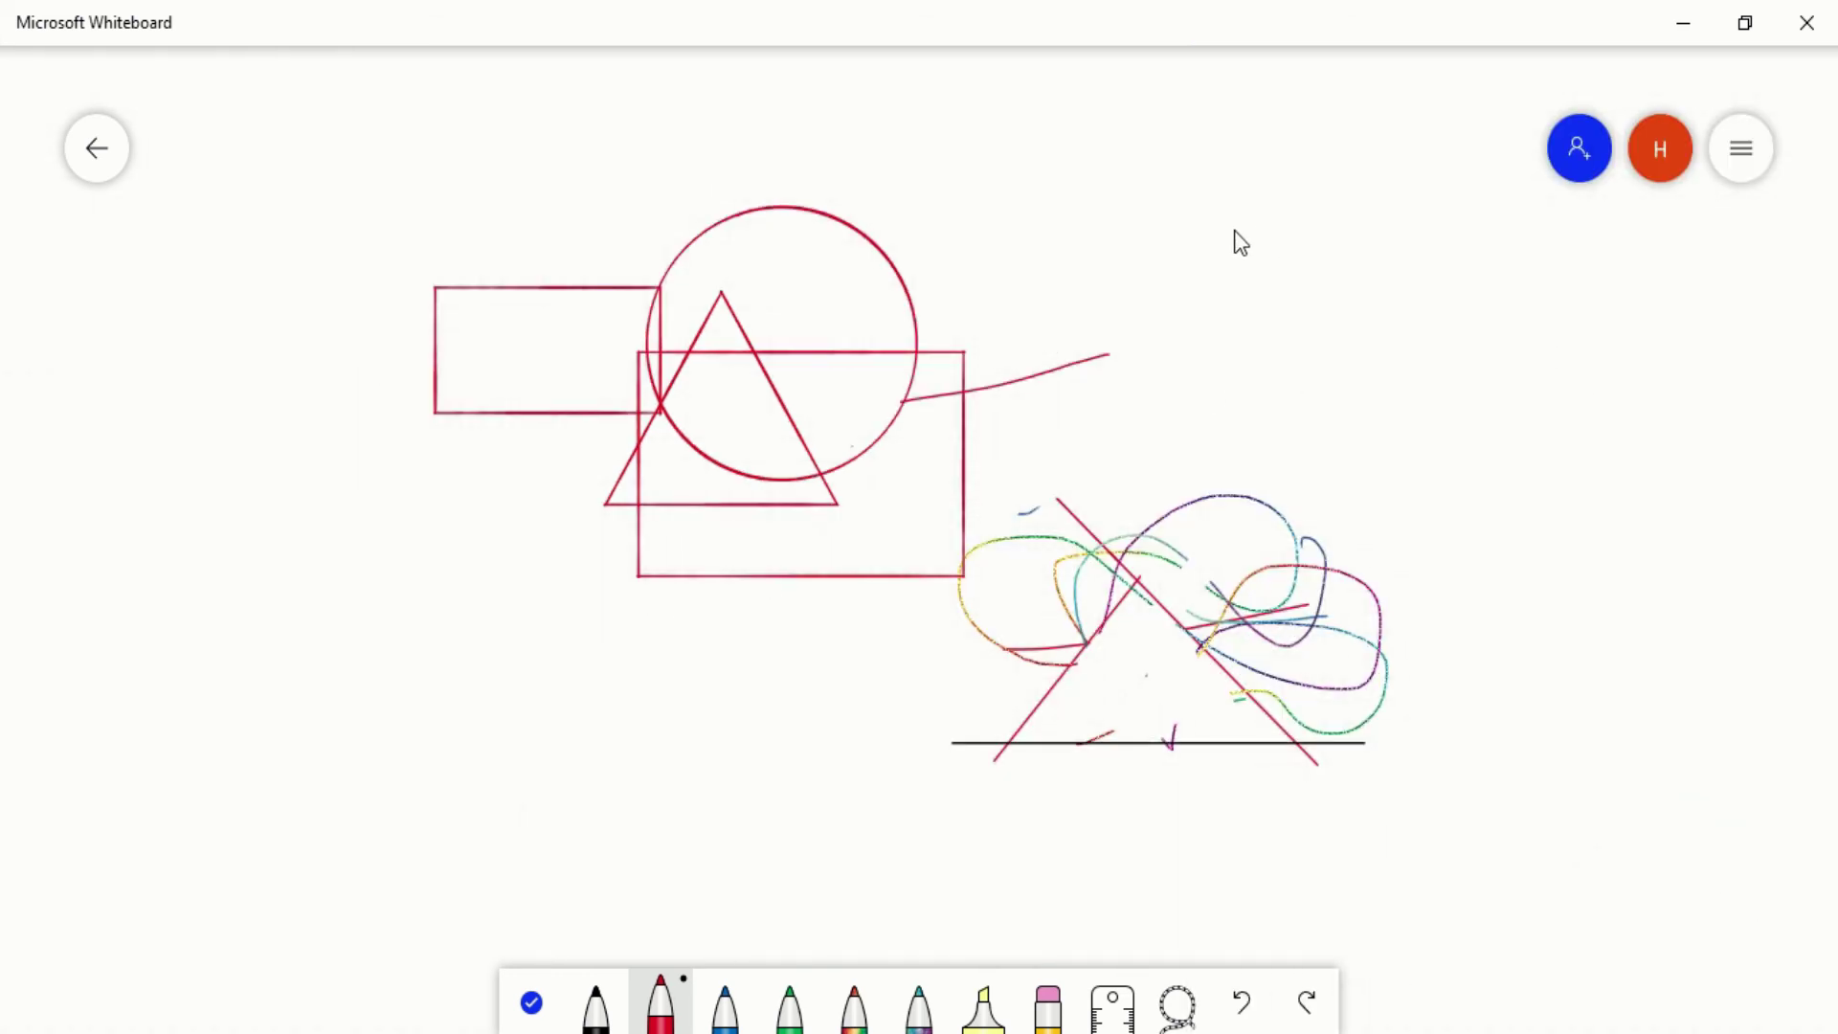
{"action": "left_click_drag", "start_coordinate": [1234, 230], "coordinate": [1250, 458]}
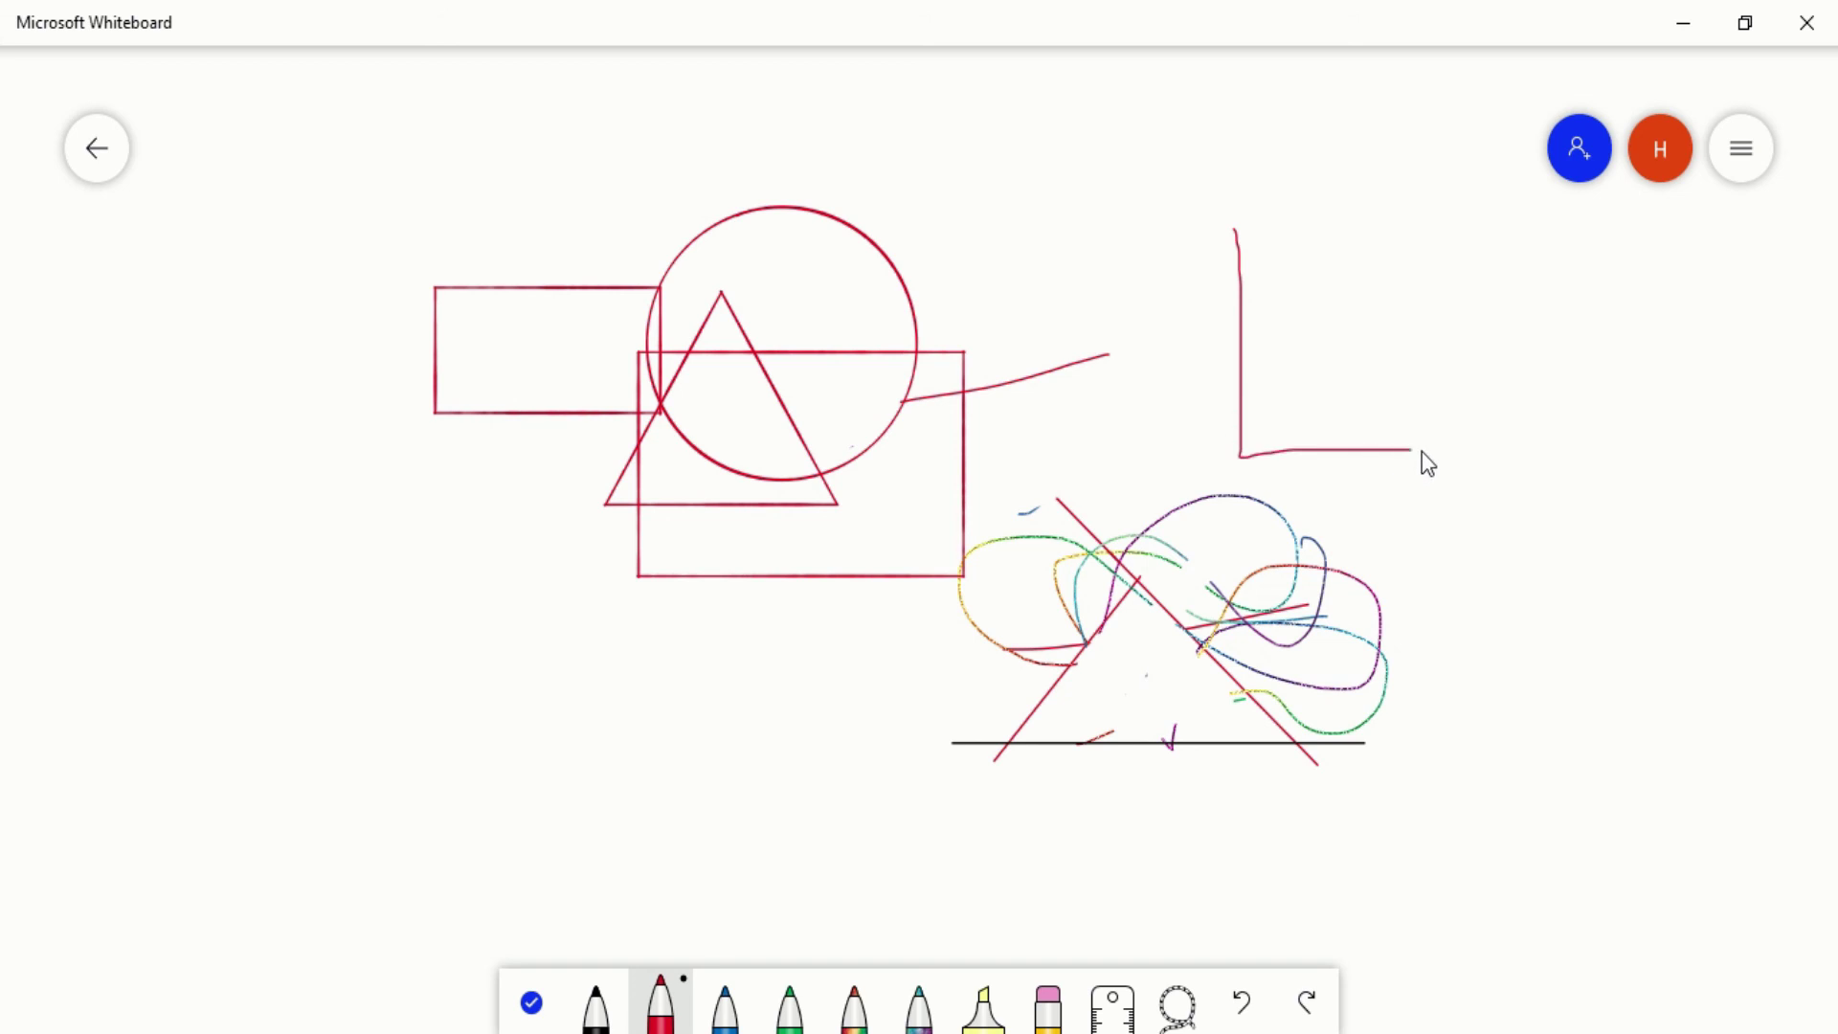
{"action": "mouse_move", "coordinate": [1491, 448]}
{"action": "left_mouse_down"}
{"action": "mouse_move", "coordinate": [1493, 205]}
{"action": "mouse_move", "coordinate": [1233, 223]}
{"action": "left_mouse_up"}
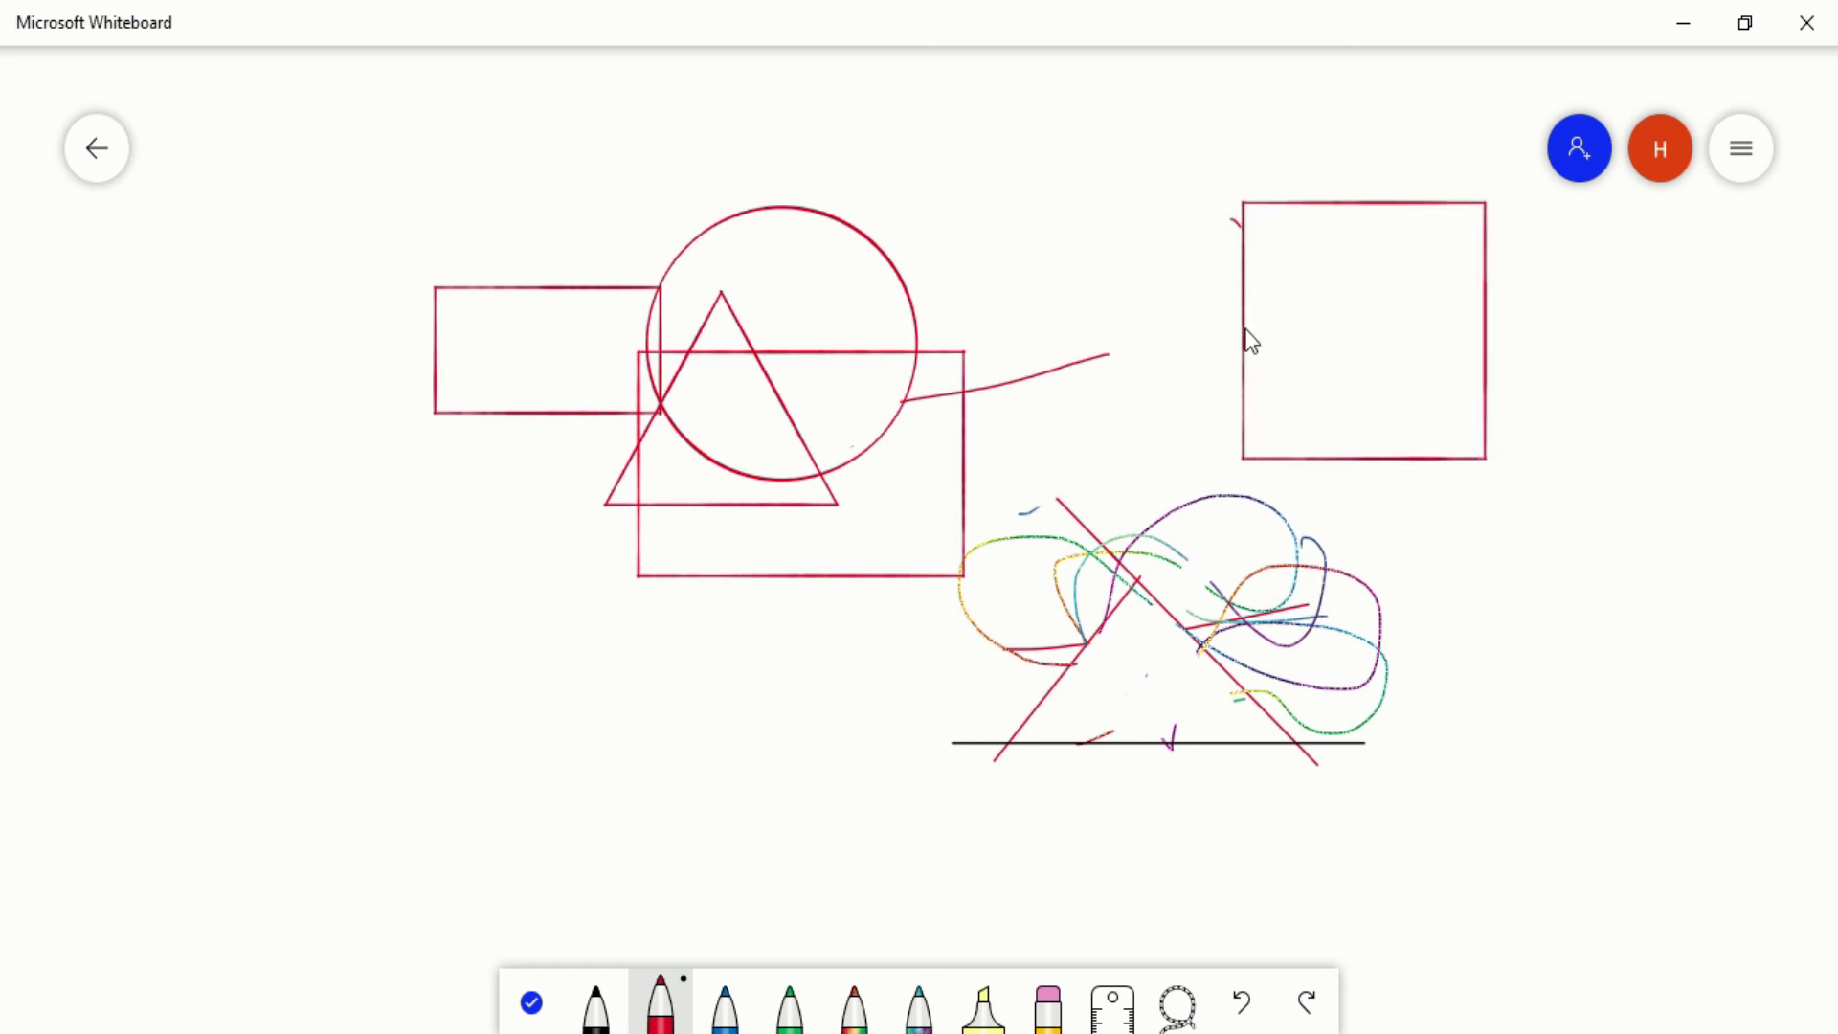
{"action": "left_click_drag", "start_coordinate": [1245, 245], "coordinate": [1486, 250]}
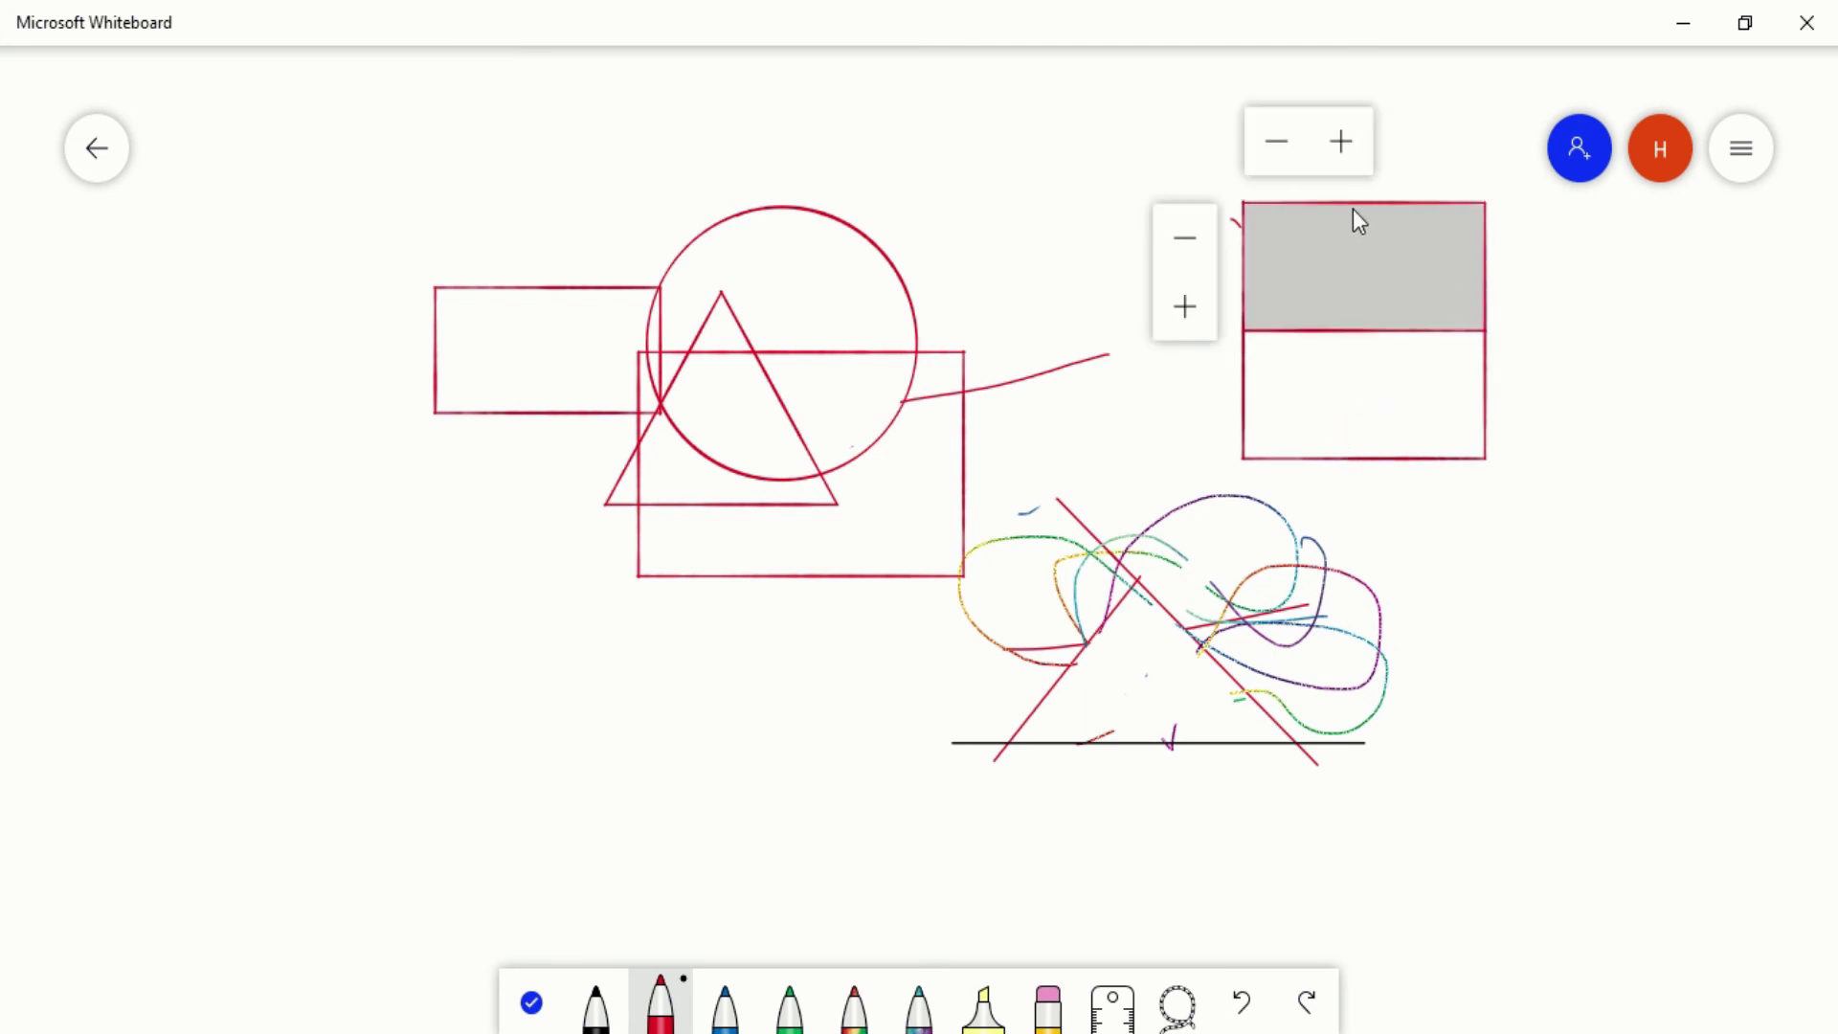
{"action": "left_click_drag", "start_coordinate": [1363, 203], "coordinate": [1367, 316]}
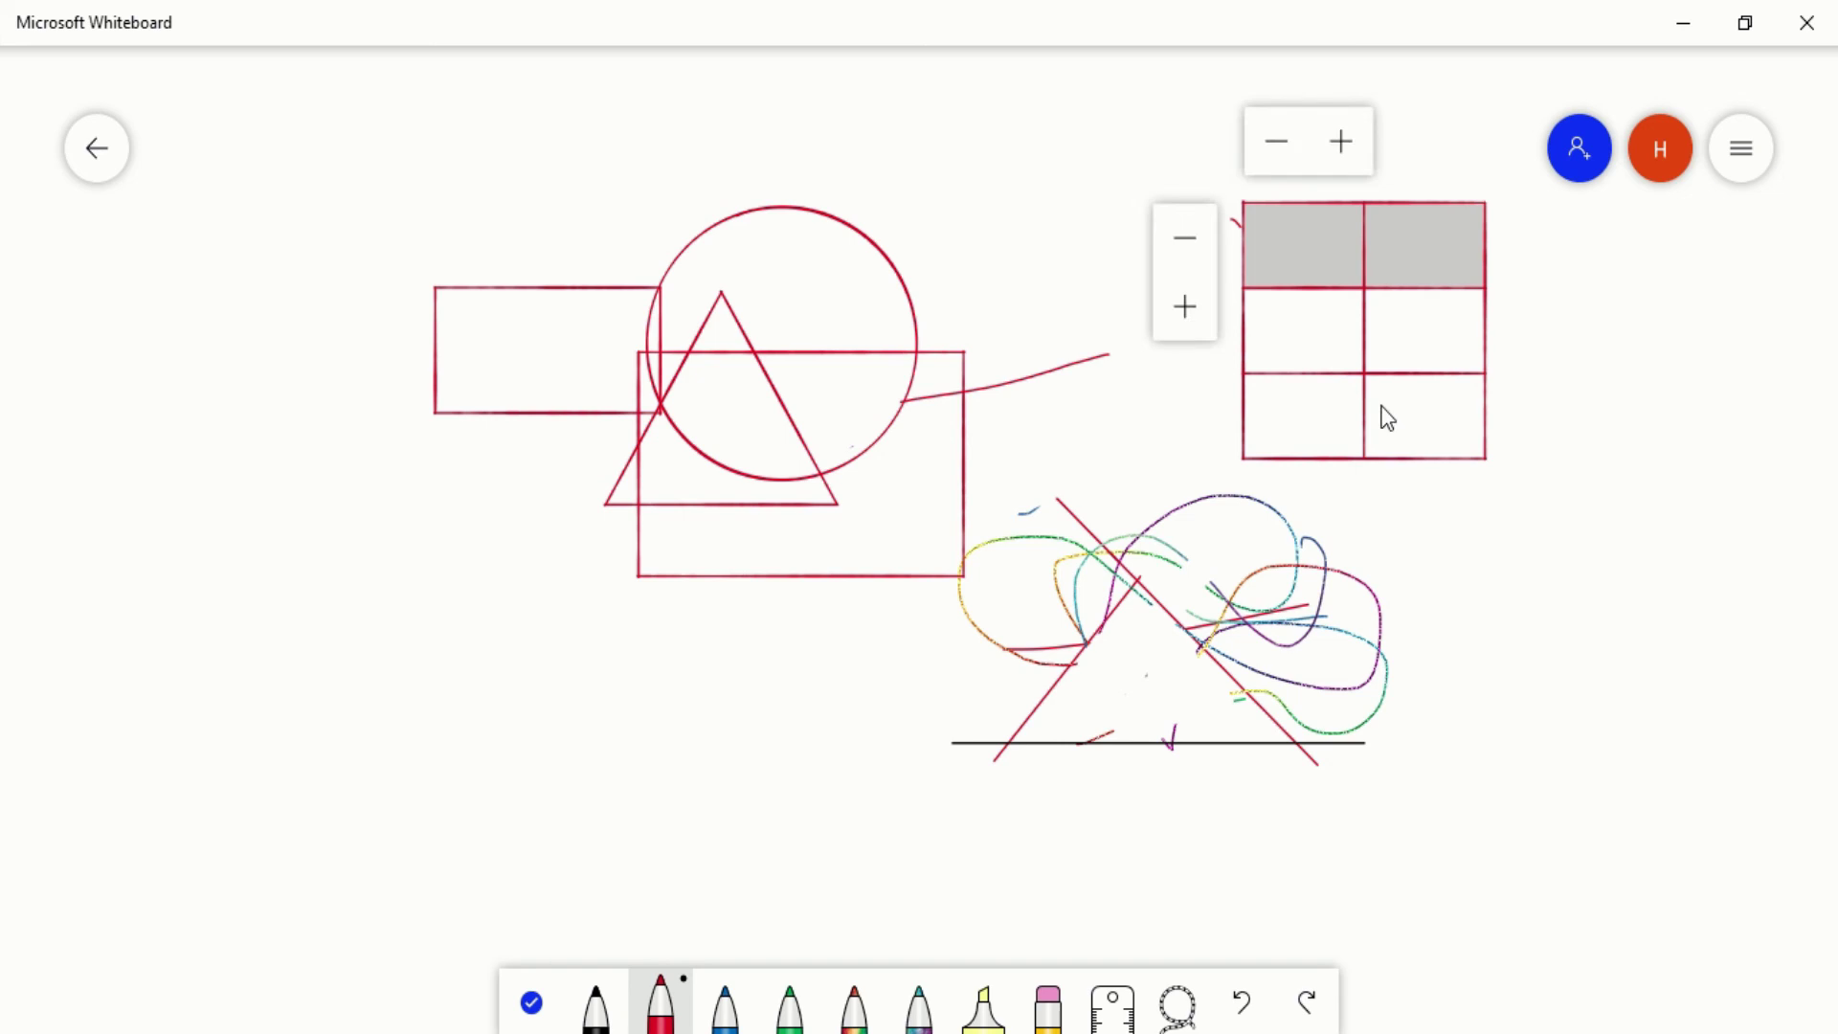
Remove one column from the table and add two columns, making three in total
{"action": "left_click", "coordinate": [1273, 152]}
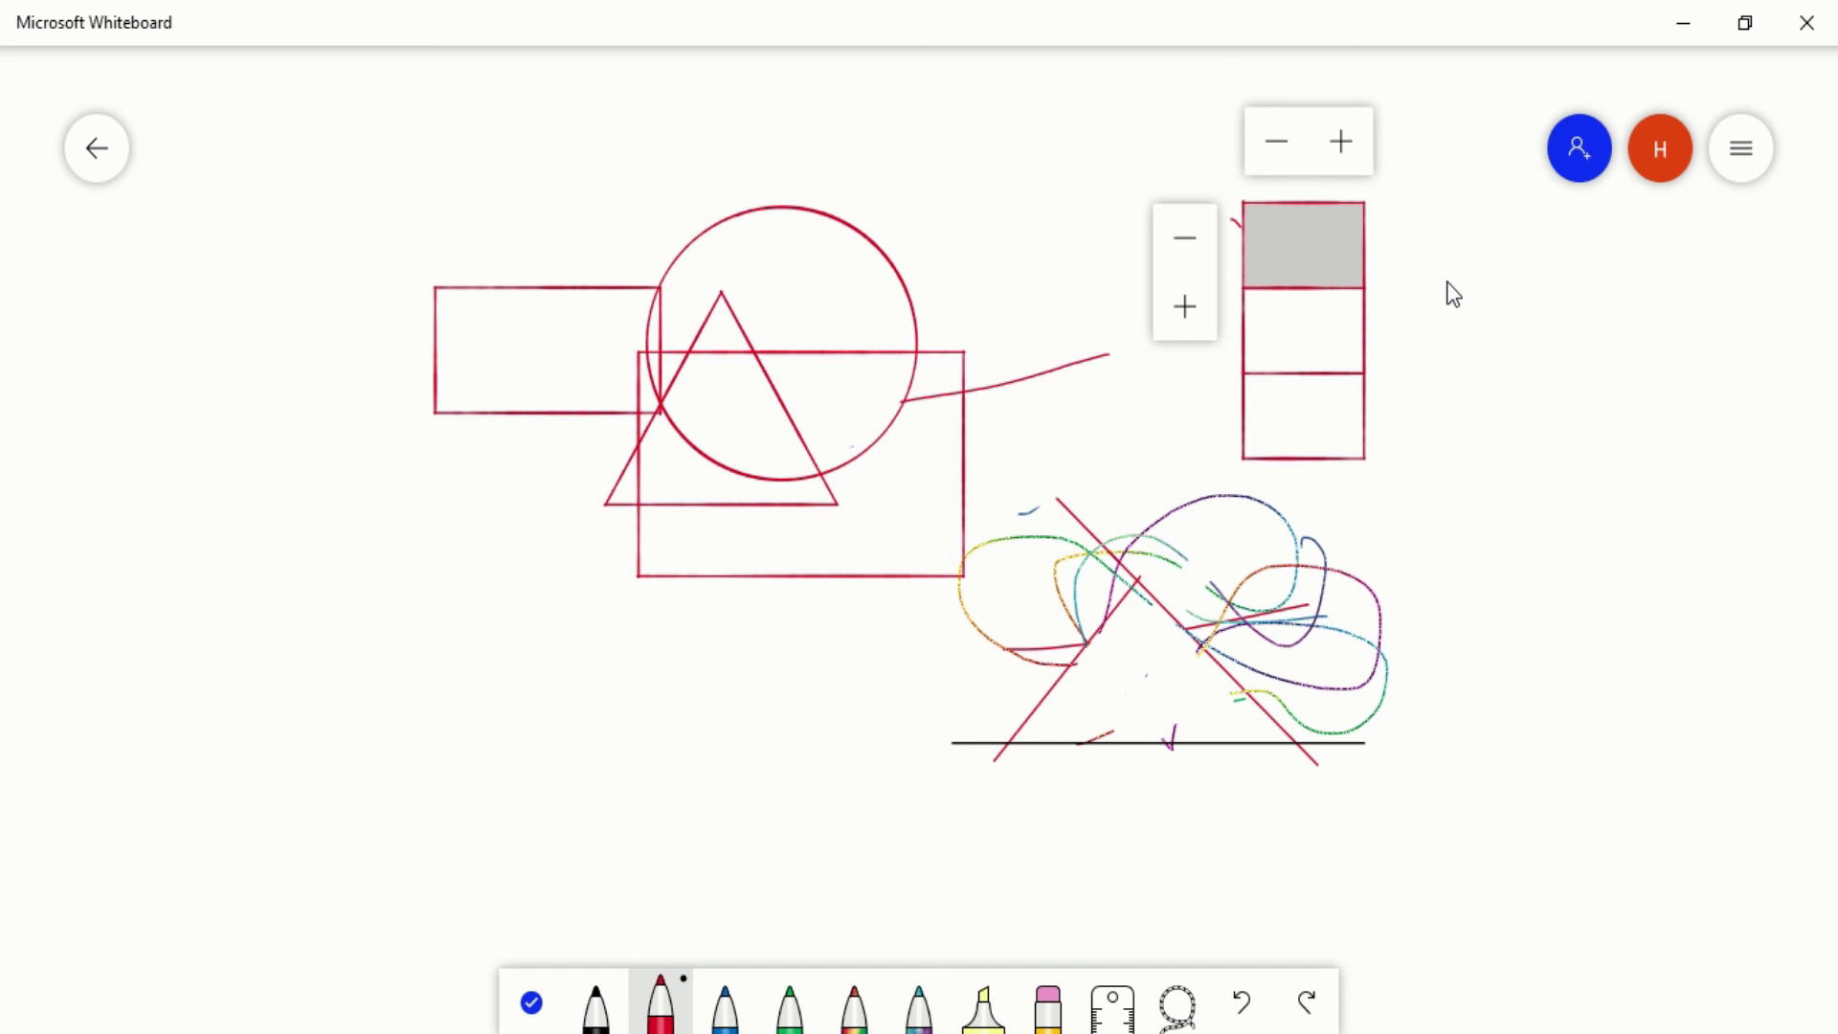
{"action": "left_click", "coordinate": [1337, 143]}
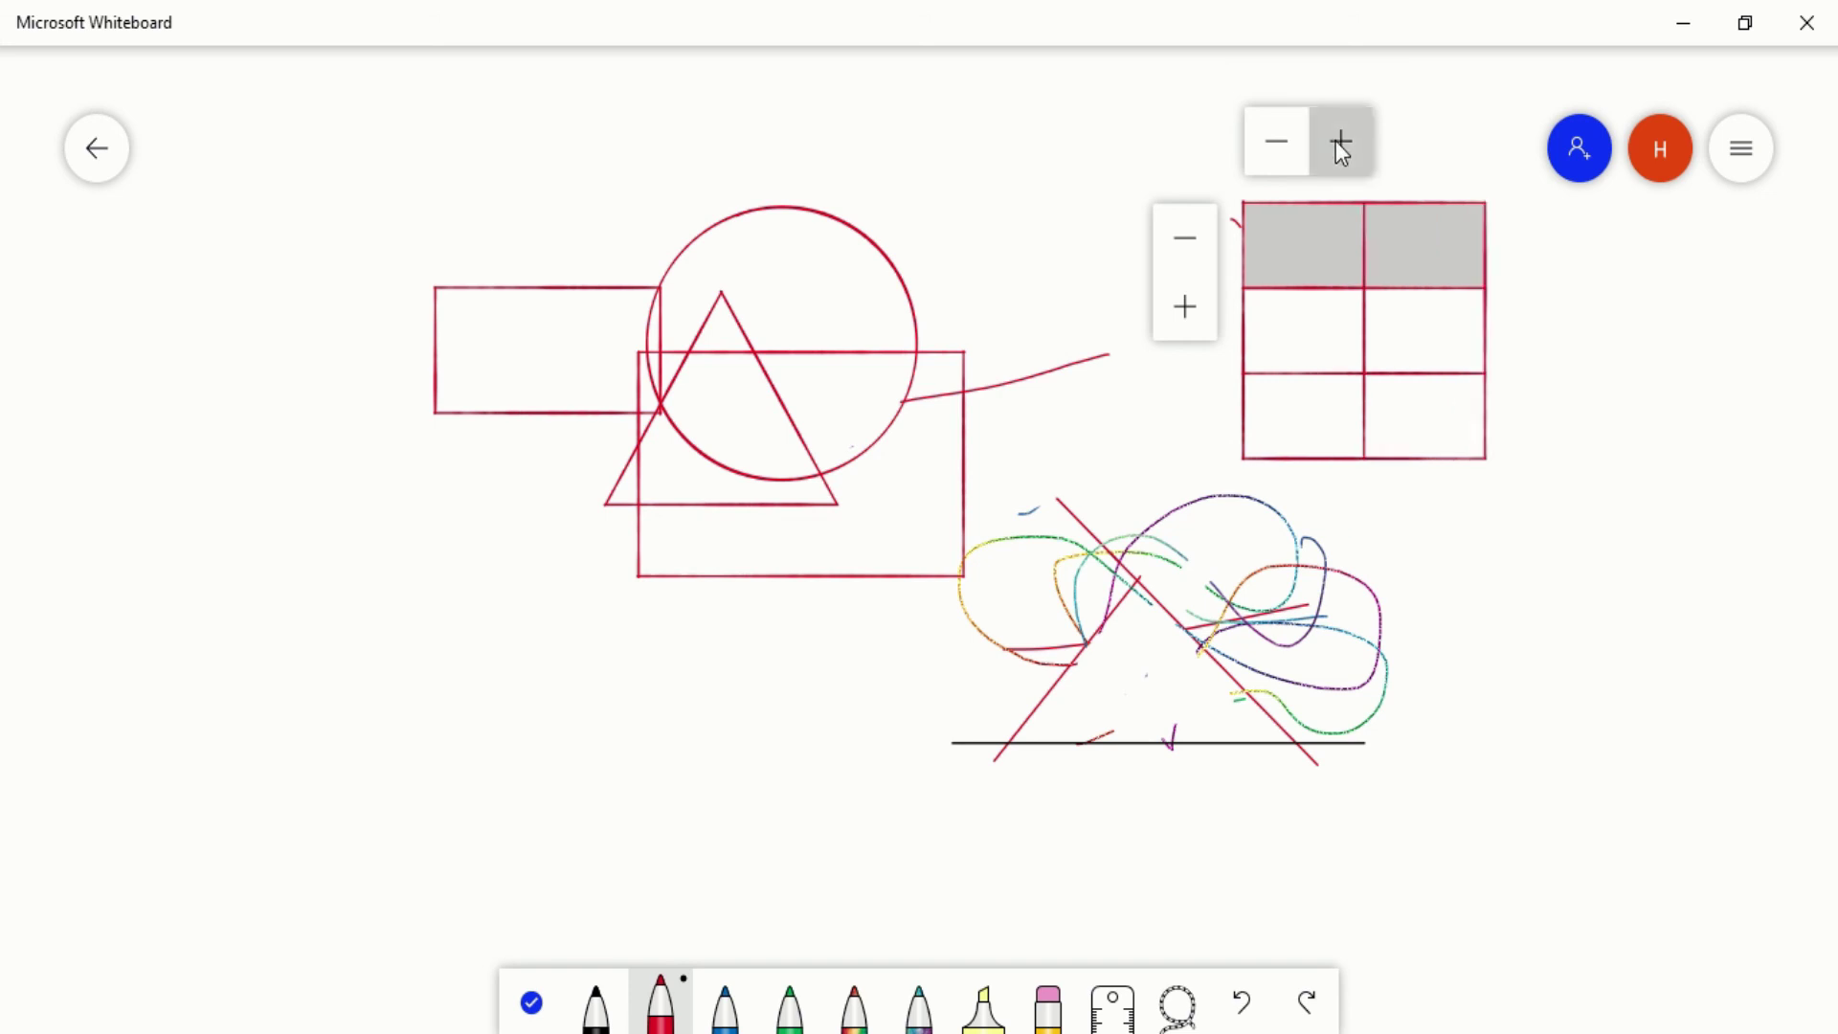
{"action": "left_click", "coordinate": [1337, 144]}
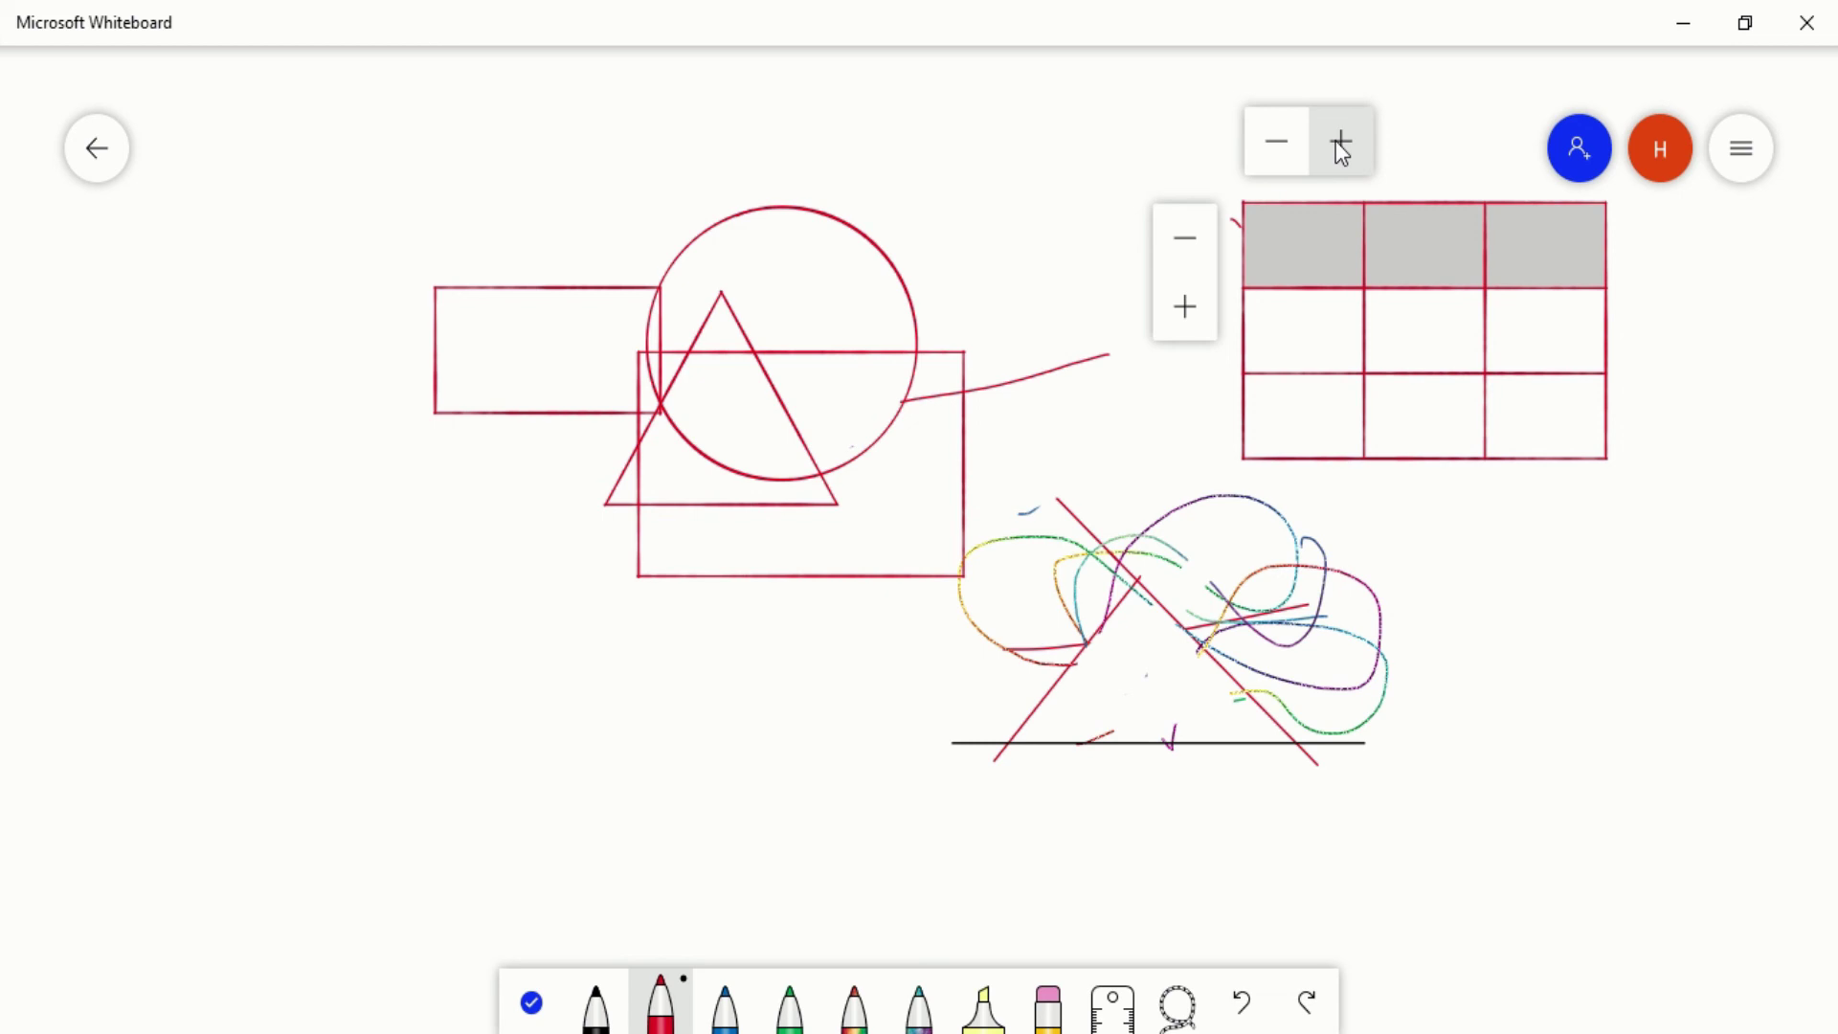
Add four rows to the table and remove five, leaving two rows
{"action": "left_click", "coordinate": [1197, 305]}
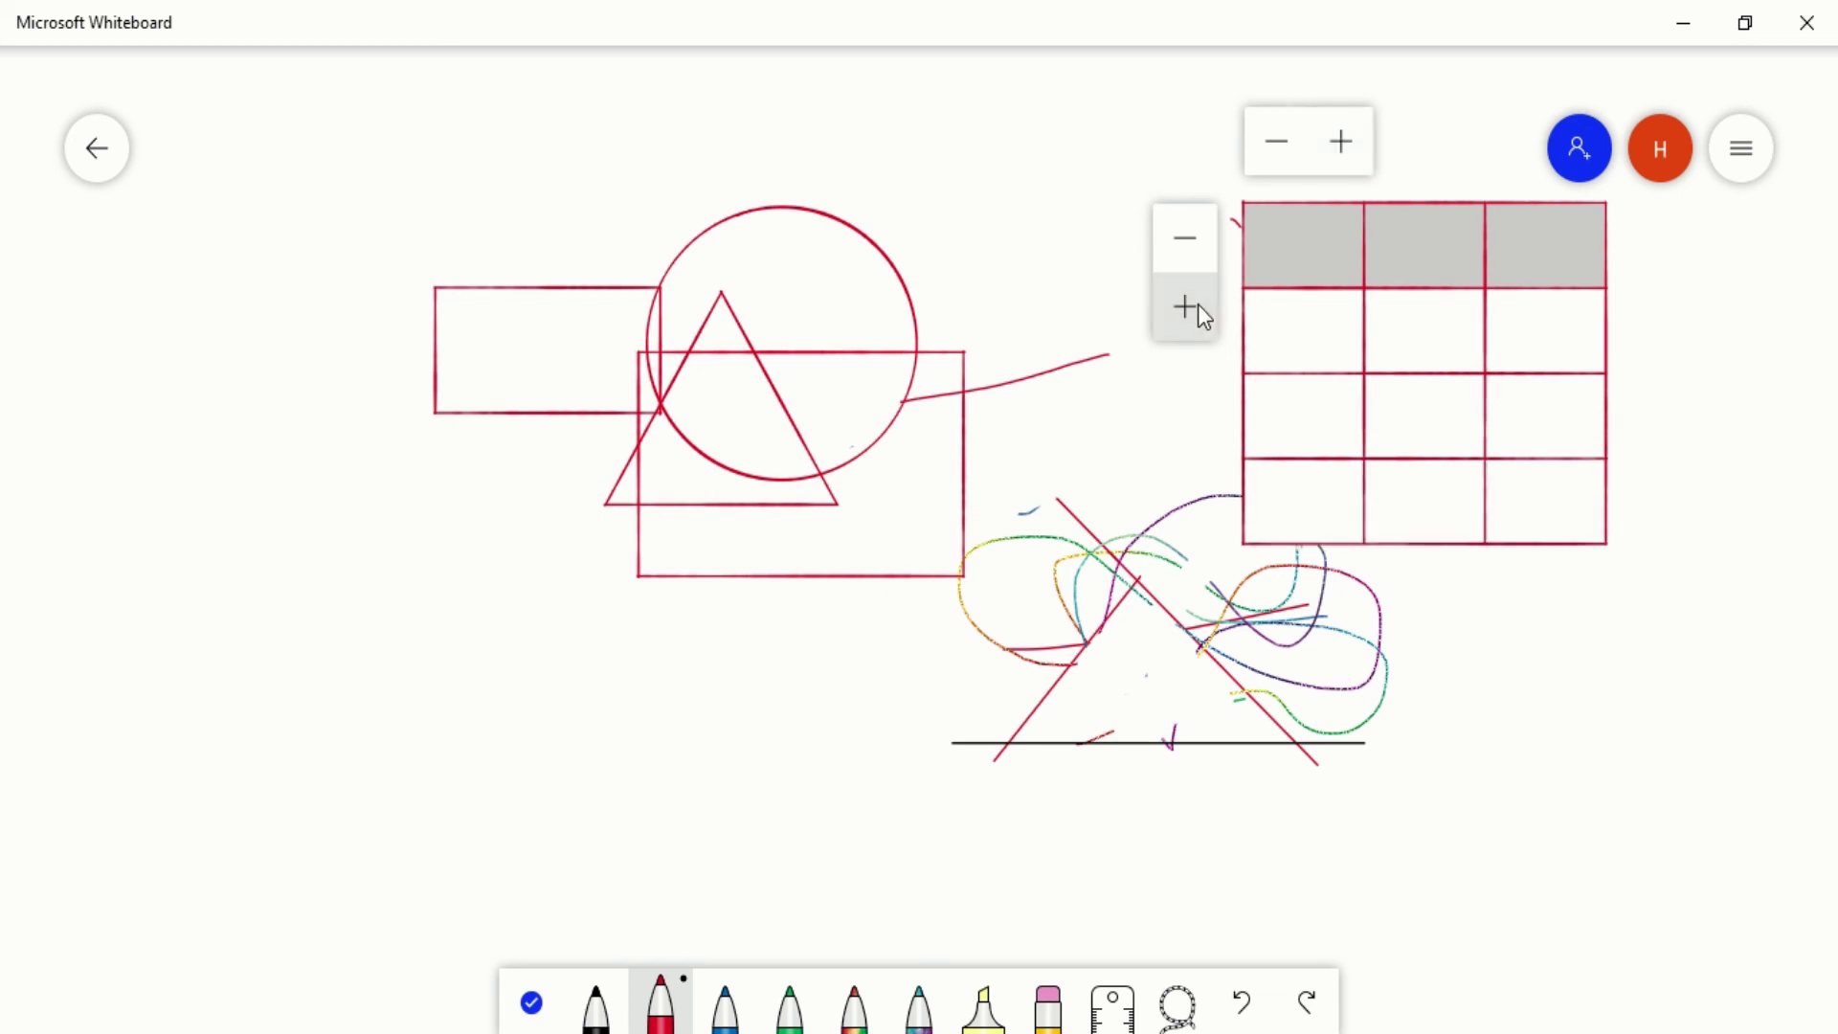
{"action": "left_click", "coordinate": [1197, 304]}
{"action": "left_click", "coordinate": [1198, 305]}
{"action": "left_click", "coordinate": [1197, 305]}
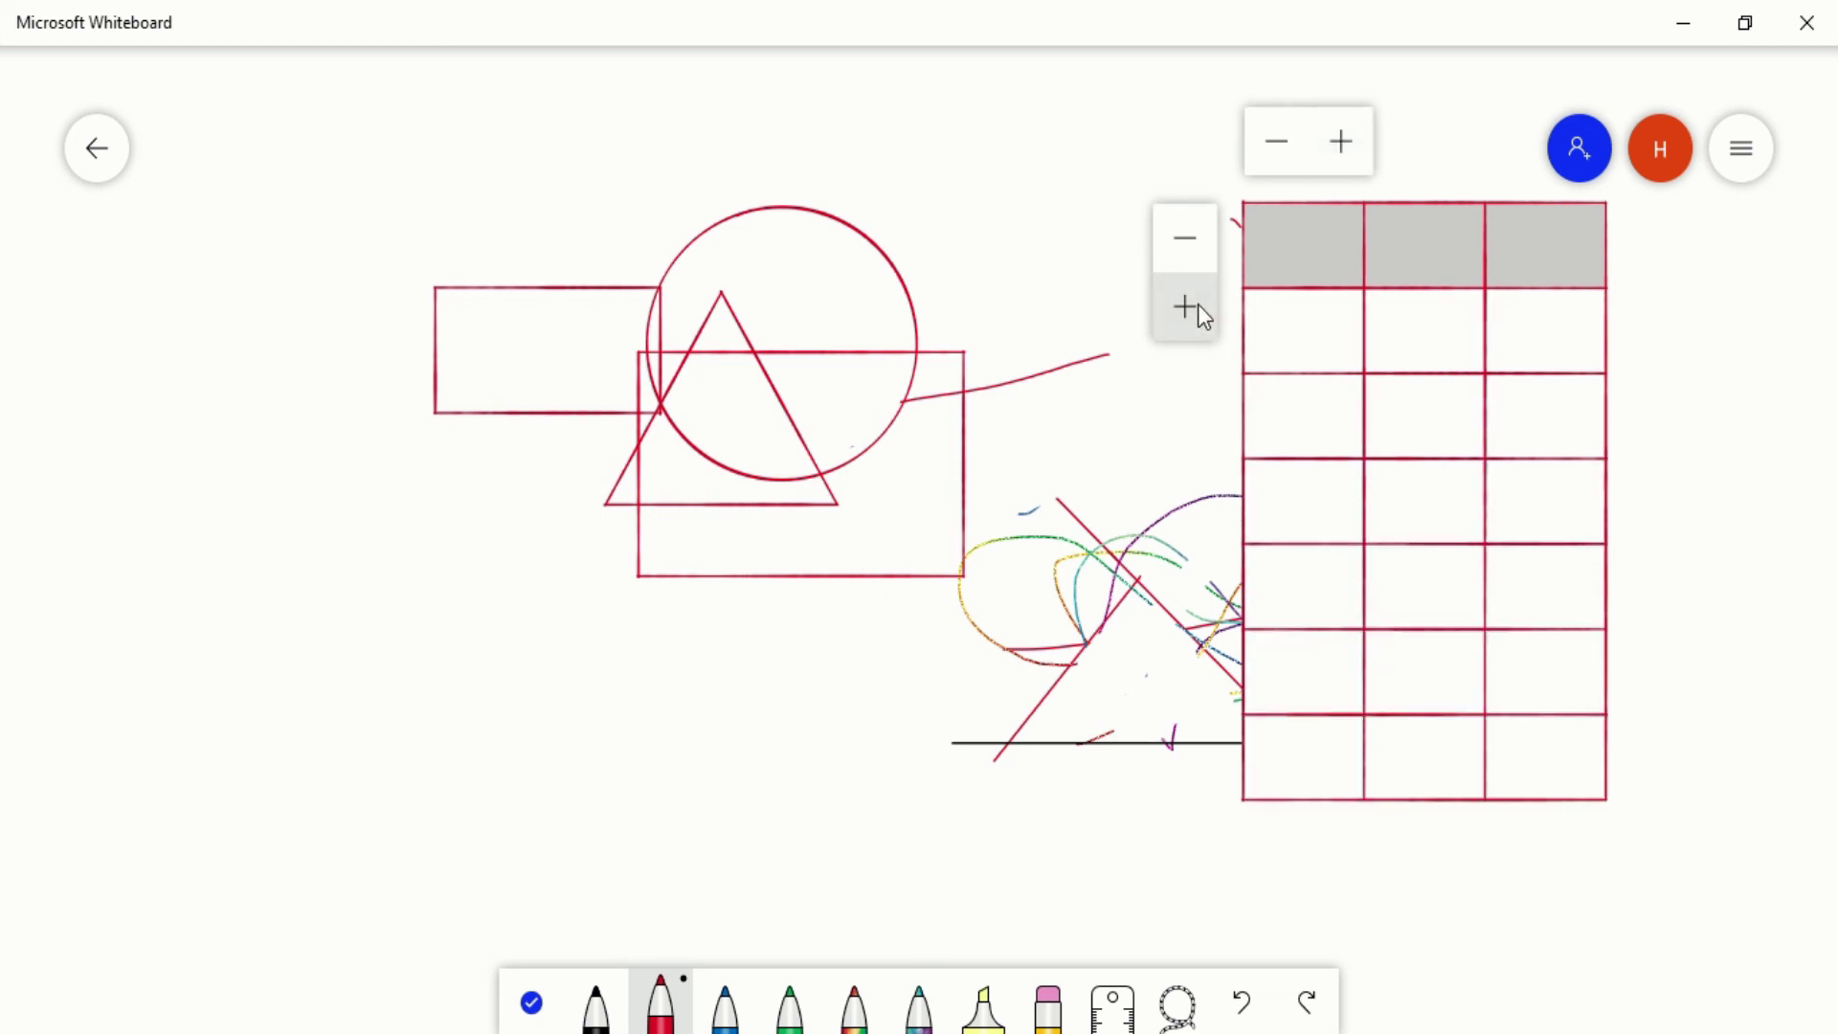
{"action": "left_click", "coordinate": [1204, 234]}
{"action": "left_click", "coordinate": [1204, 235]}
{"action": "left_click", "coordinate": [1204, 235]}
{"action": "left_click", "coordinate": [1205, 235]}
{"action": "left_click", "coordinate": [1204, 234]}
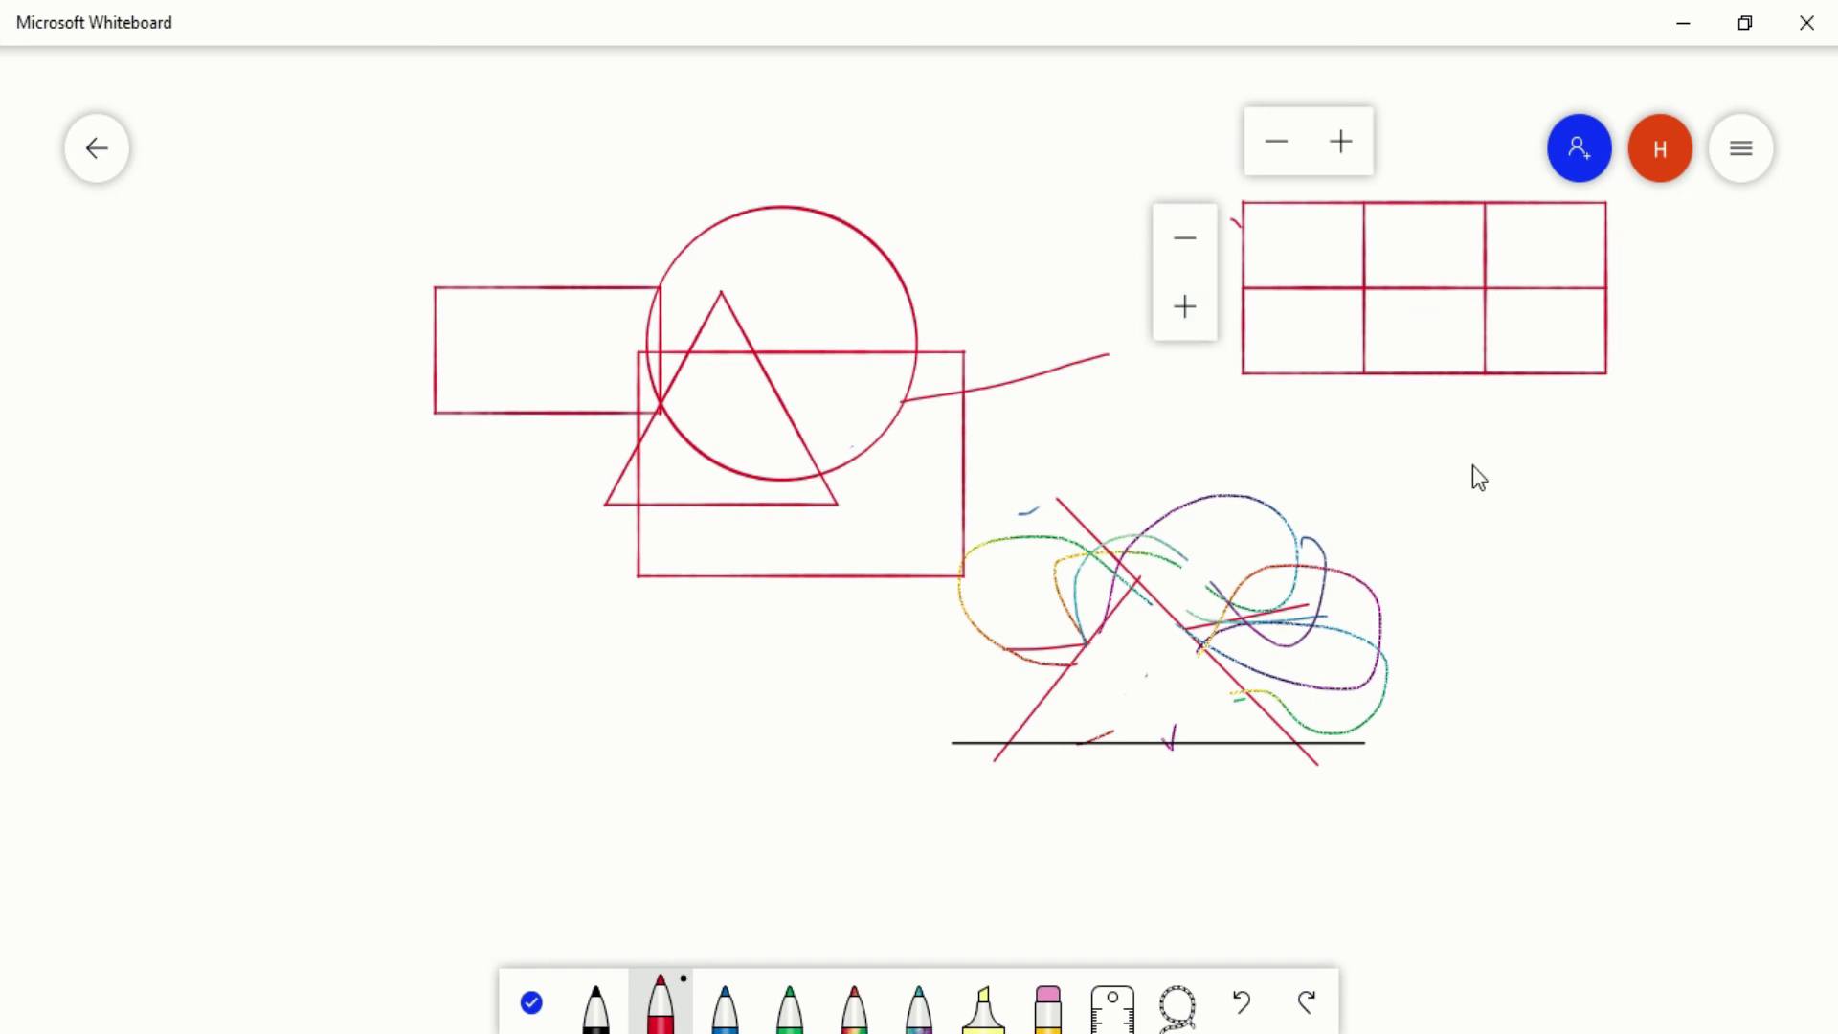
Try the yellow, light blue, purple, pink, peach and black canvas backgrounds and settle on yellow
{"action": "left_click", "coordinate": [1726, 172]}
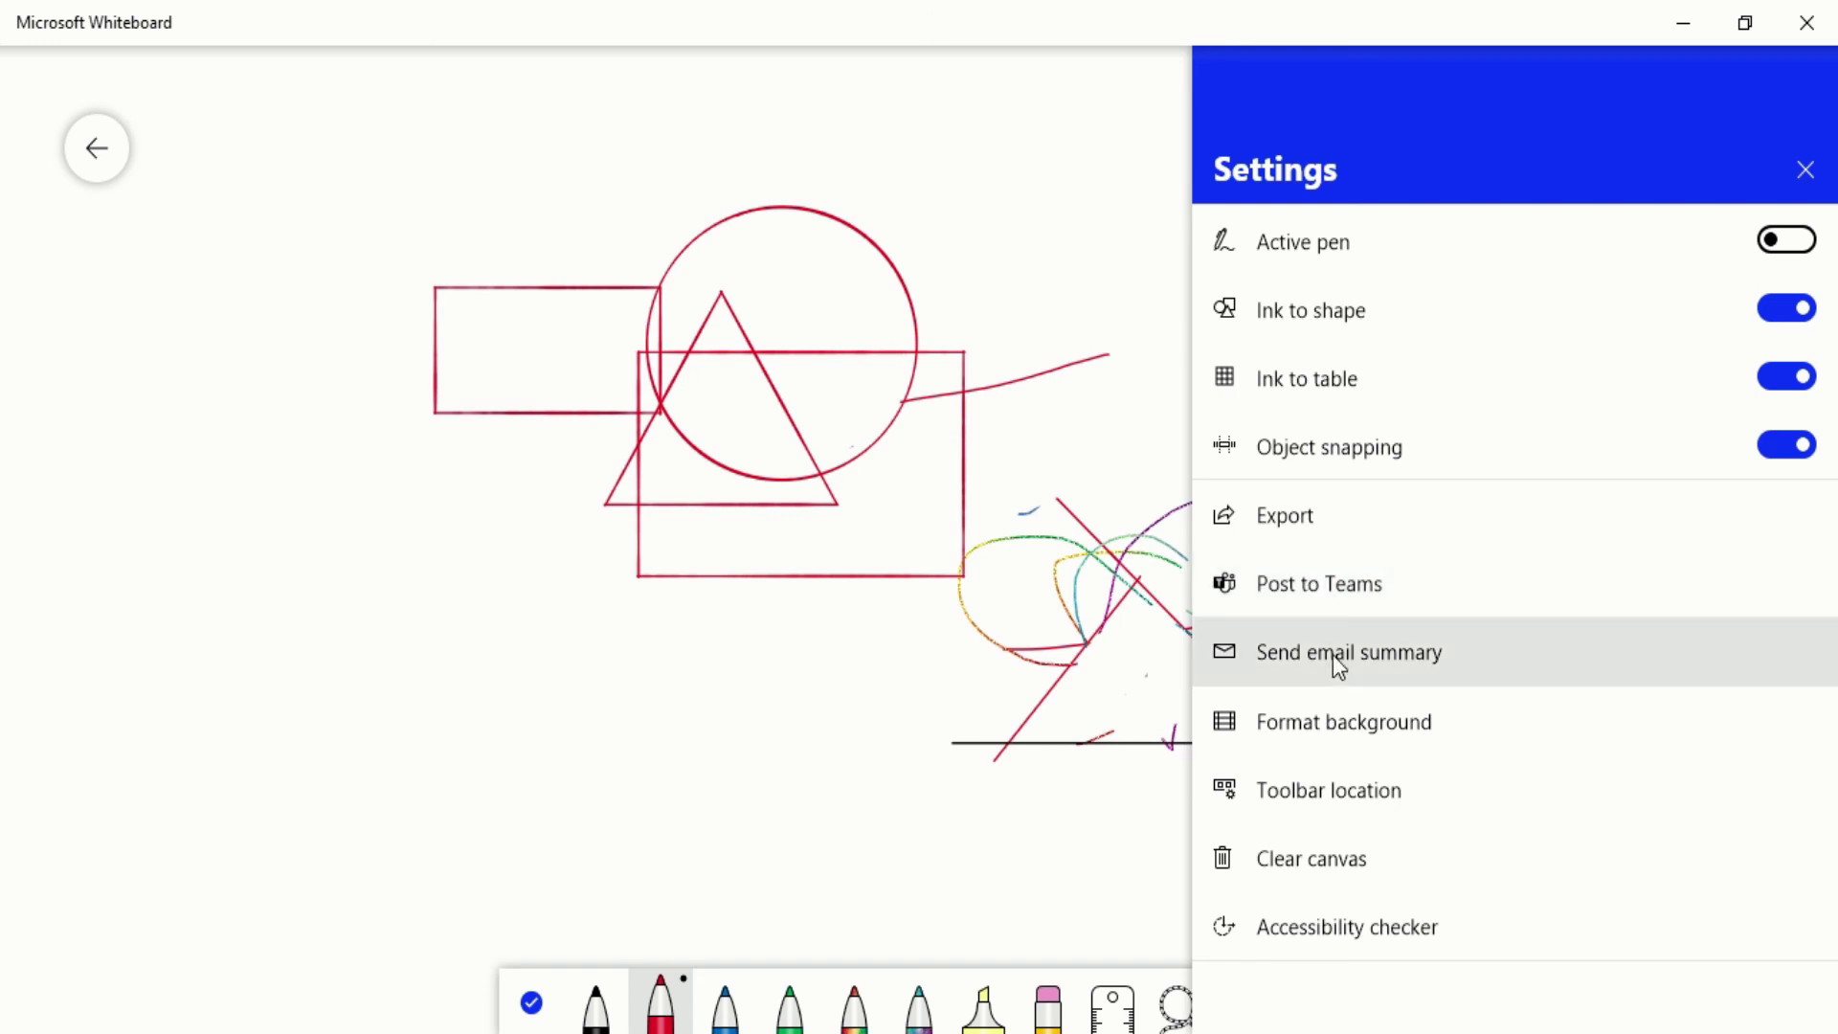
{"action": "left_click", "coordinate": [1329, 716]}
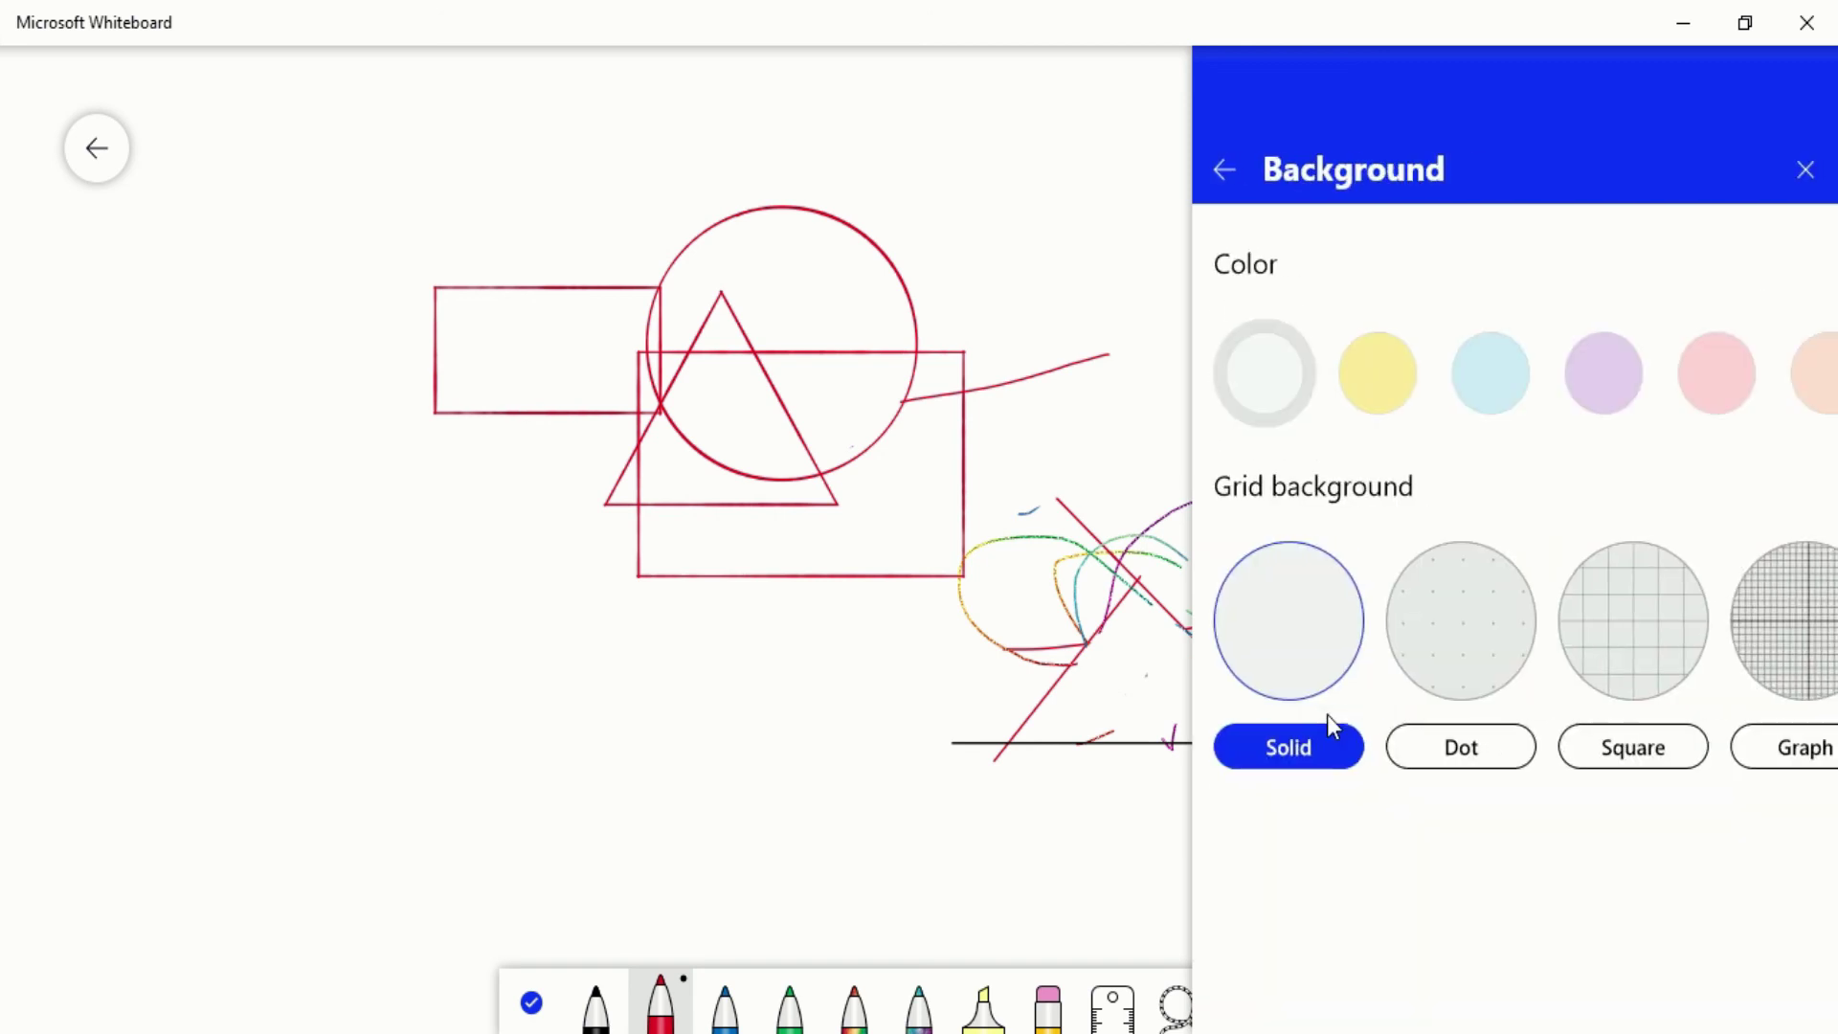
{"action": "left_click", "coordinate": [1388, 423]}
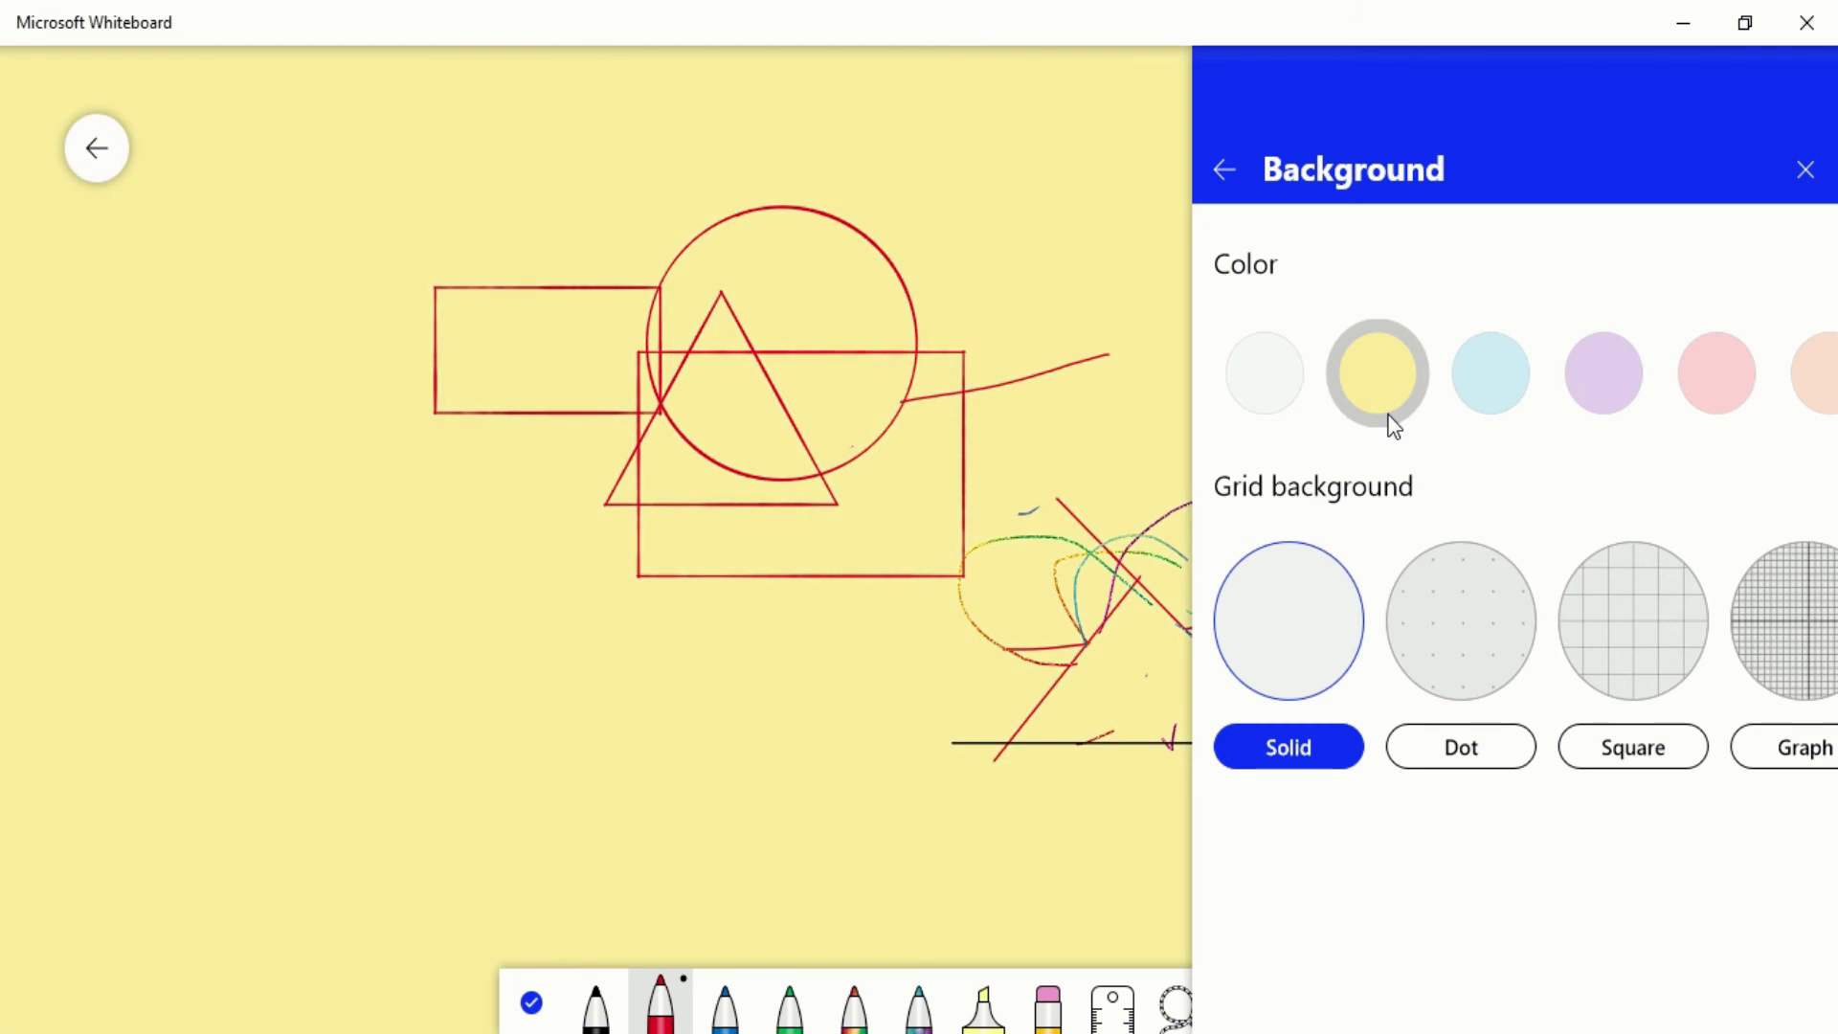
{"action": "left_click", "coordinate": [1494, 400]}
{"action": "left_click", "coordinate": [1593, 407]}
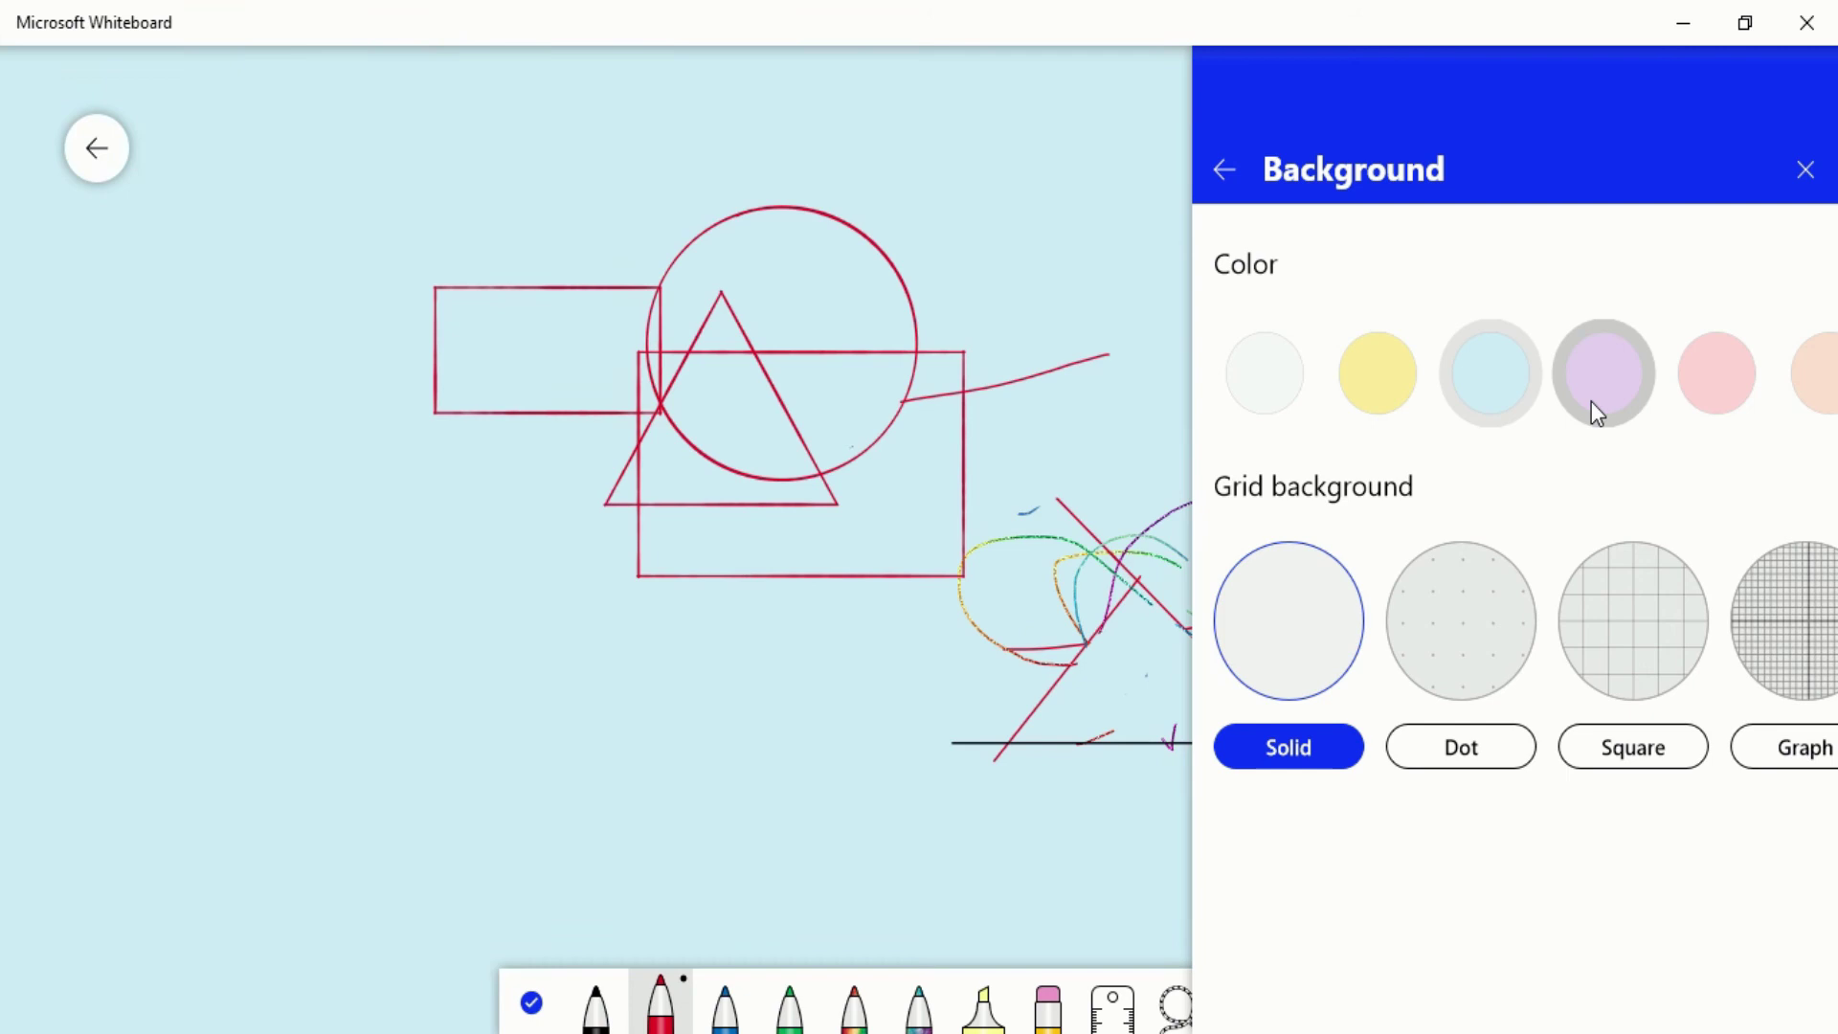
{"action": "left_click", "coordinate": [1741, 391]}
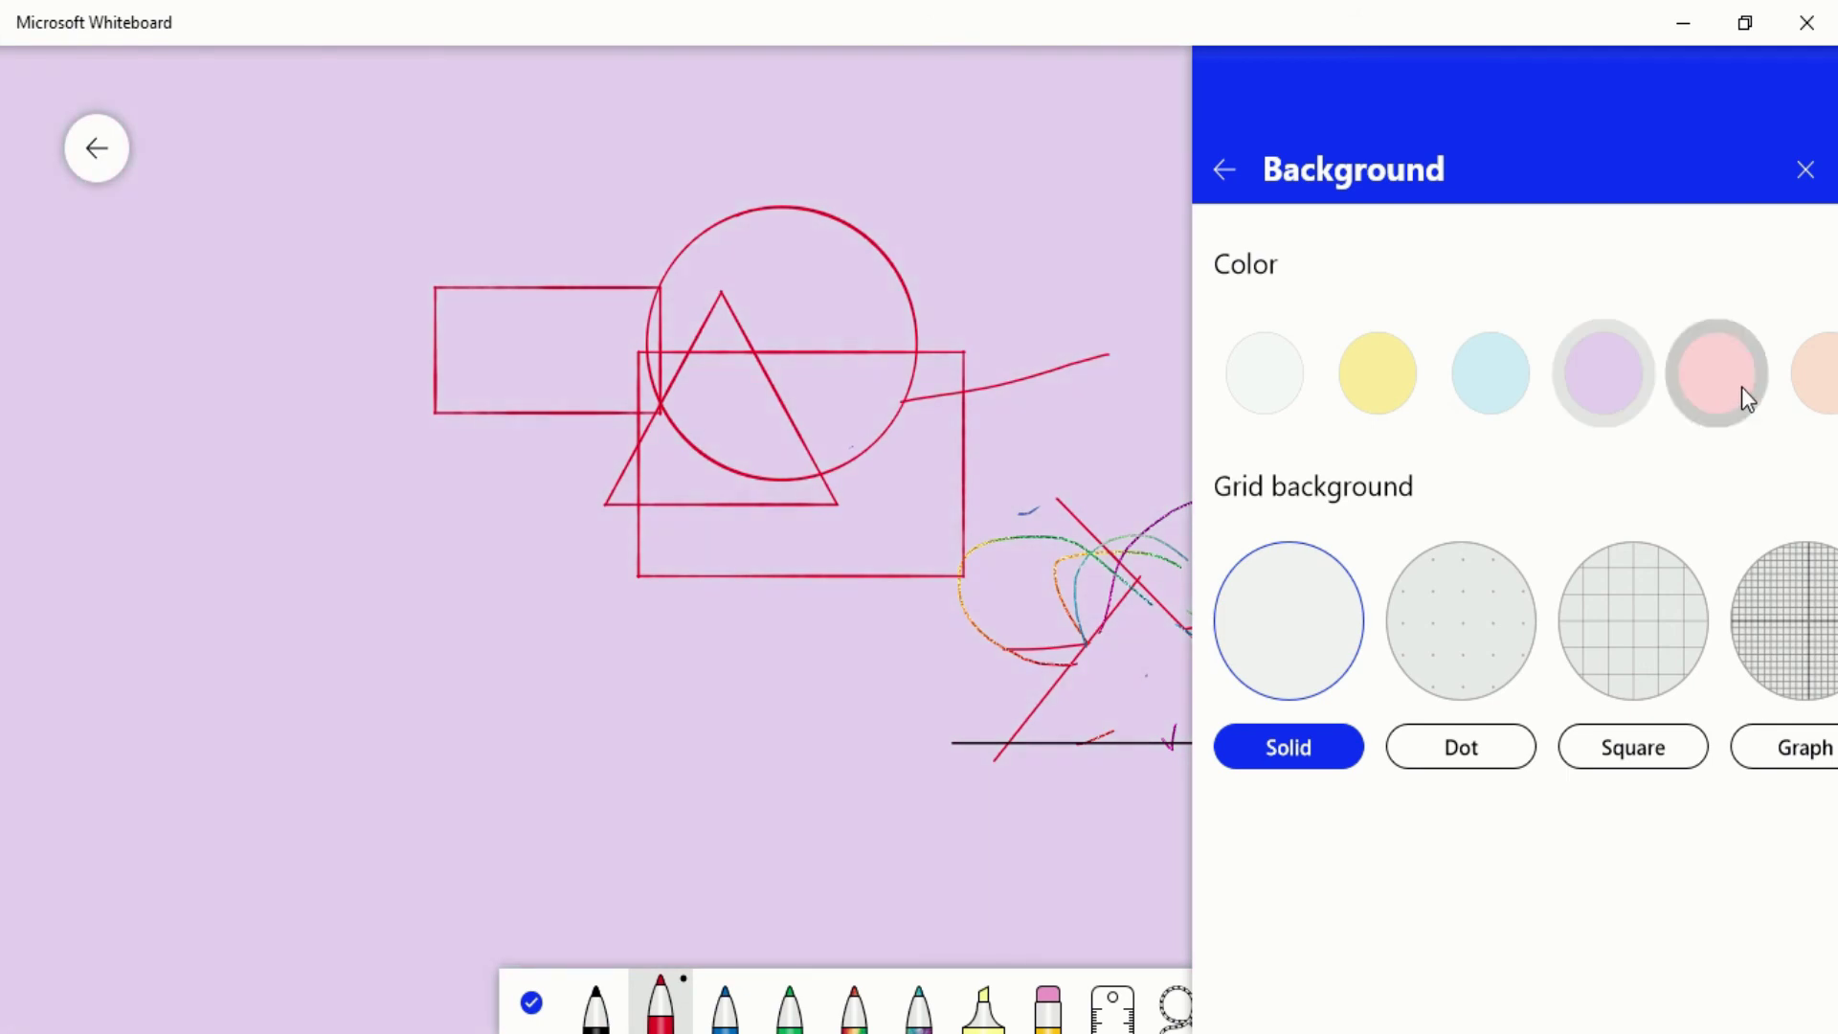
{"action": "left_click", "coordinate": [1807, 394]}
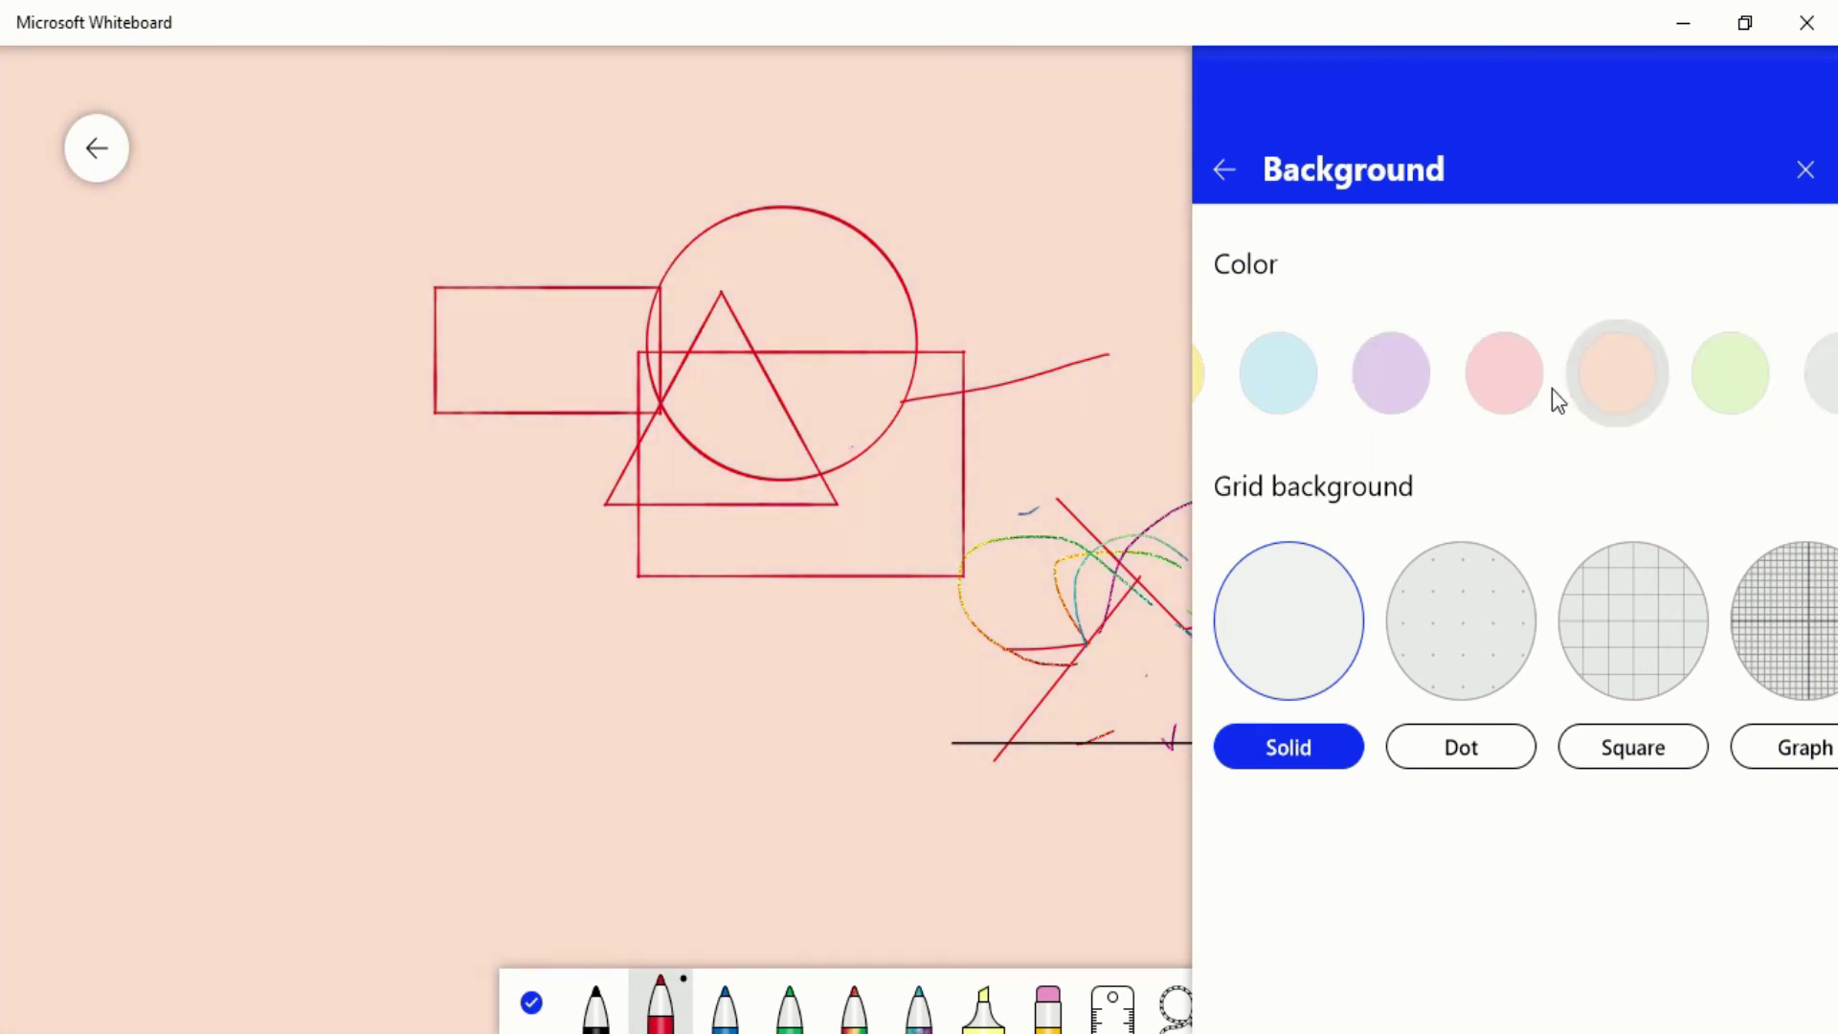
{"action": "left_click_drag", "start_coordinate": [1552, 389], "coordinate": [1342, 406]}
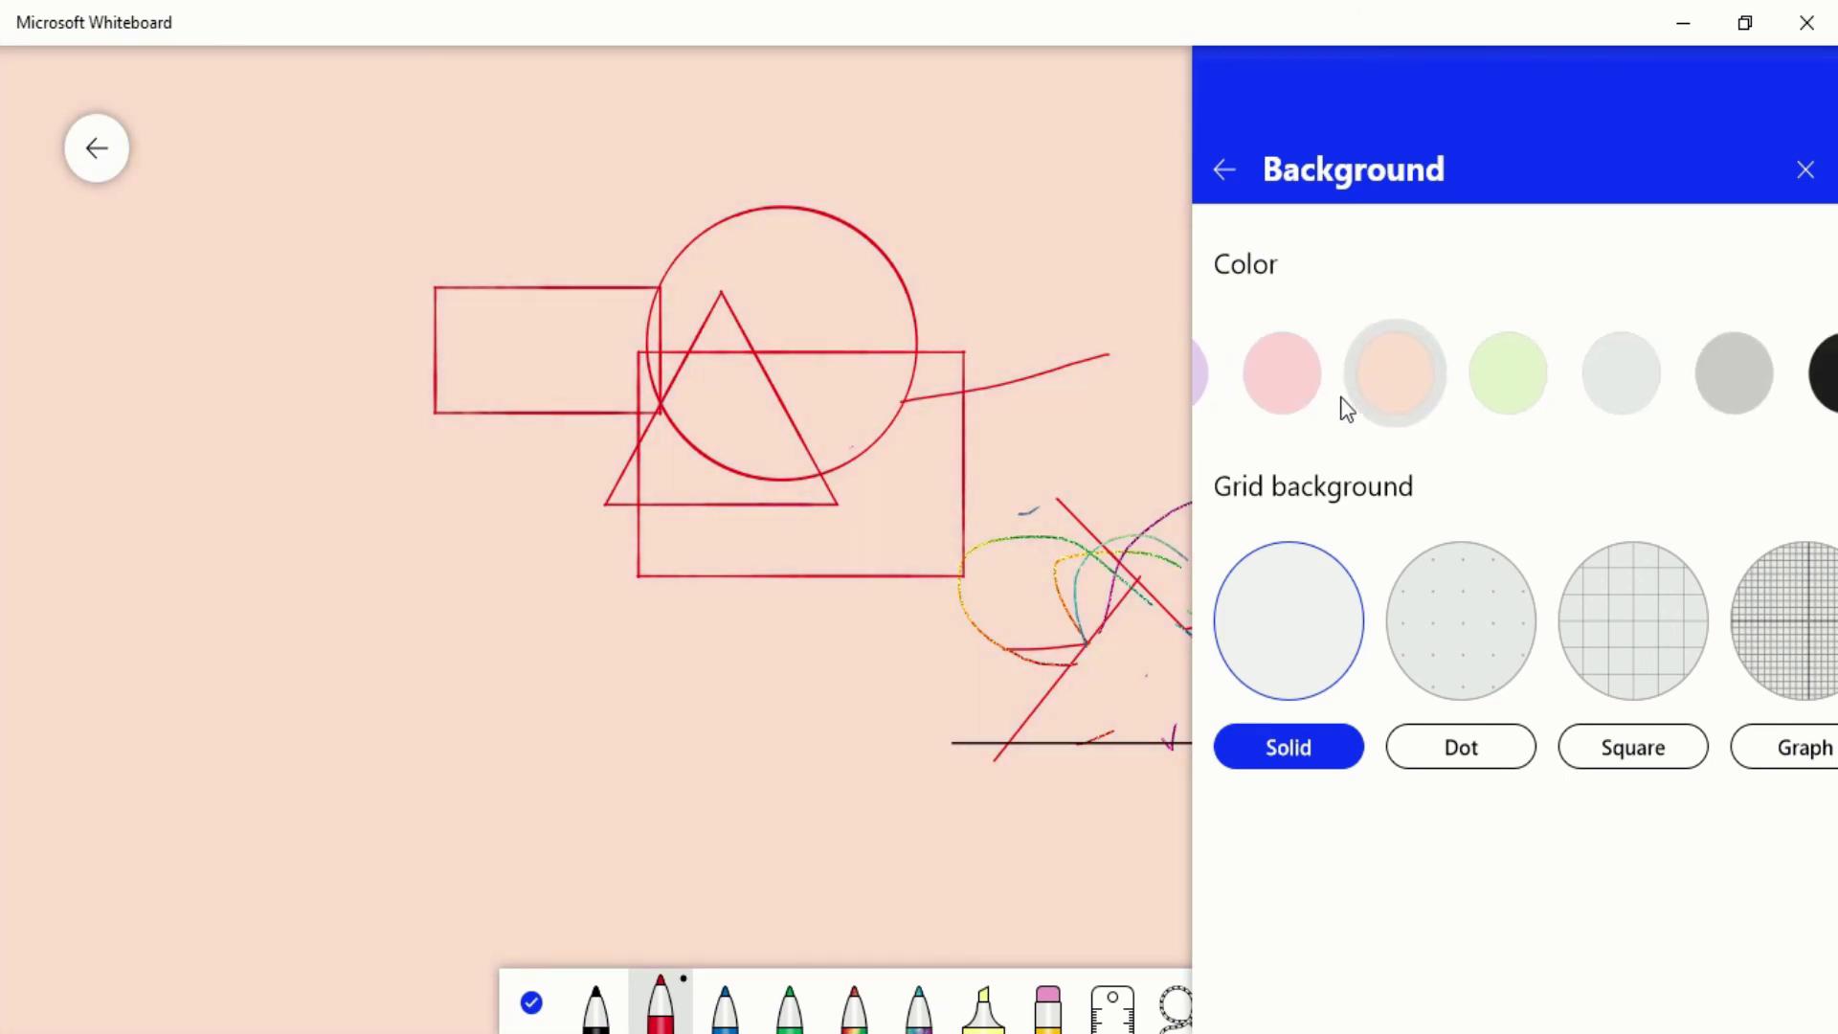
{"action": "left_click", "coordinate": [1822, 397]}
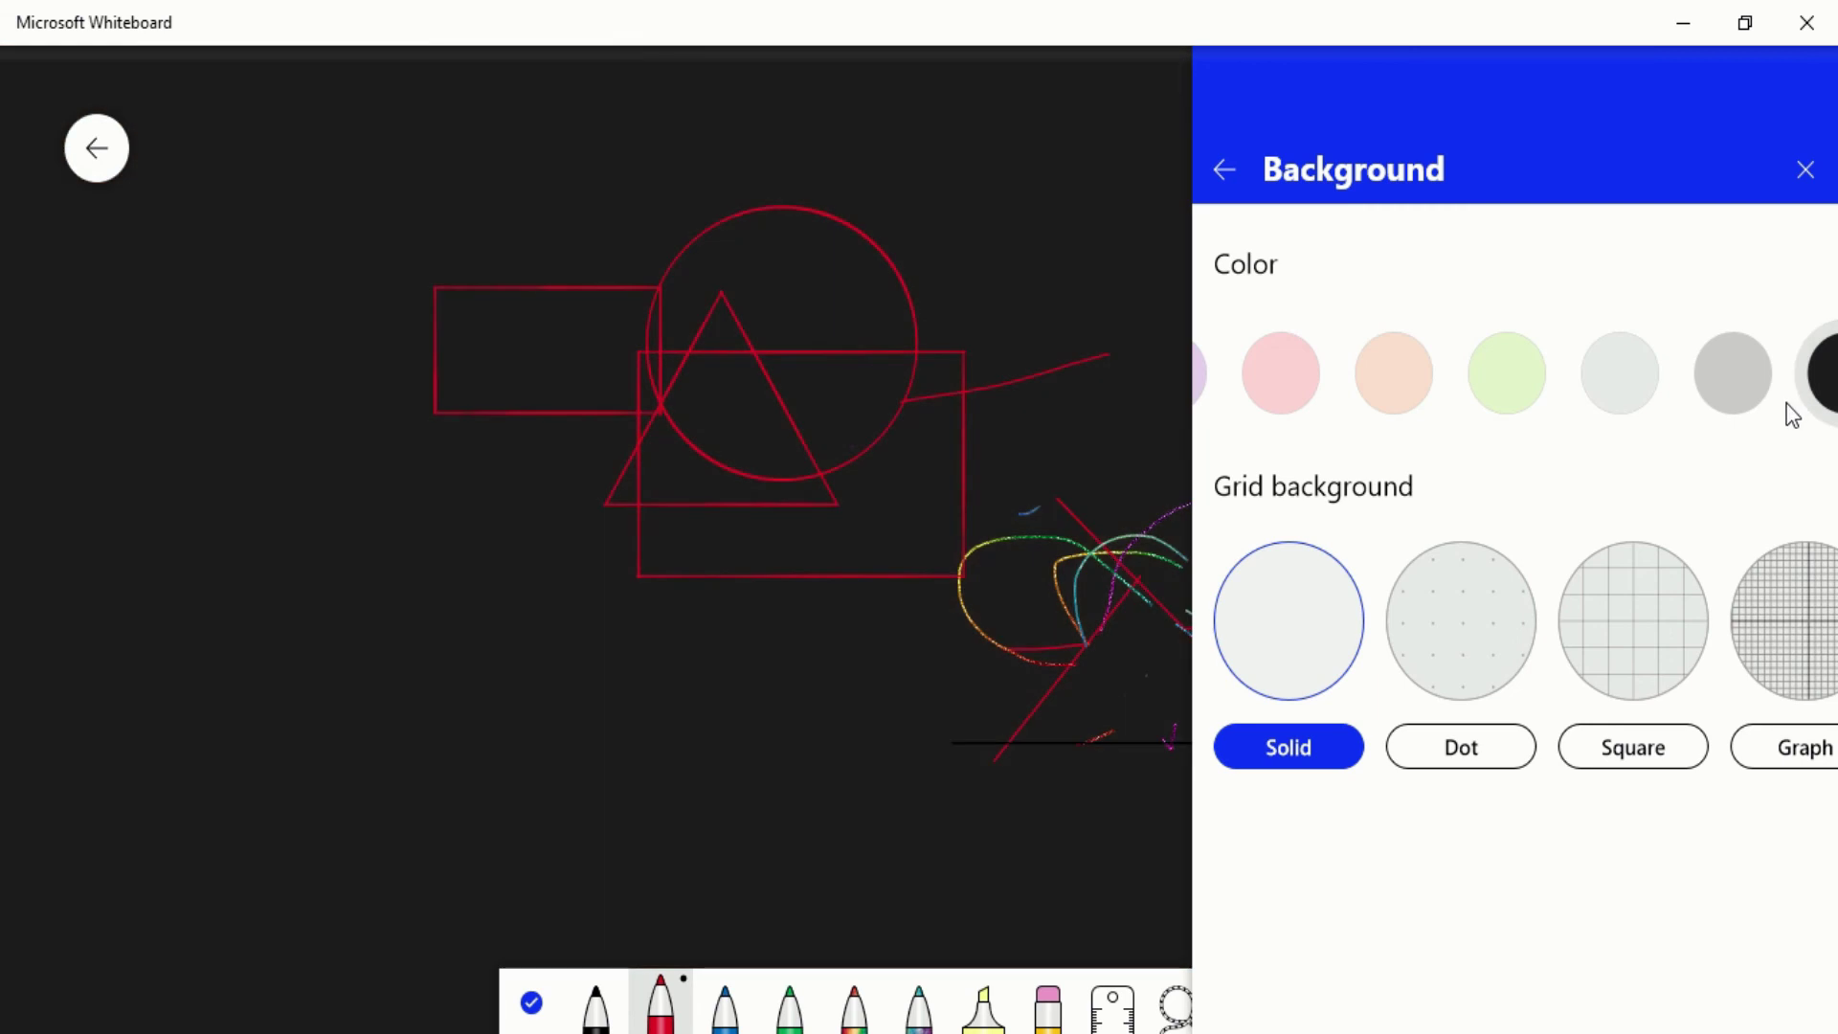
{"action": "left_click_drag", "start_coordinate": [1394, 402], "coordinate": [1772, 417]}
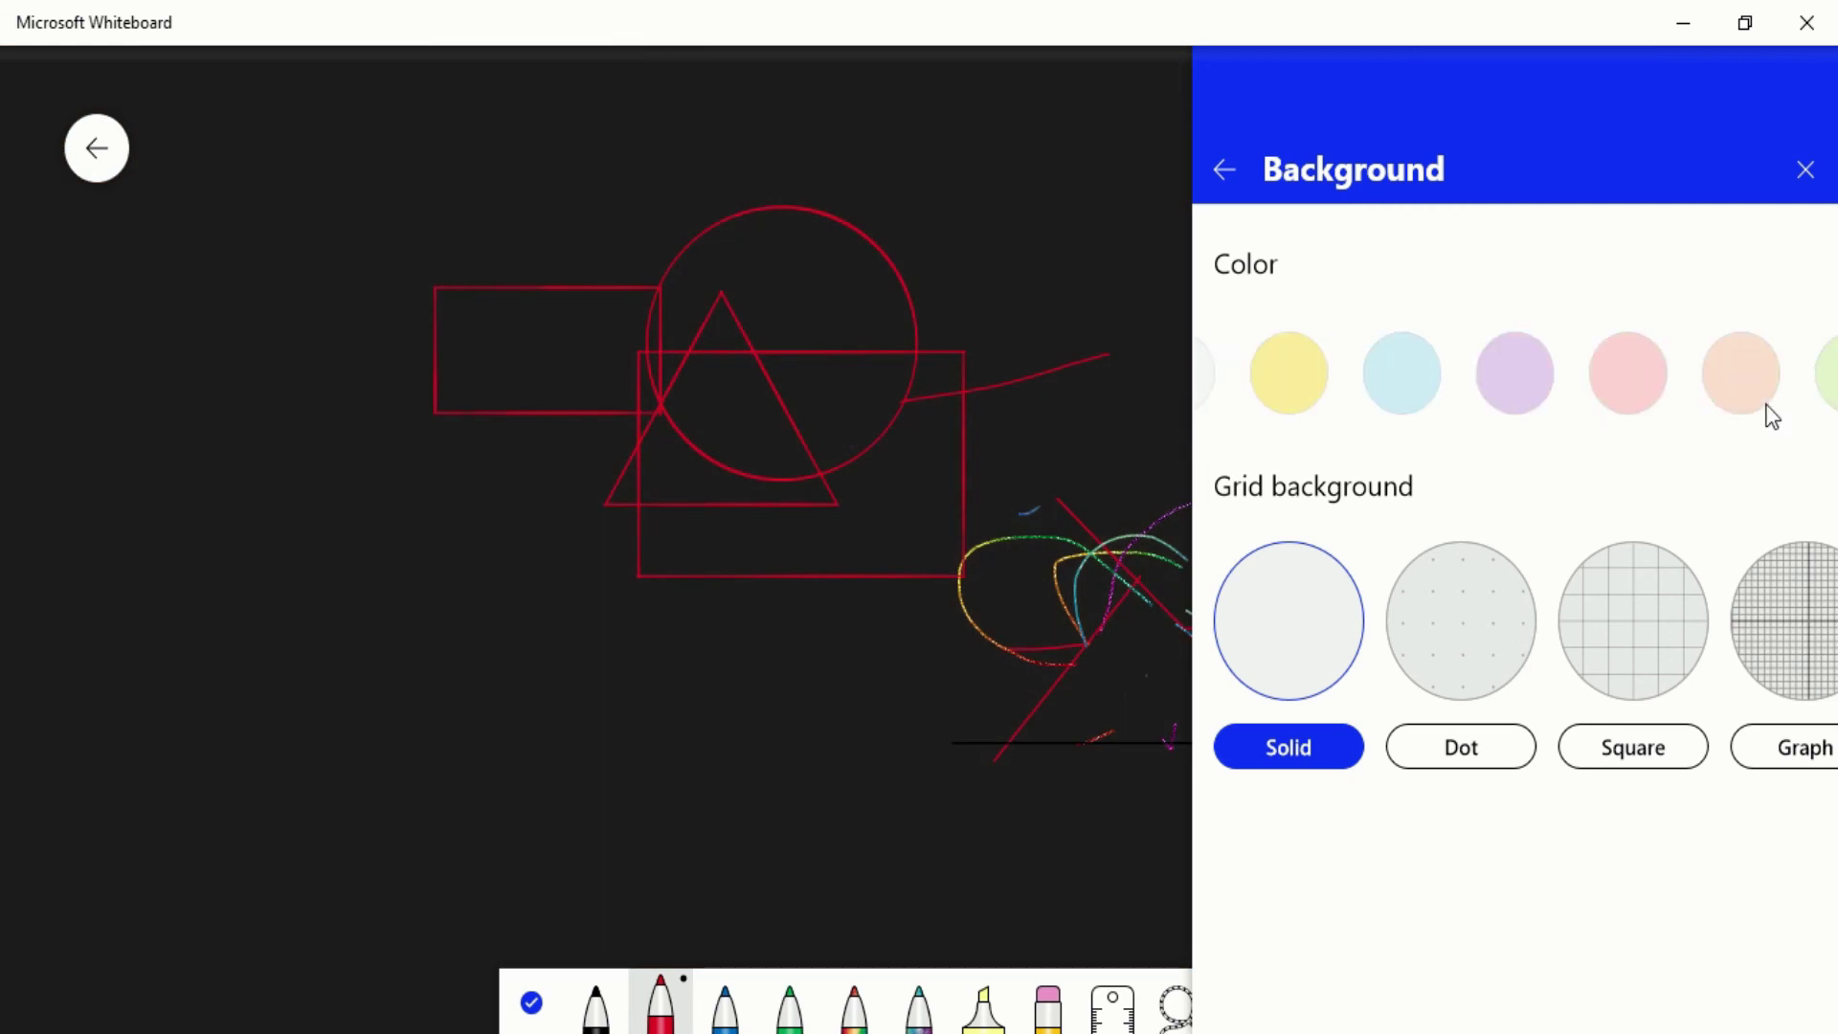
{"action": "left_click", "coordinate": [1335, 393]}
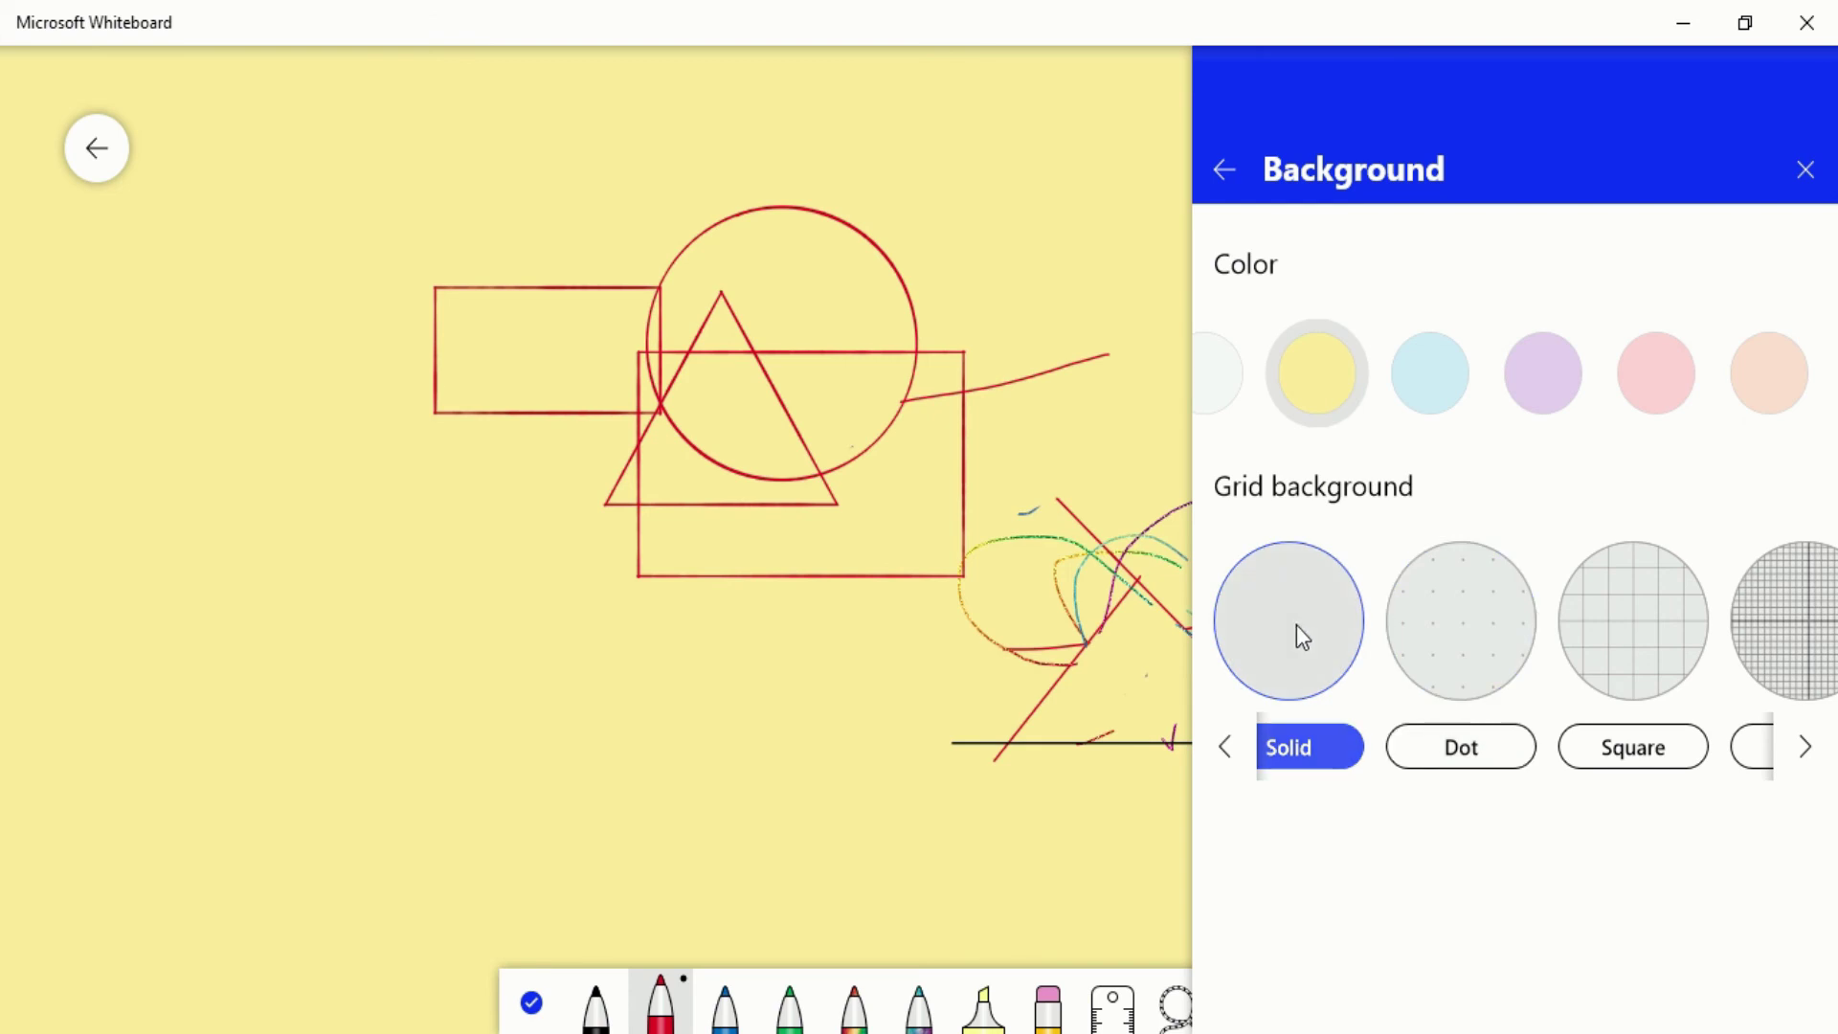
Try the Dot, Square, Graph, Hybrid and Diamond grid backgrounds on the yellow canvas
{"action": "left_click", "coordinate": [1448, 624]}
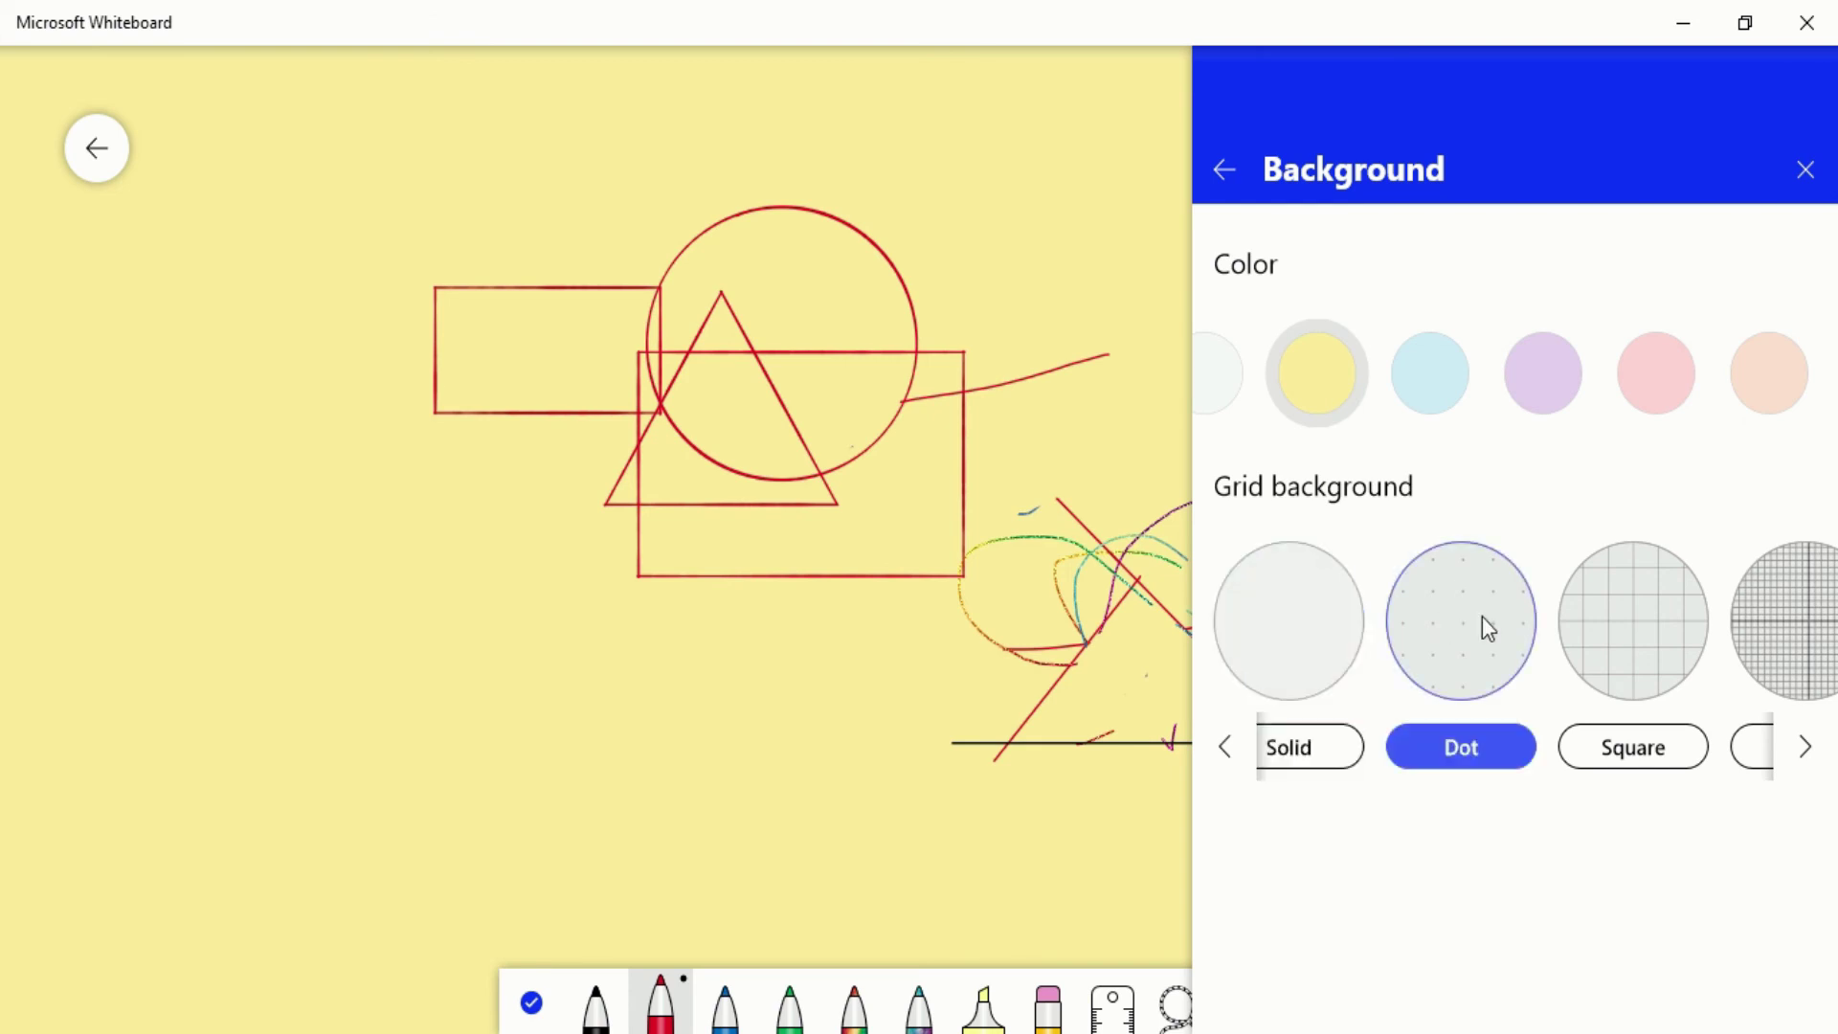
{"action": "left_click", "coordinate": [1611, 622]}
{"action": "scroll", "coordinate": [1674, 623], "scroll_direction": "right", "scroll_amount": 3}
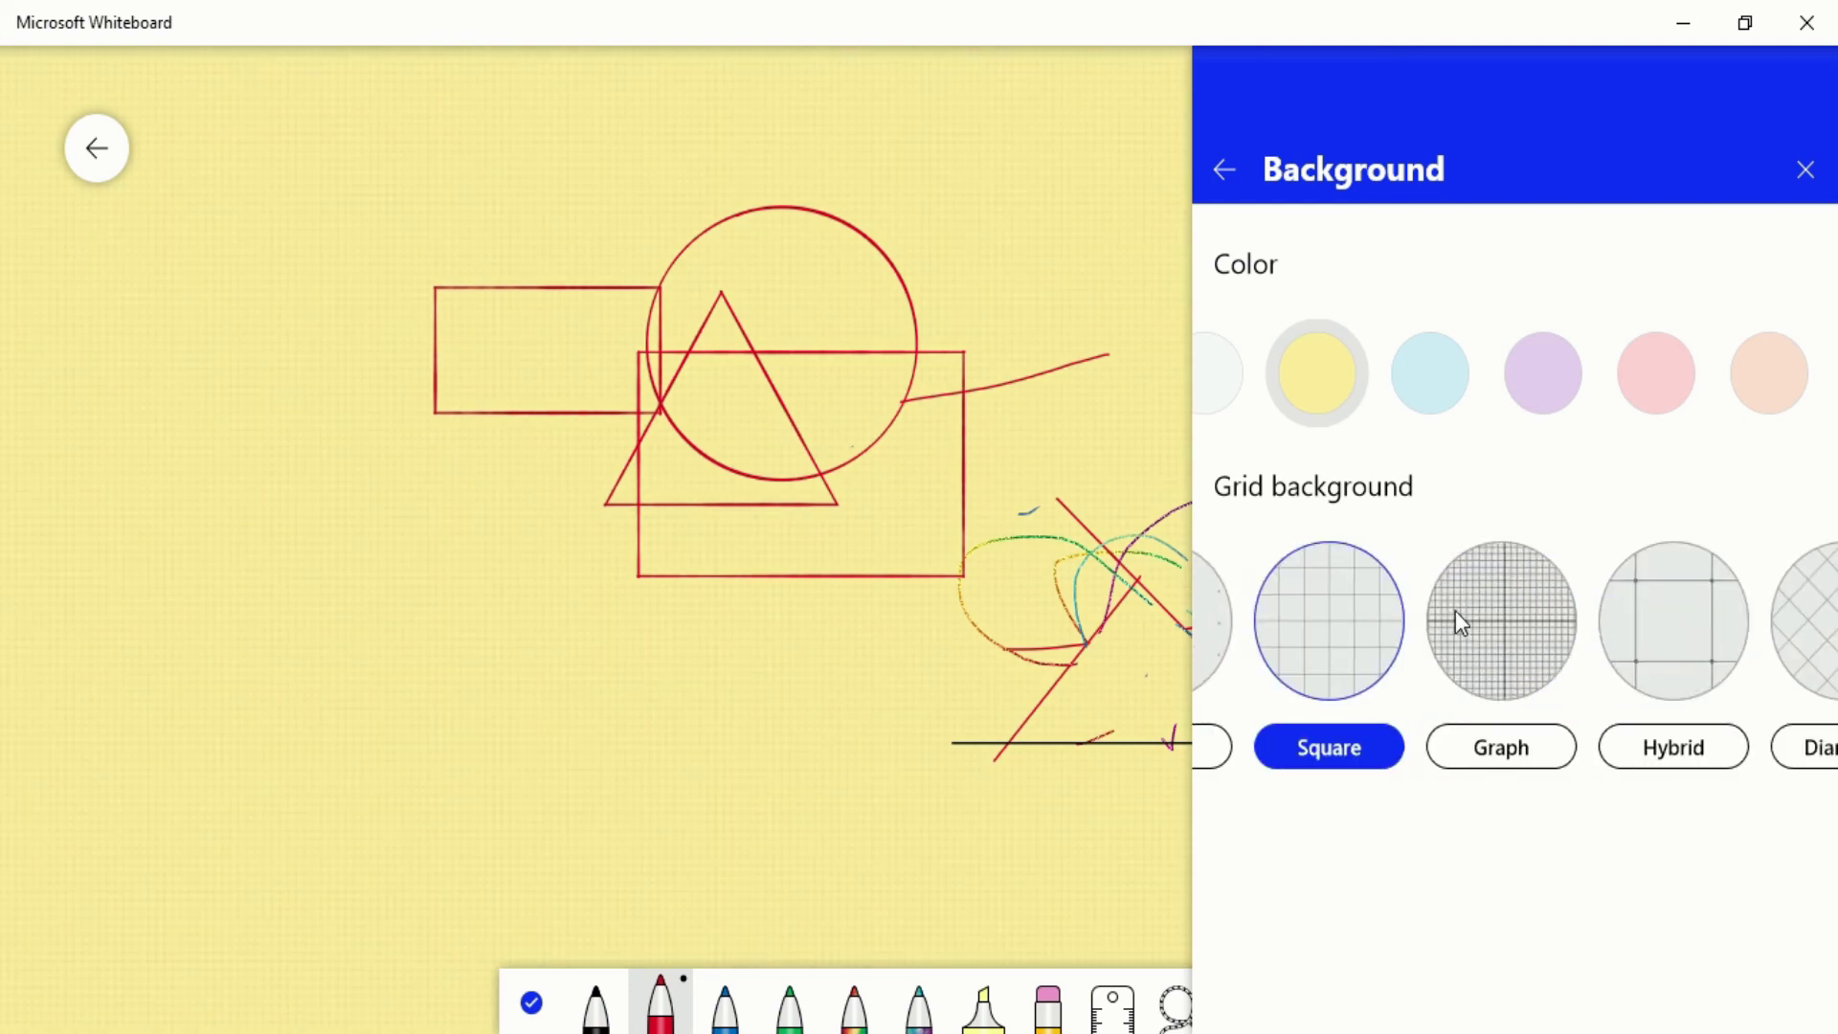
{"action": "left_click", "coordinate": [1515, 613]}
{"action": "left_click", "coordinate": [1673, 622]}
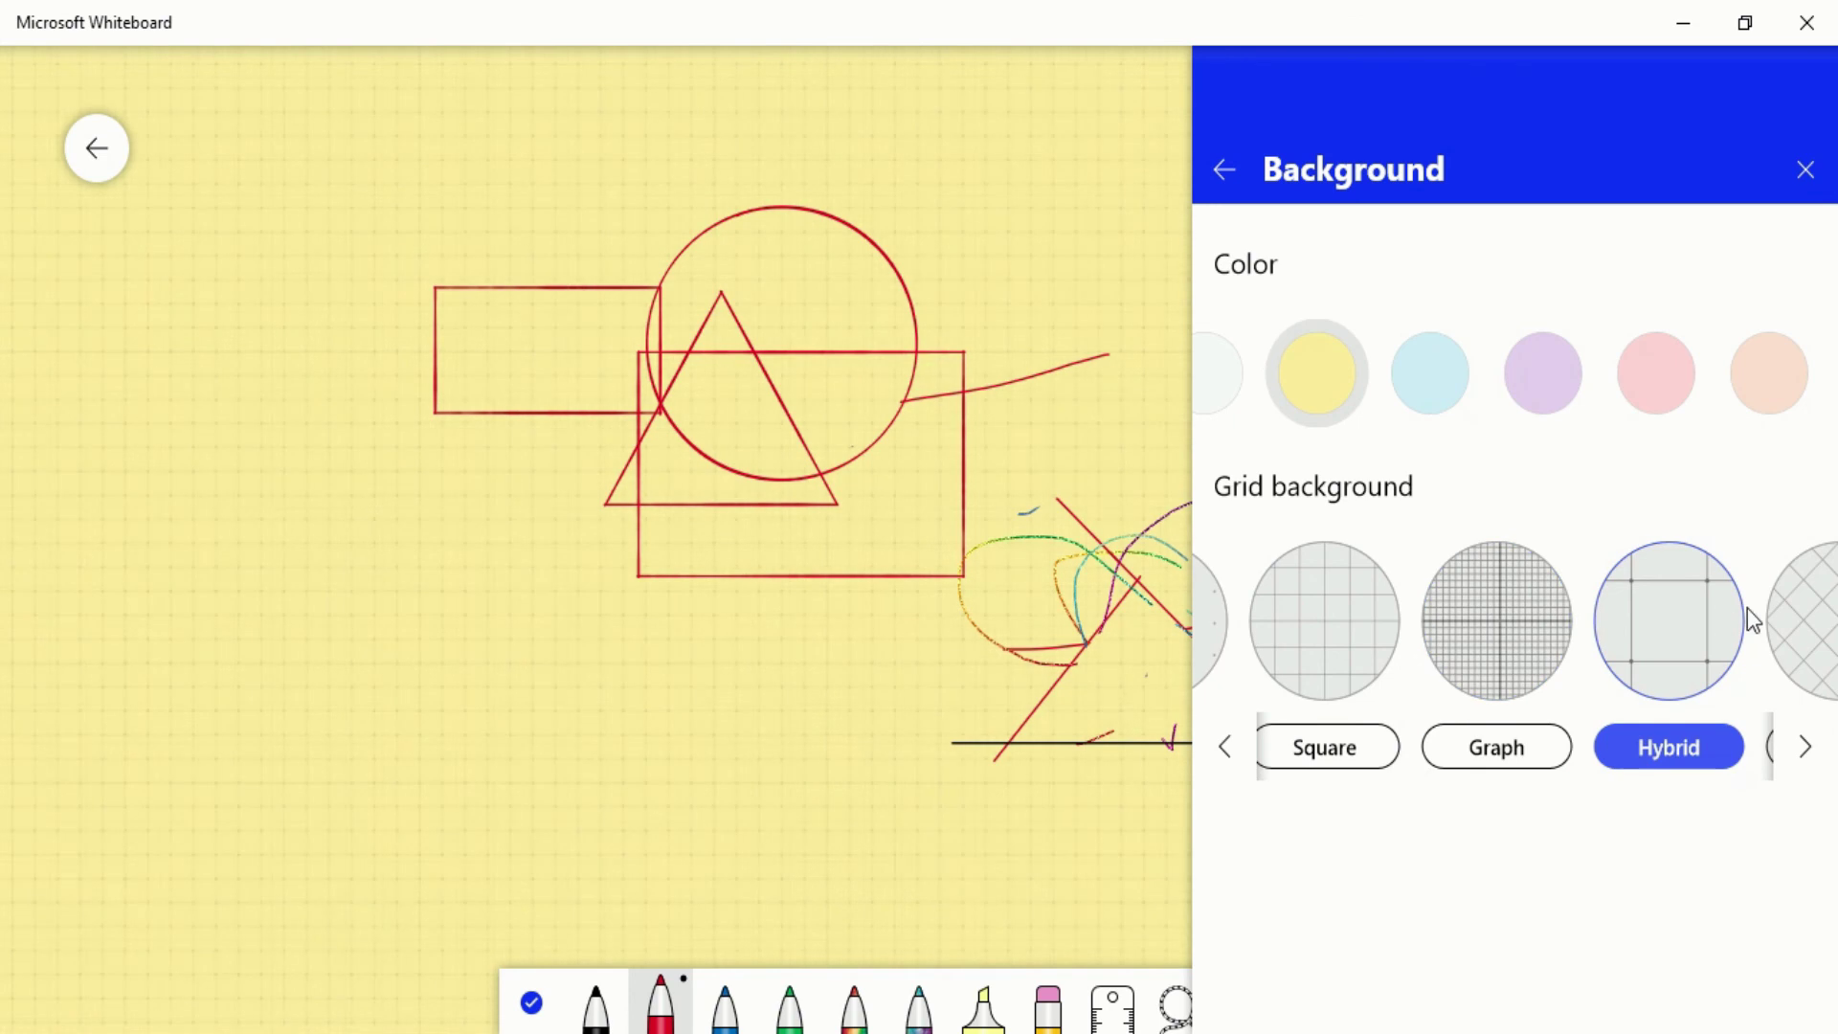
{"action": "left_click", "coordinate": [1778, 613]}
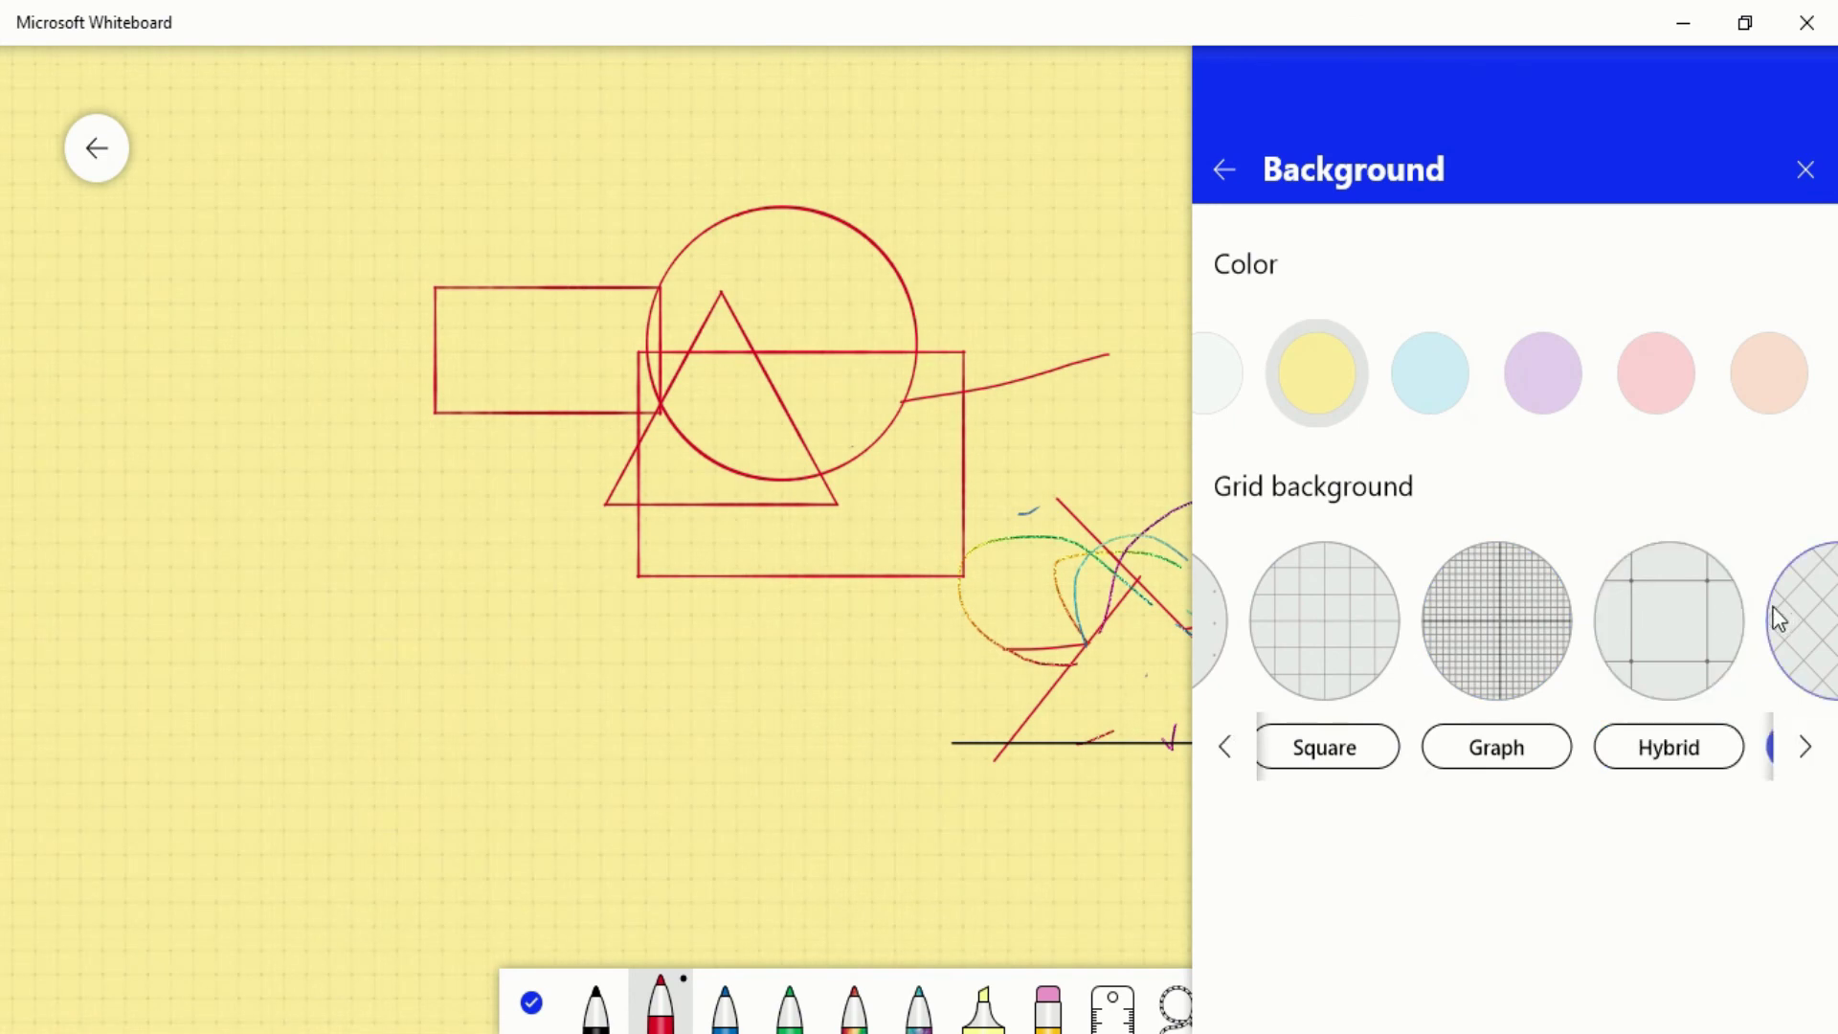
{"action": "left_click", "coordinate": [1802, 748]}
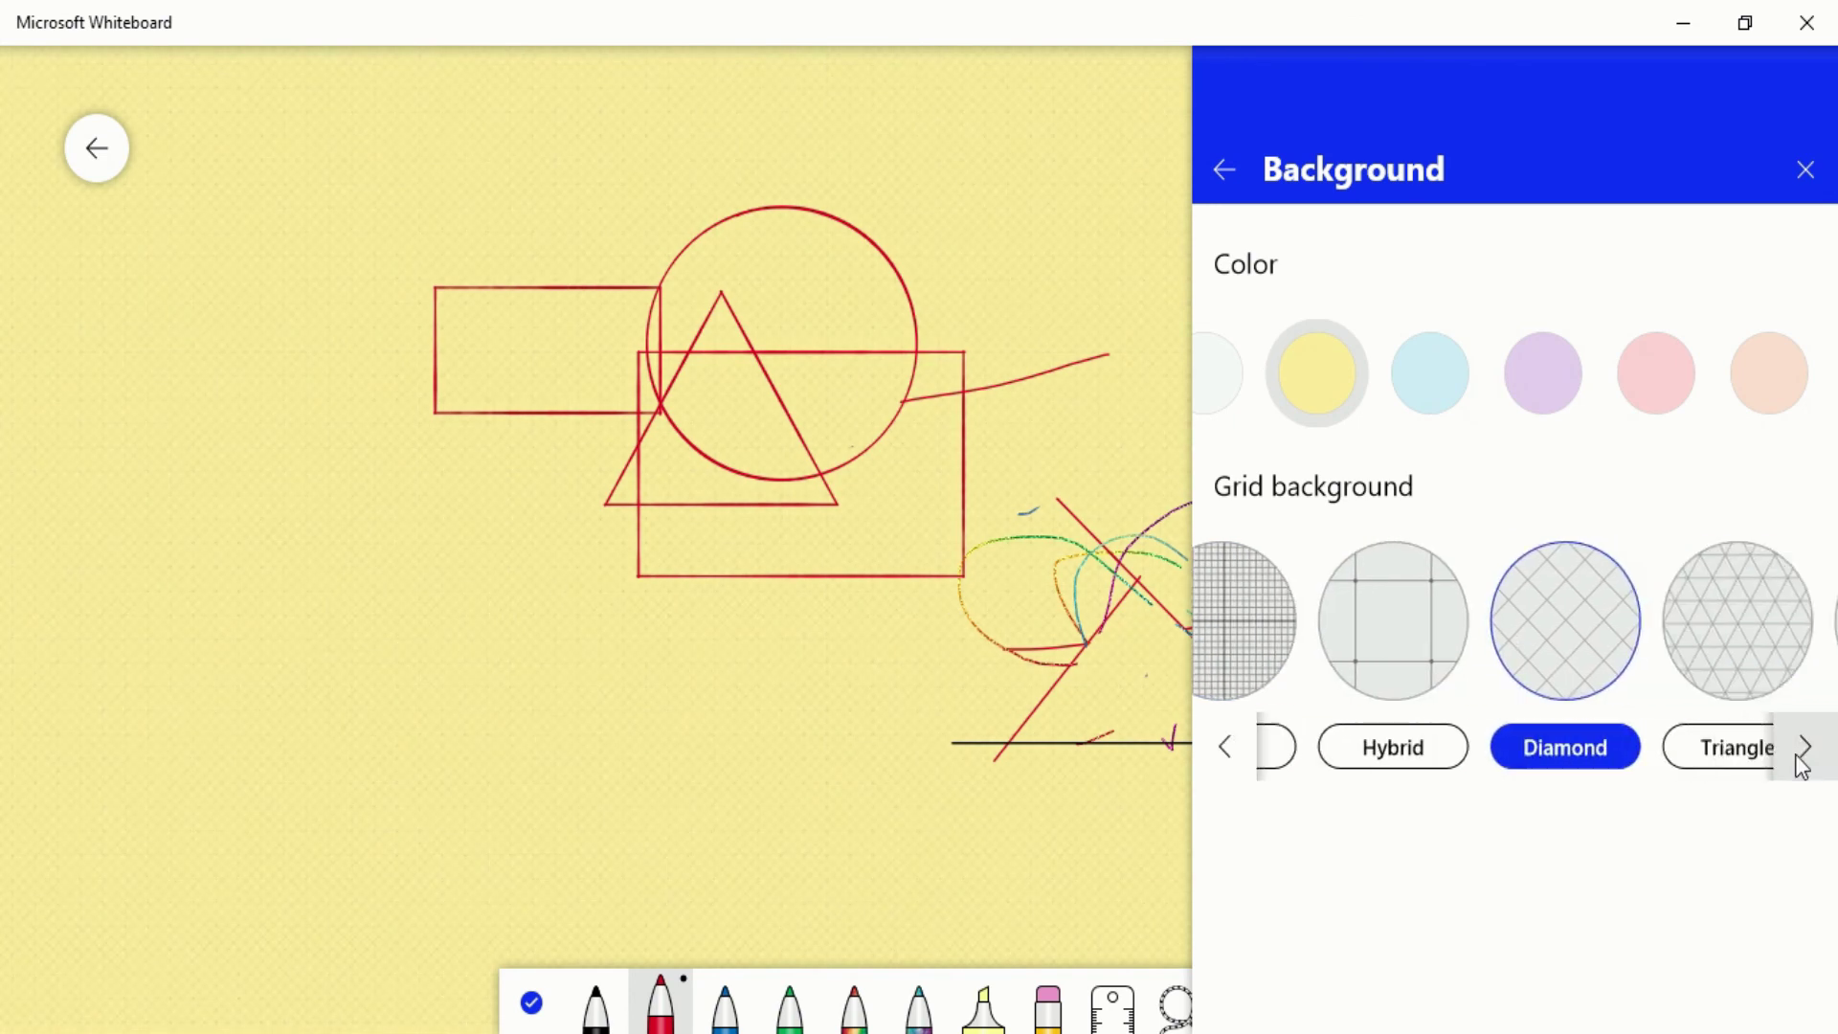
{"action": "left_click", "coordinate": [1804, 748]}
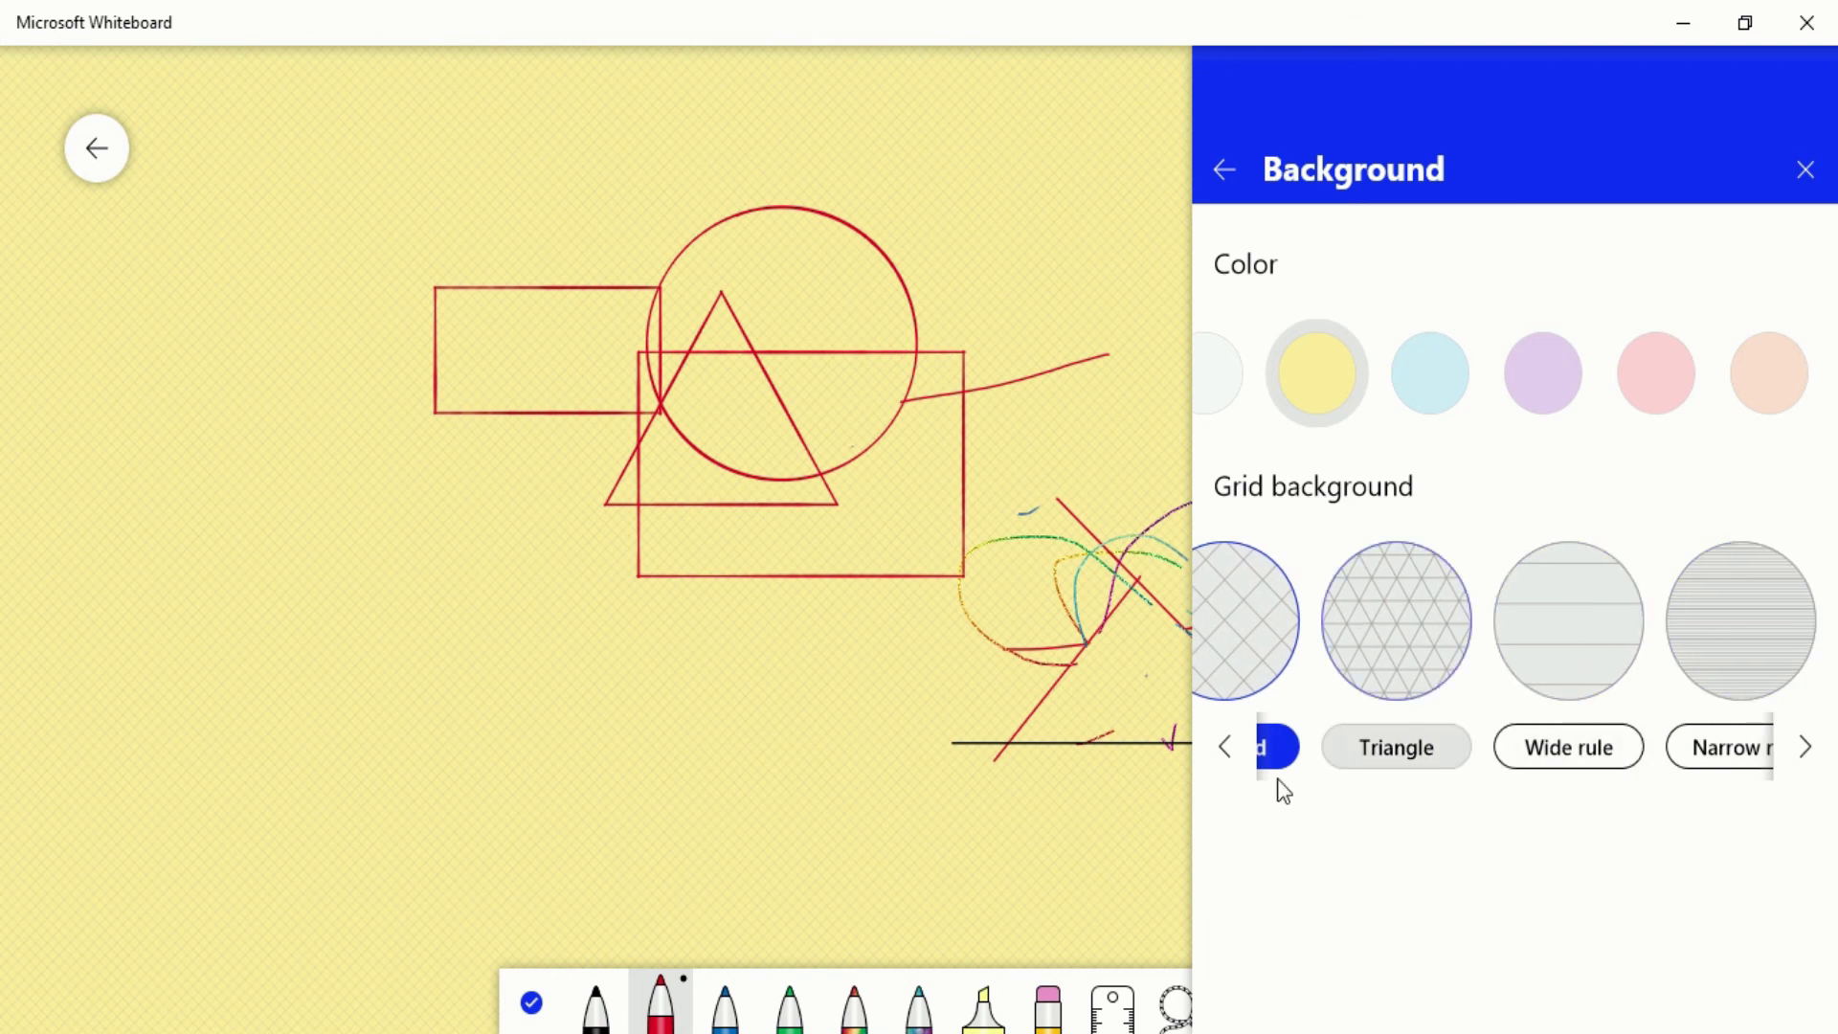
{"action": "left_click", "coordinate": [1191, 755]}
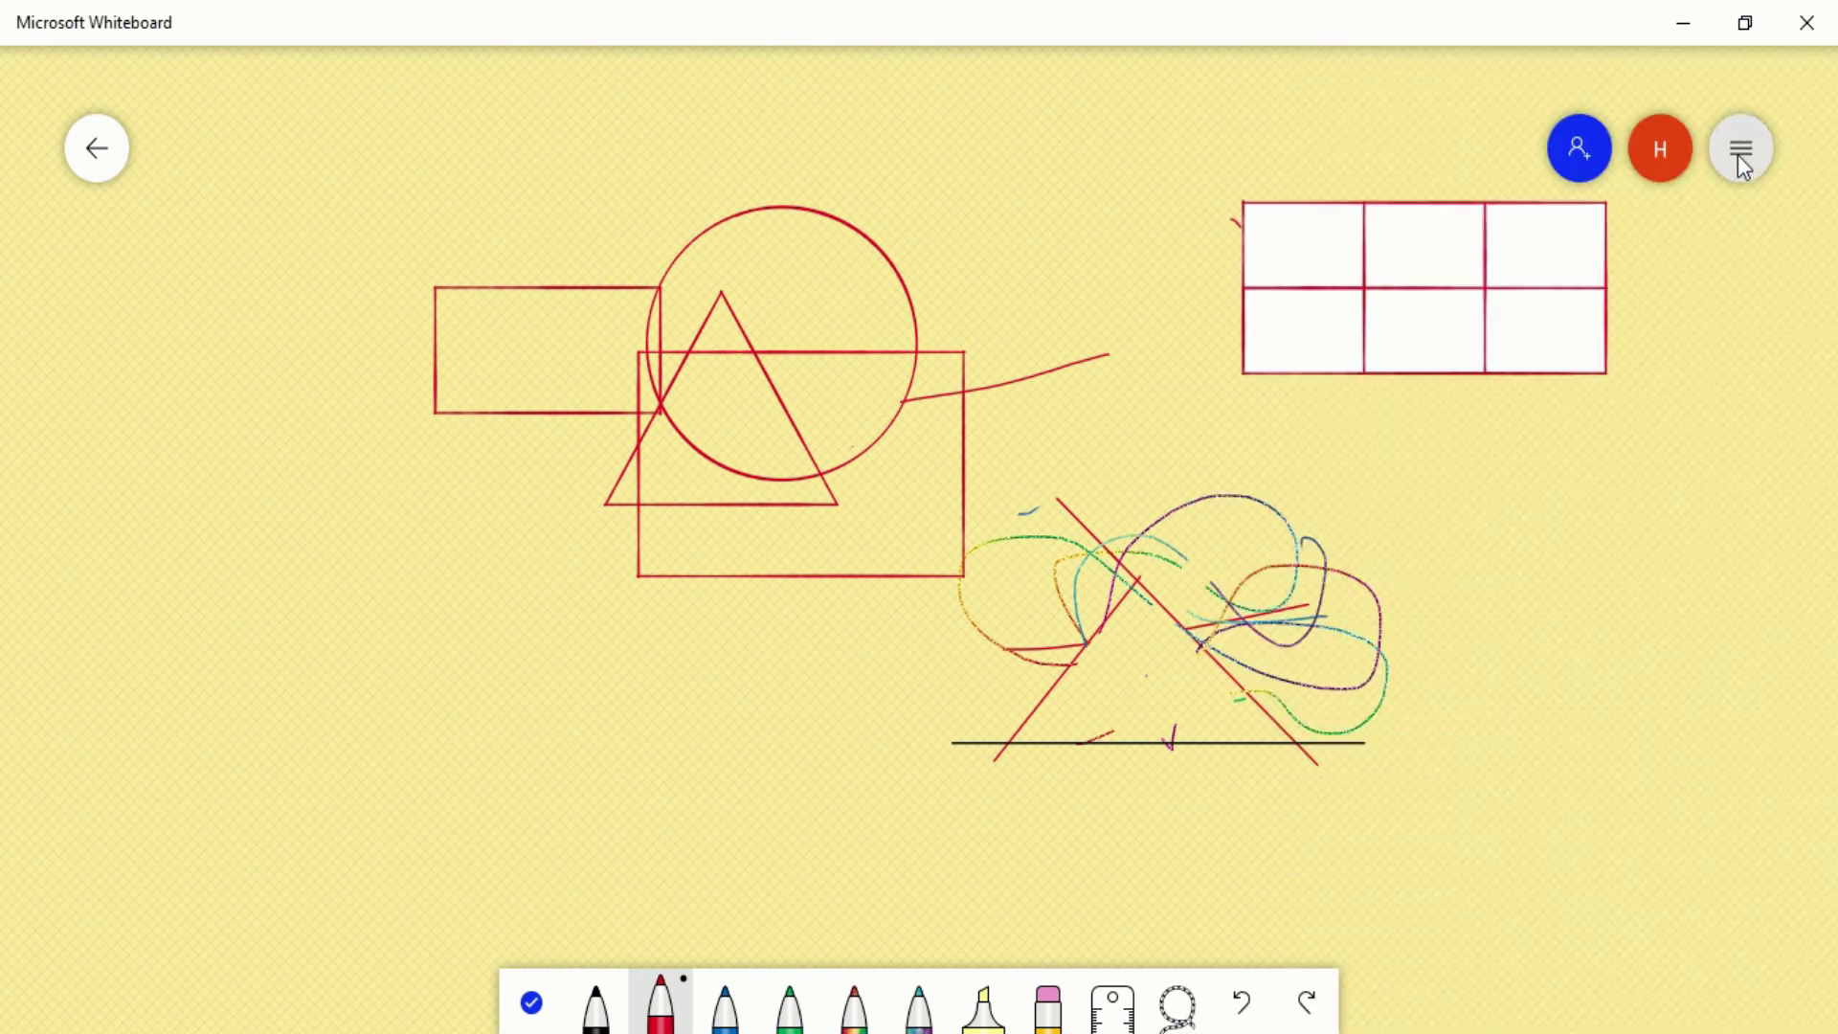
Set the canvas's grid background back to Solid
{"action": "left_click", "coordinate": [1740, 151]}
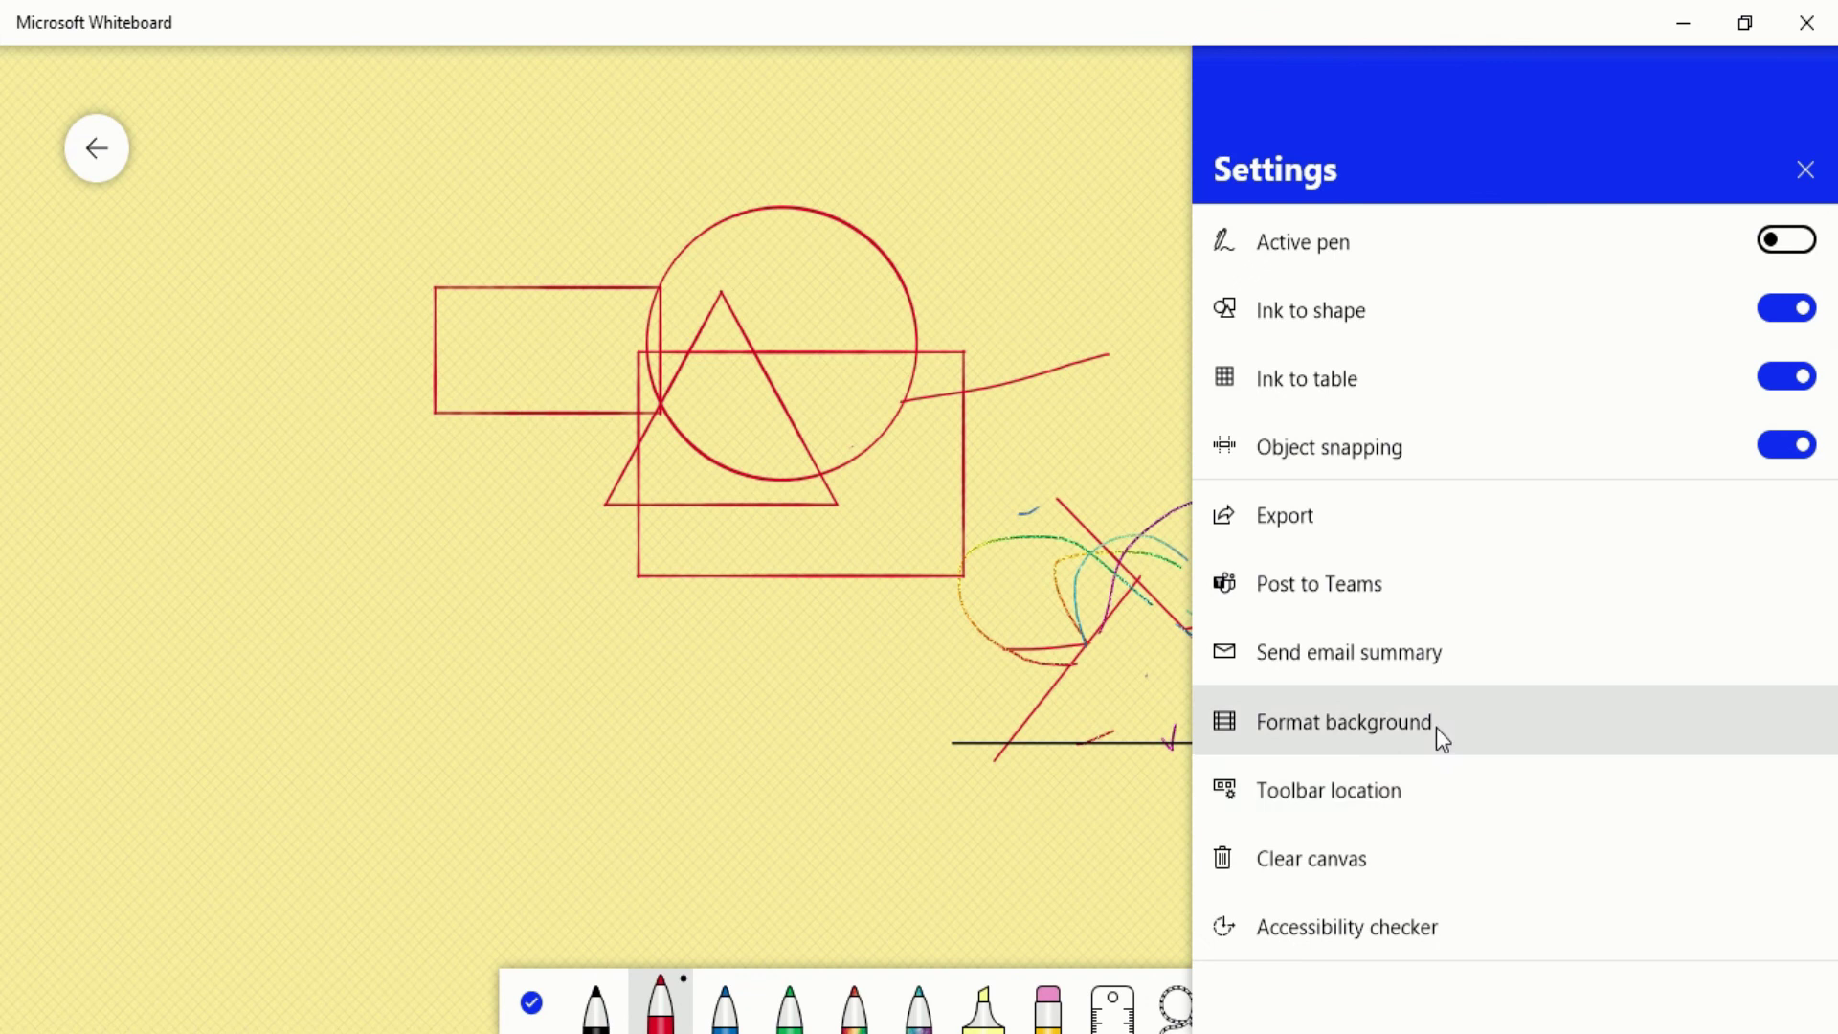
{"action": "left_click", "coordinate": [1436, 726]}
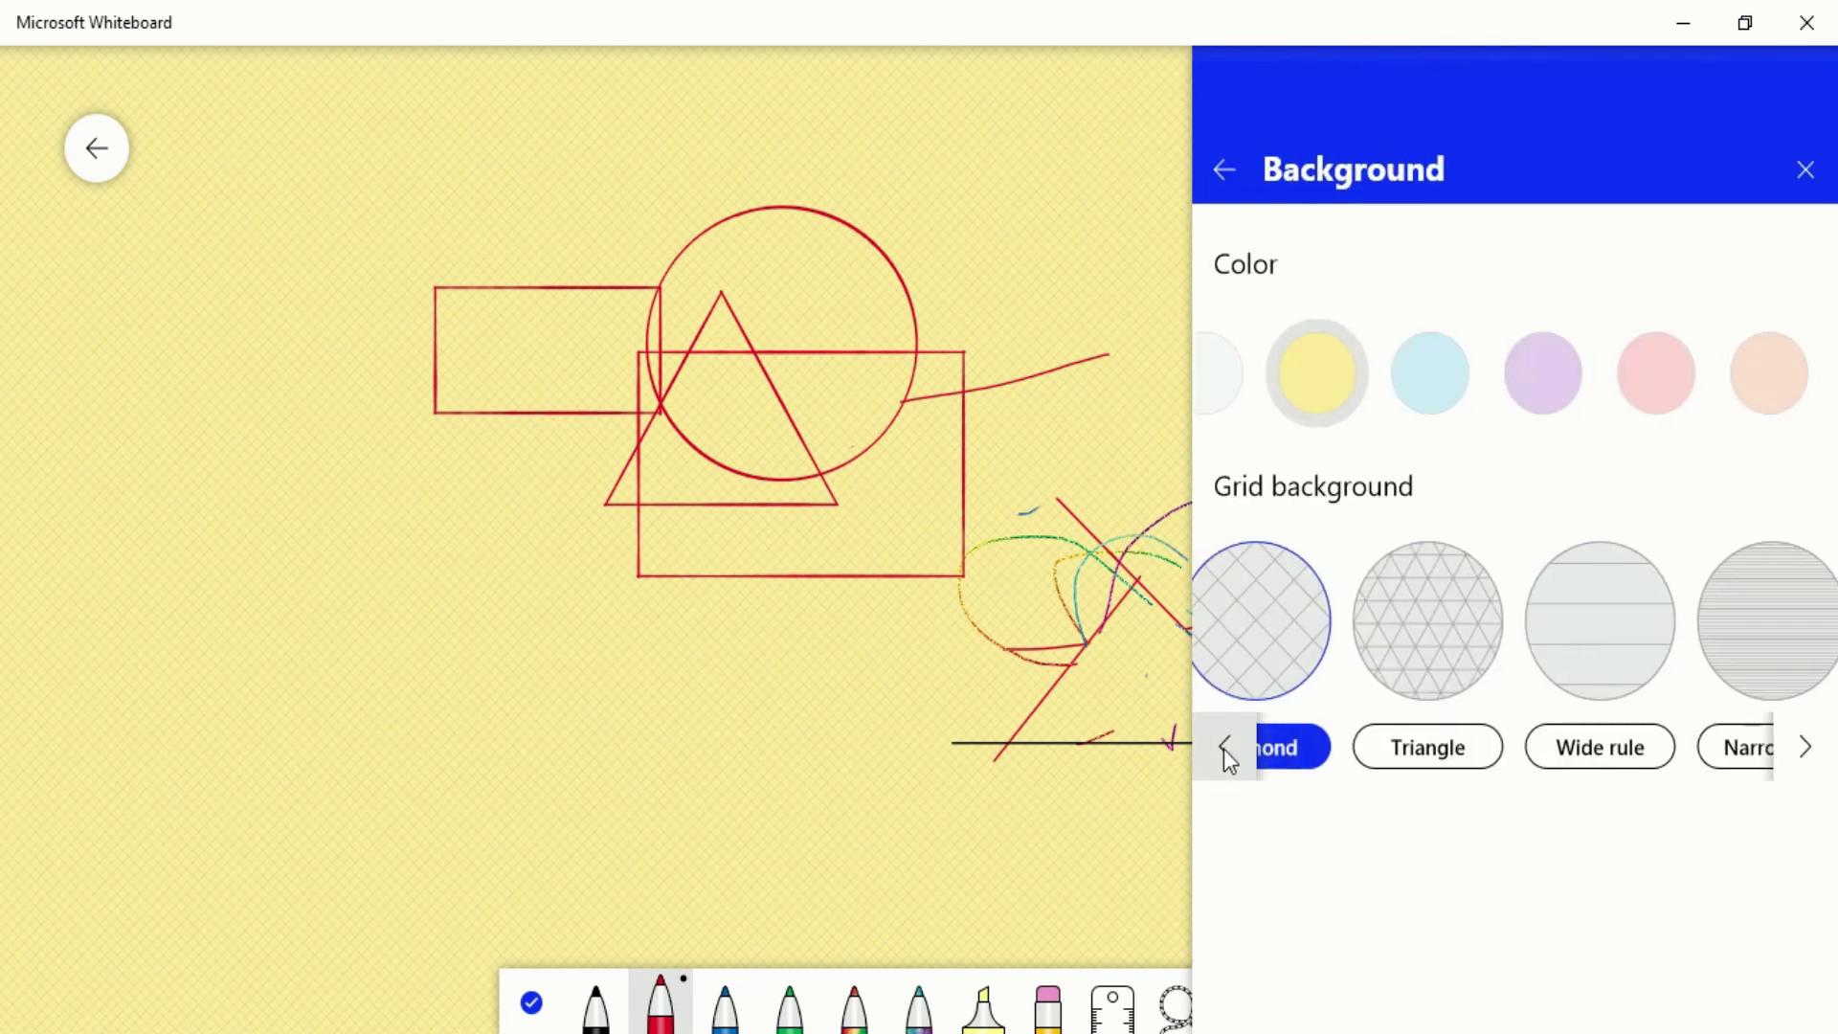
{"action": "left_click", "coordinate": [1223, 749]}
{"action": "left_click", "coordinate": [1323, 635]}
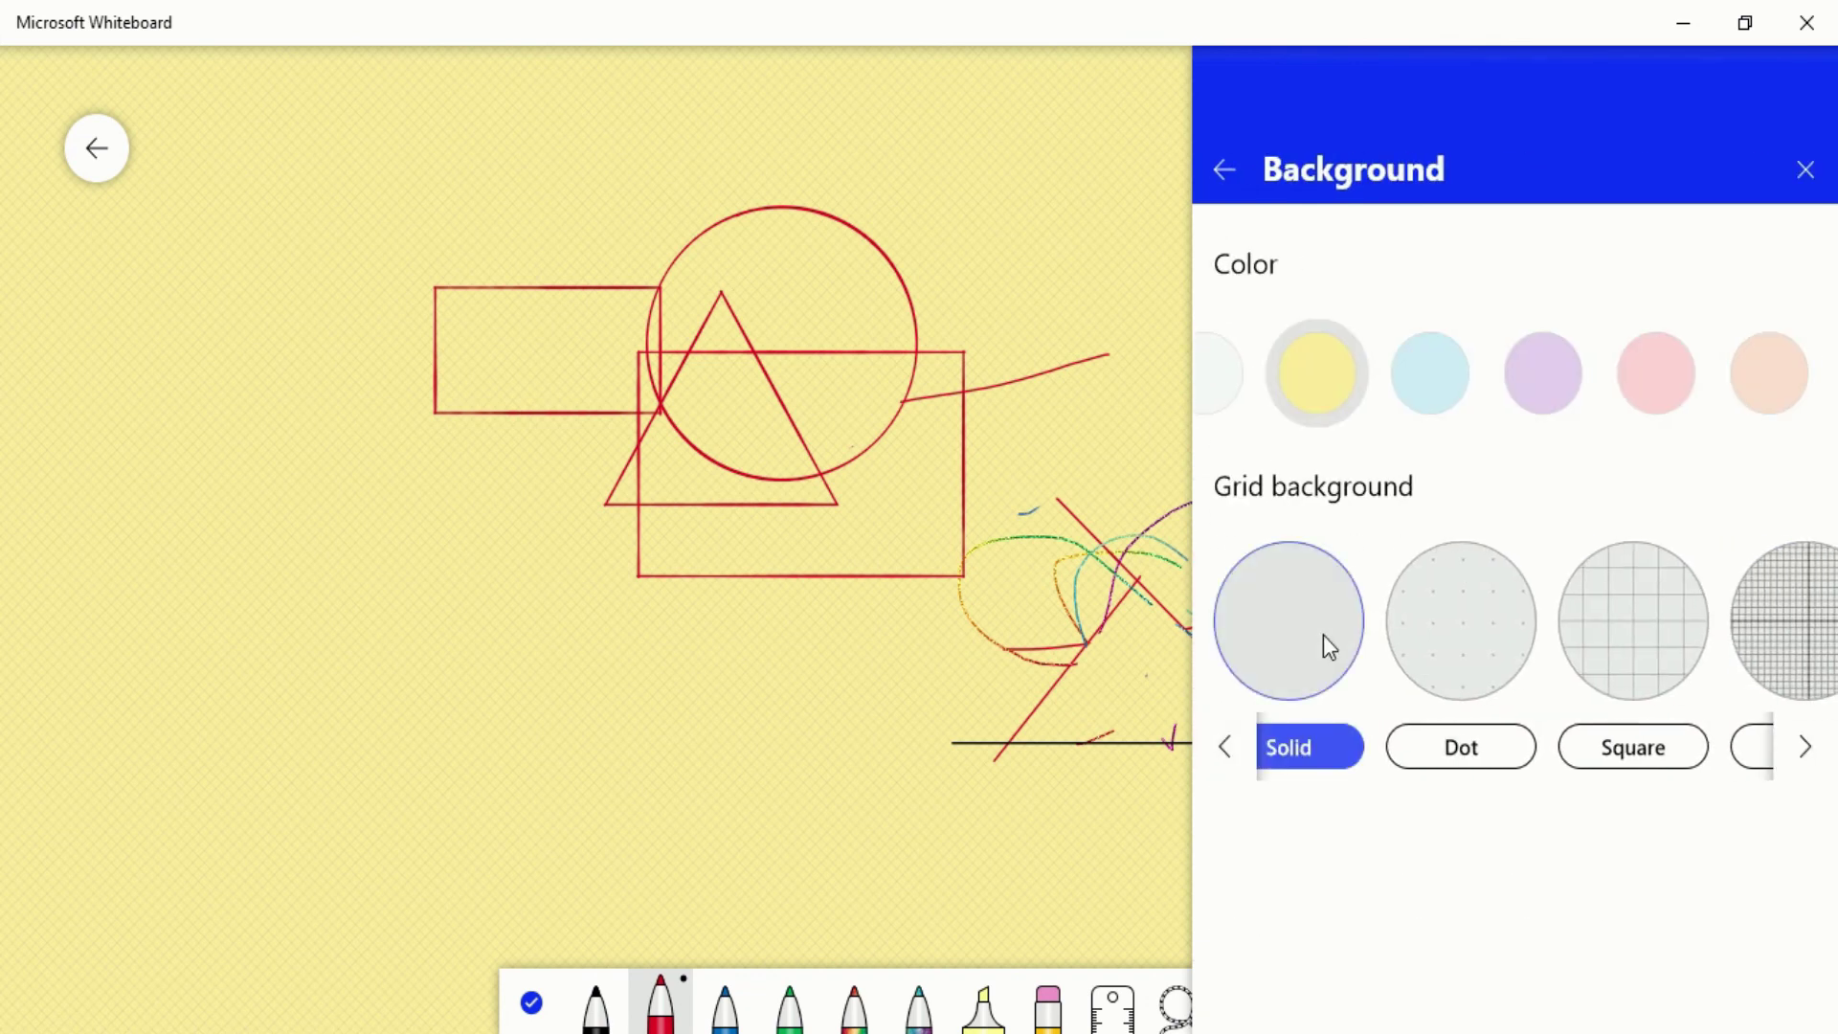
Try the Left and Right toolbar locations and close the settings to see the toolbar beside the canvas
{"action": "left_click", "coordinate": [1225, 170]}
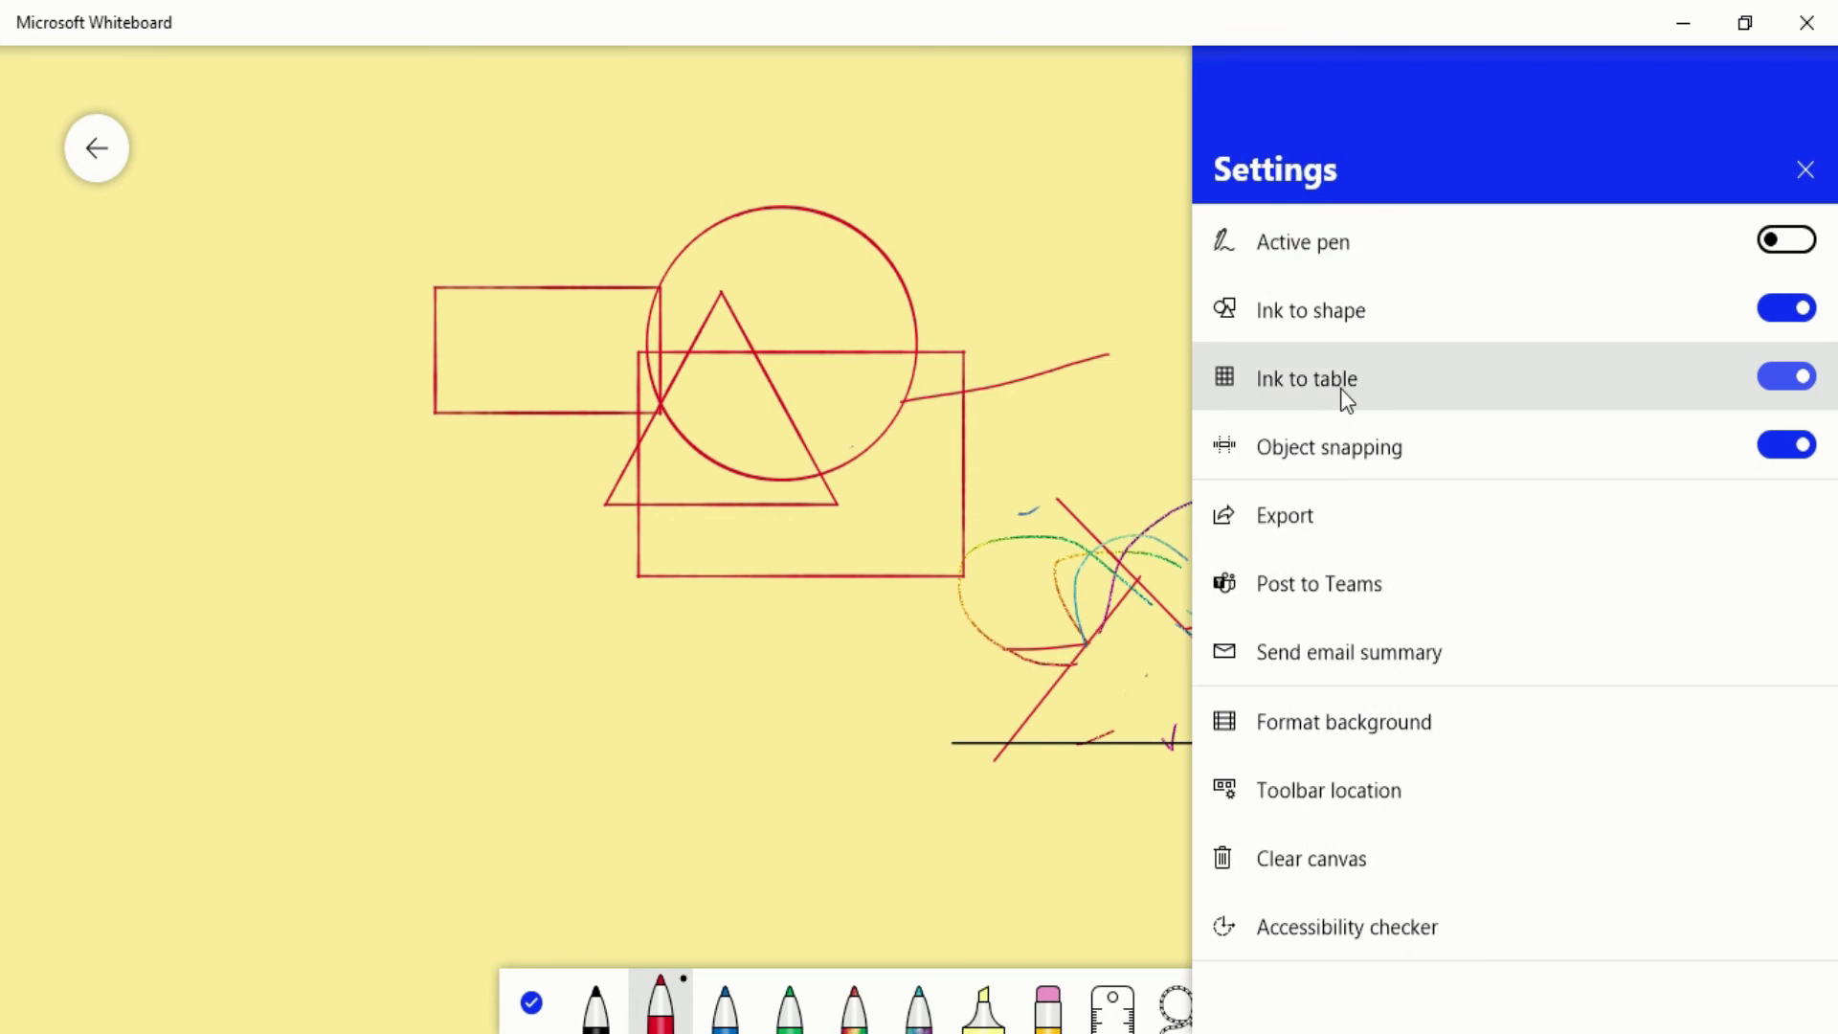
{"action": "left_click", "coordinate": [1312, 792]}
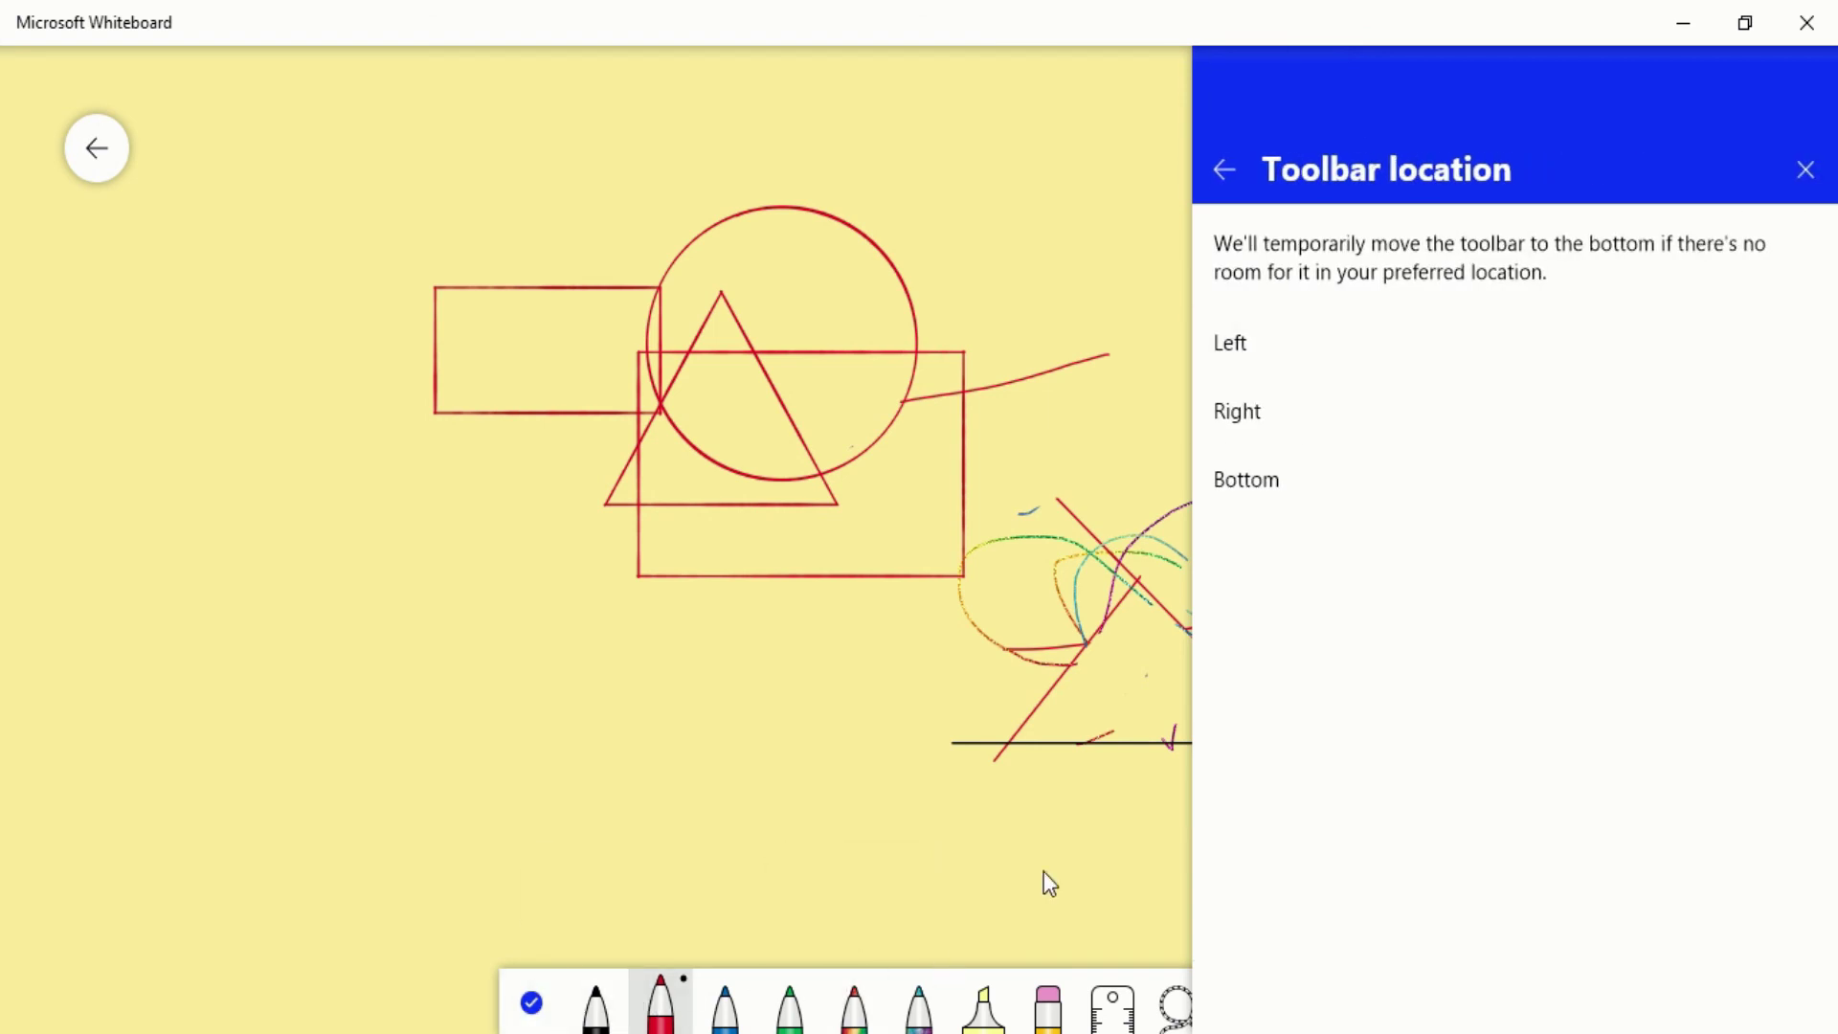
{"action": "left_click", "coordinate": [1392, 349]}
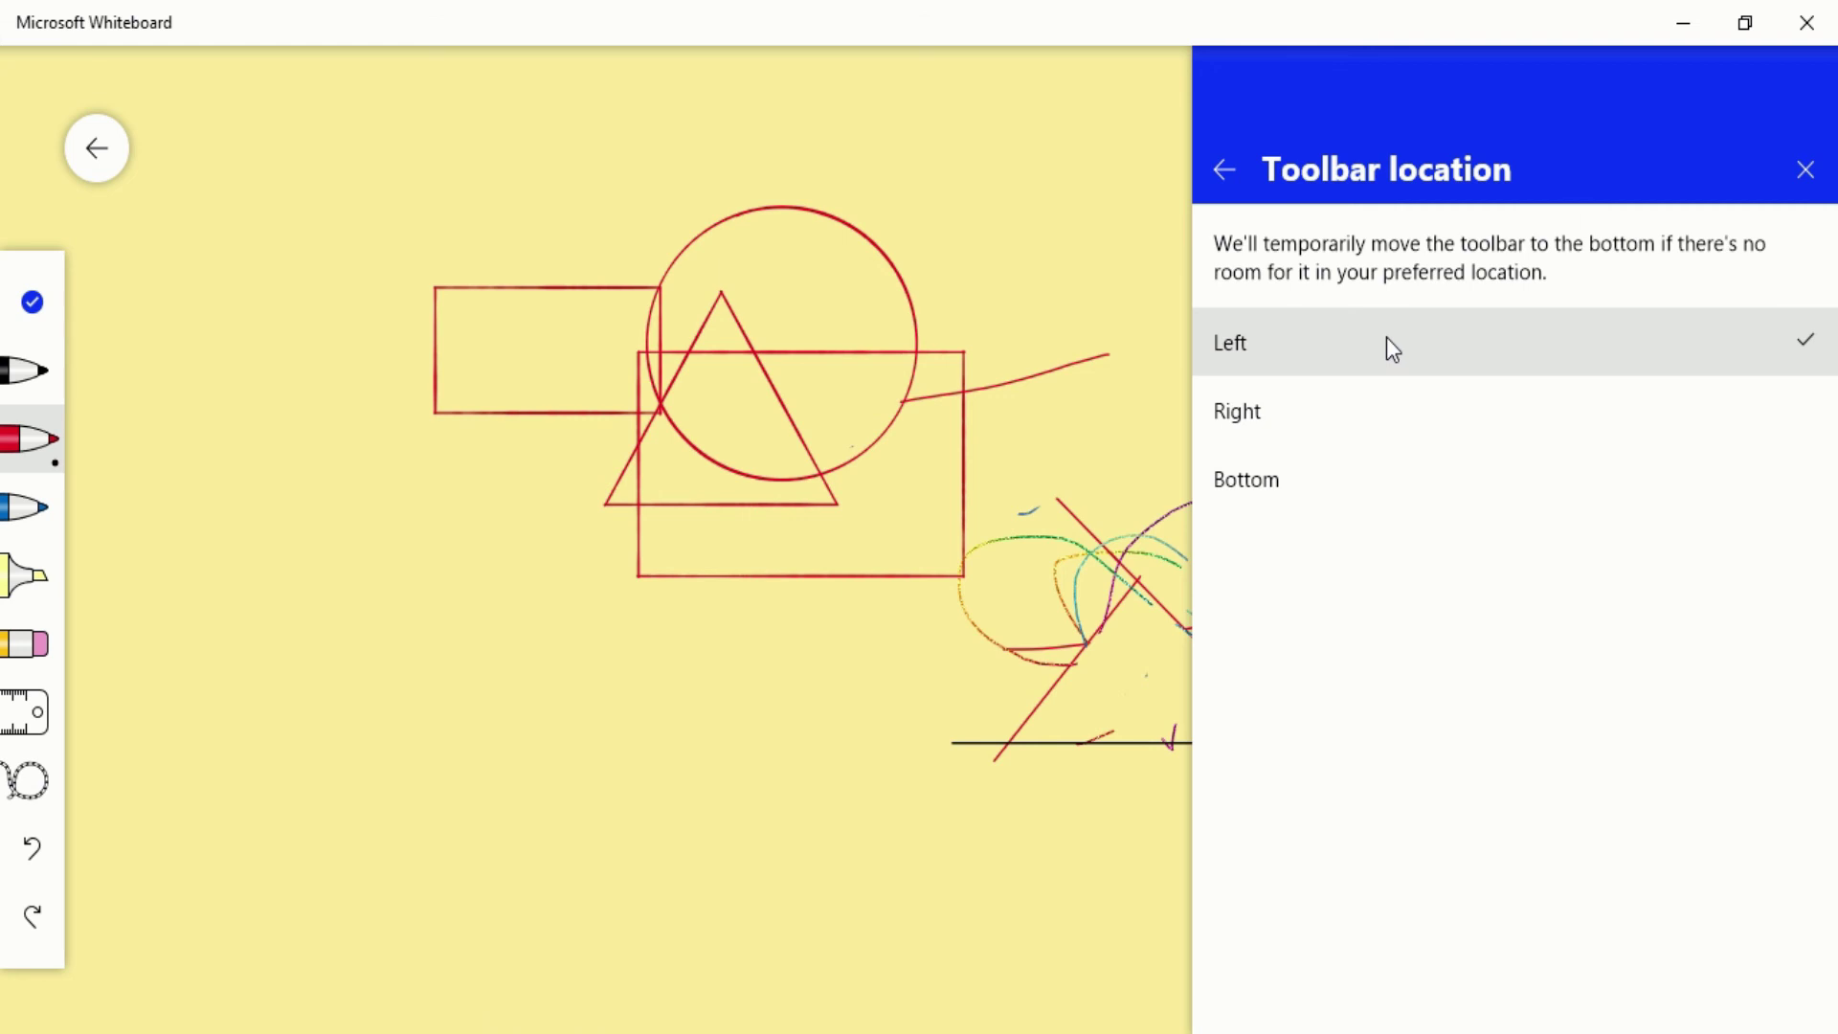
{"action": "left_click", "coordinate": [1361, 408]}
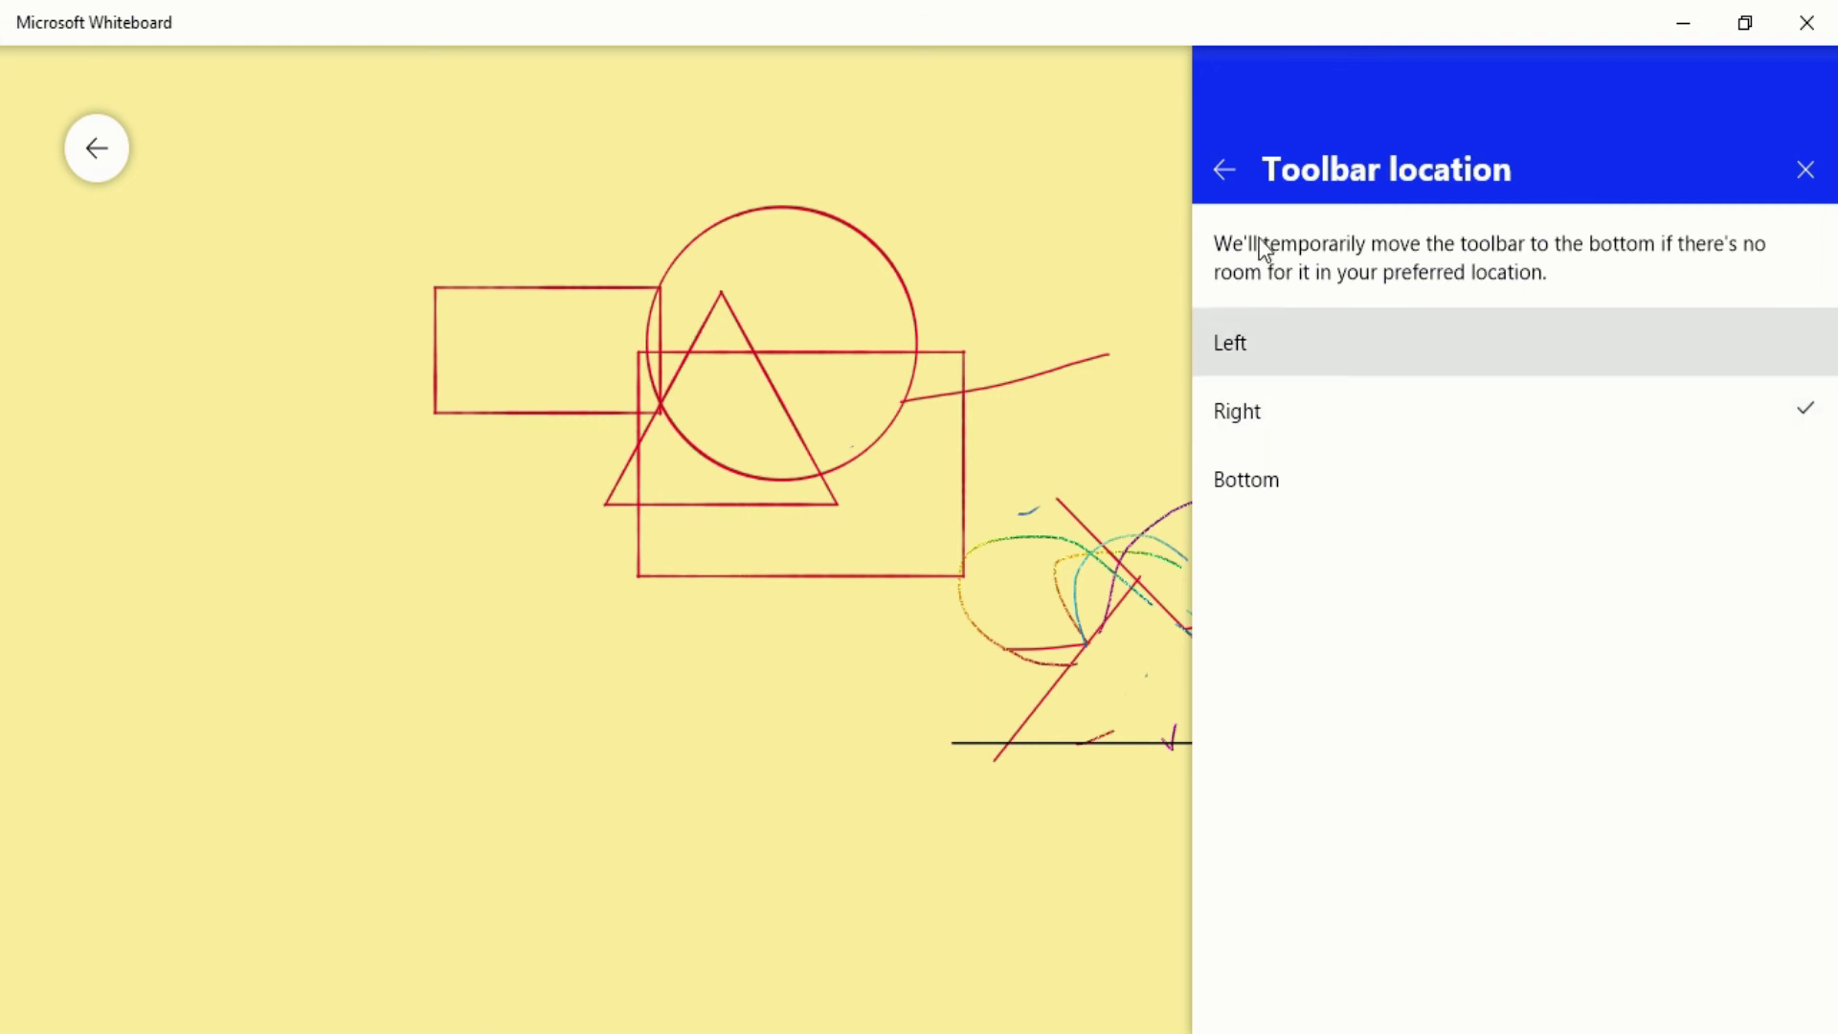
{"action": "left_click", "coordinate": [1231, 186]}
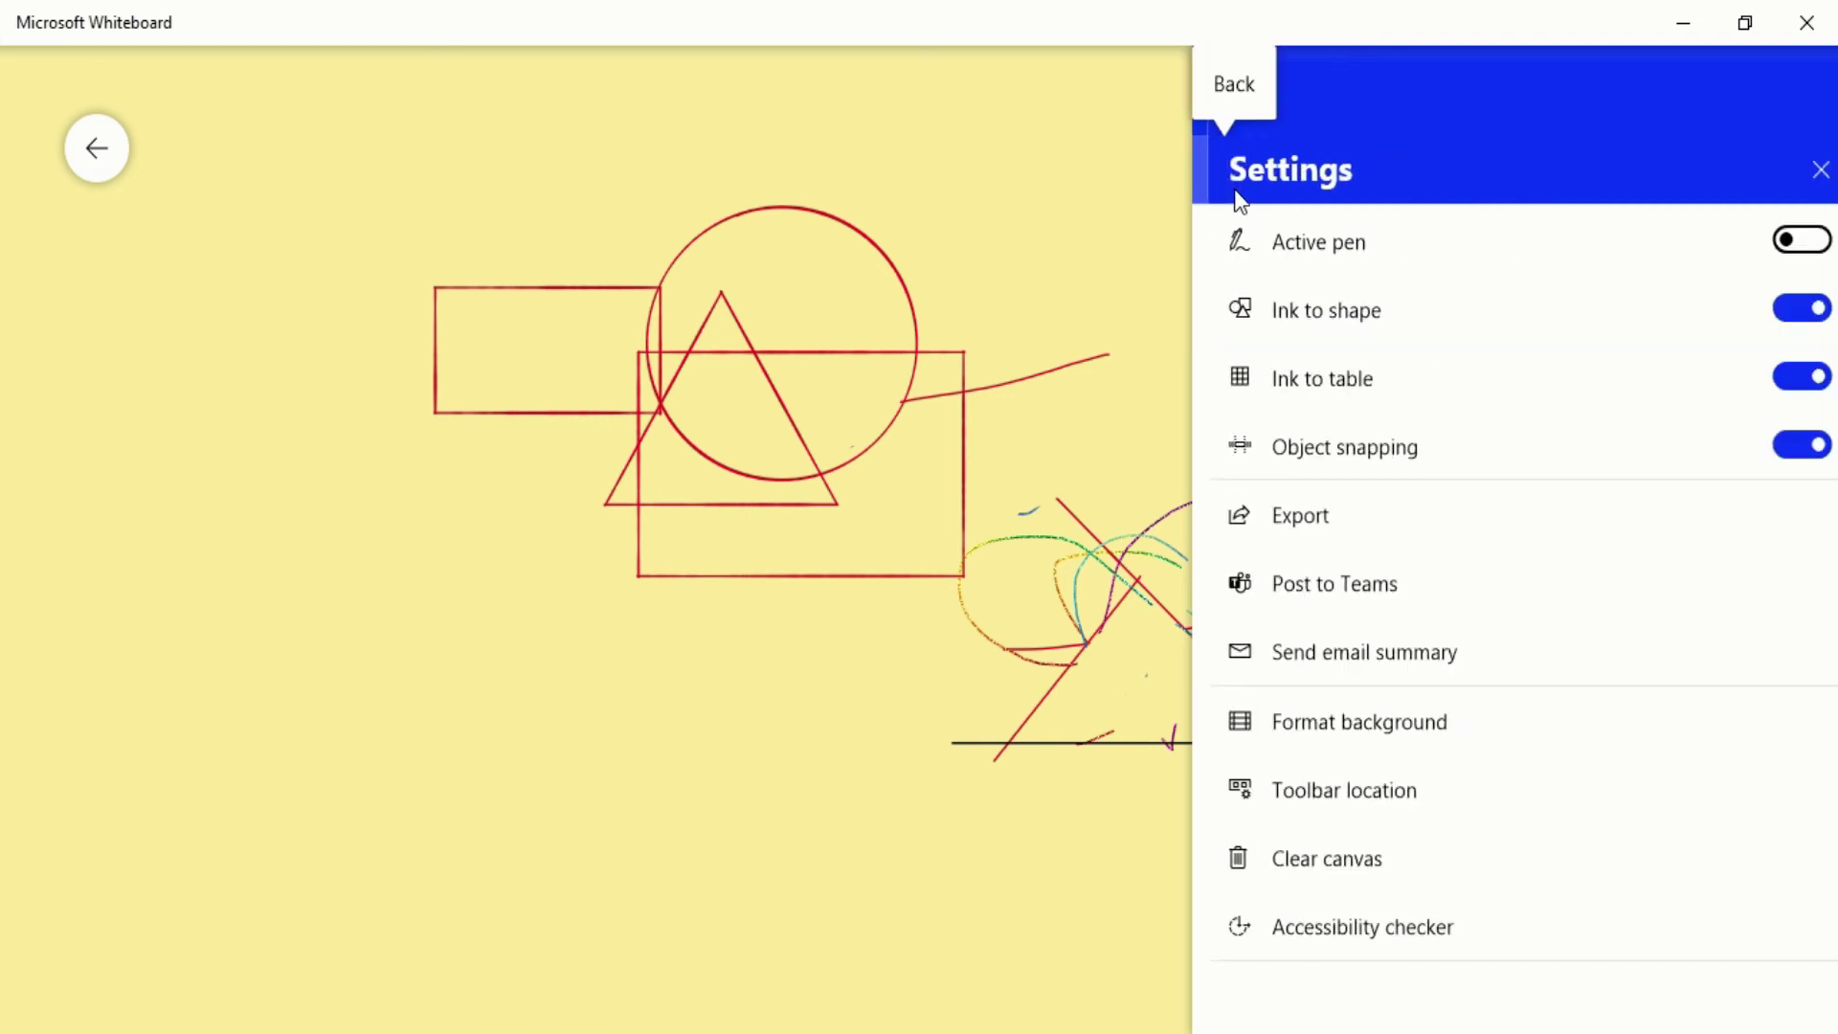
{"action": "left_click", "coordinate": [1803, 172]}
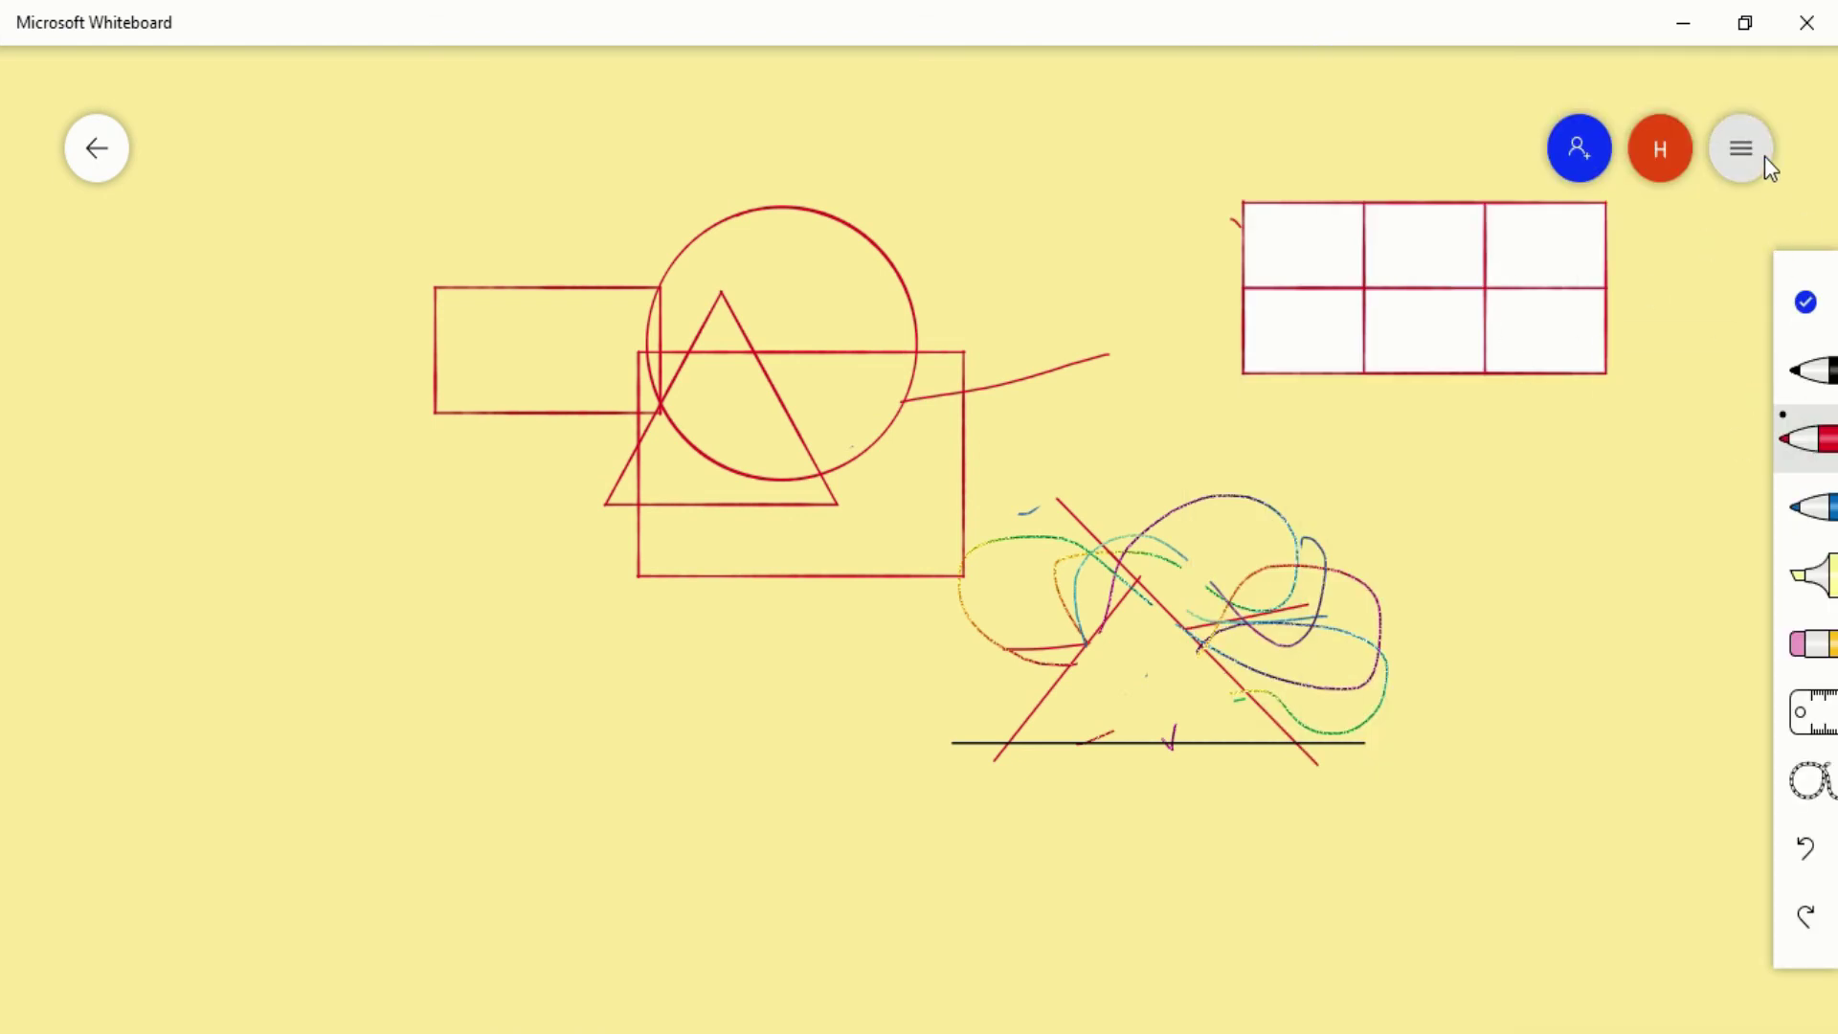
Set the toolbar location to Bottom
{"action": "left_click", "coordinate": [1740, 148]}
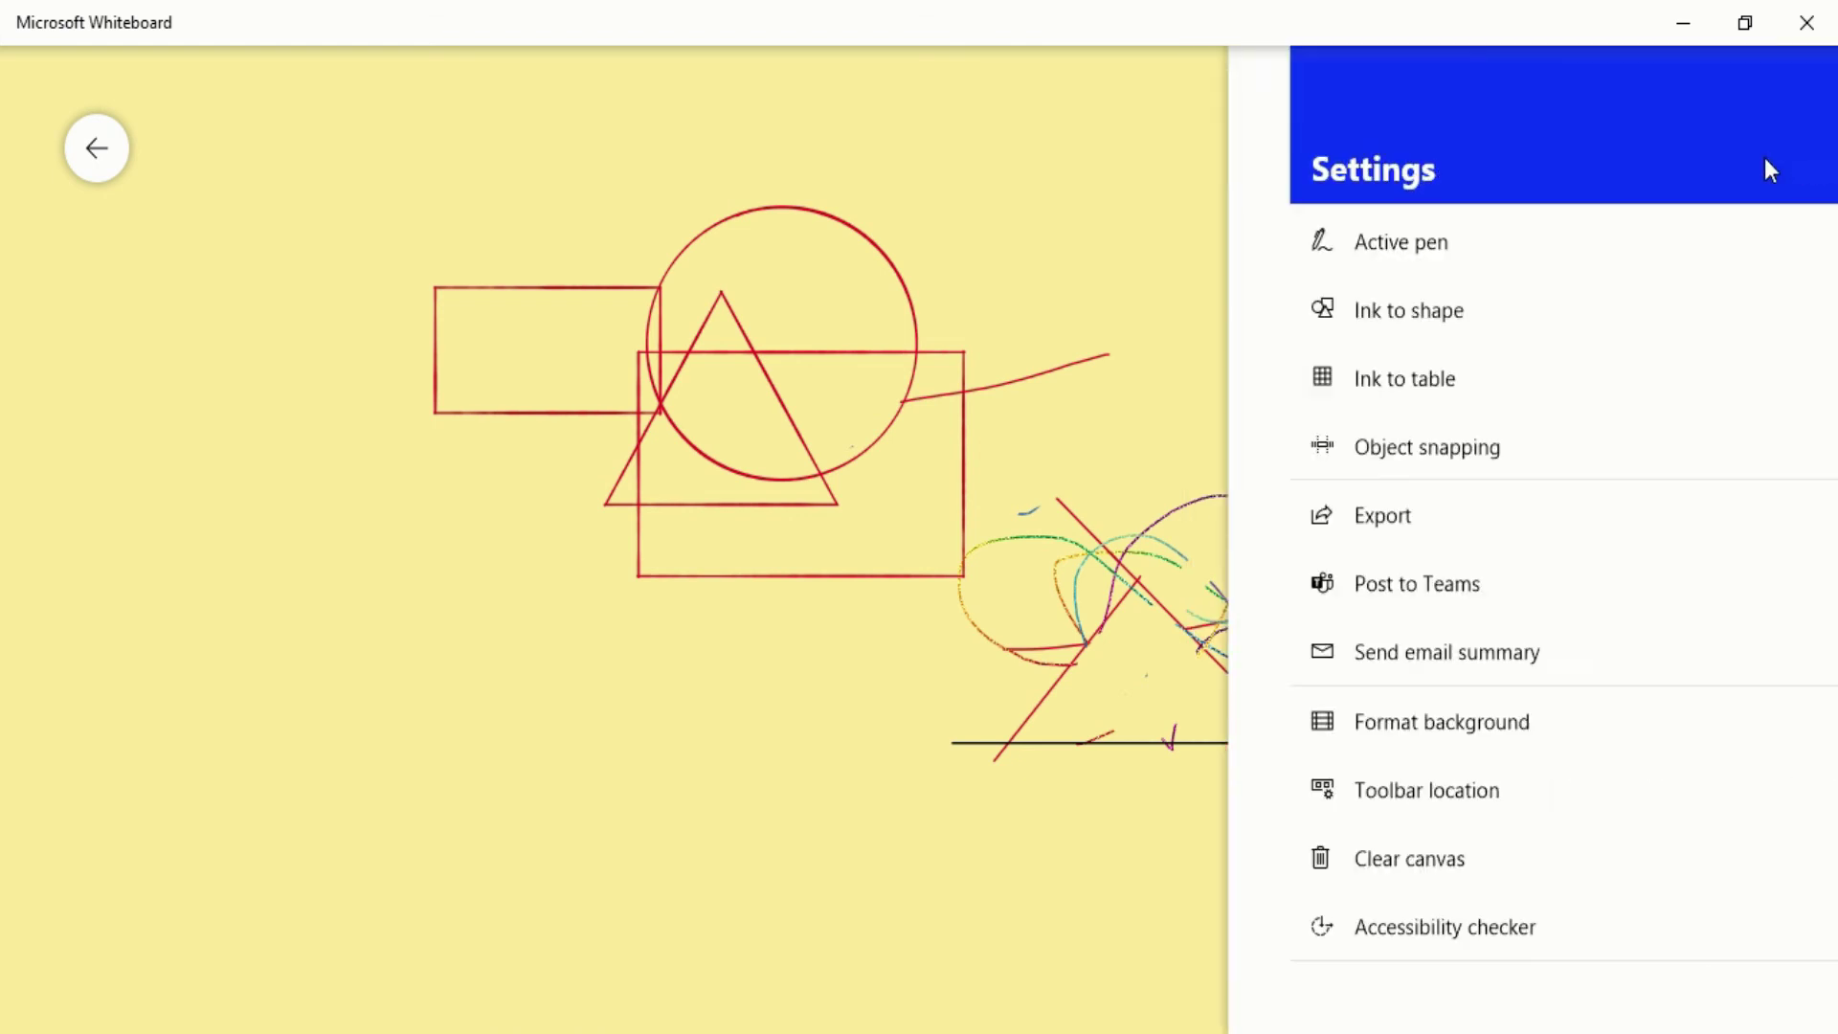
{"action": "left_click", "coordinate": [1393, 802]}
{"action": "left_click", "coordinate": [1307, 469]}
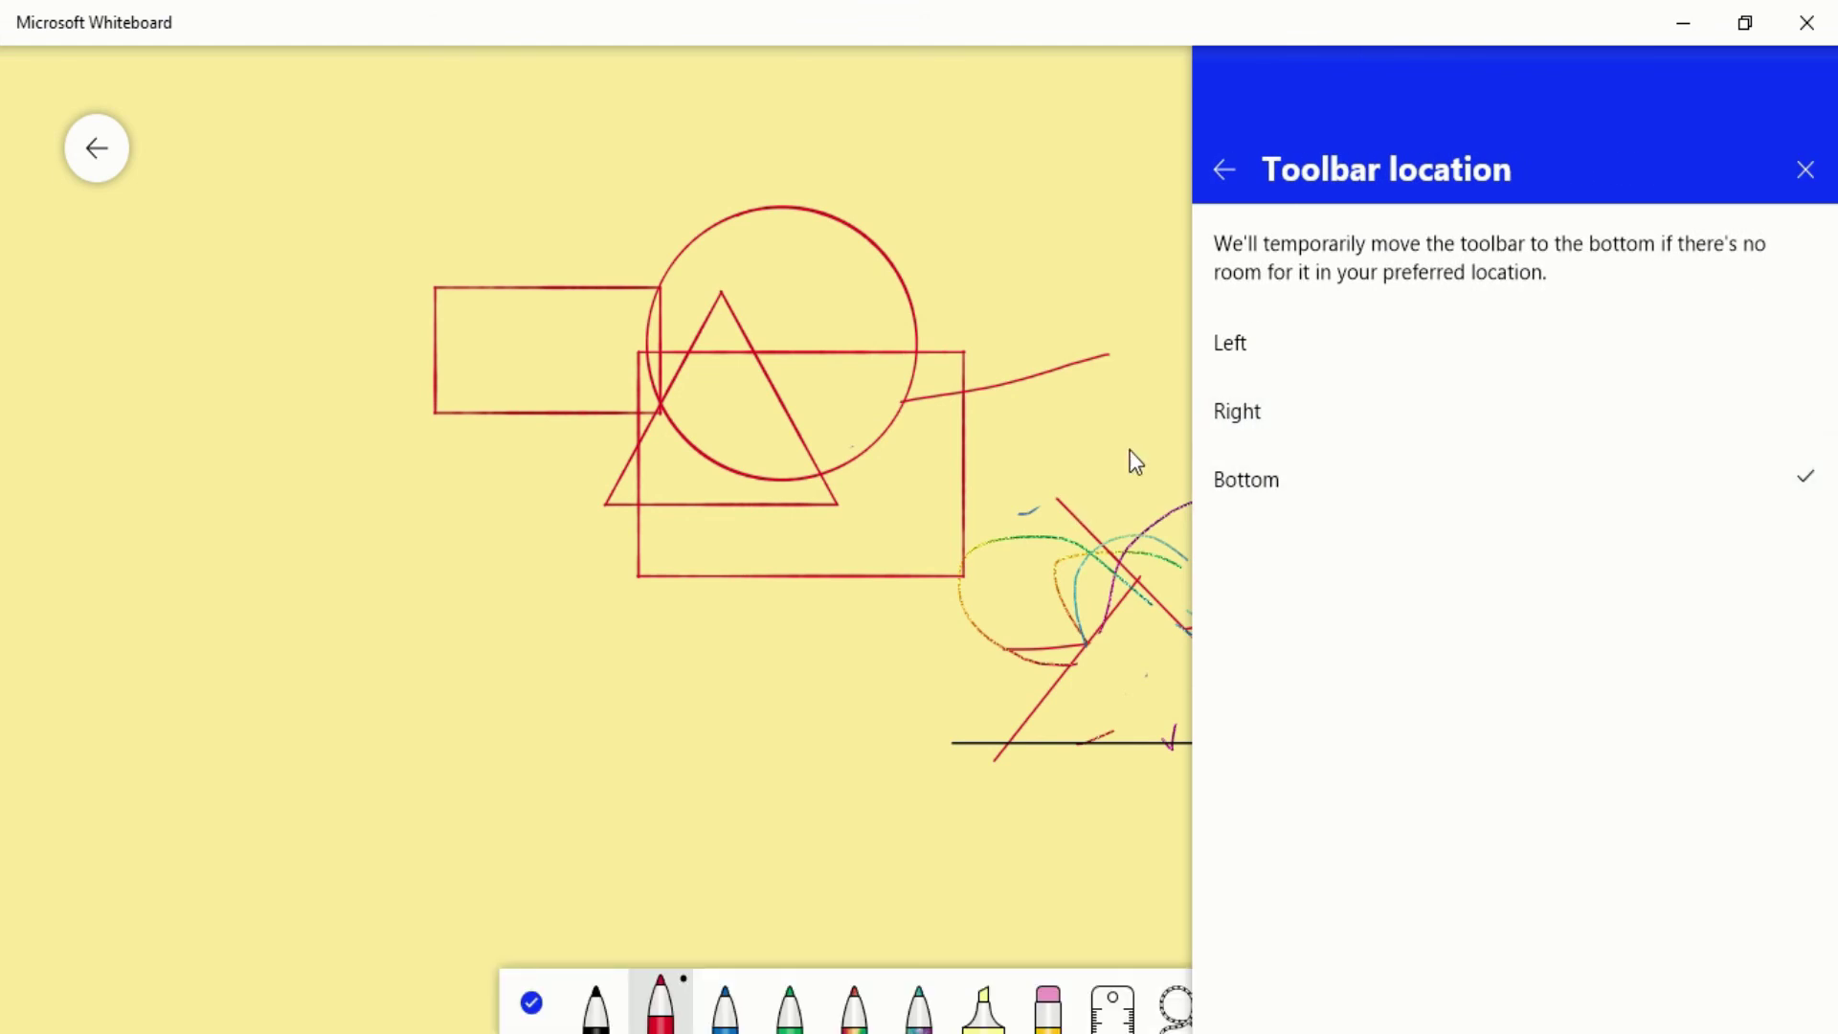
Clear all shapes, scribbles and the table from the canvas
{"action": "left_click", "coordinate": [1224, 171]}
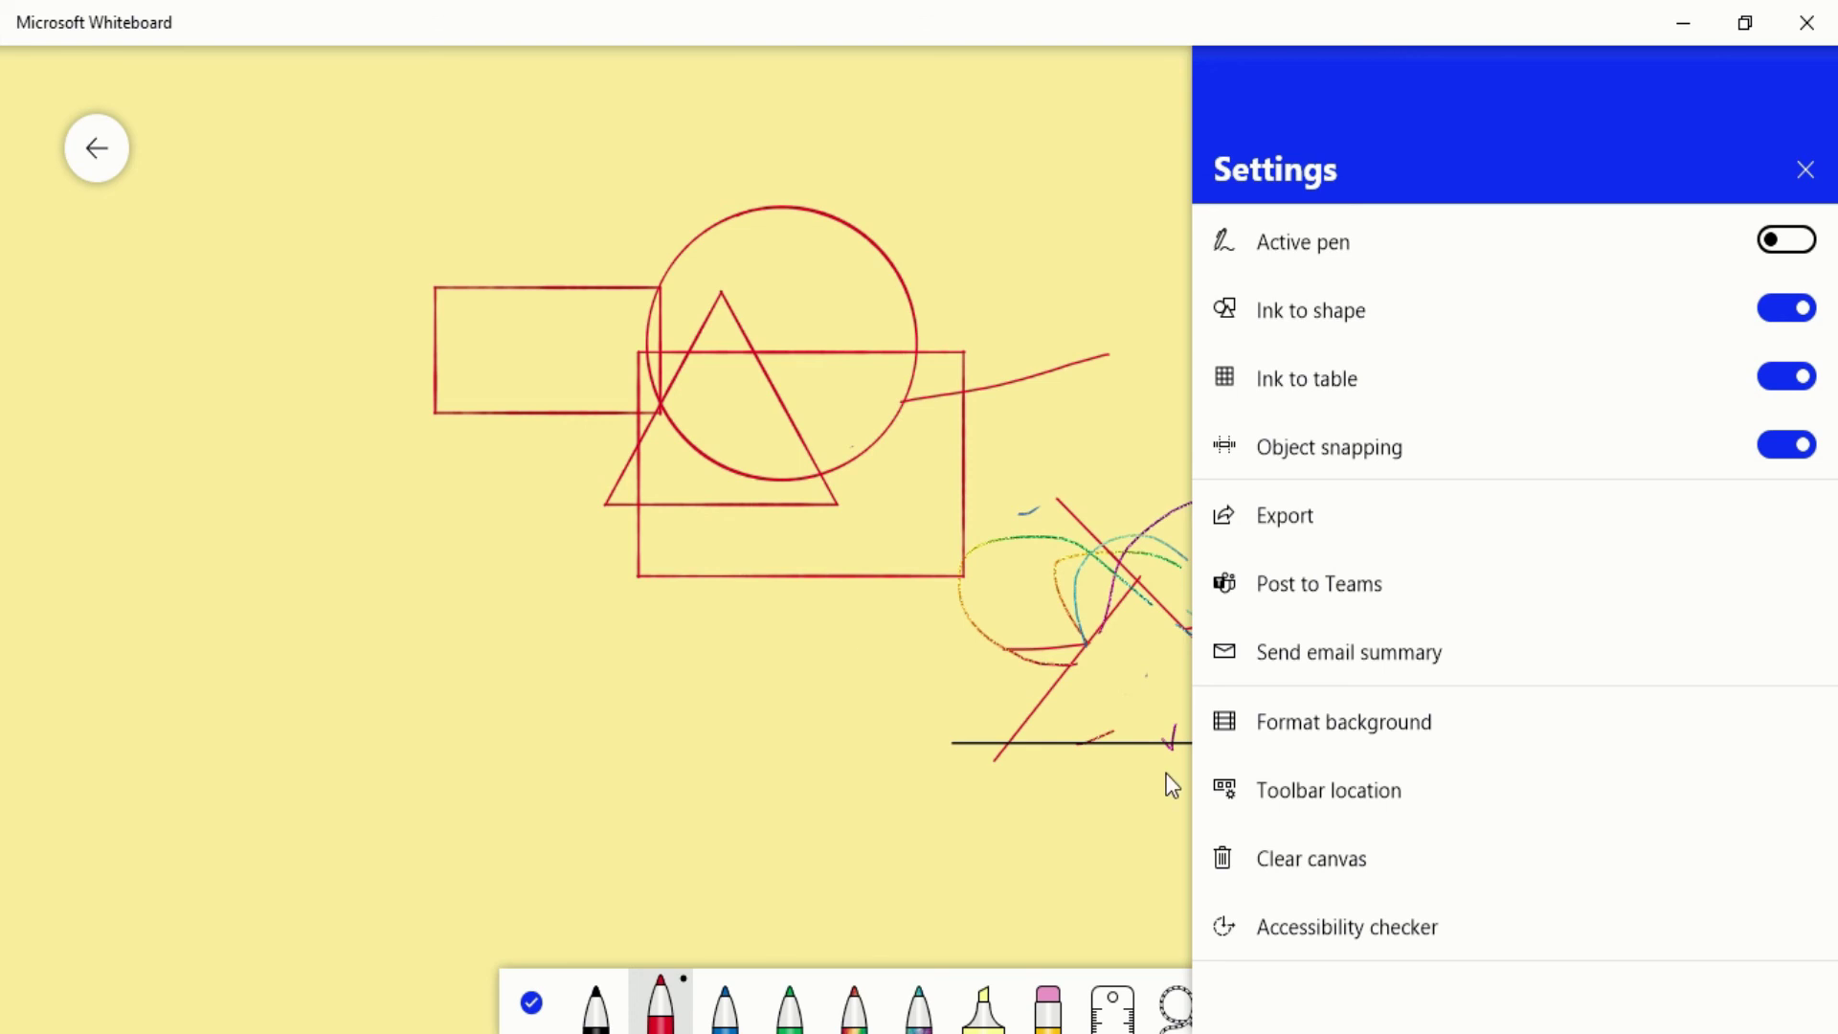
{"action": "left_click", "coordinate": [1323, 869]}
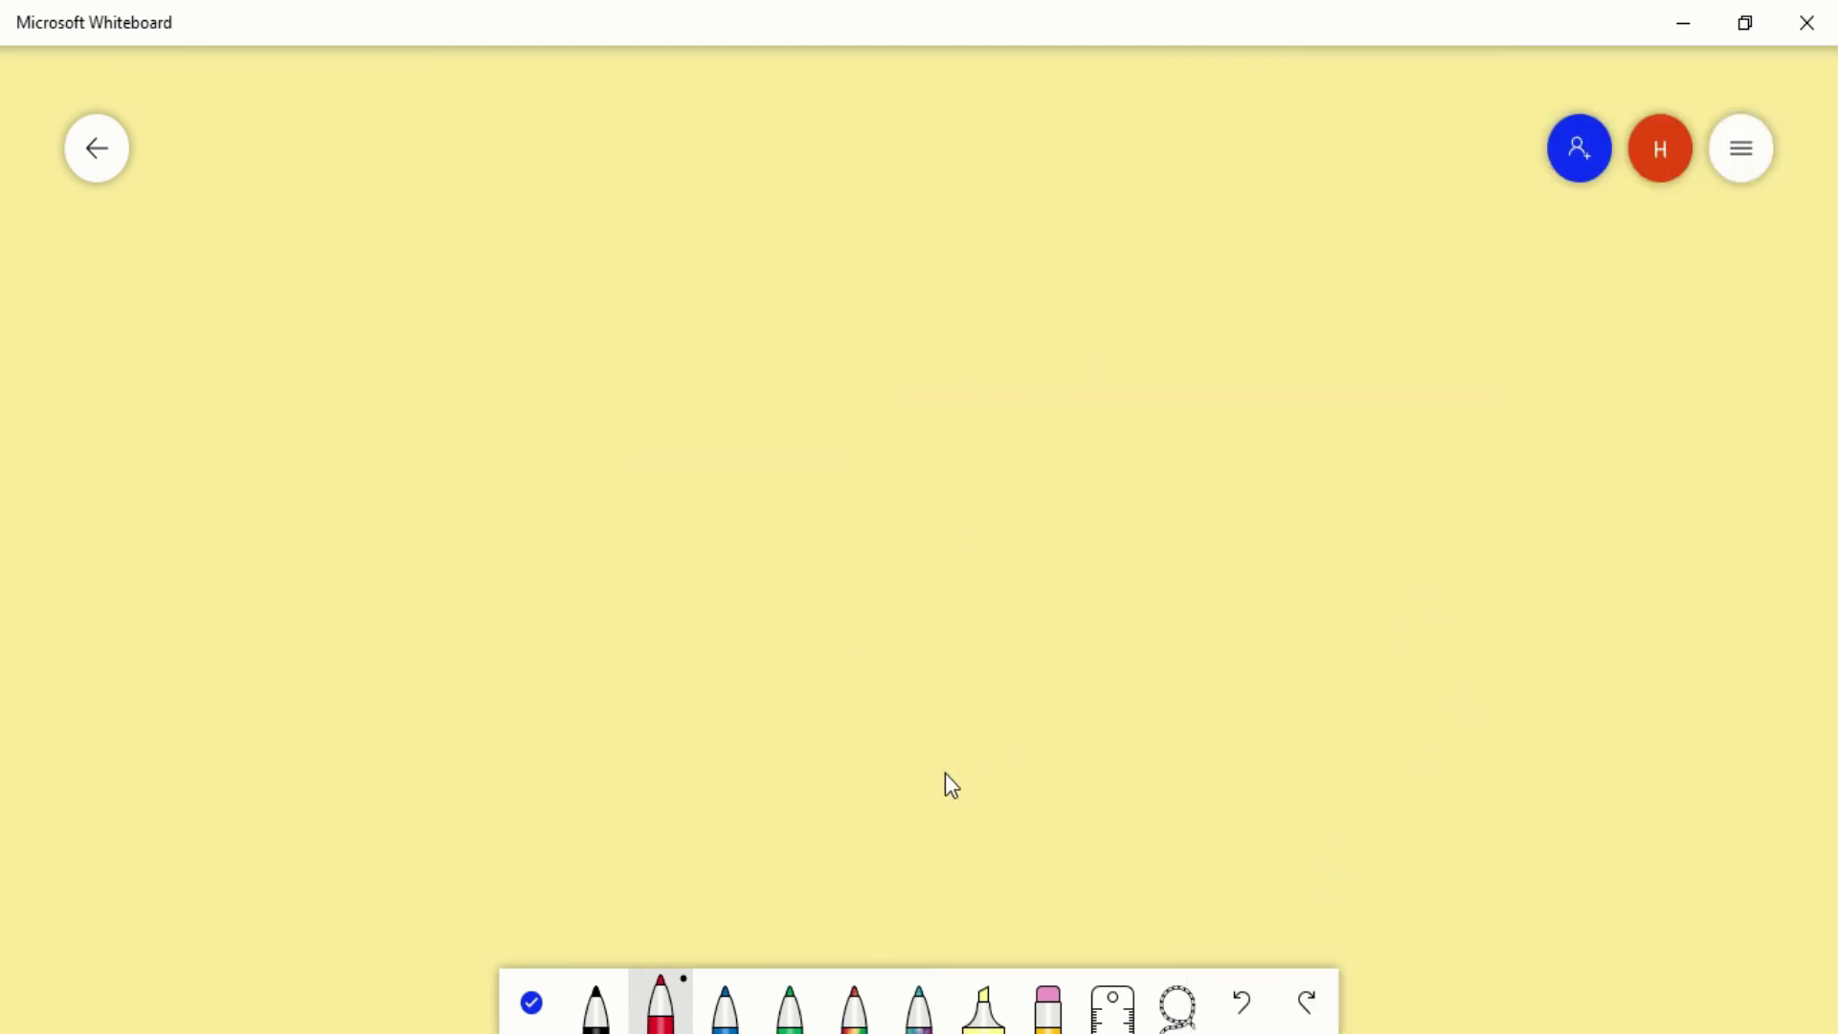
{"action": "scroll", "coordinate": [992, 689], "scroll_direction": "down", "scroll_amount": 5}
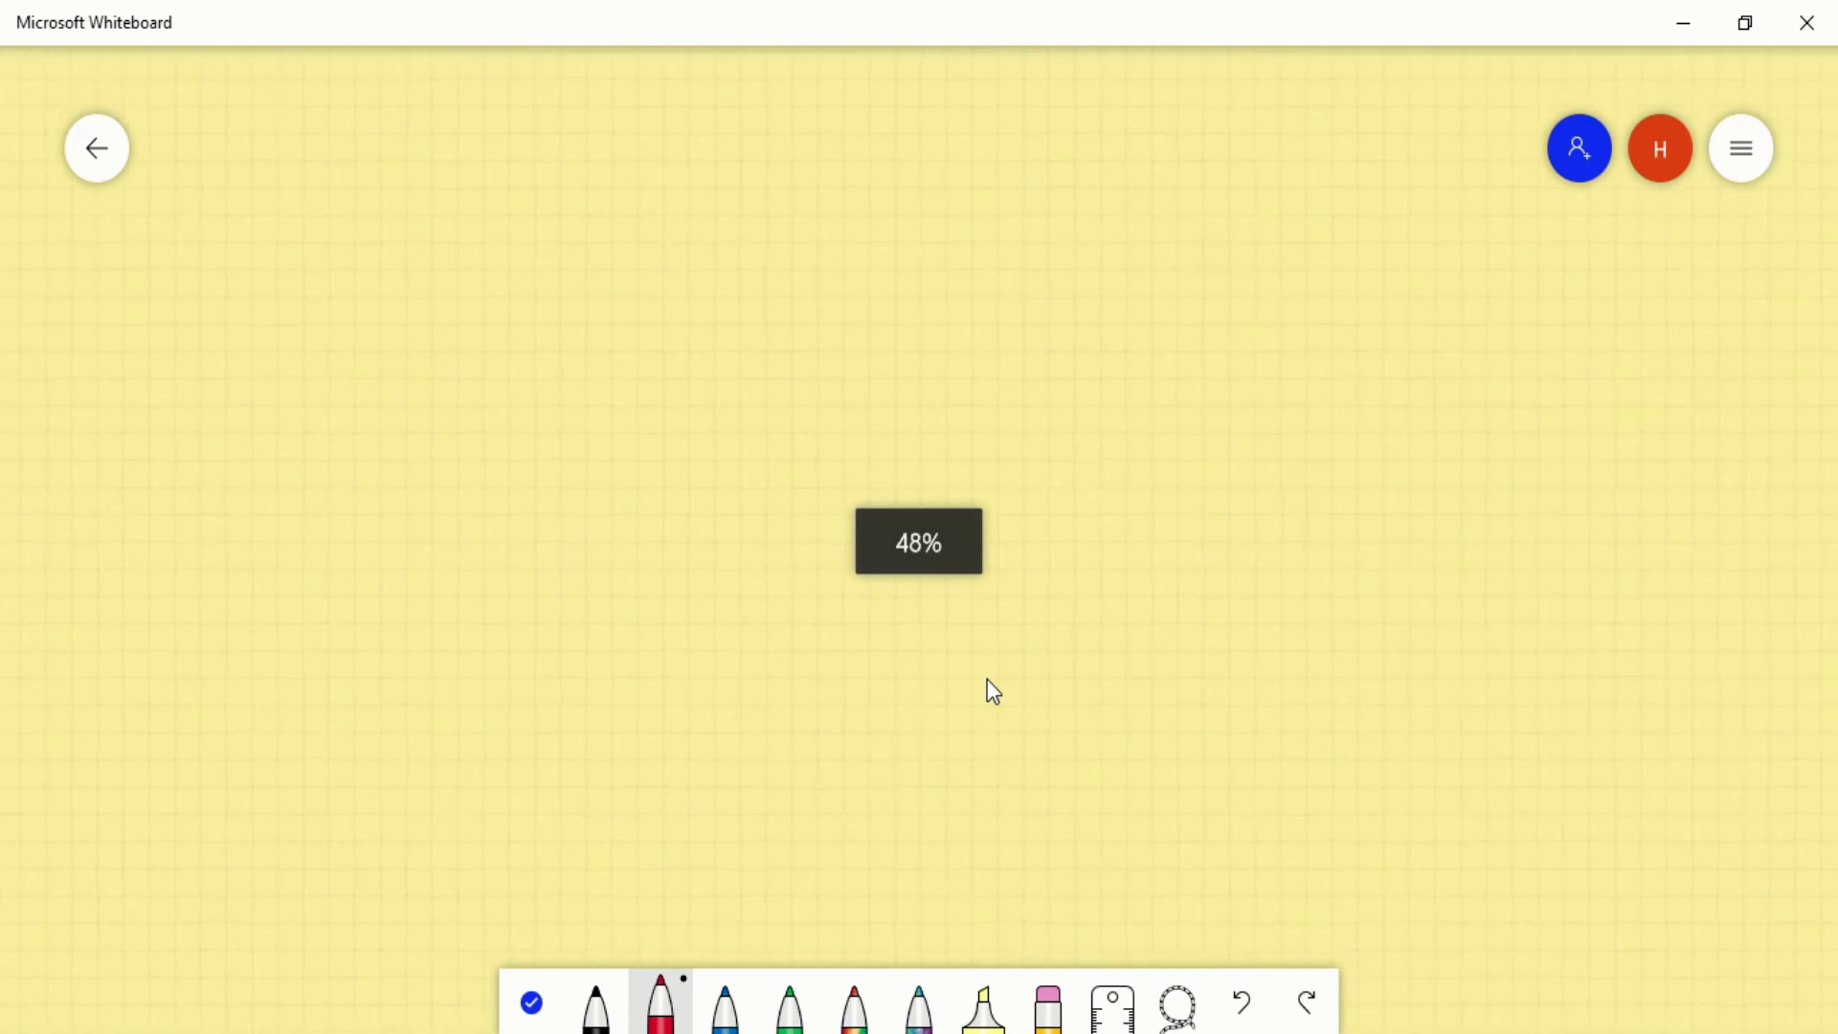
{"action": "scroll", "coordinate": [989, 688], "scroll_direction": "up", "scroll_amount": 10}
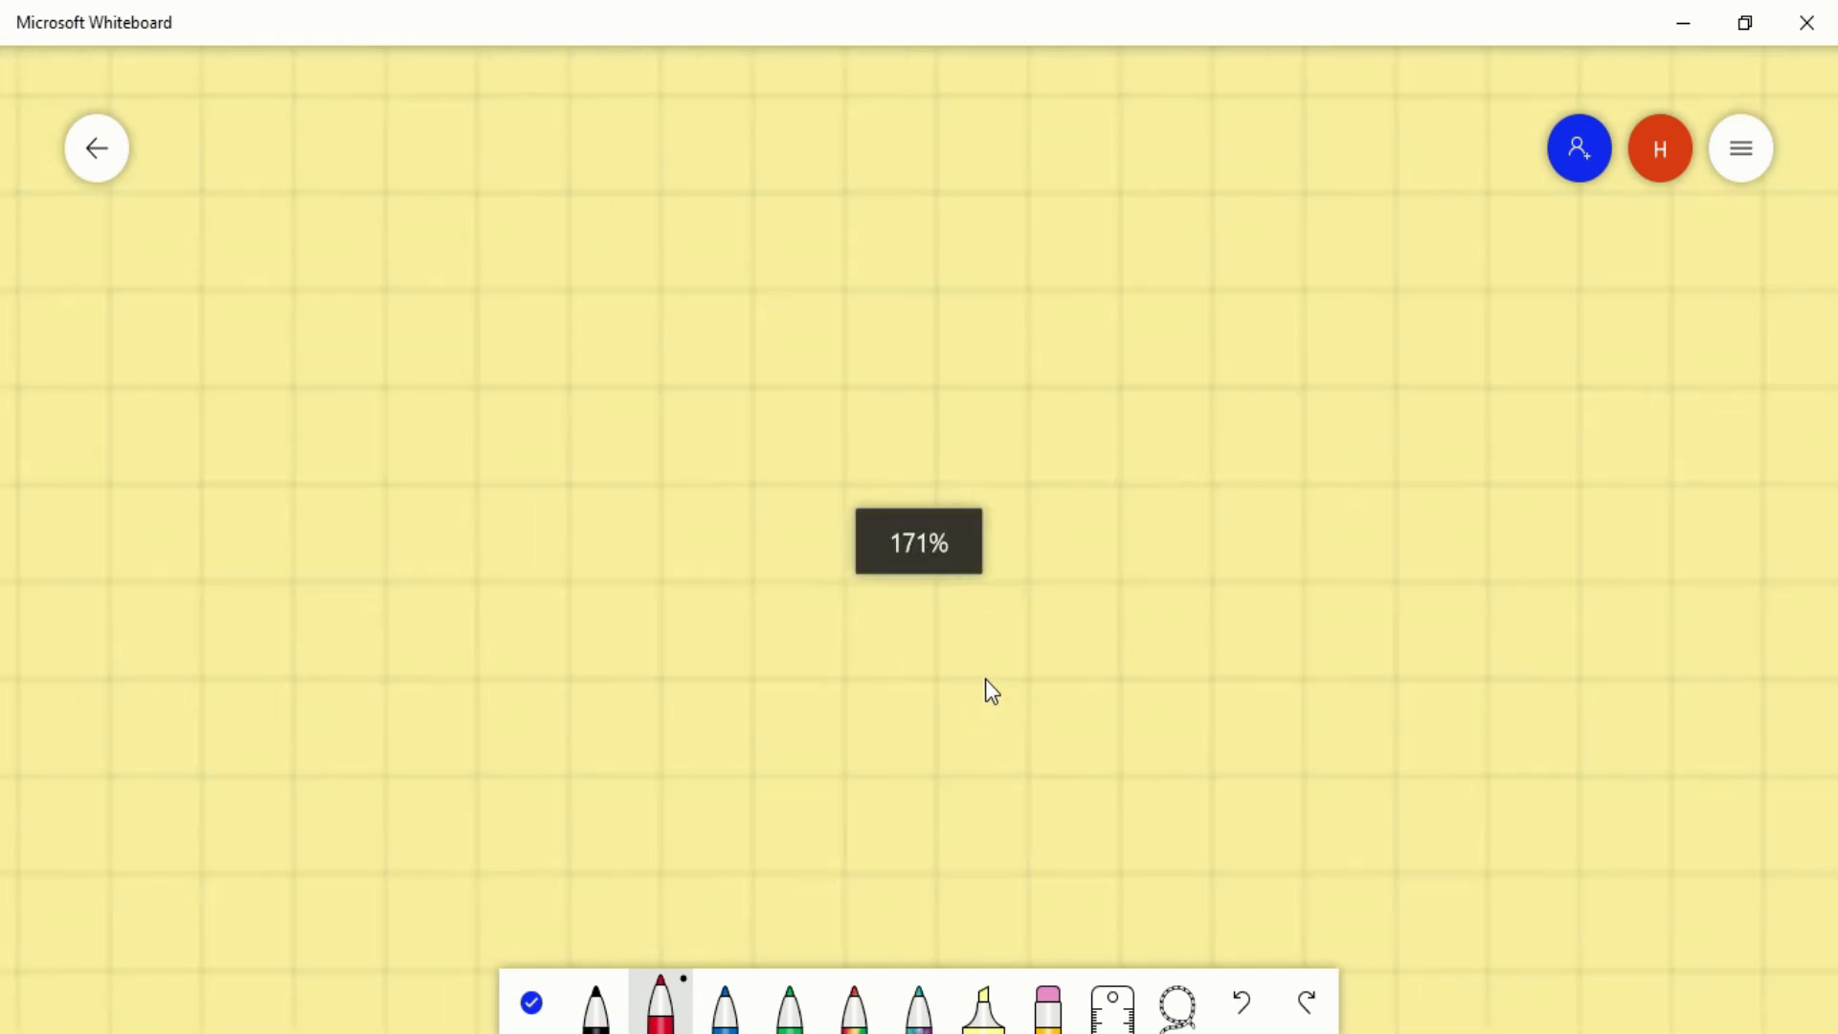
{"action": "scroll", "coordinate": [986, 680], "scroll_direction": "down", "scroll_amount": 8}
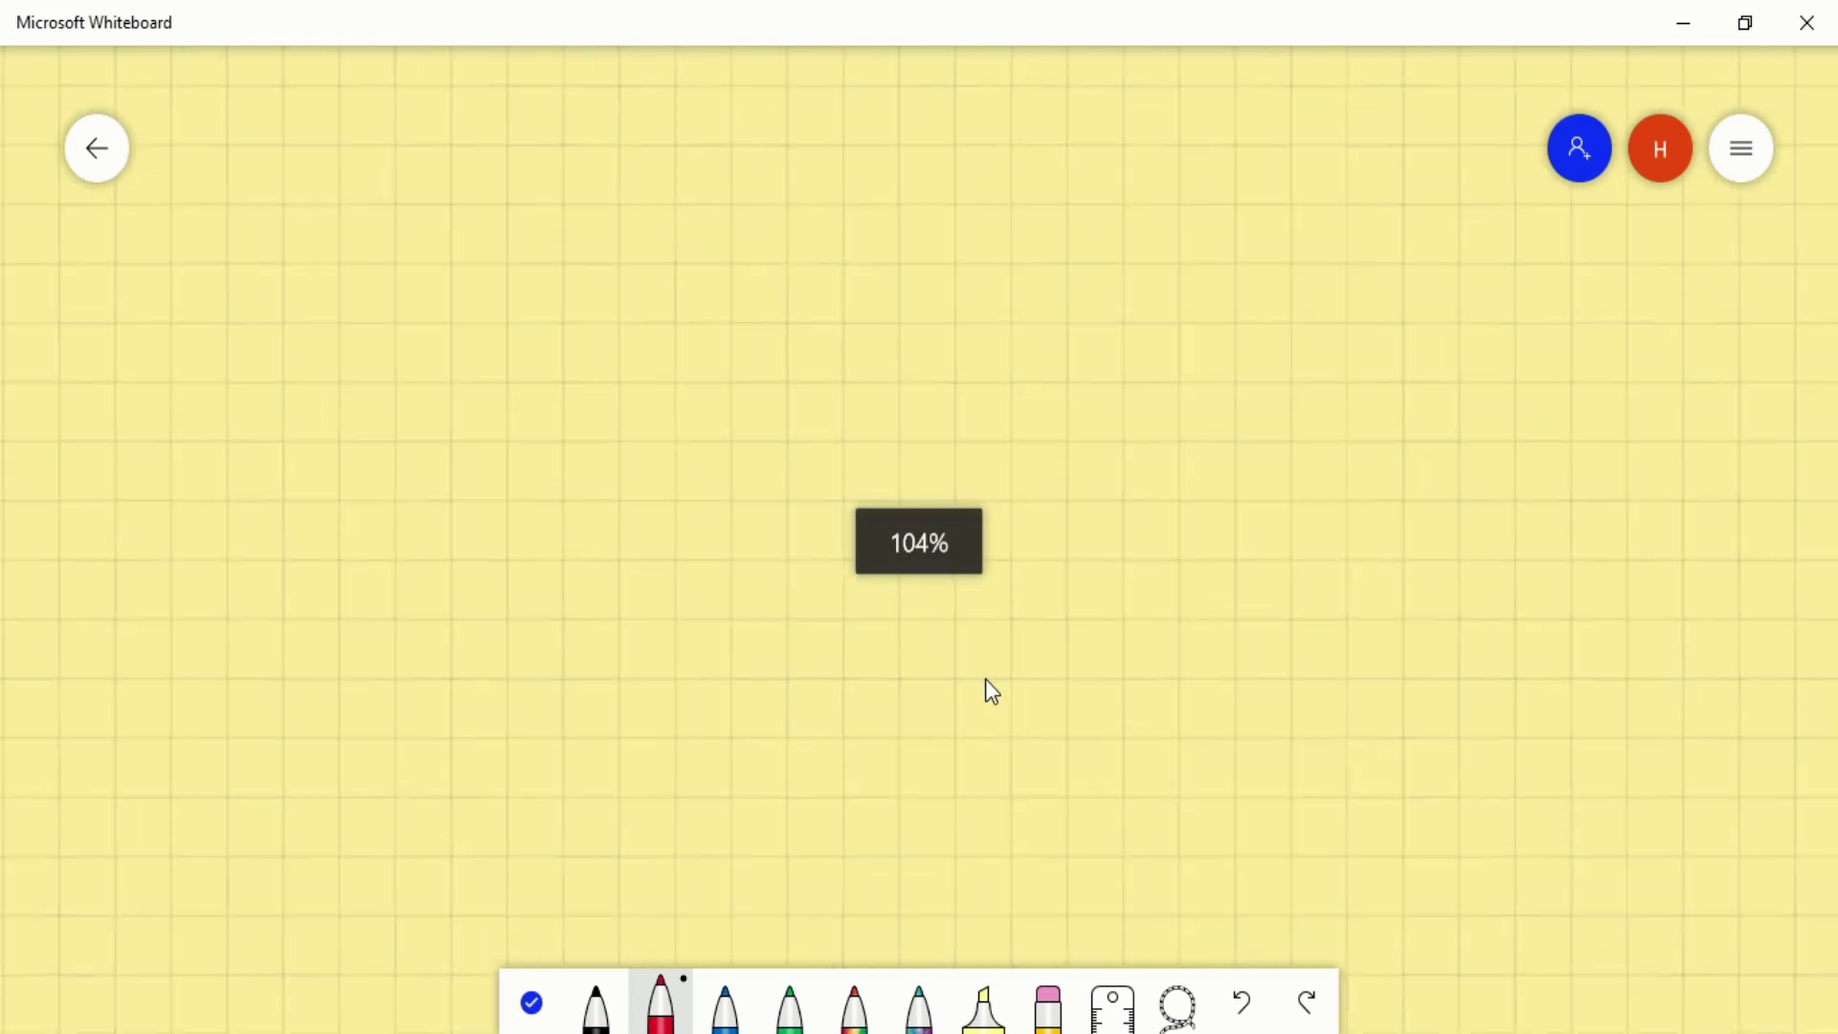
{"action": "scroll", "coordinate": [986, 680], "scroll_direction": "down", "scroll_amount": 4}
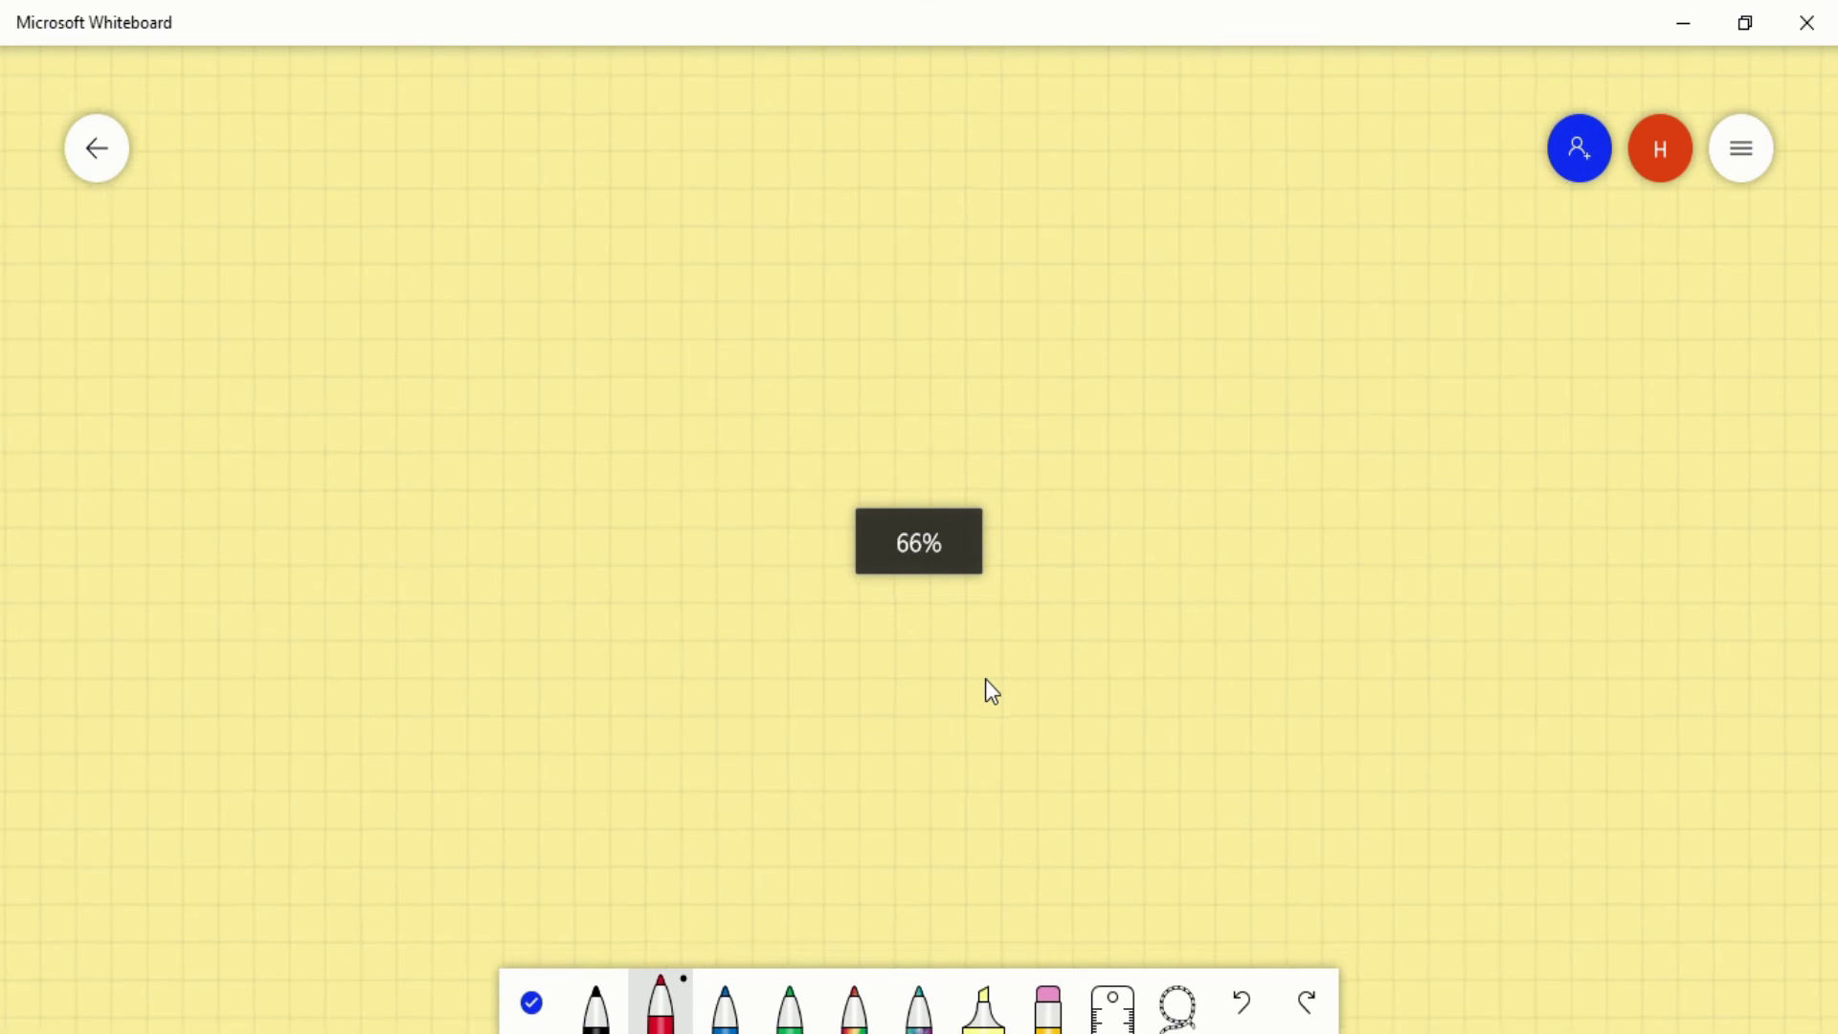
{"action": "left_click", "coordinate": [1741, 172]}
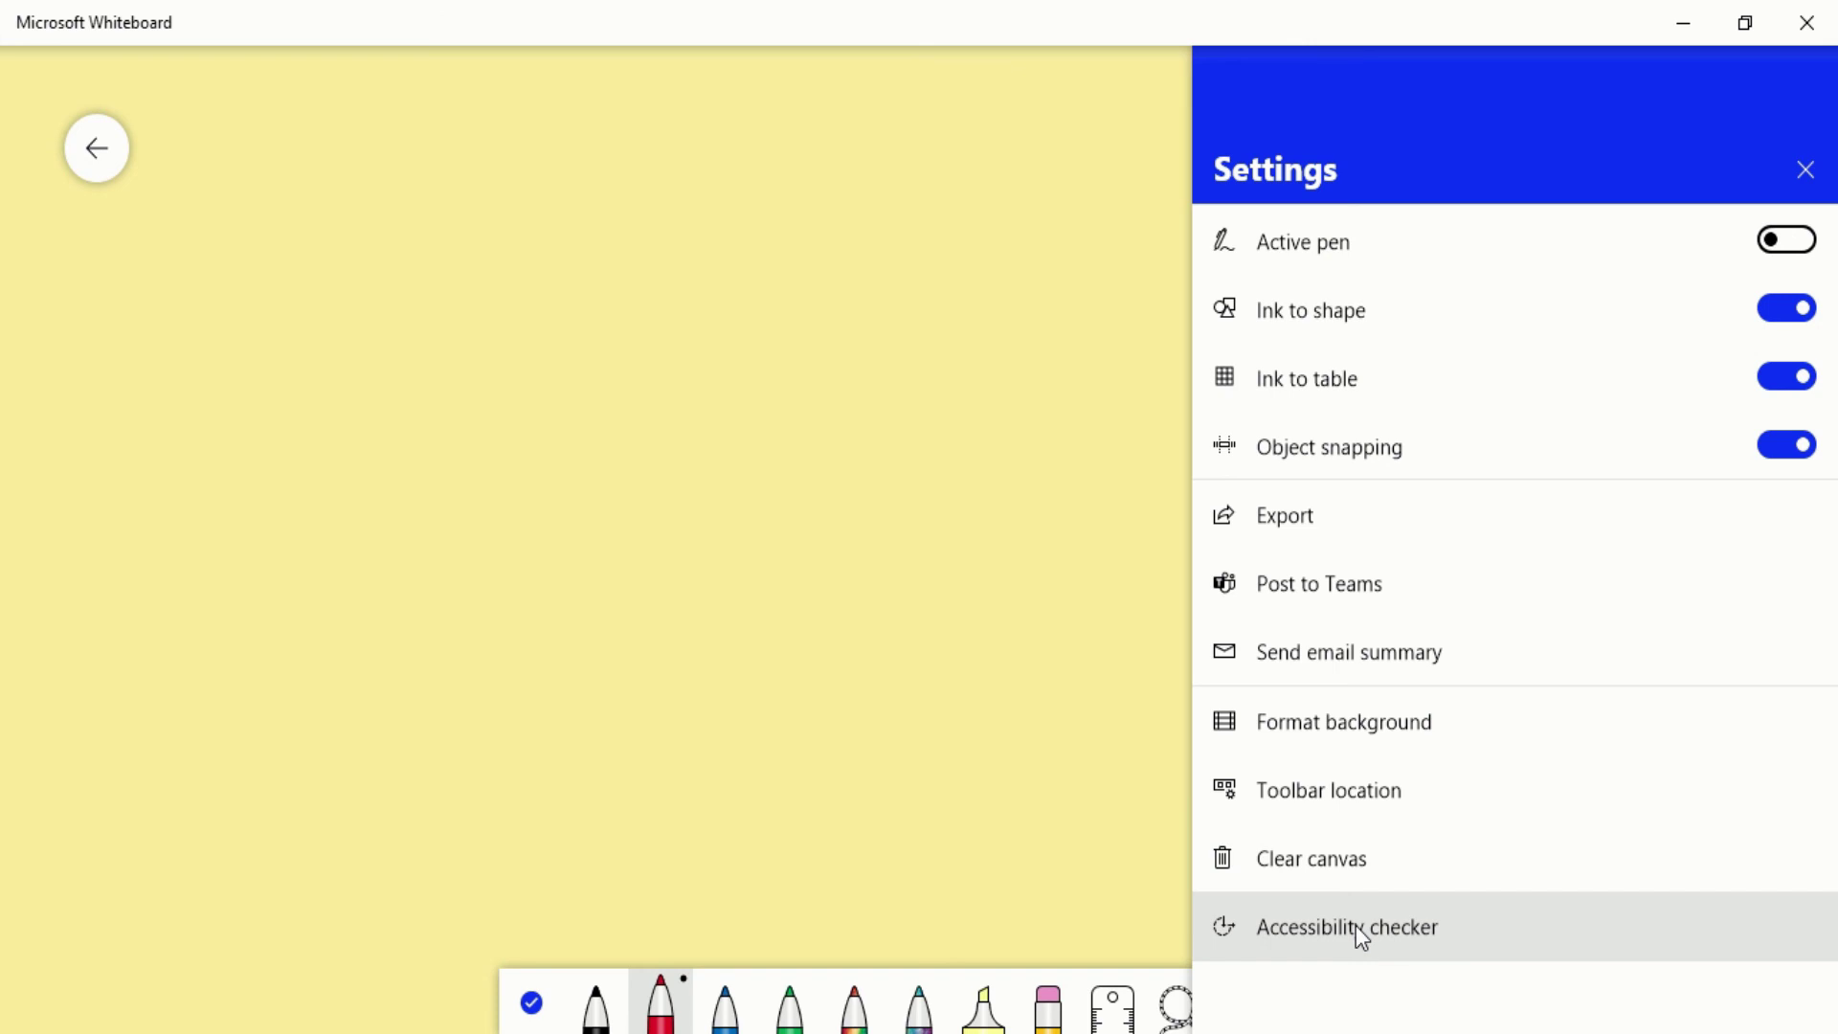
{"action": "left_click", "coordinate": [1805, 172]}
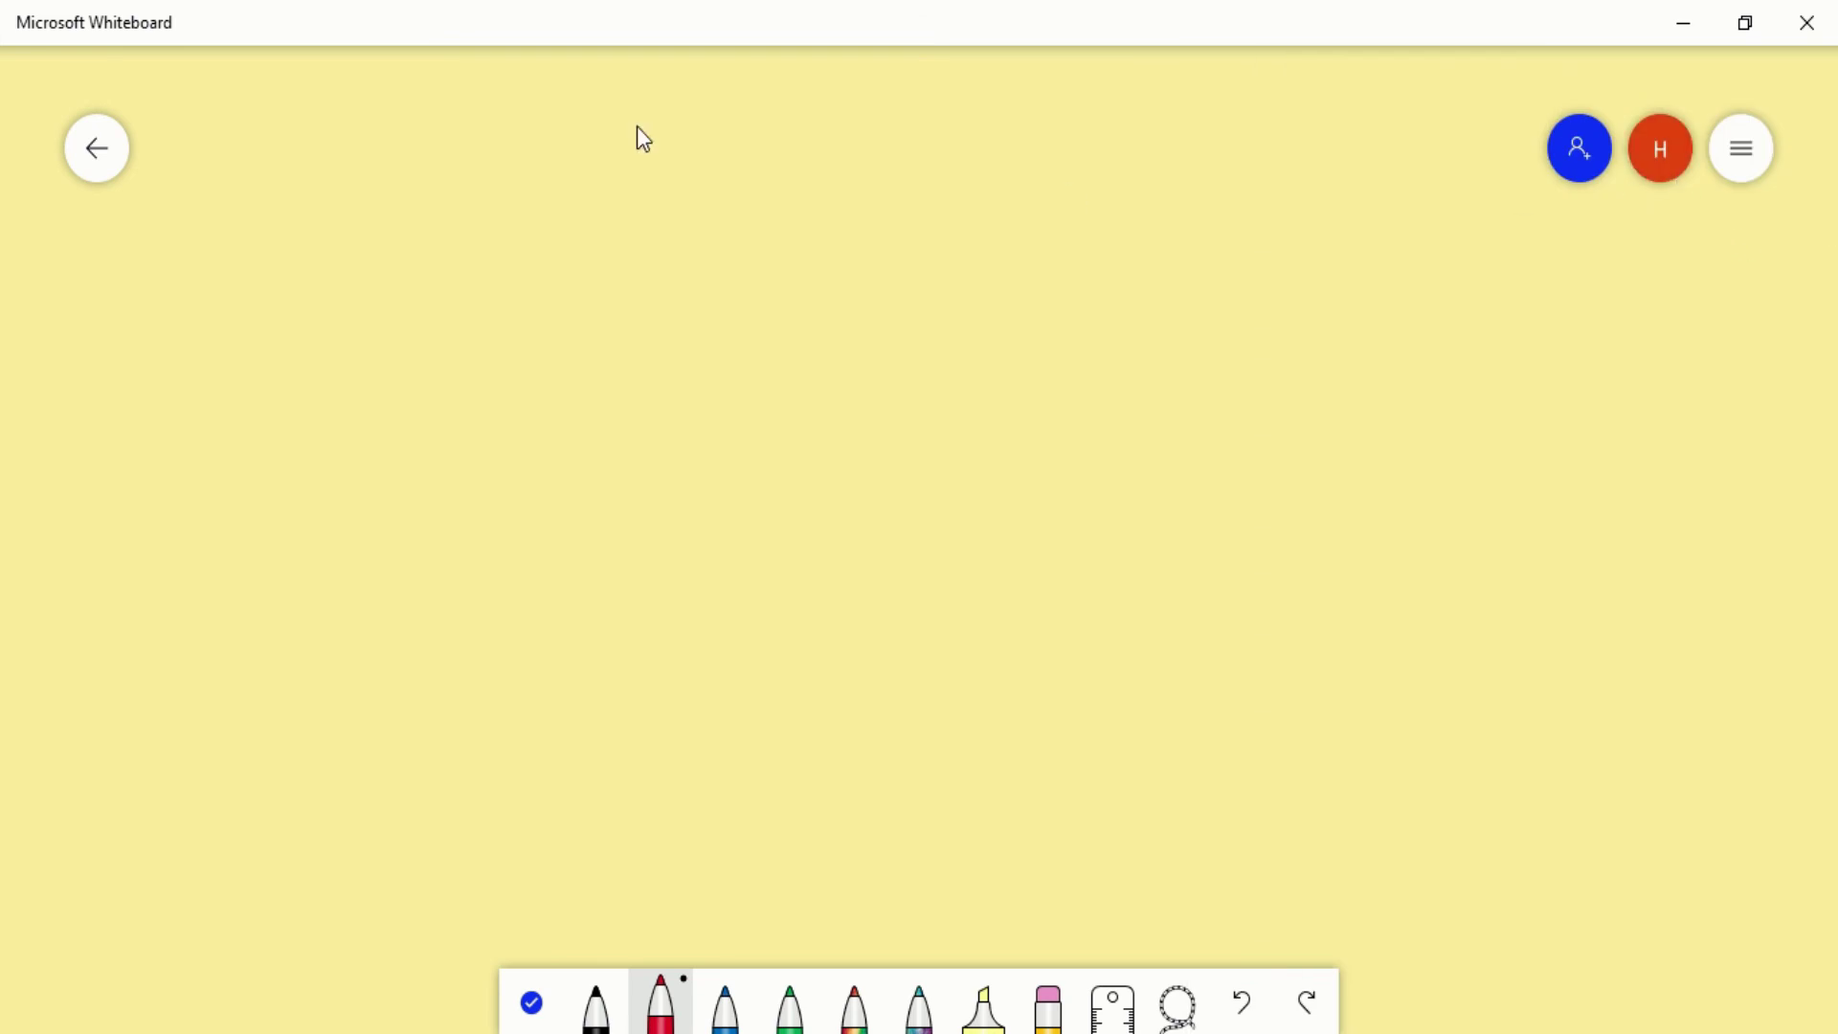
Return to the list of whiteboards and permanently delete the untitled yellow whiteboard
{"action": "left_click", "coordinate": [108, 146]}
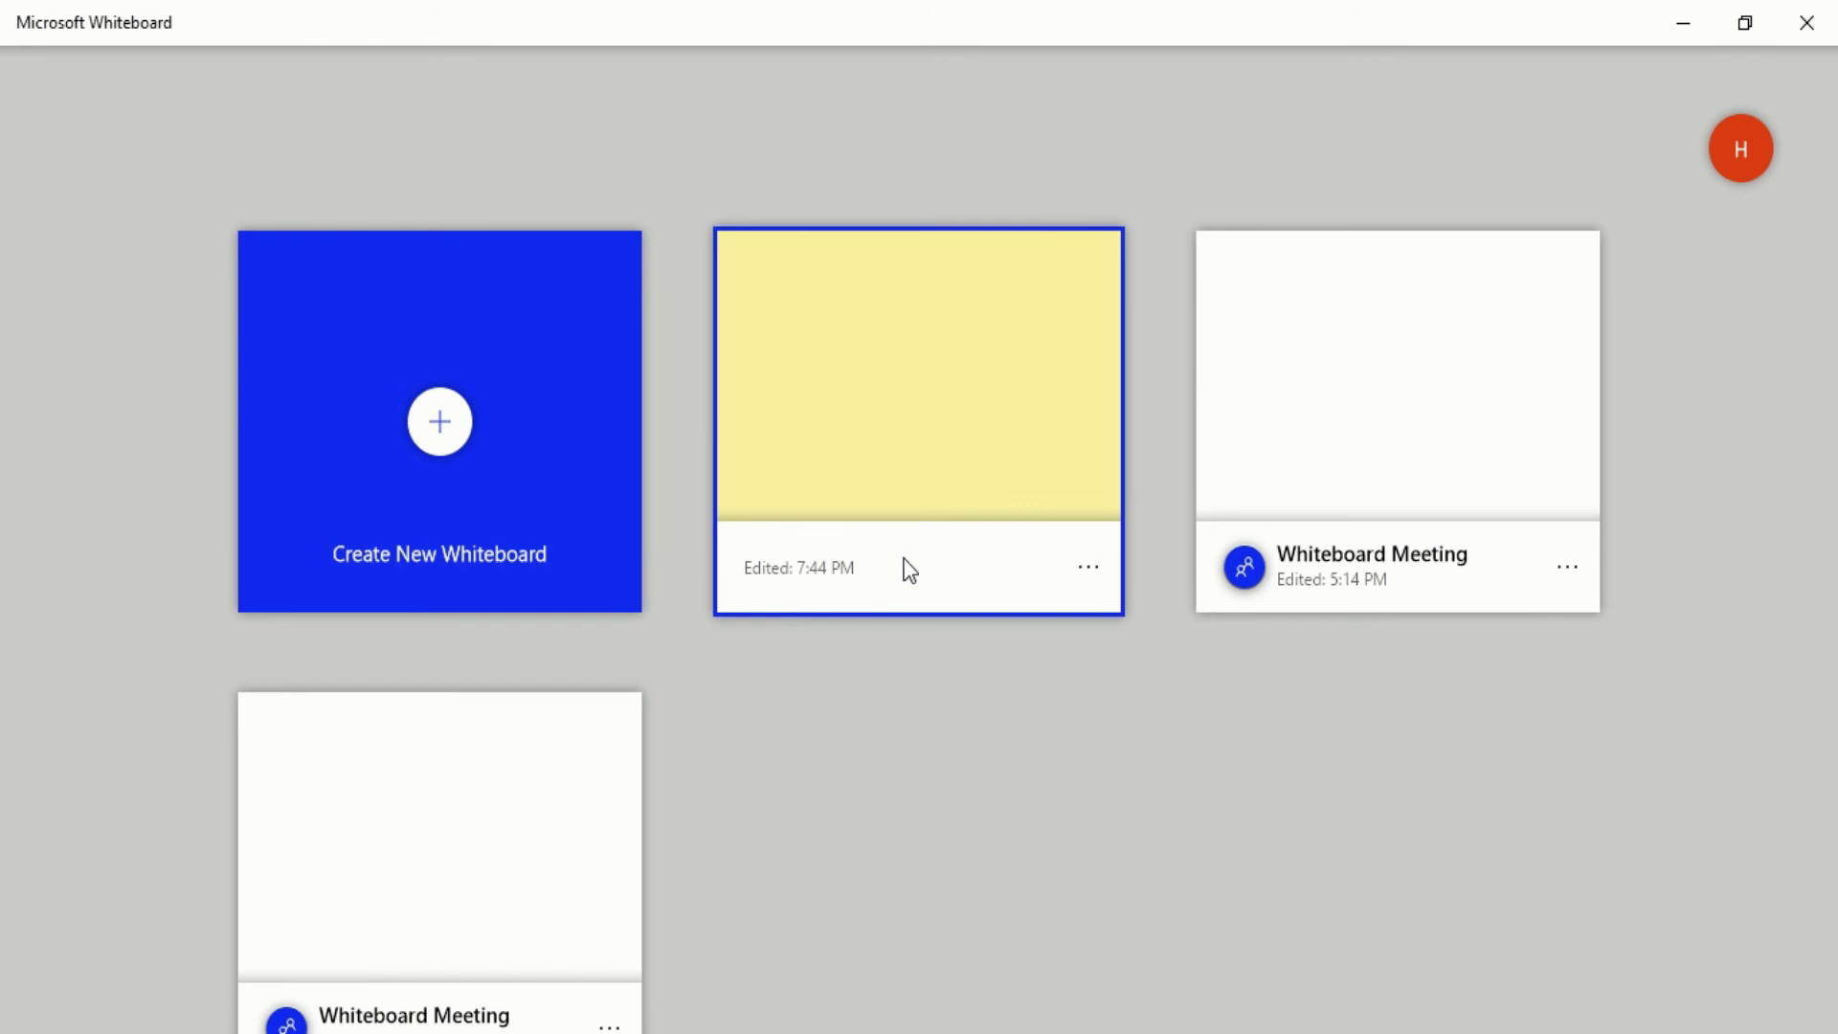
{"action": "left_click", "coordinate": [1082, 567]}
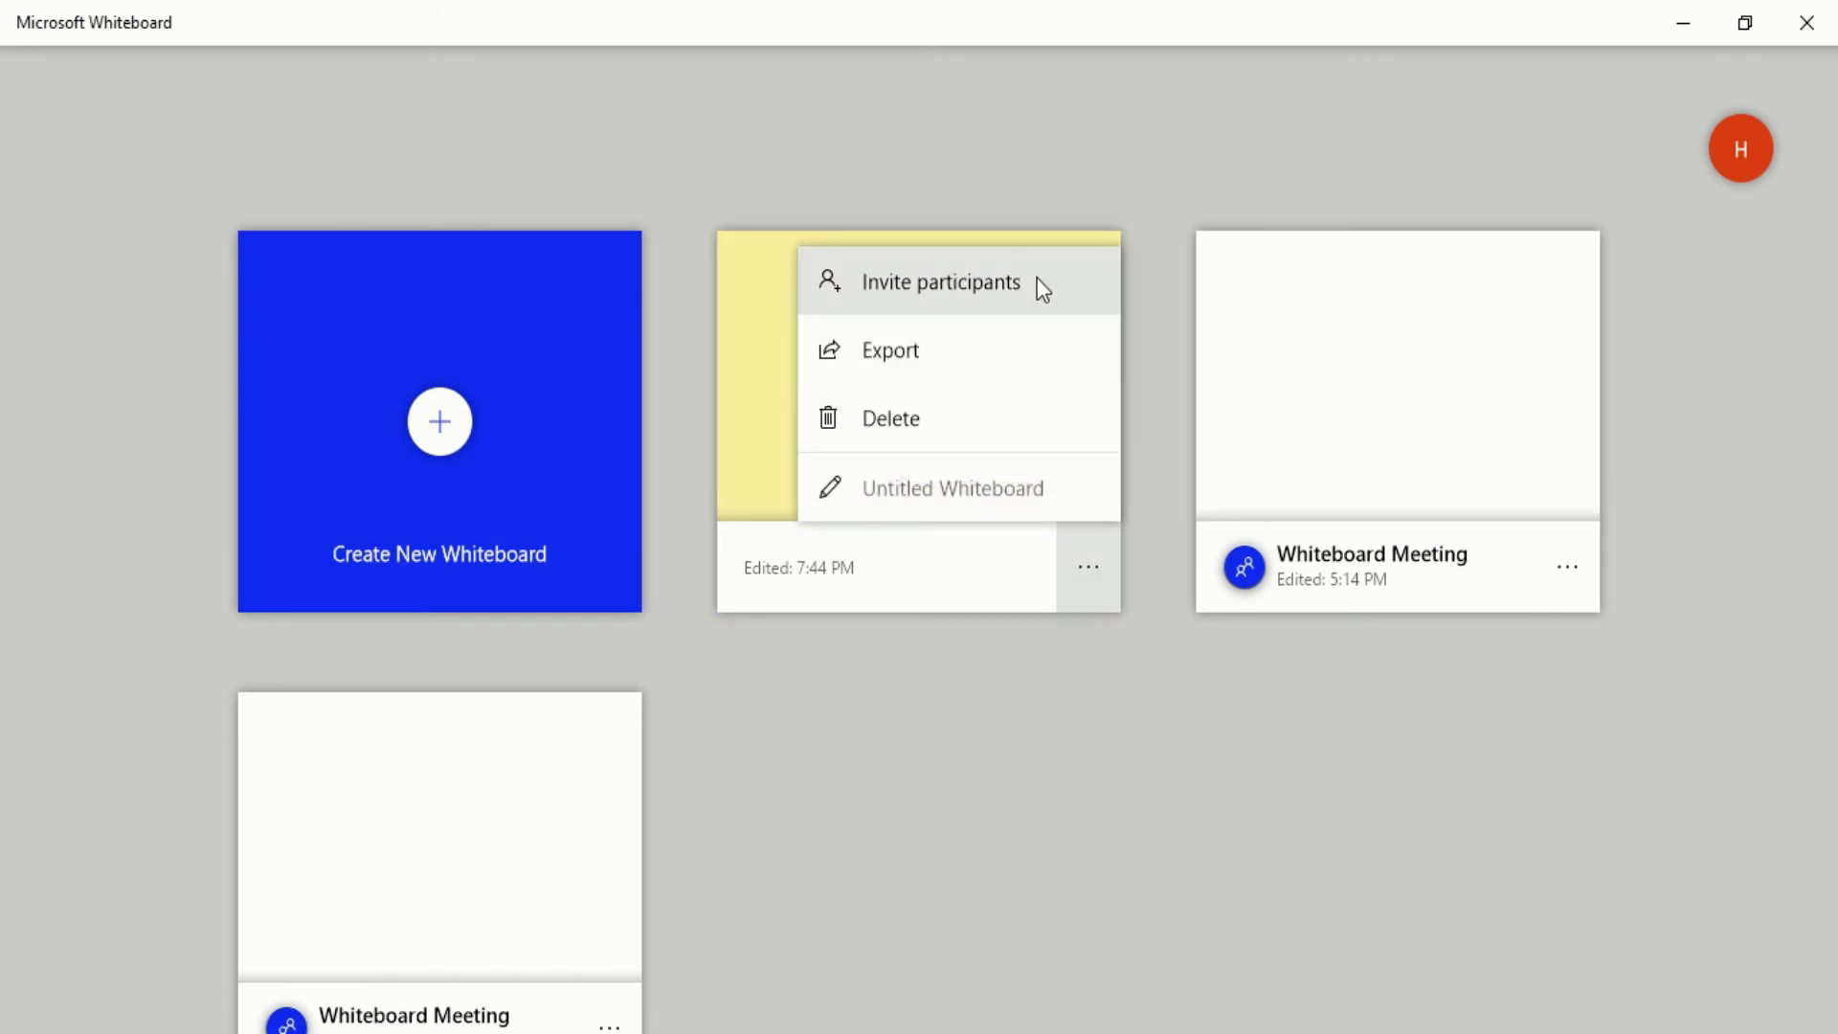
{"action": "left_click", "coordinate": [1009, 440]}
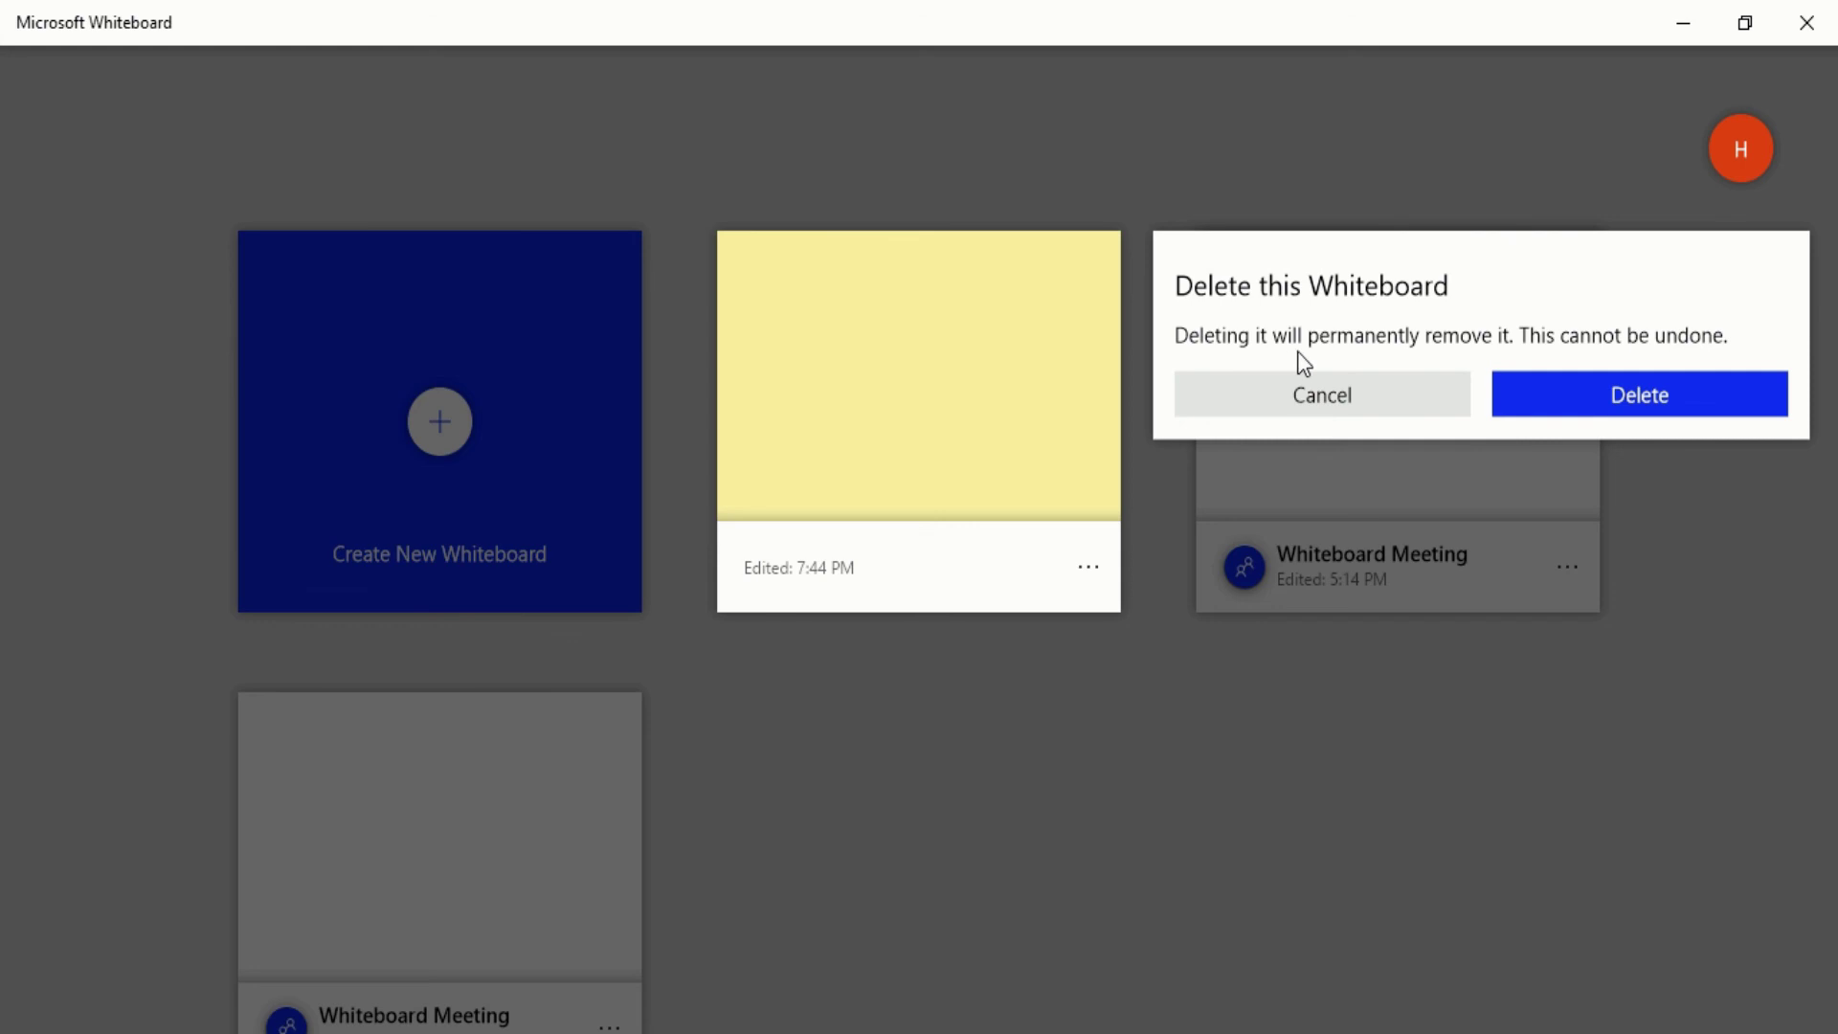
{"action": "left_click", "coordinate": [1618, 406]}
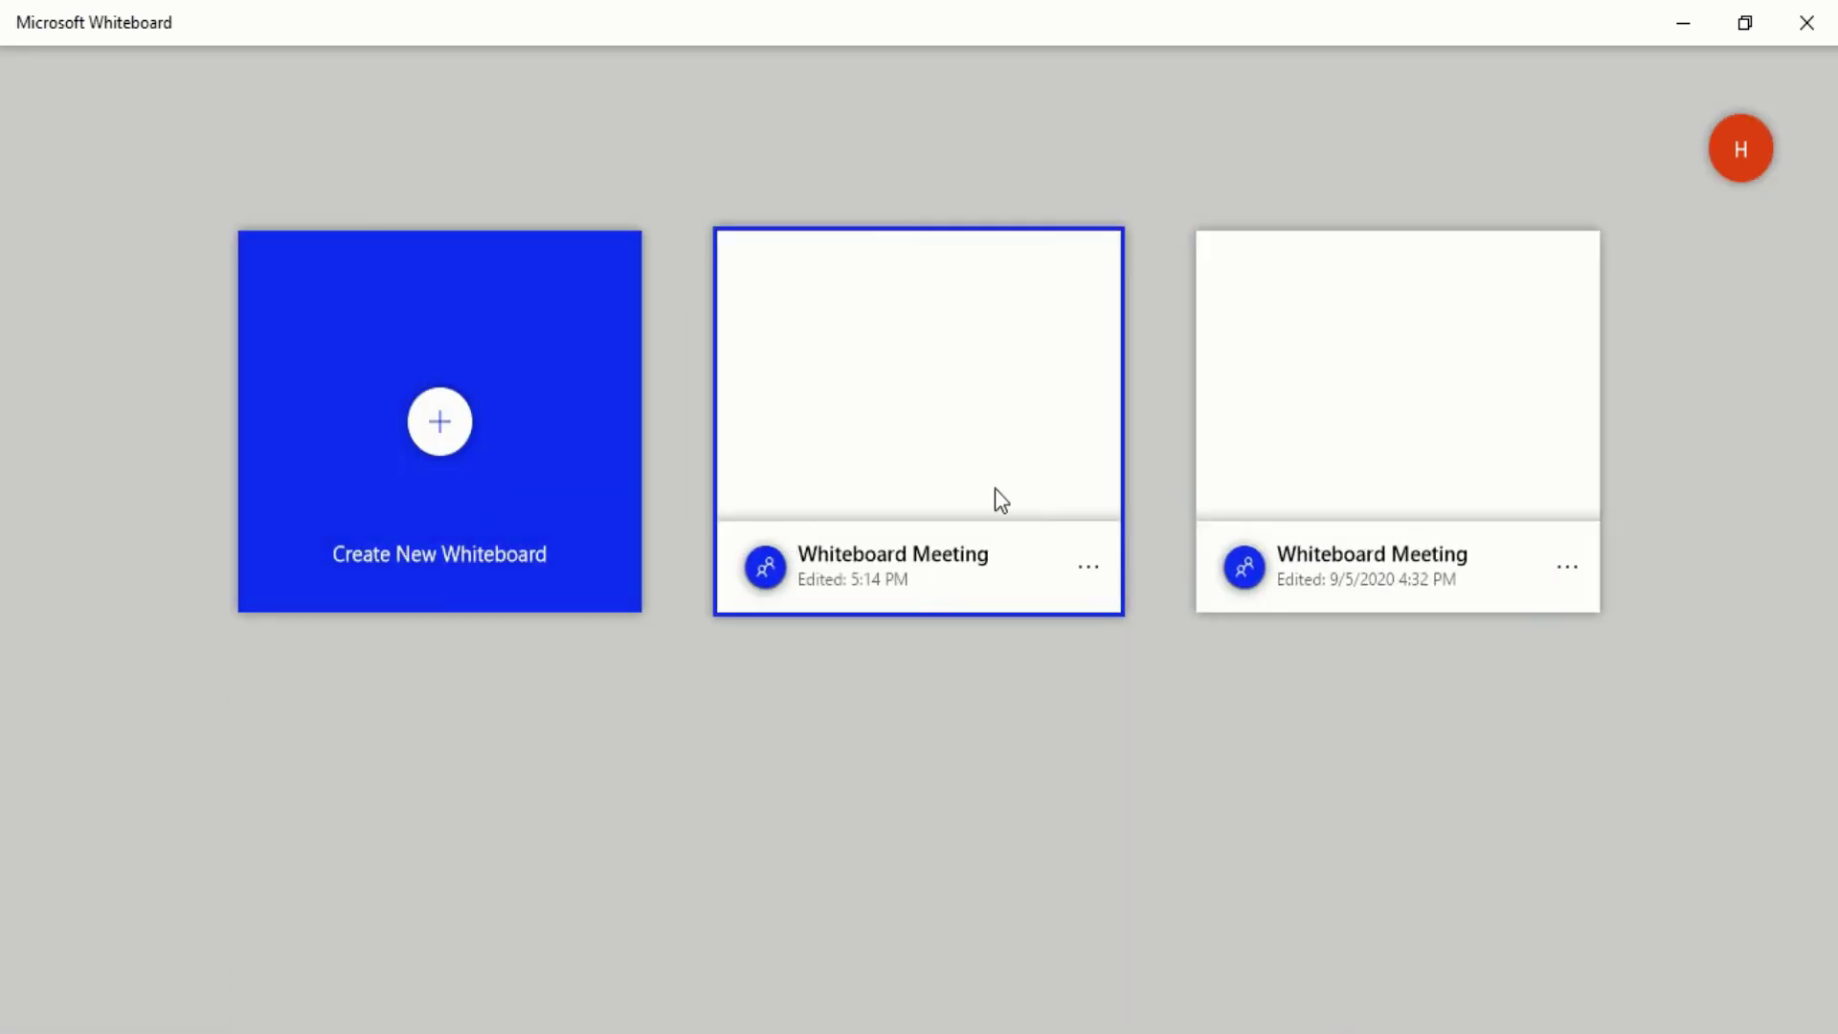
Open the Whiteboard Meeting board edited at 5:14 PM, view its roster and settings, and return to the whiteboard list
{"action": "left_click", "coordinate": [893, 452]}
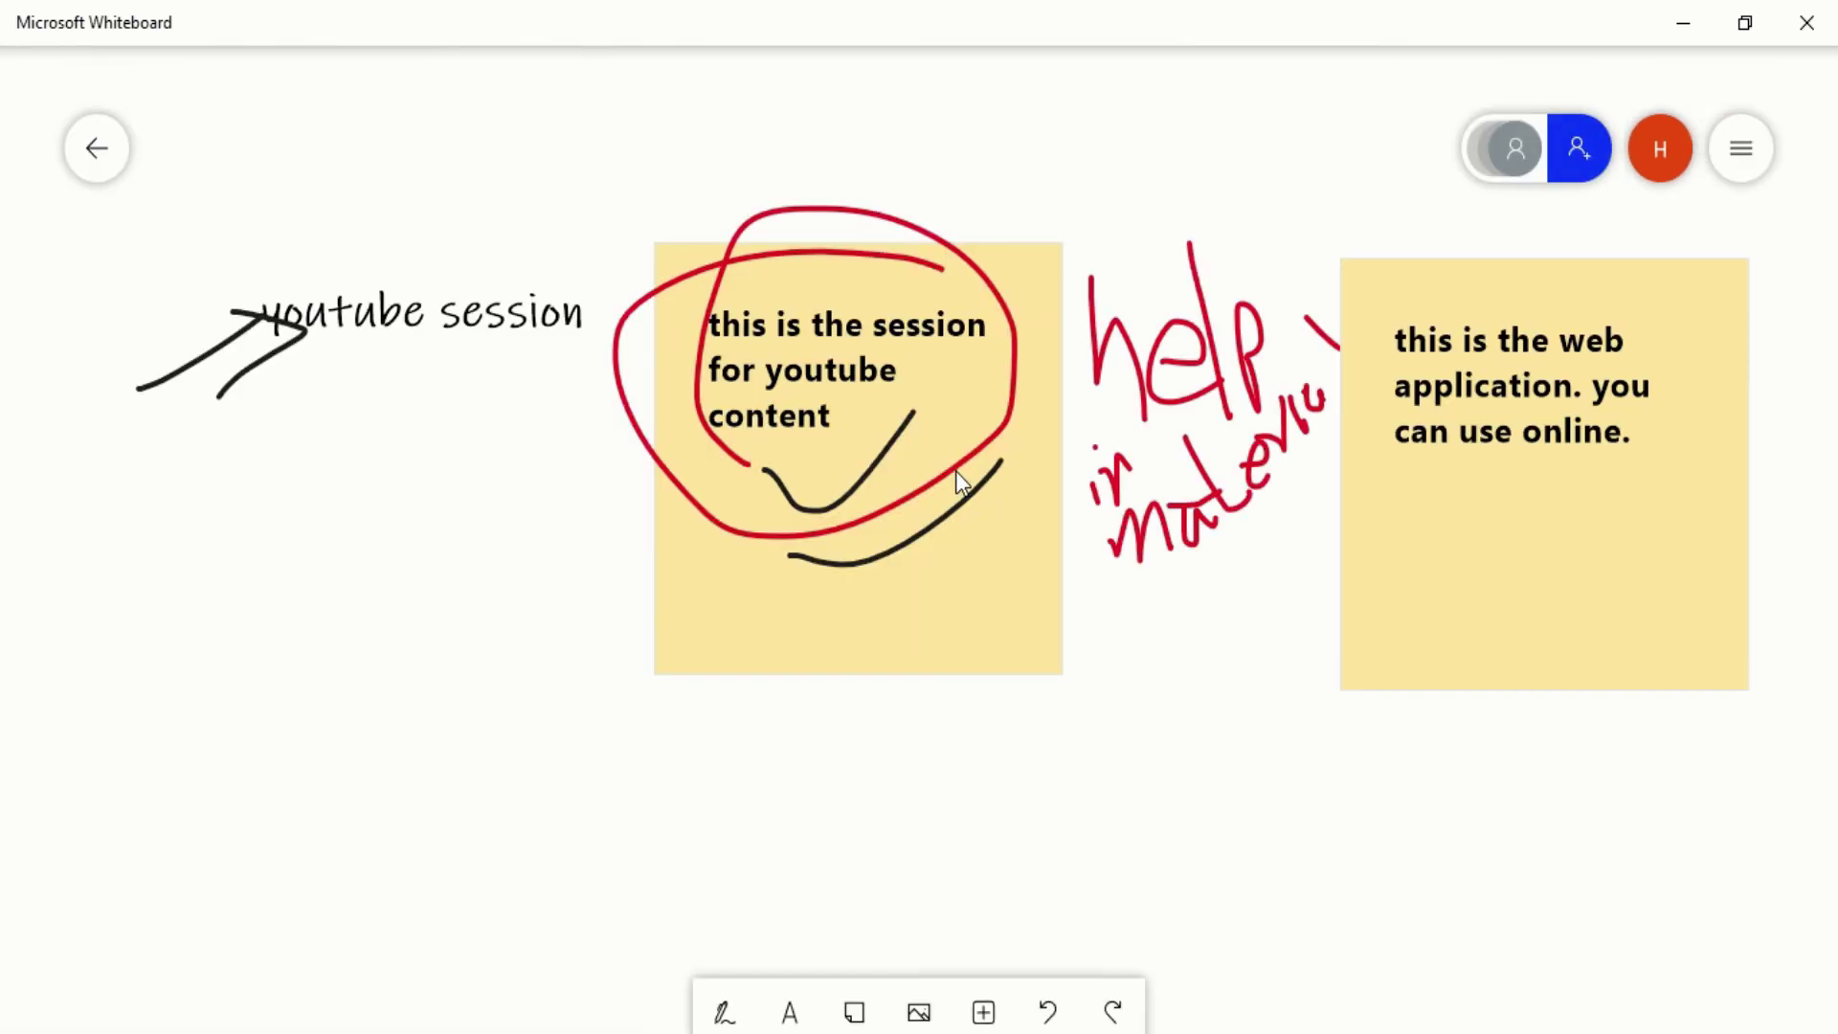
{"action": "left_click", "coordinate": [1518, 150]}
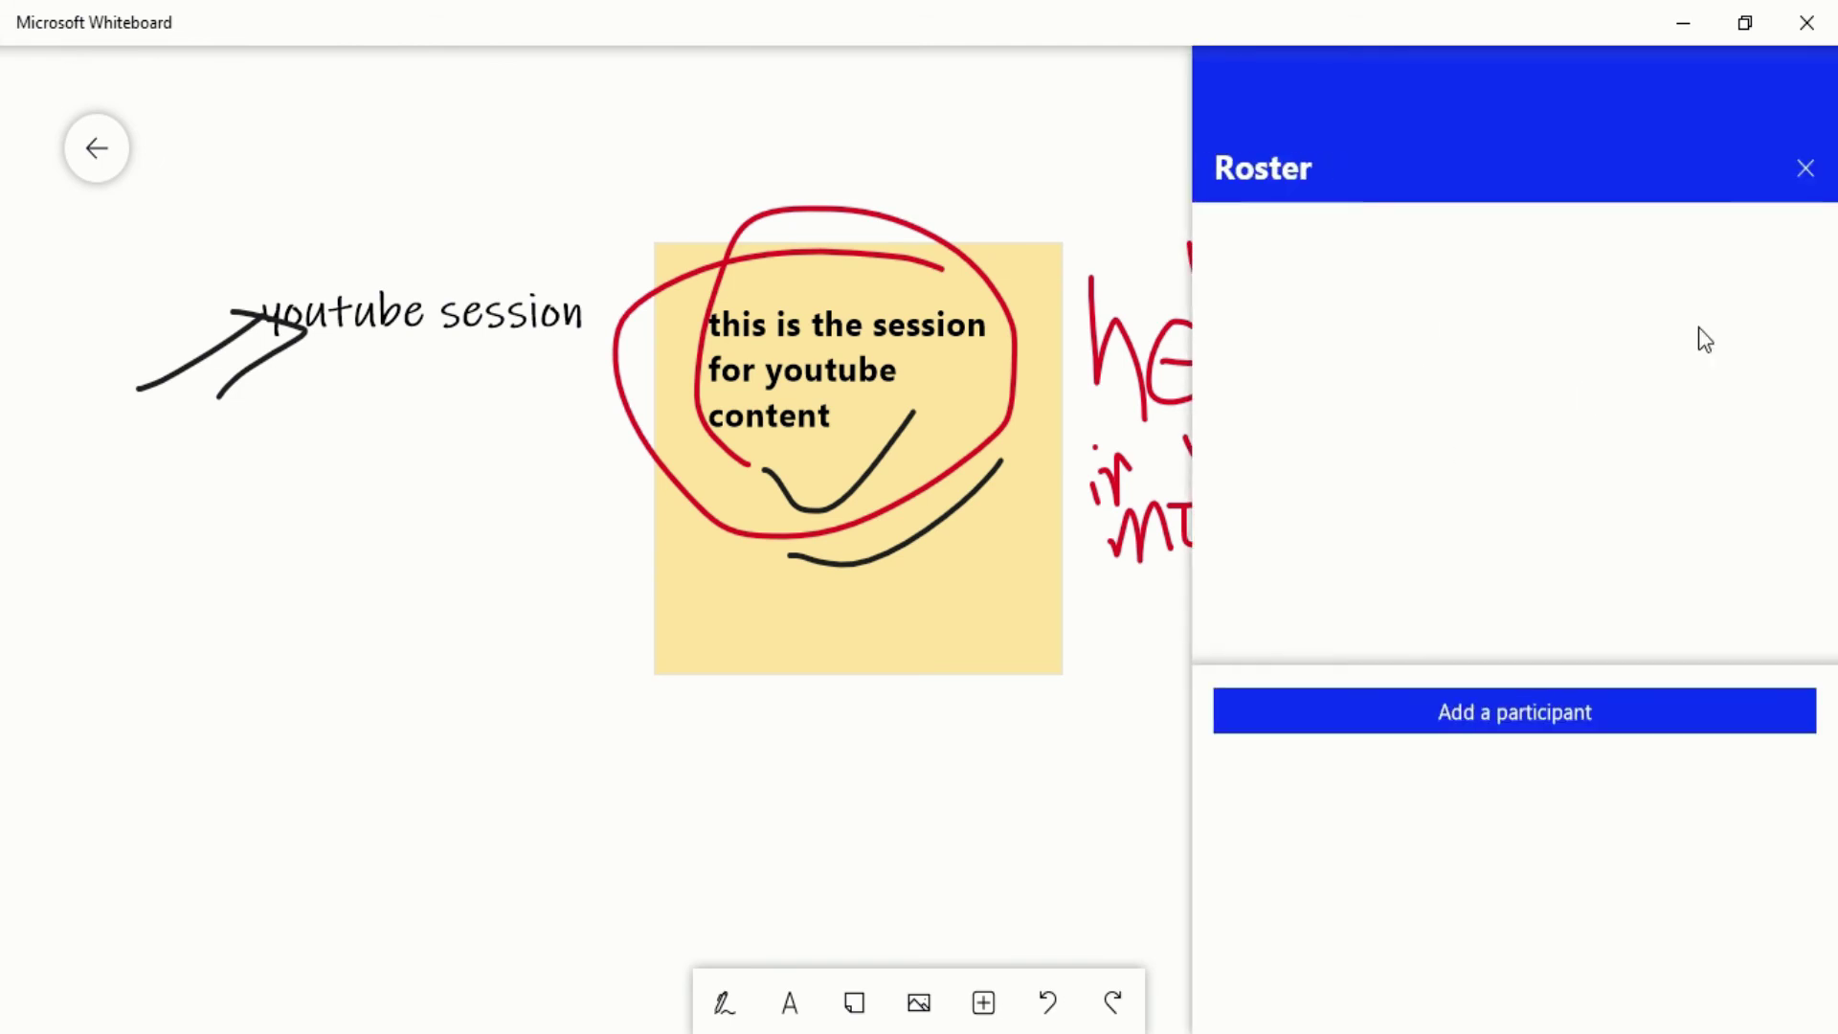
{"action": "left_click", "coordinate": [1796, 192]}
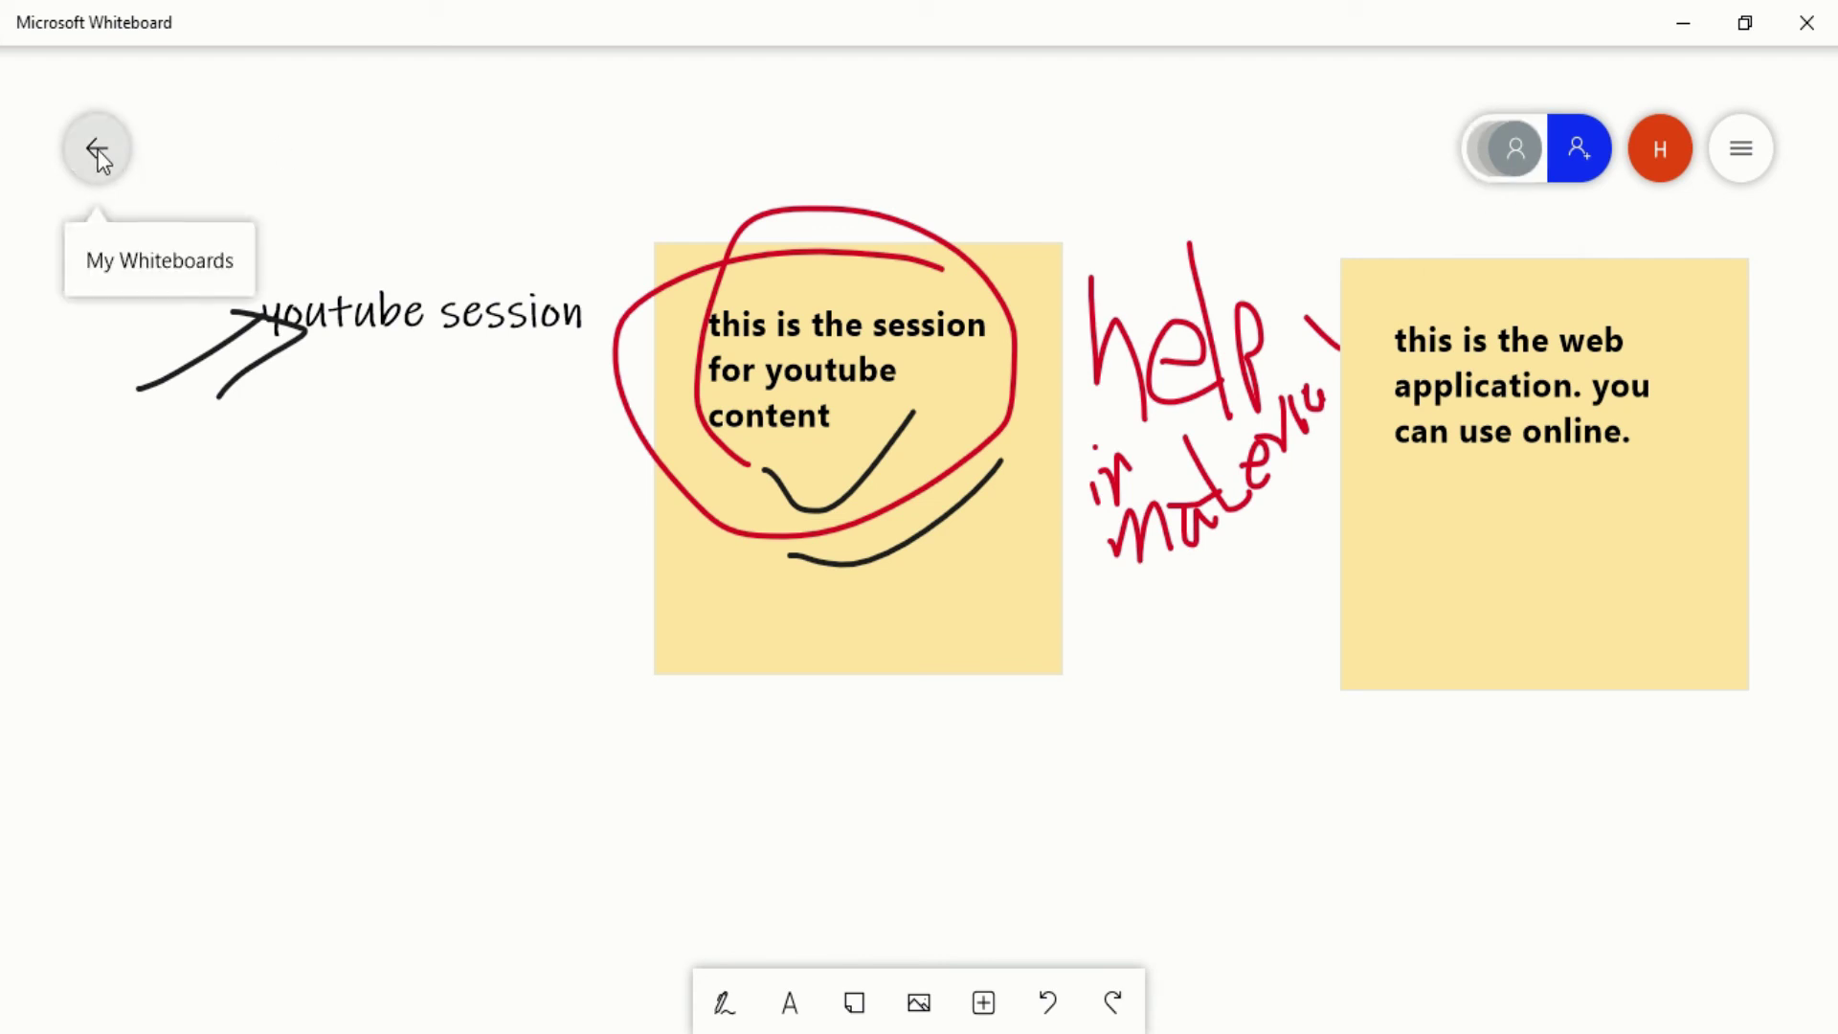
{"action": "left_click", "coordinate": [1732, 148]}
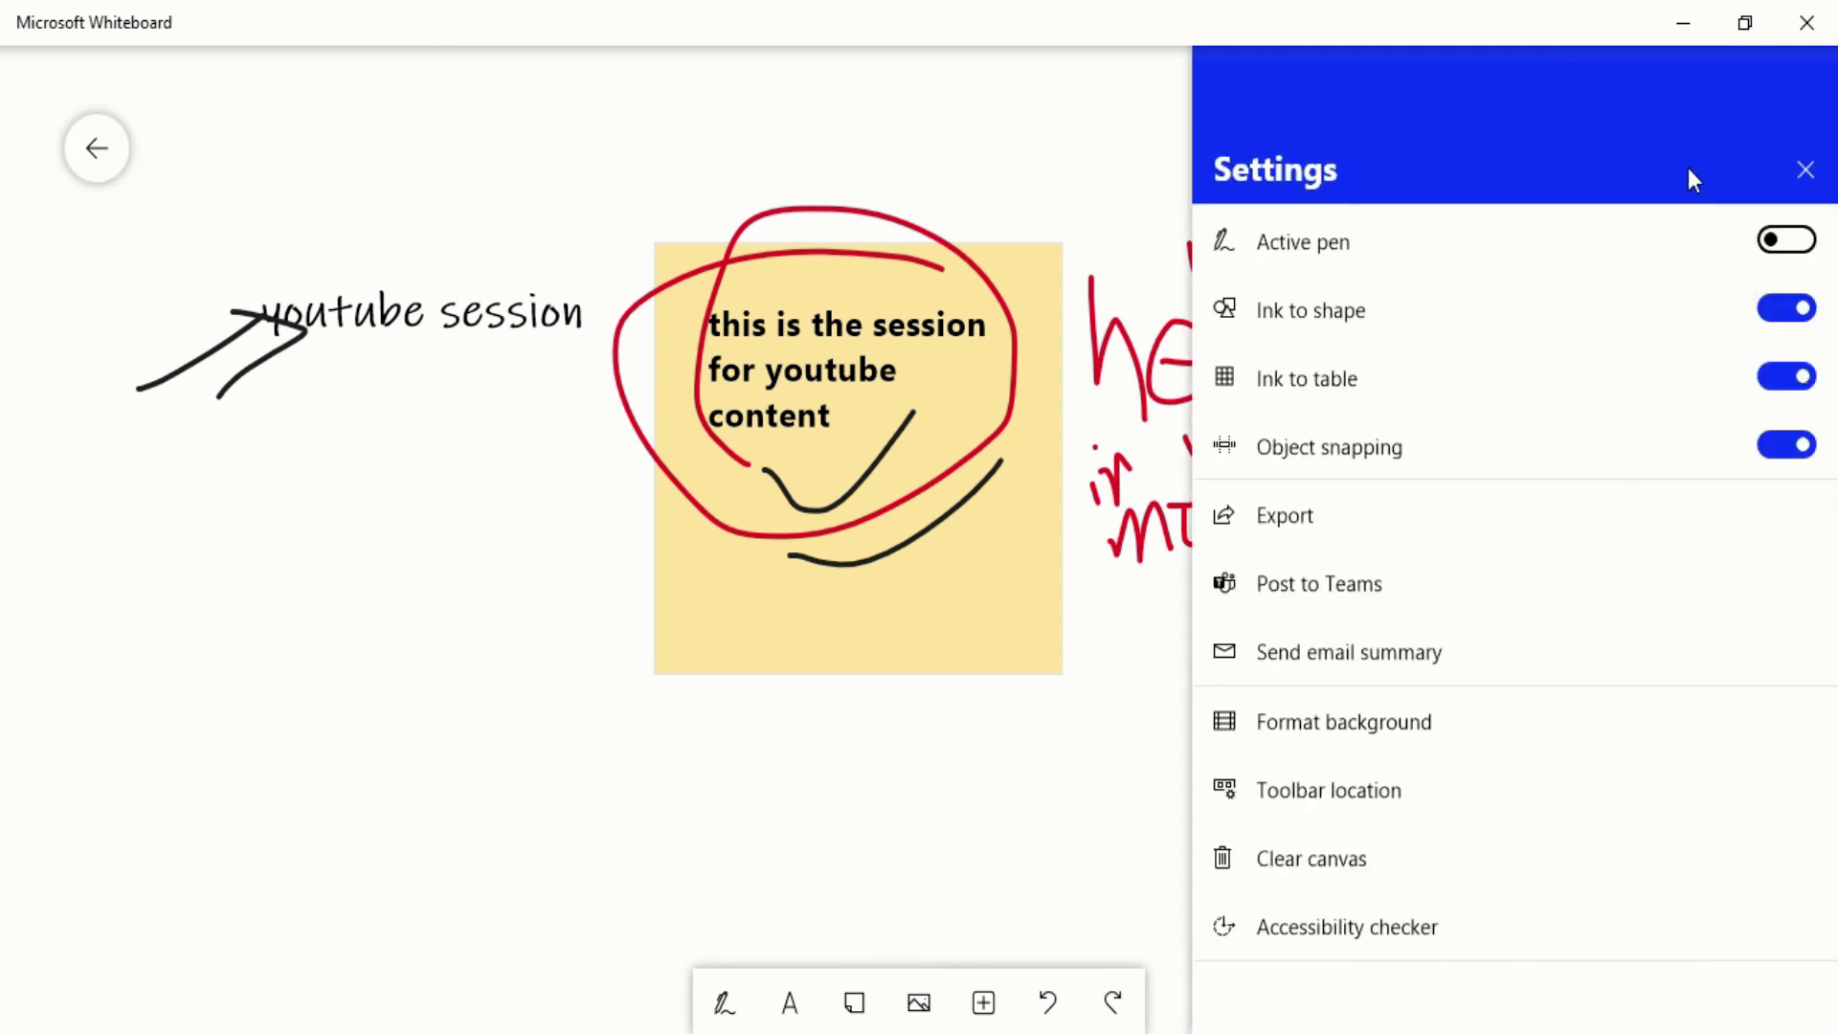
{"action": "left_click", "coordinate": [1806, 169]}
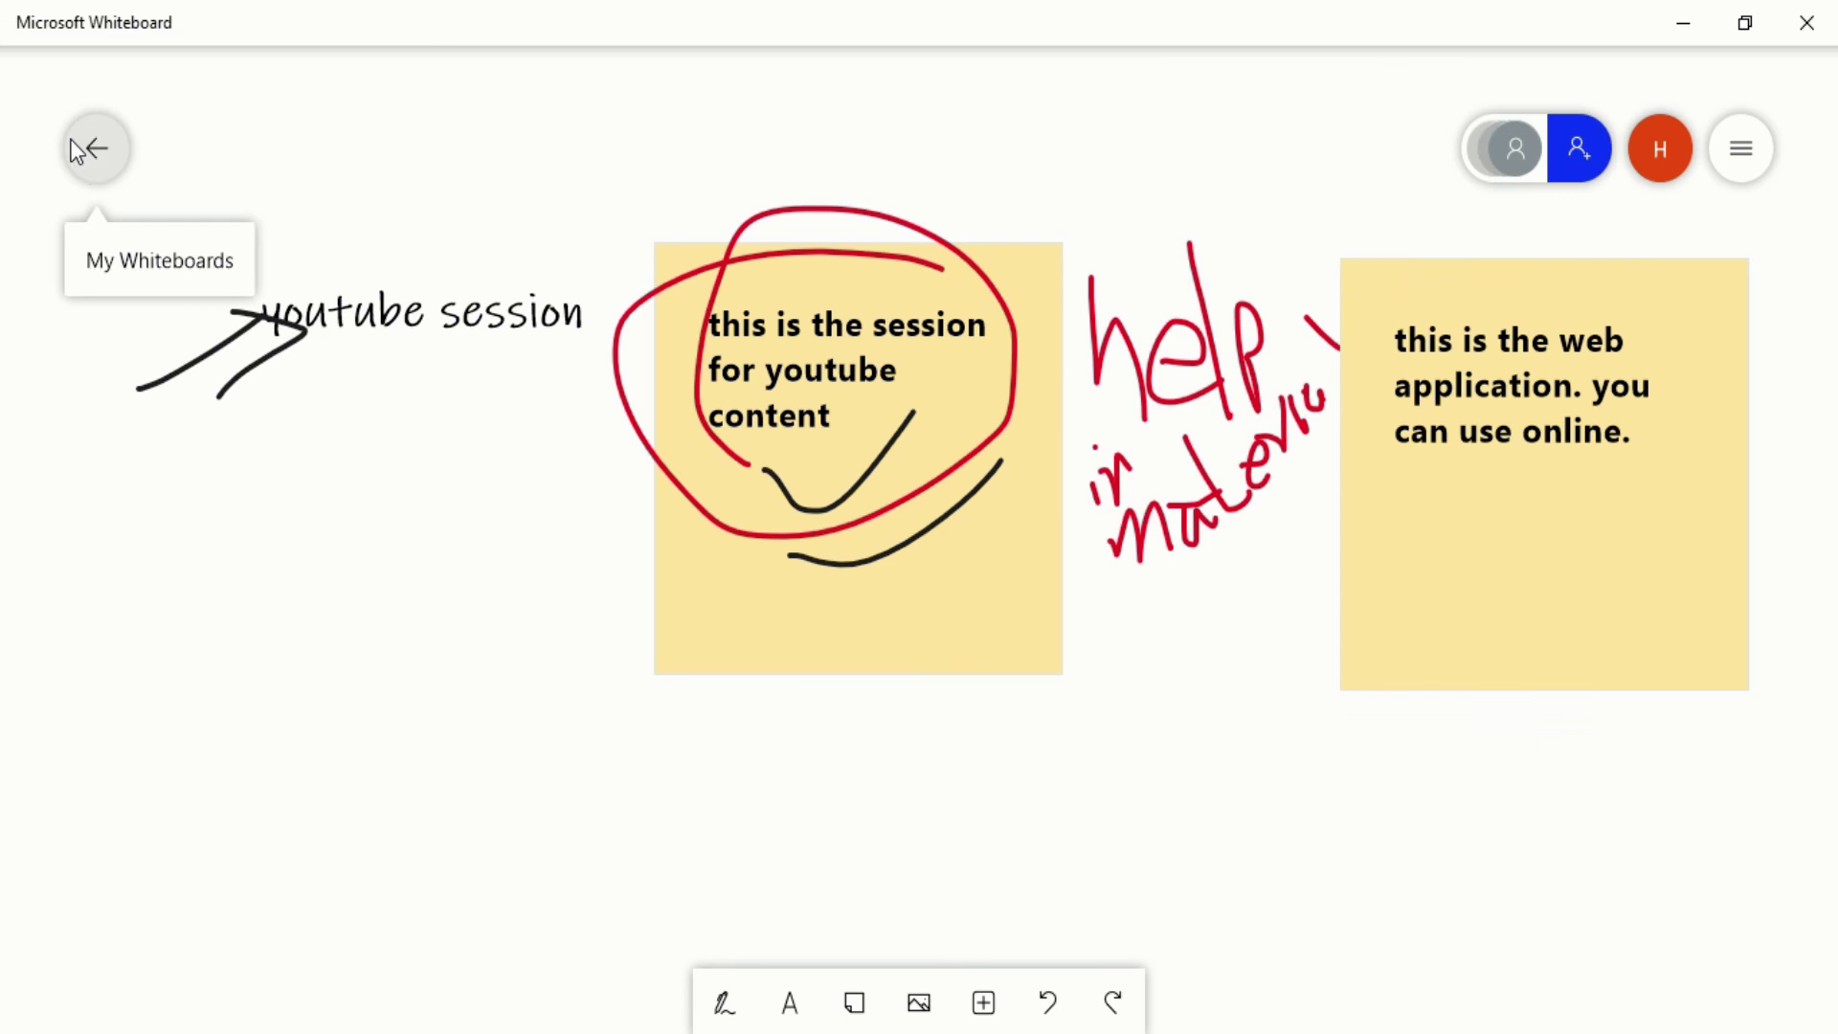
{"action": "left_click", "coordinate": [91, 163]}
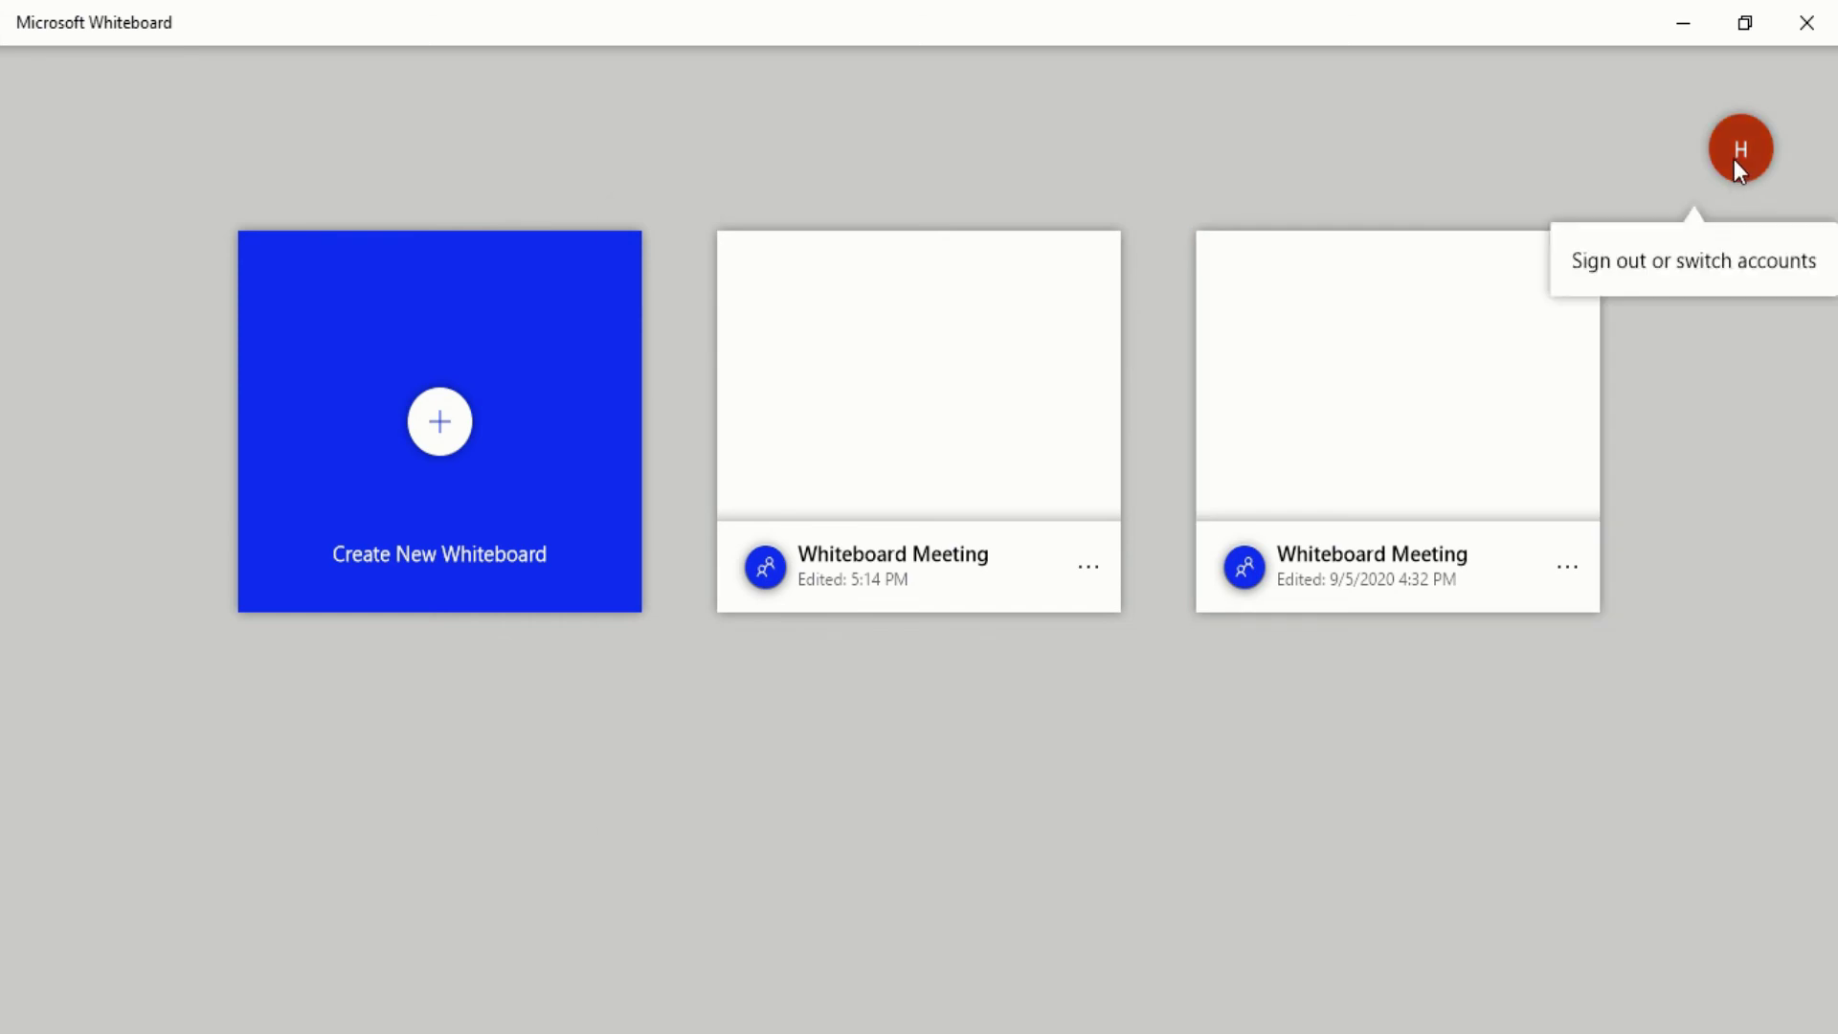
View the account signed in to the app and close the account details without signing out
{"action": "left_click", "coordinate": [1734, 161]}
{"action": "left_click", "coordinate": [827, 384]}
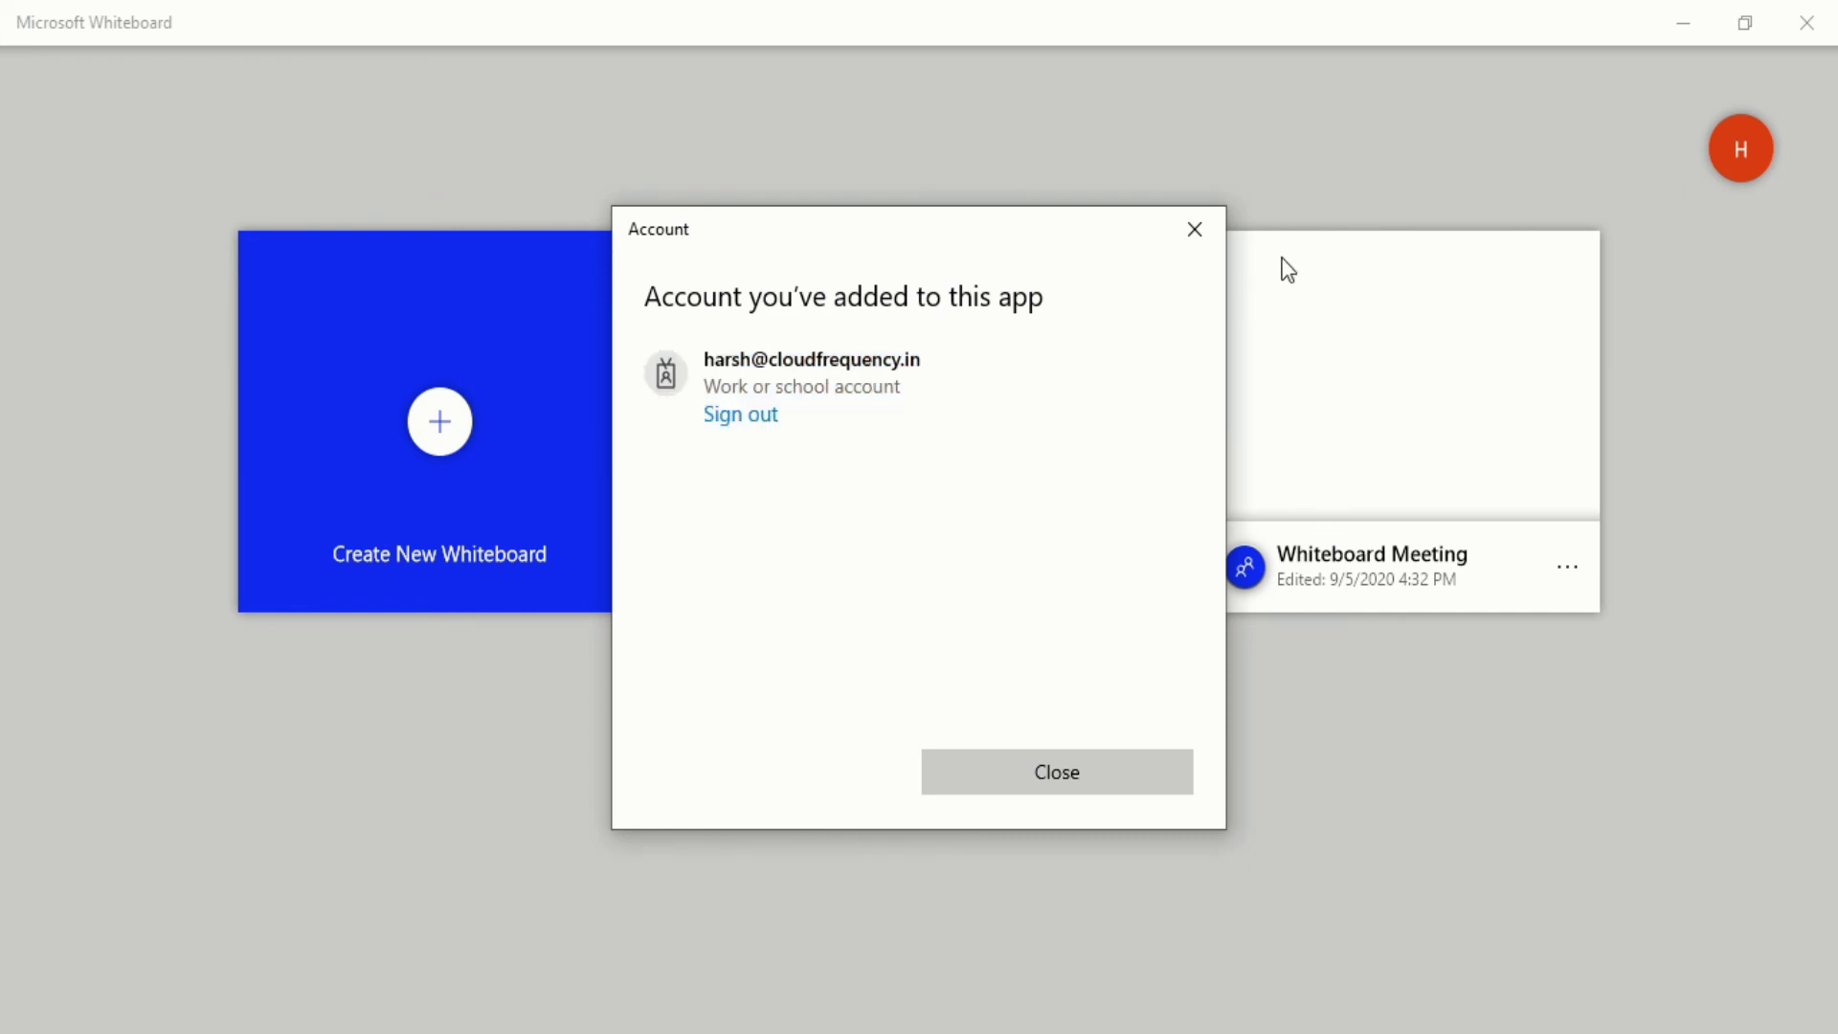
{"action": "left_click", "coordinate": [1214, 247]}
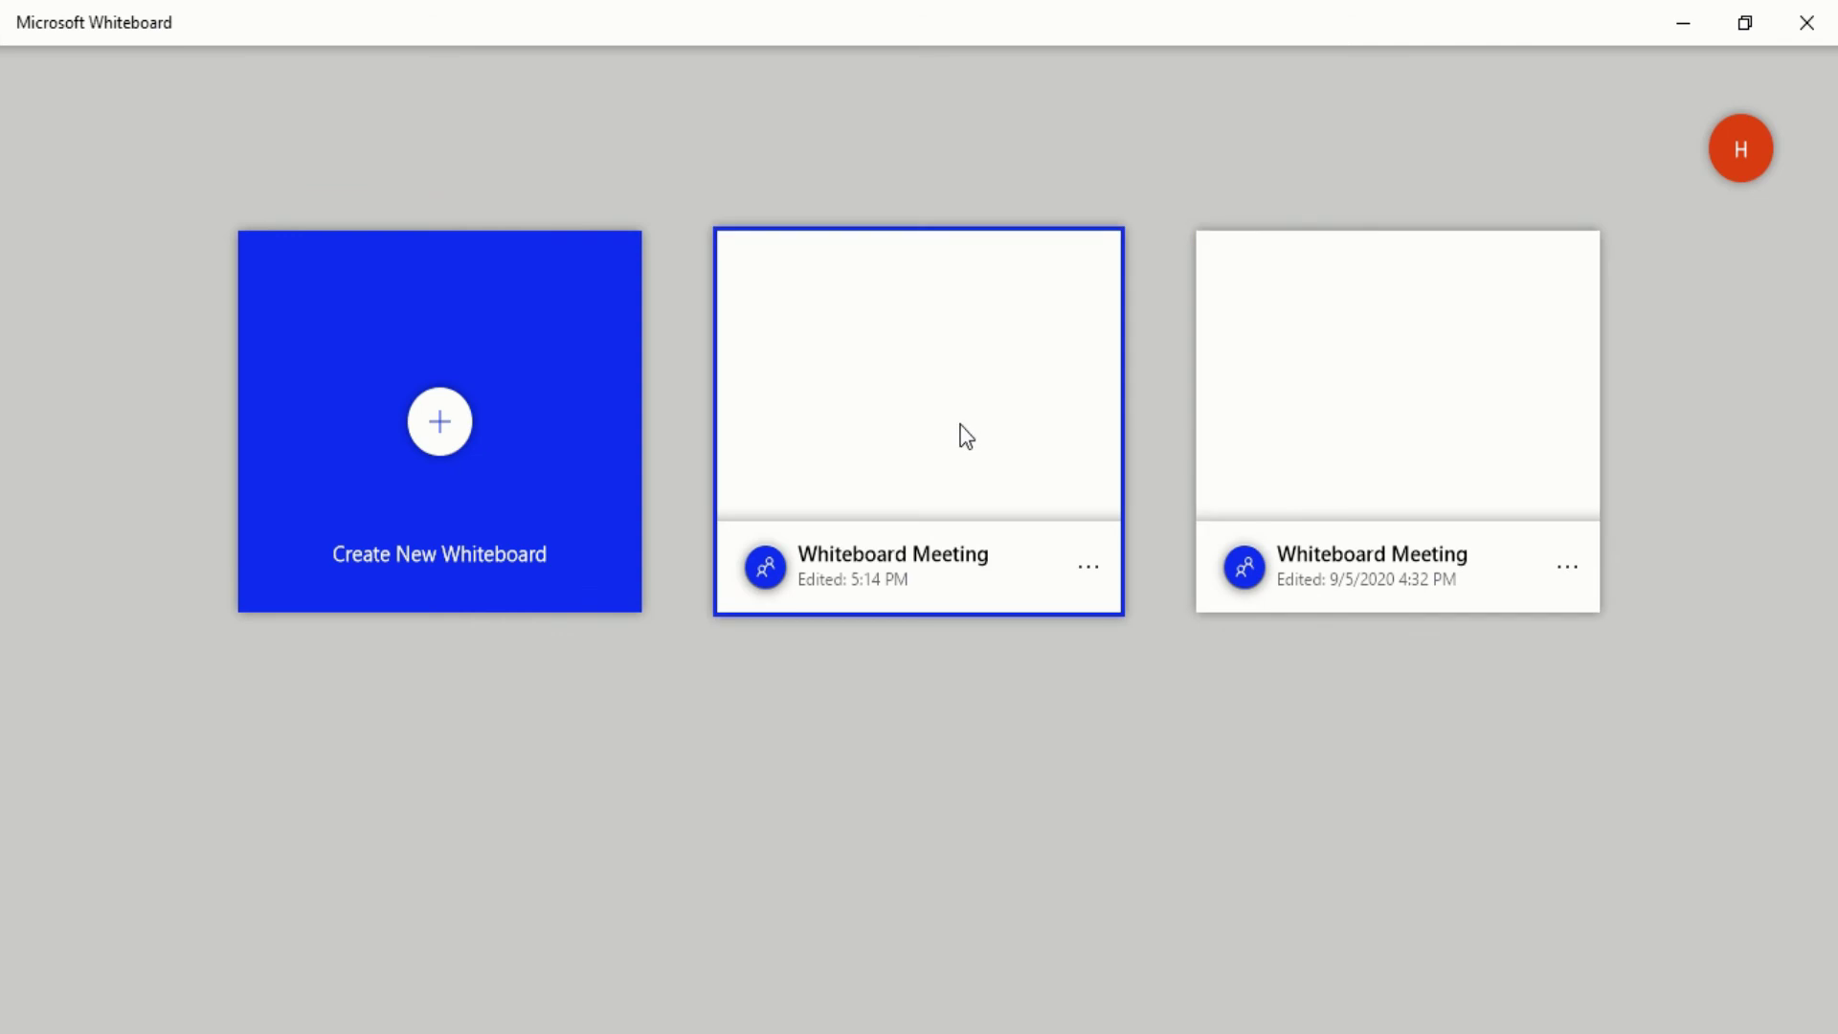